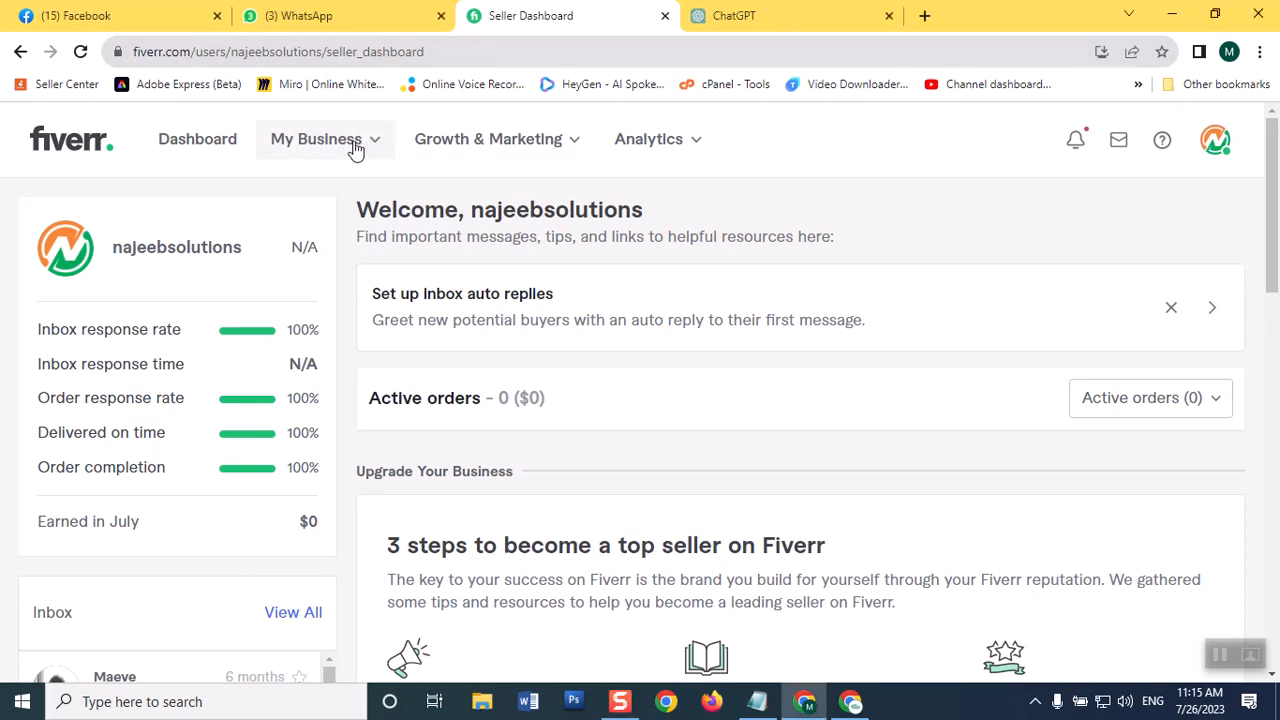
# - Go to the Gigs page of the business section and start the Become a Seller process
pyautogui.click(360, 146)
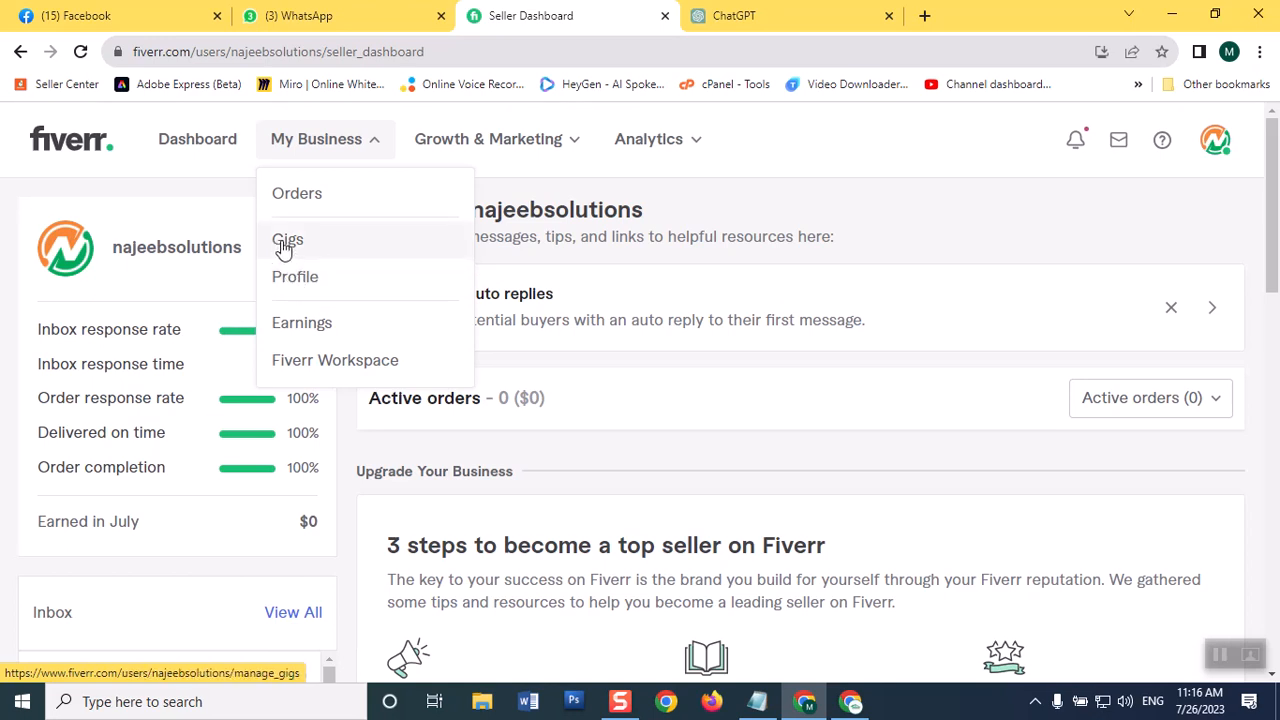
pyautogui.click(282, 249)
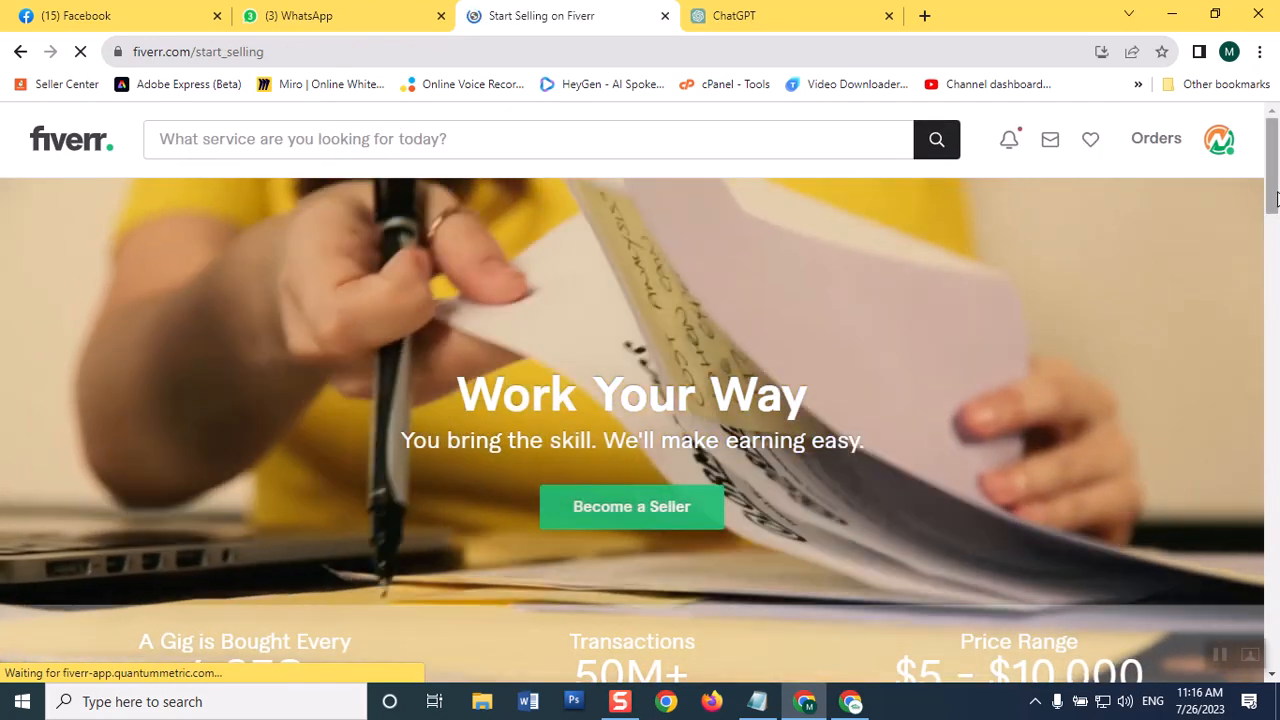
pyautogui.scroll(-3, 1270, 248)
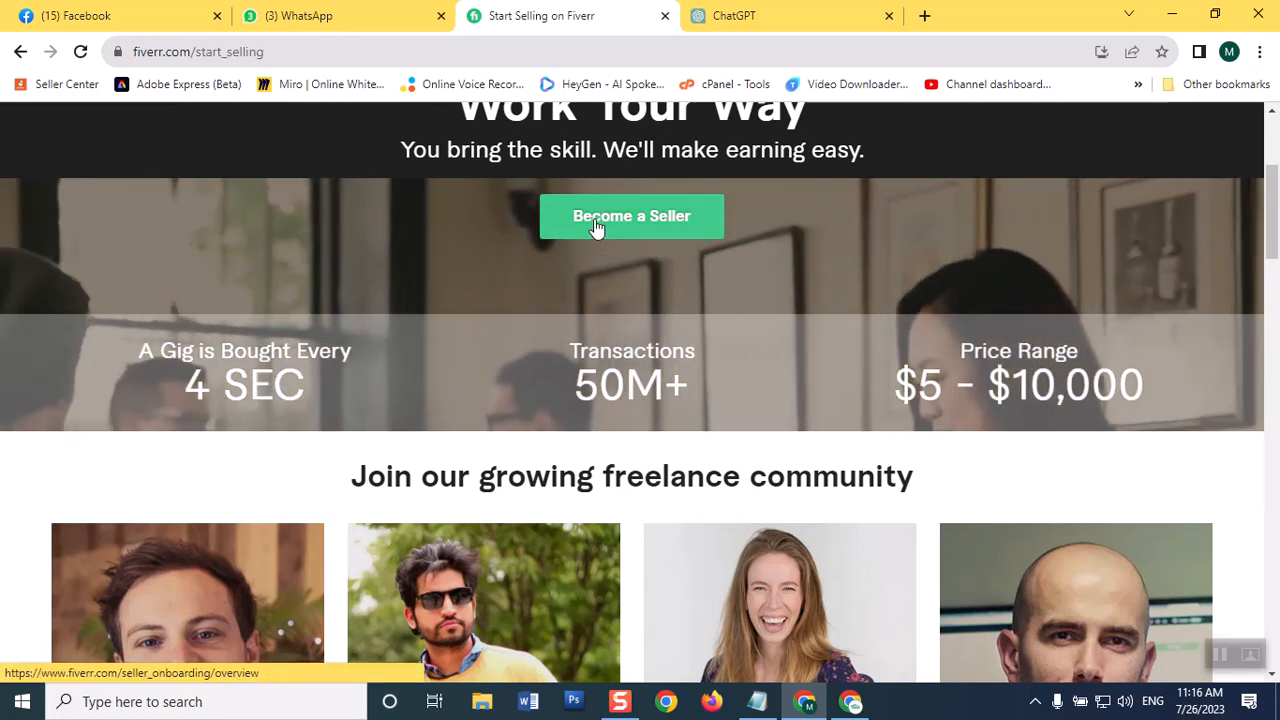
pyautogui.click(596, 226)
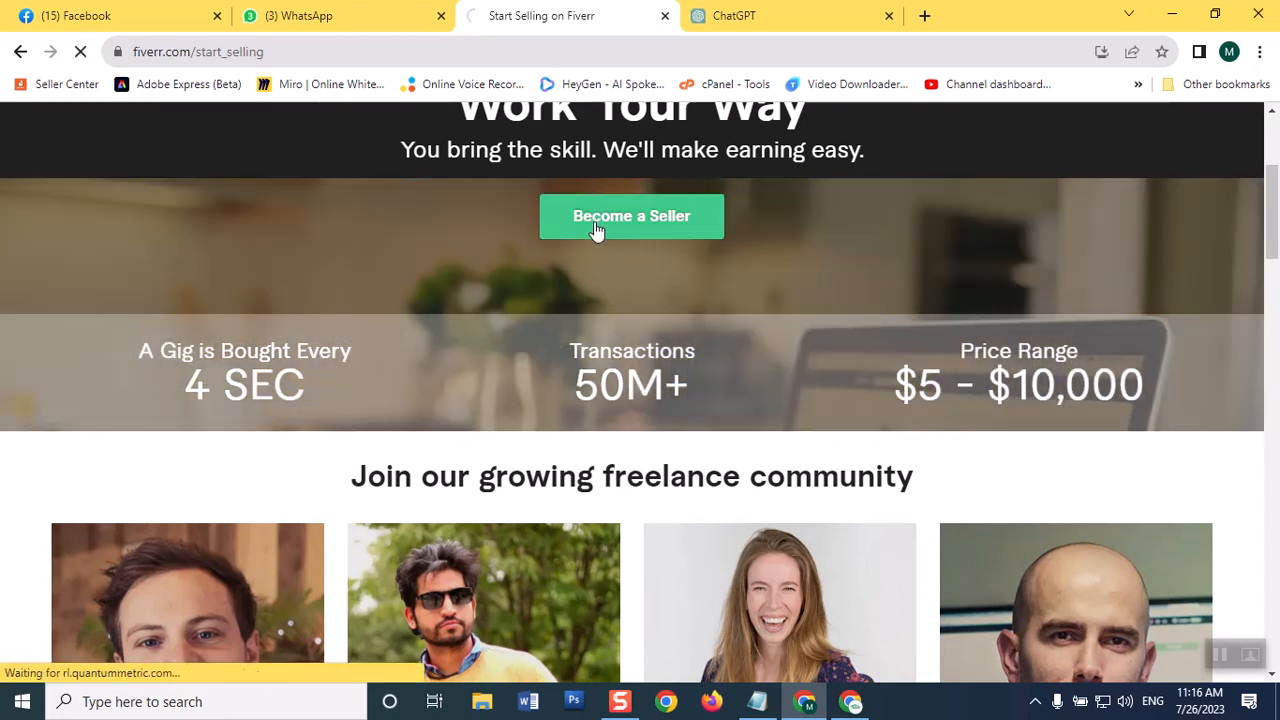
# - Continue through the seller overview and the profile do's and don'ts to the Personal Info form
pyautogui.moveTo(1277, 232); pyautogui.dragTo(1234, 333)
pyautogui.click(166, 638)
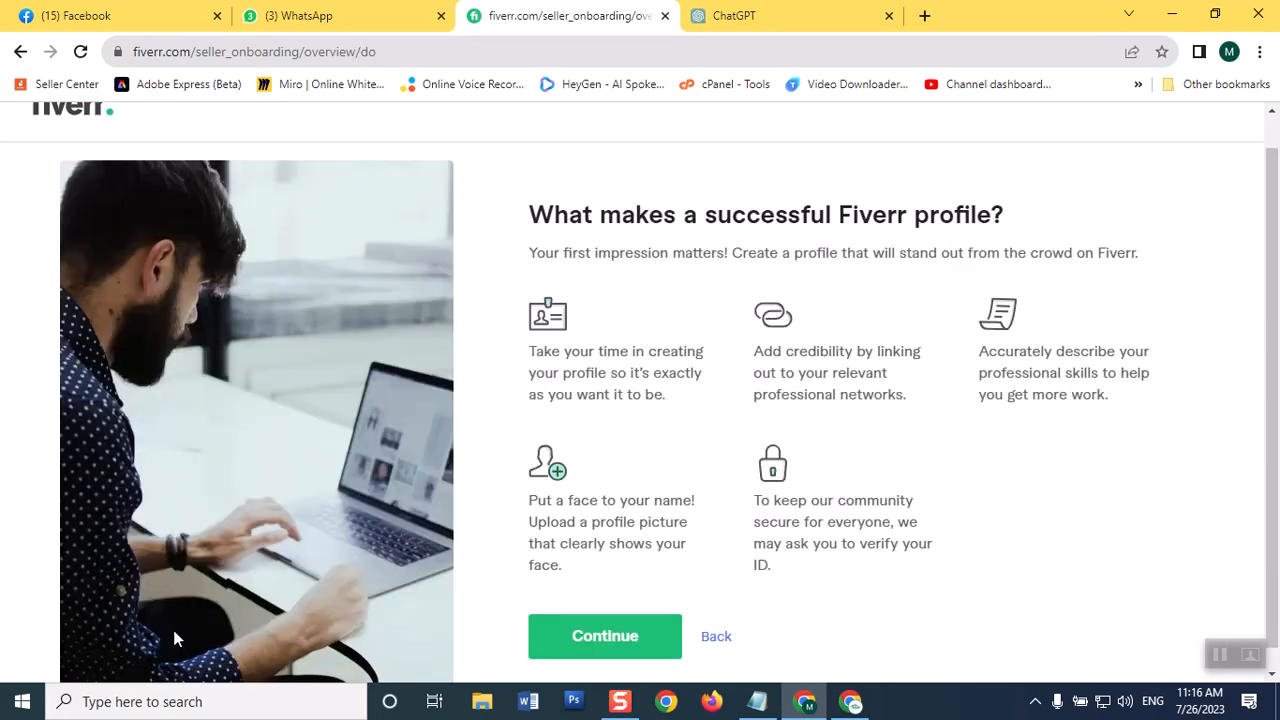
pyautogui.click(602, 643)
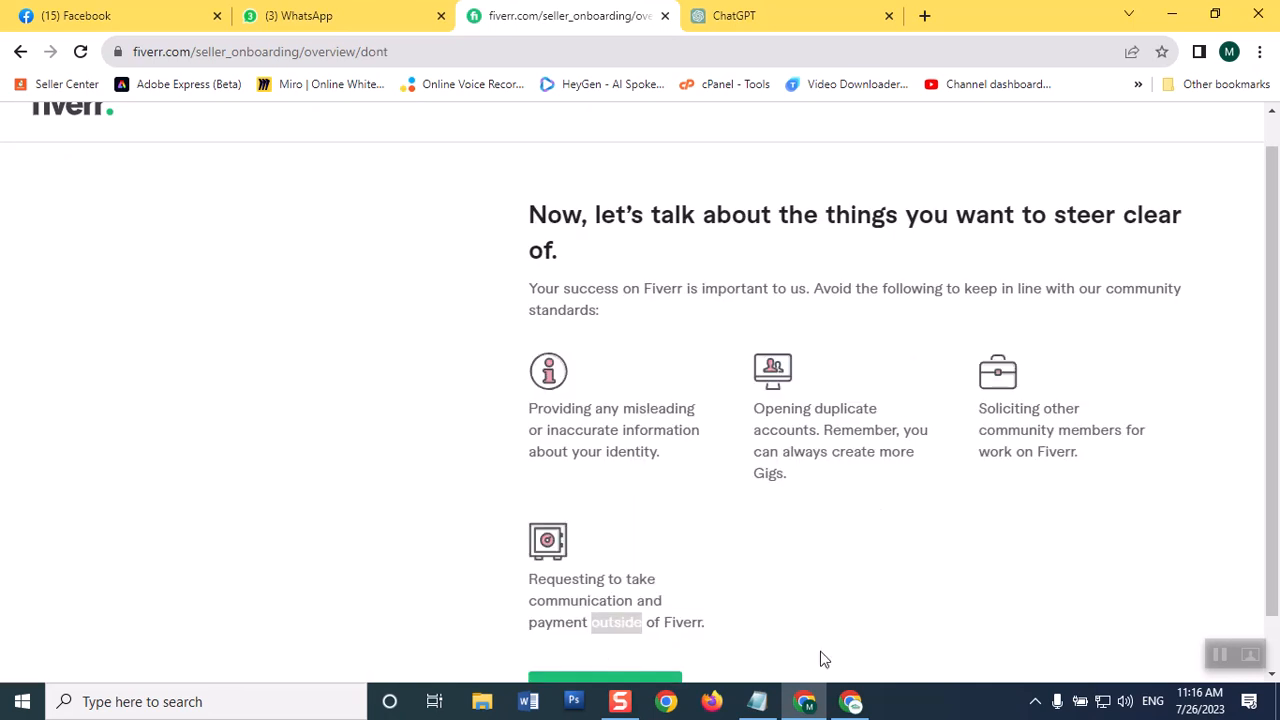
pyautogui.scroll(-1, 600, 650)
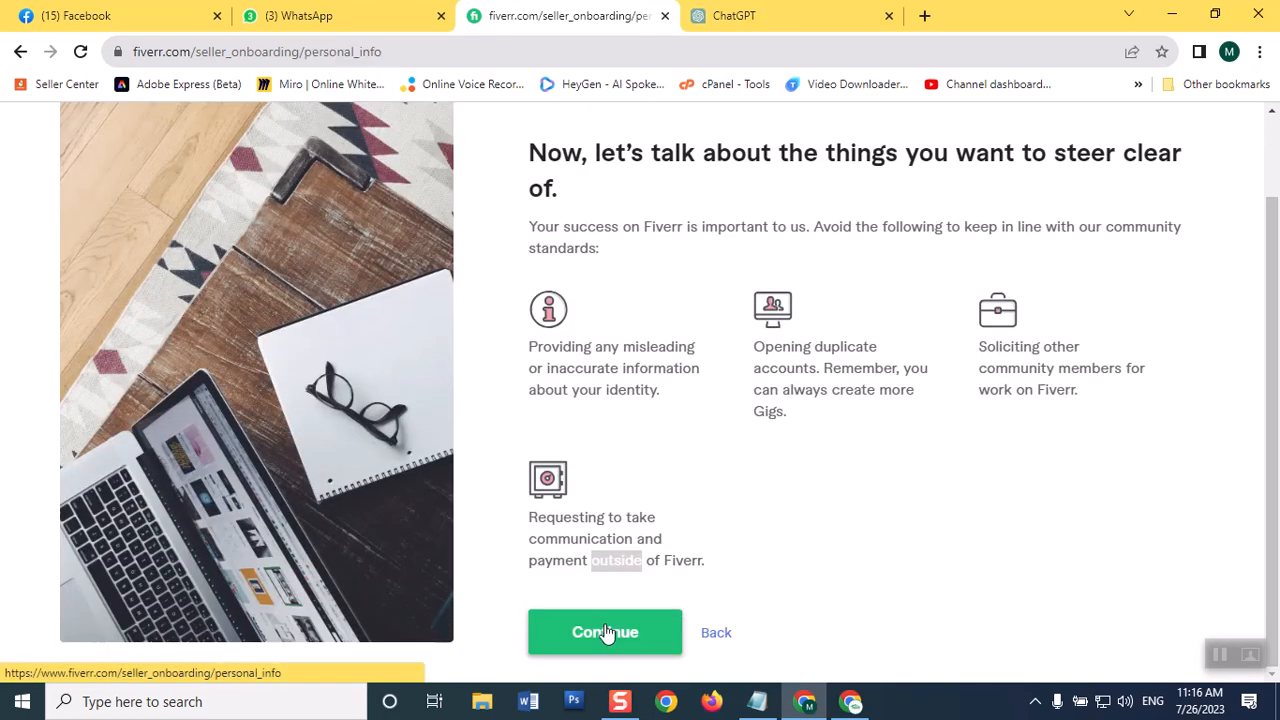
pyautogui.click(605, 633)
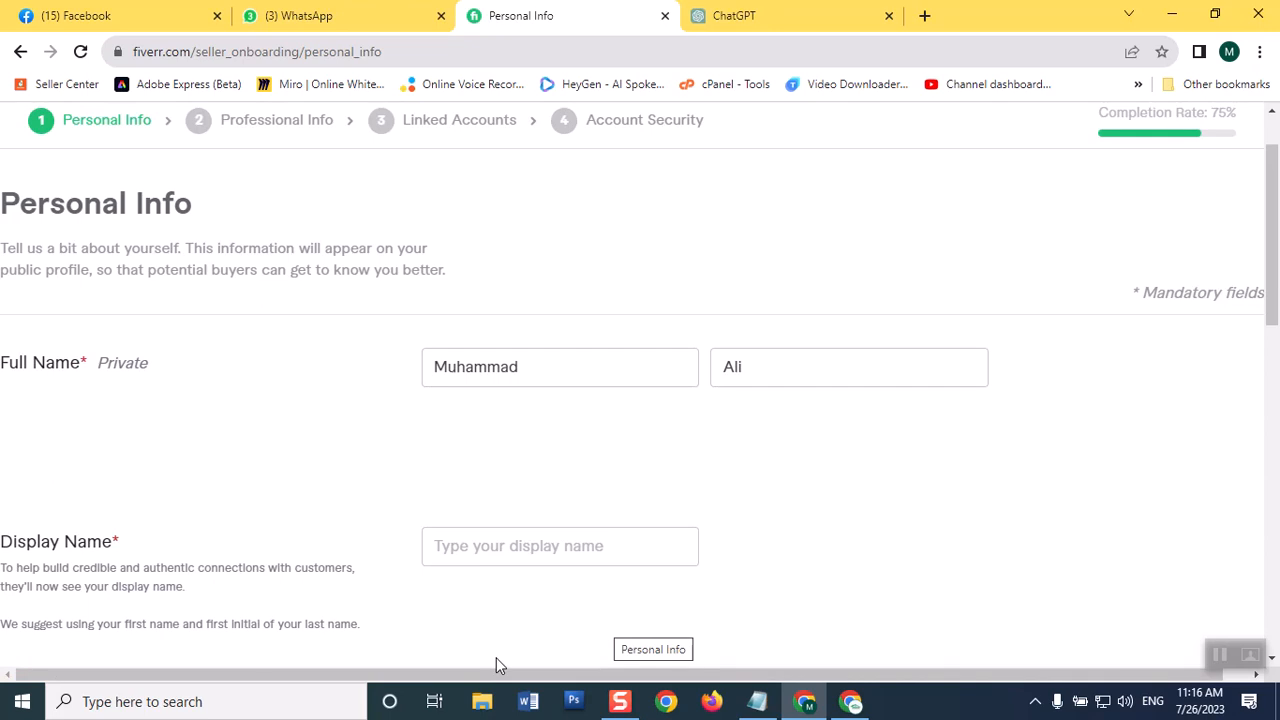
pyautogui.moveTo(1276, 175); pyautogui.dragTo(1274, 112)
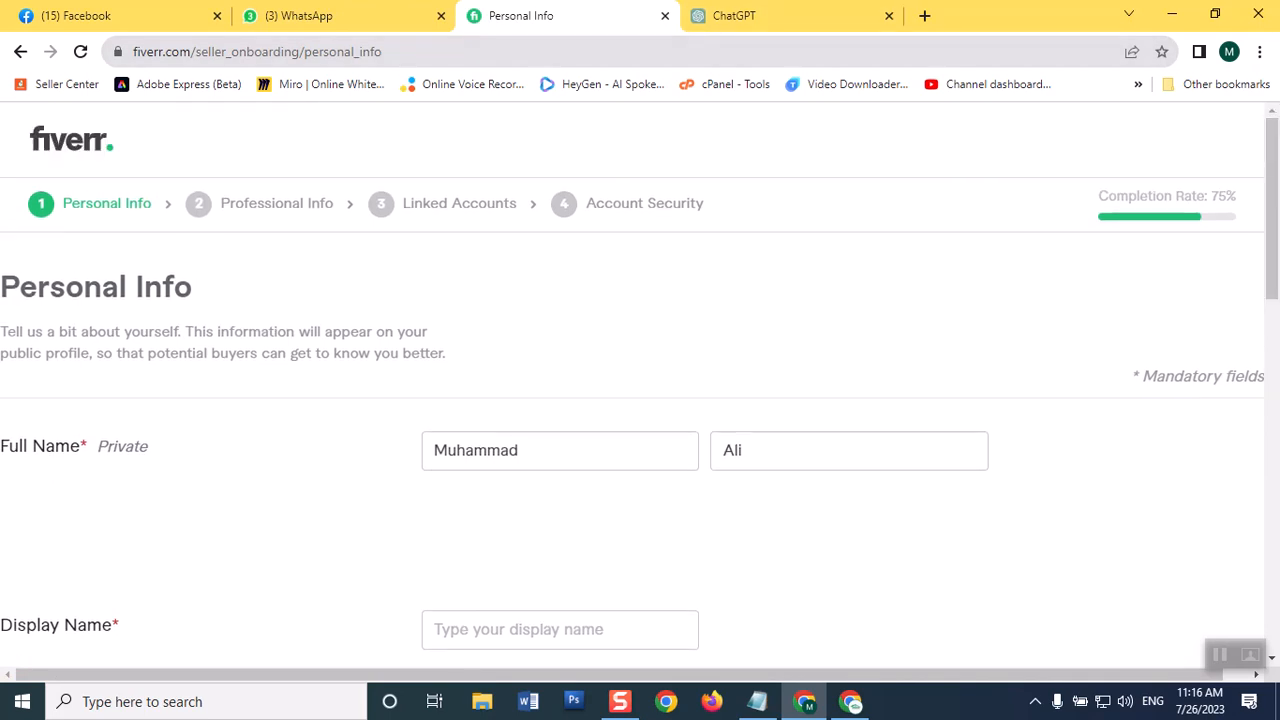
# - Close the current seller onboarding page and reopen the Fiverr seller dashboard in a new browser tab
pyautogui.click(814, 23)
pyautogui.click(645, 24)
pyautogui.click(665, 16)
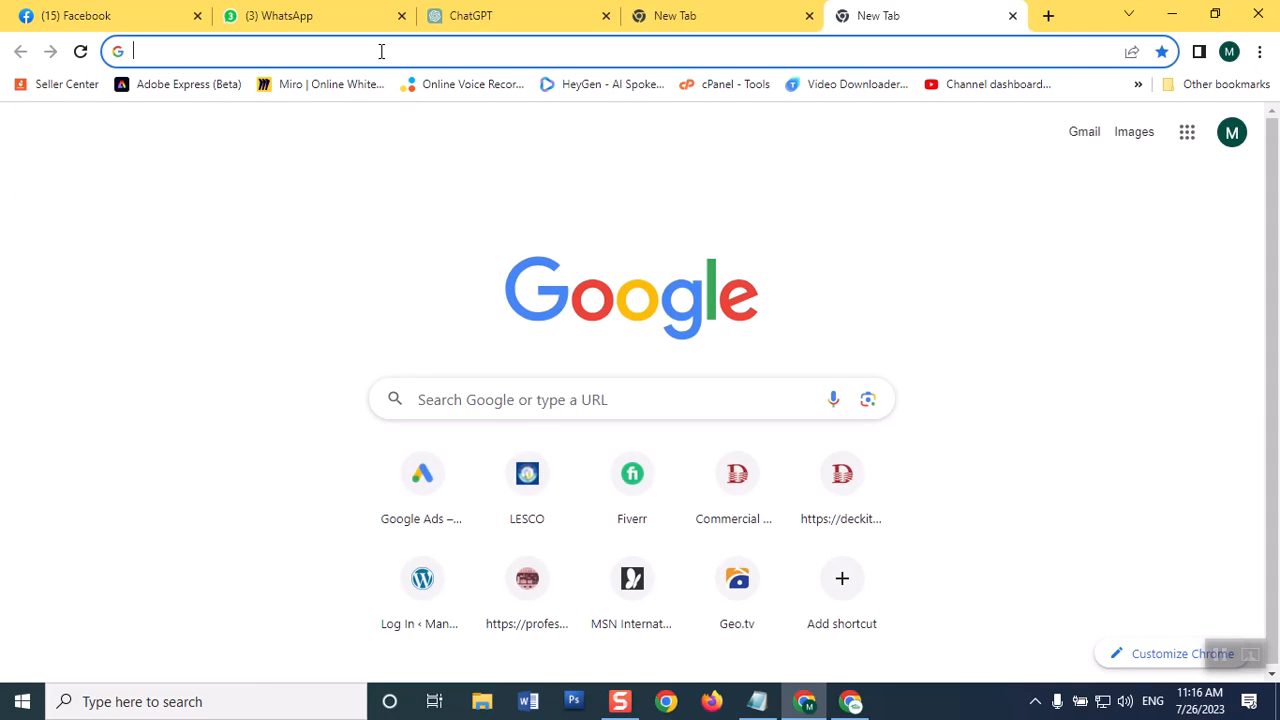
pyautogui.write('fiverr')
pyautogui.press('Return')
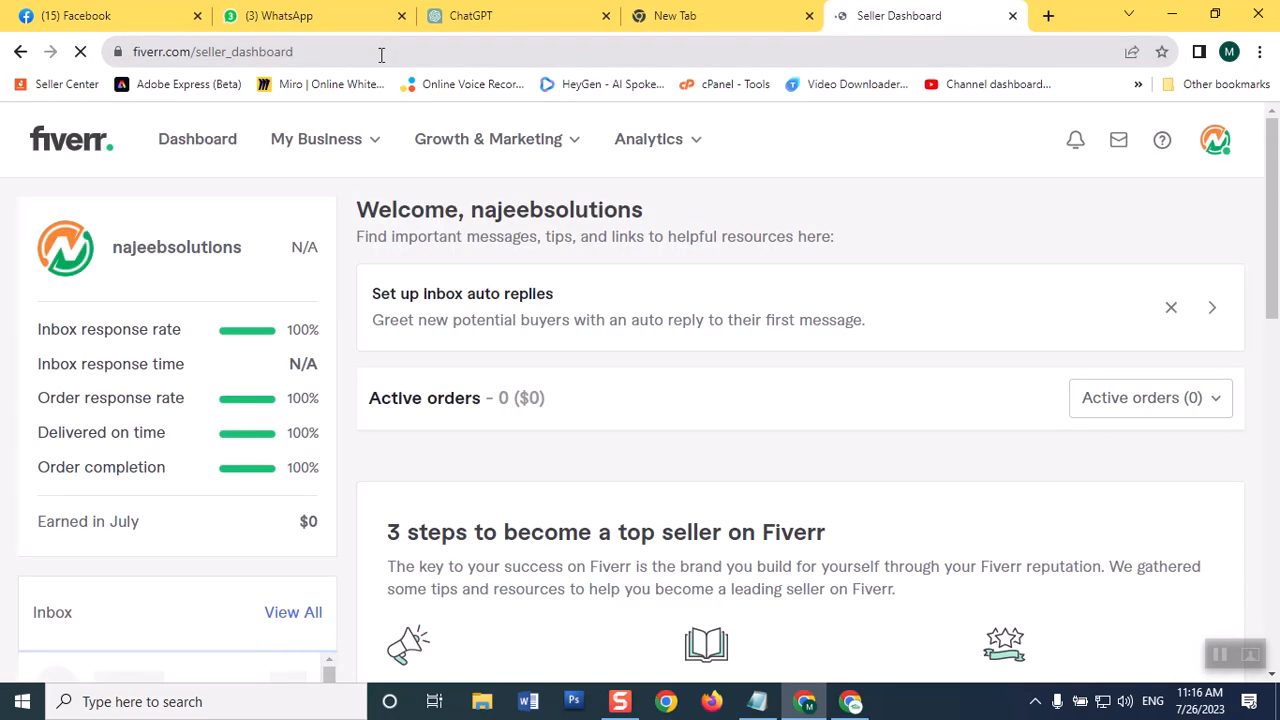
# - Go from the seller dashboard to the Gigs page of the business section and look over the page
pyautogui.click(1212, 140)
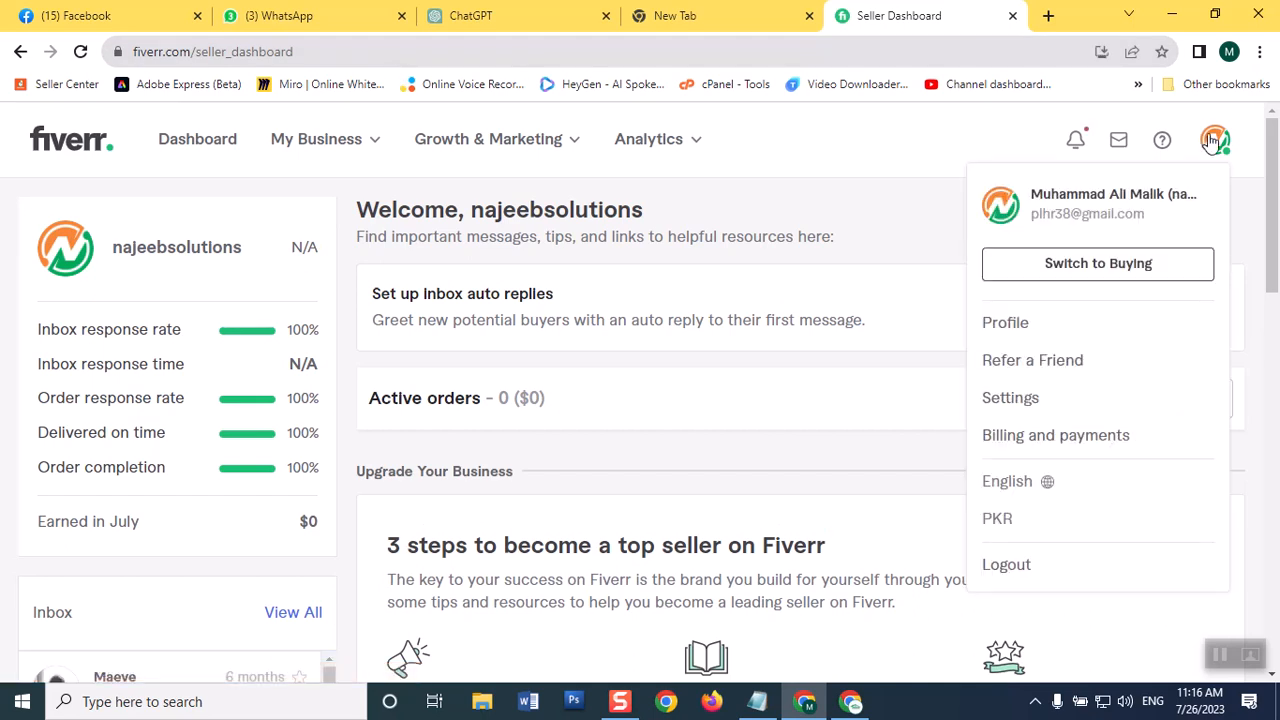
pyautogui.click(857, 137)
pyautogui.click(329, 143)
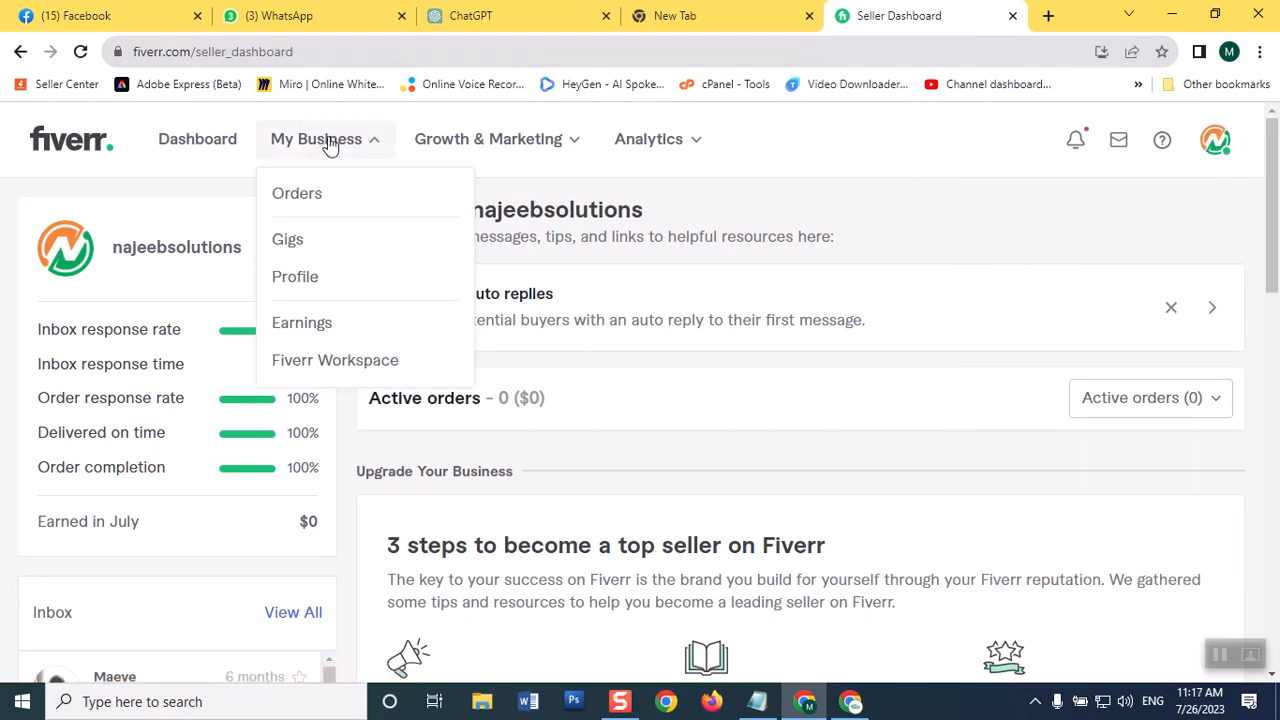
pyautogui.click(281, 247)
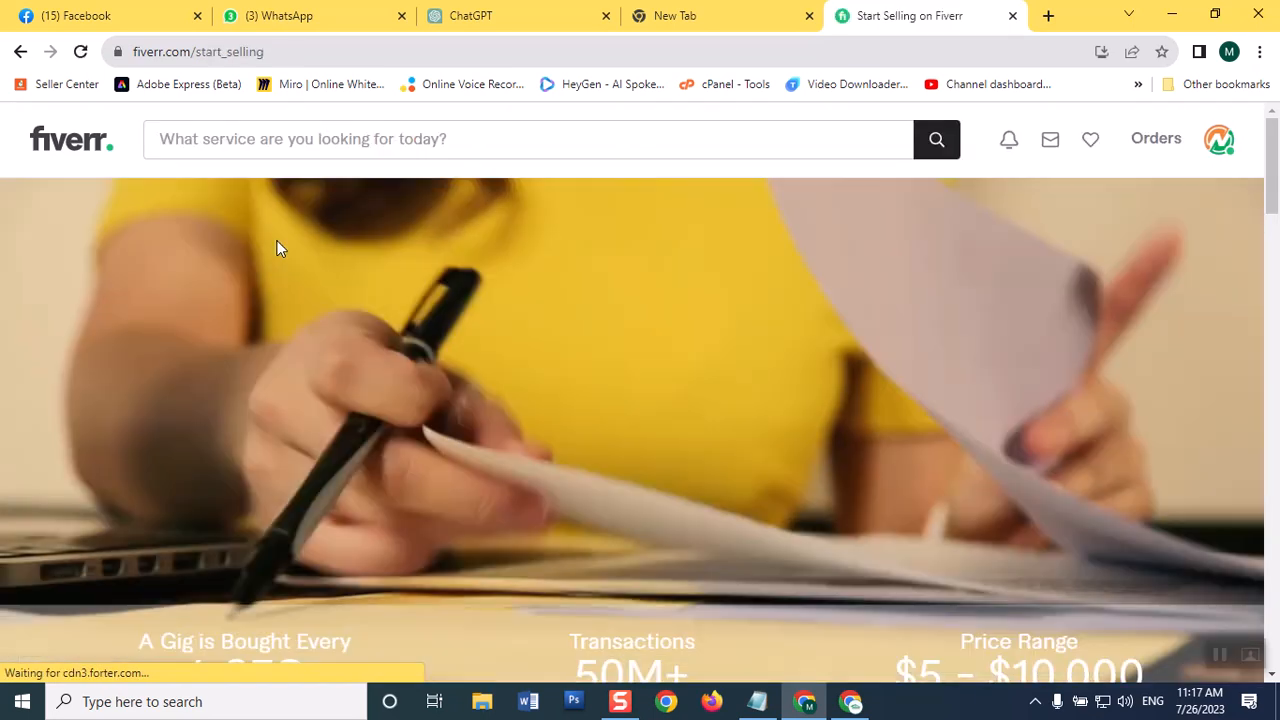
pyautogui.scroll(-7, 1263, 340)
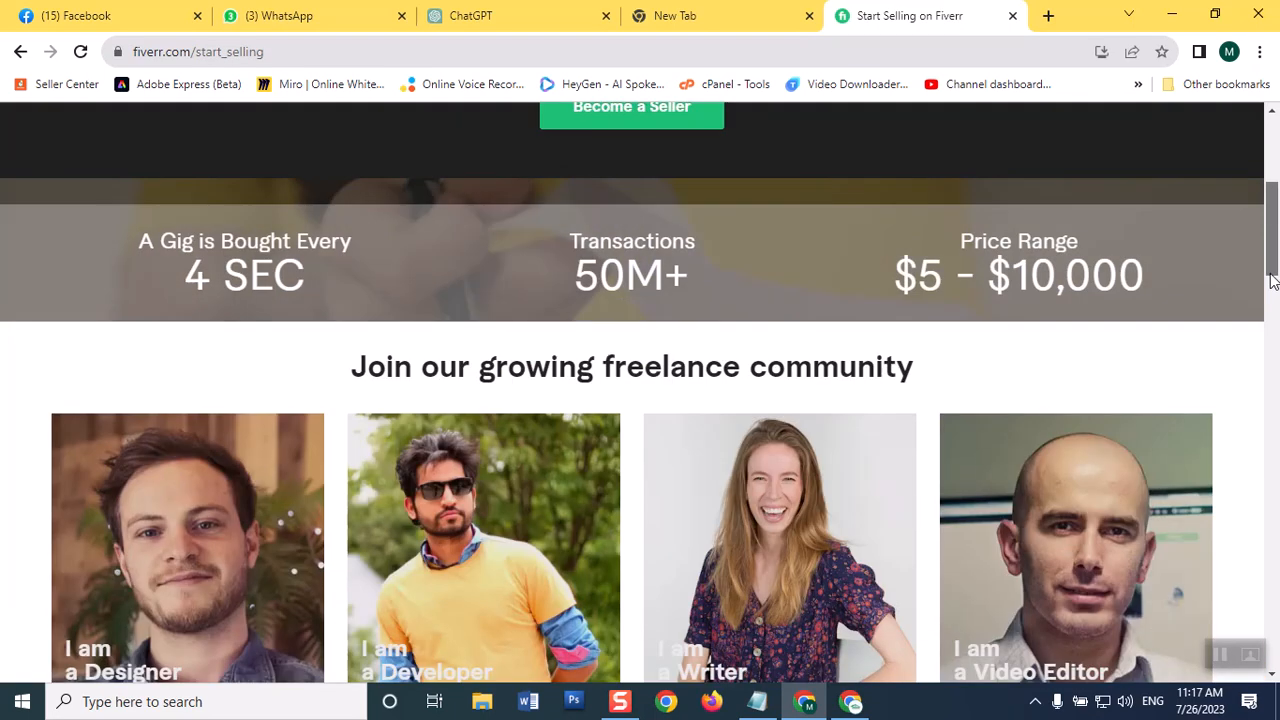
pyautogui.scroll(7, 1263, 340)
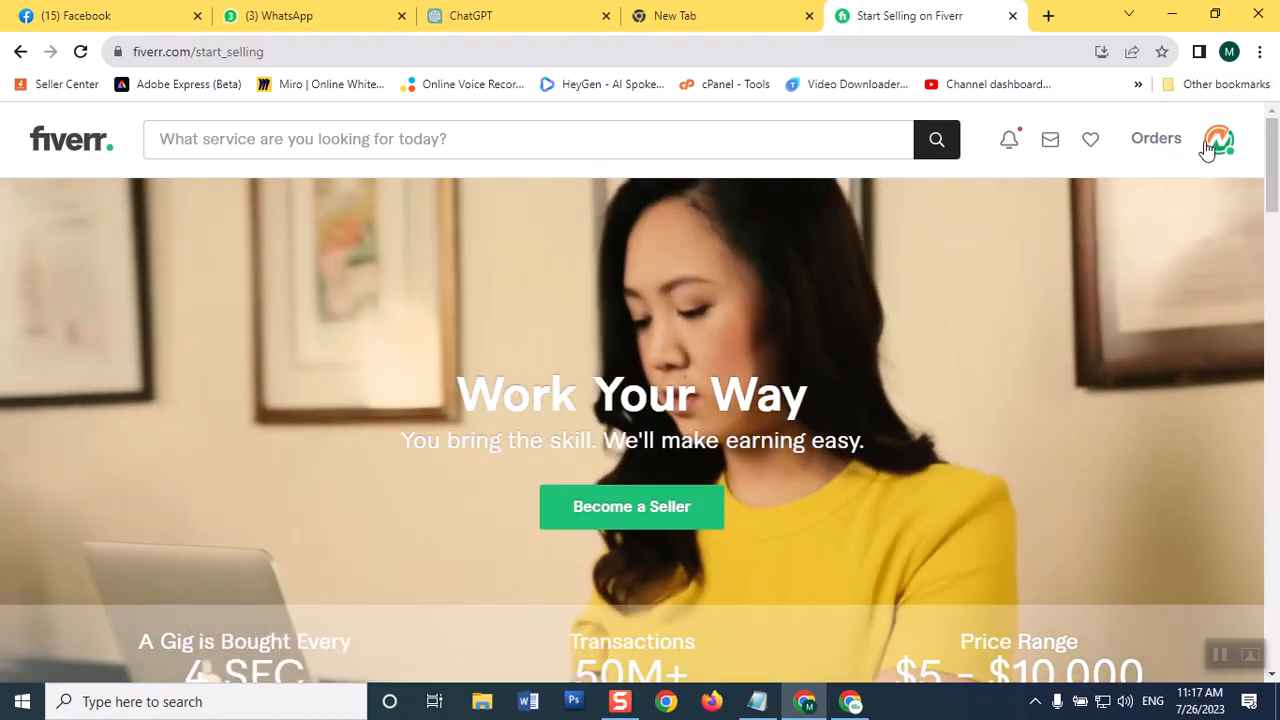
# - Choose Become a Seller from the account options and start the seller onboarding
pyautogui.click(1210, 143)
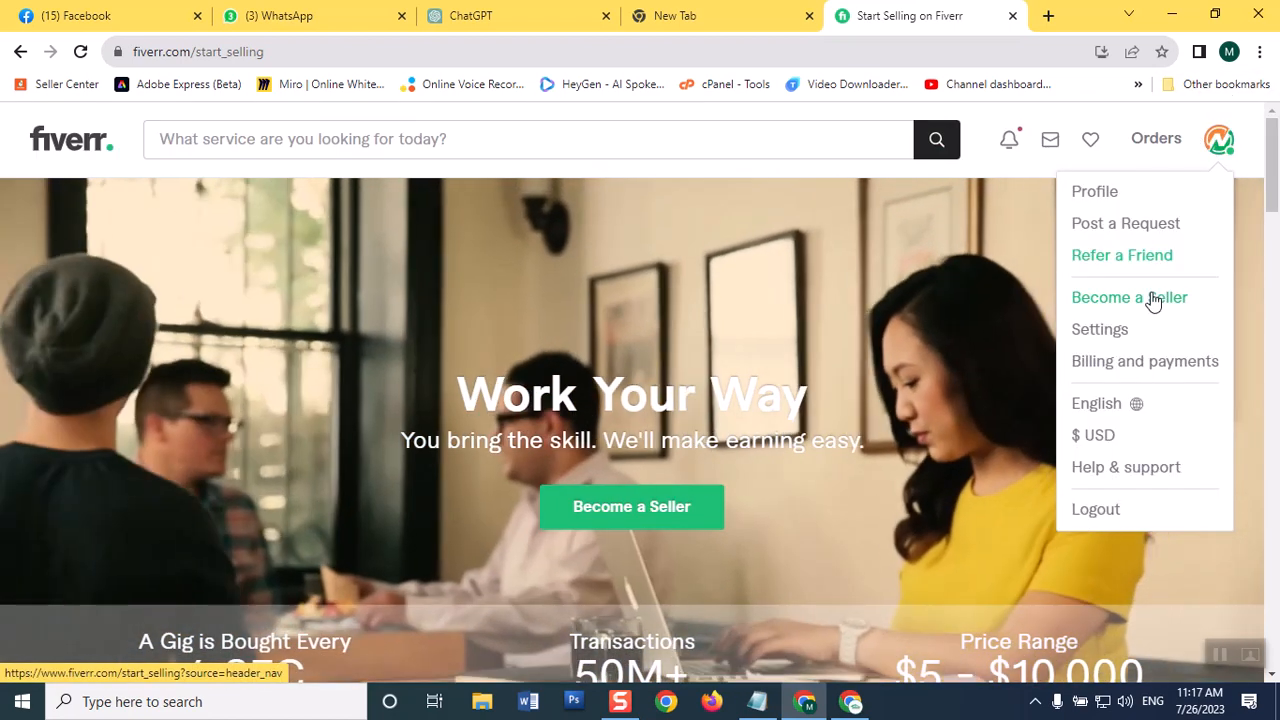
pyautogui.click(1153, 300)
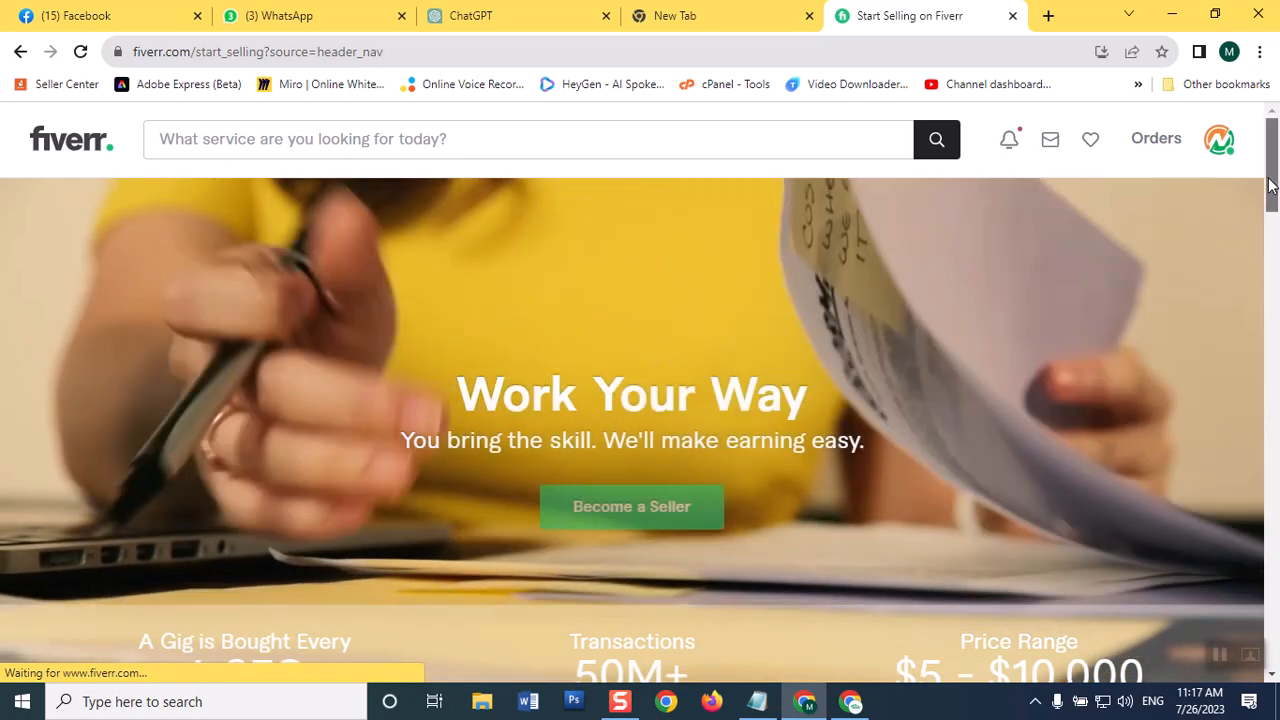
pyautogui.scroll(-4, 1275, 253)
pyautogui.moveTo(1275, 253); pyautogui.dragTo(1277, 223)
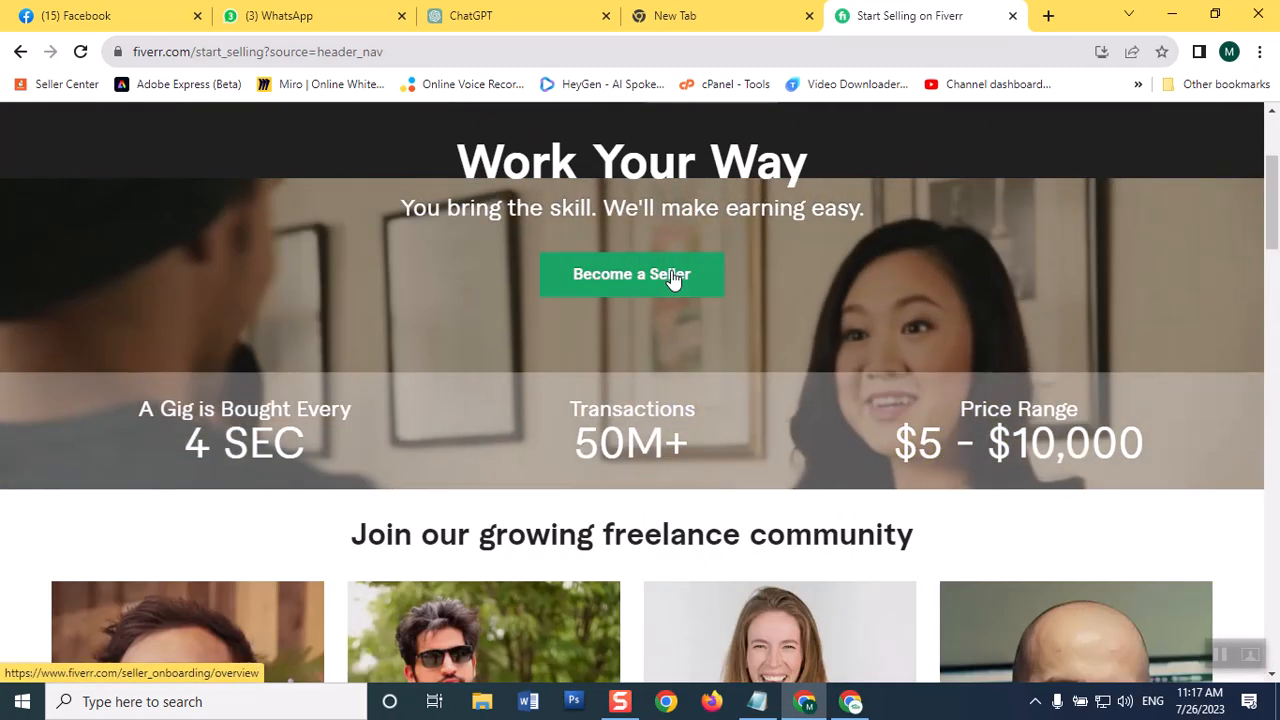
pyautogui.click(671, 276)
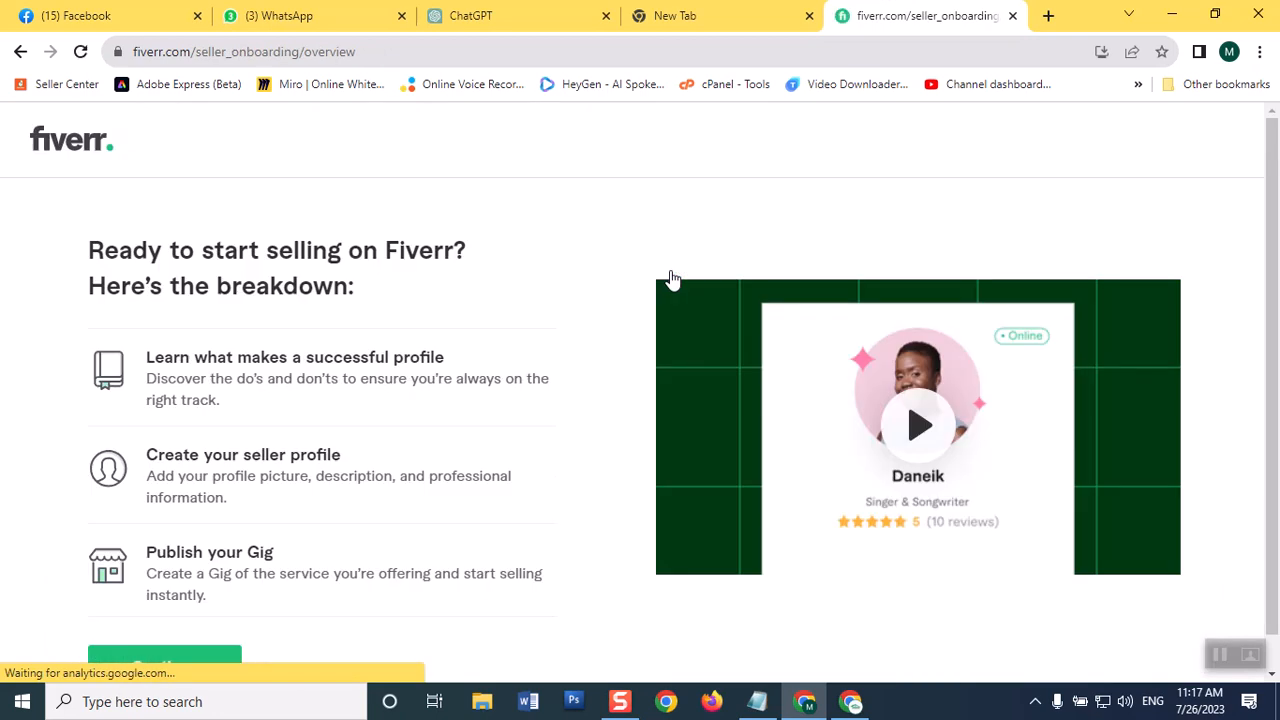
# - Continue past the onboarding breakdown, the successful-profile tips and the things to avoid to reach the Personal Info form
pyautogui.scroll(-1, 1257, 200)
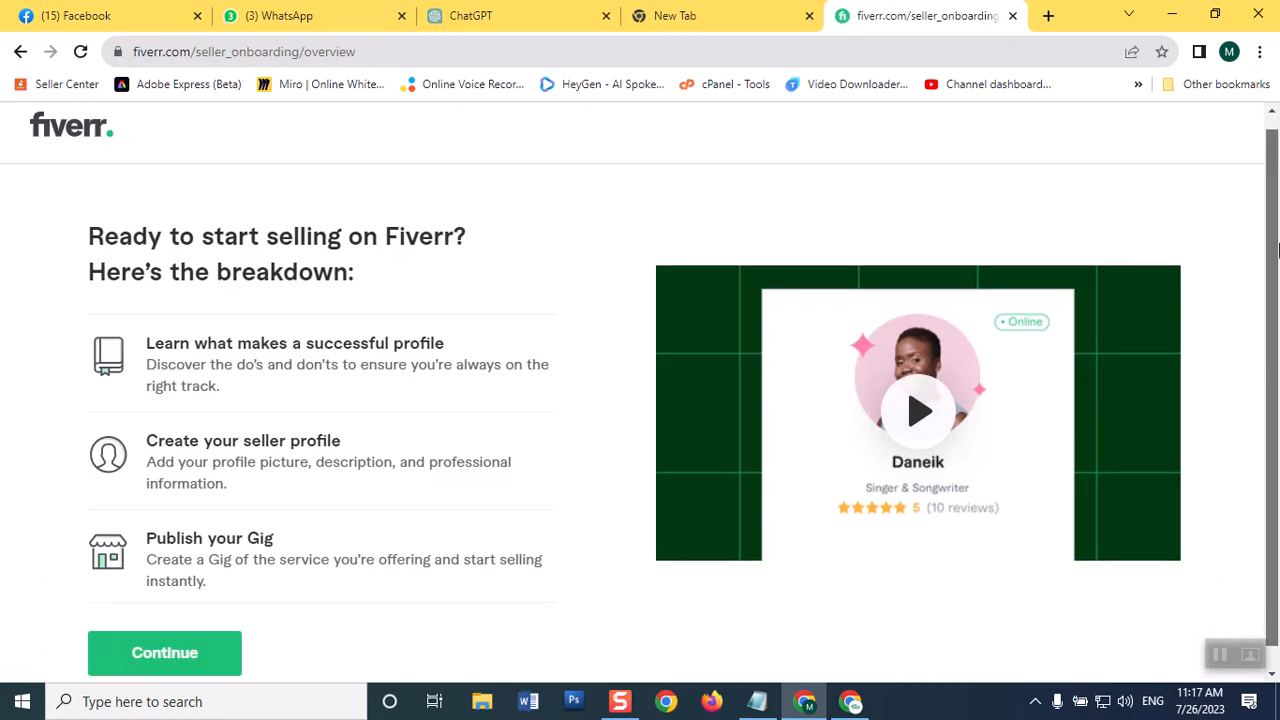
pyautogui.click(168, 638)
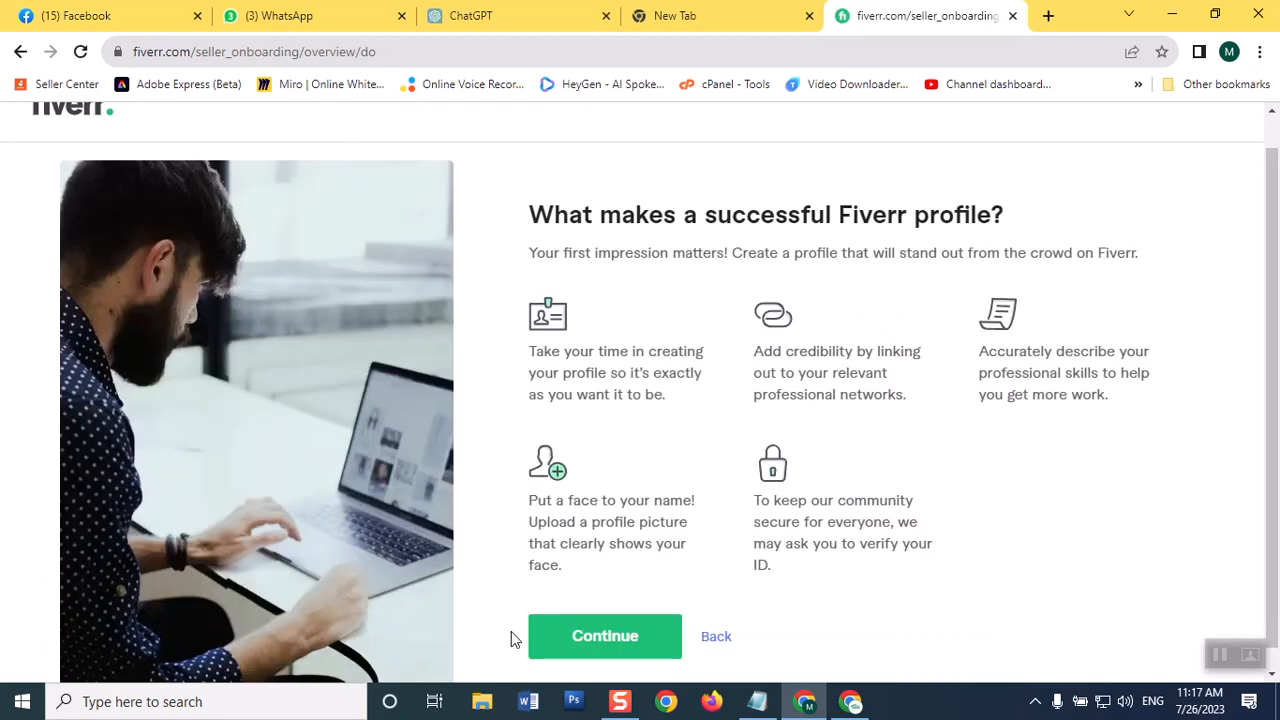
pyautogui.click(600, 636)
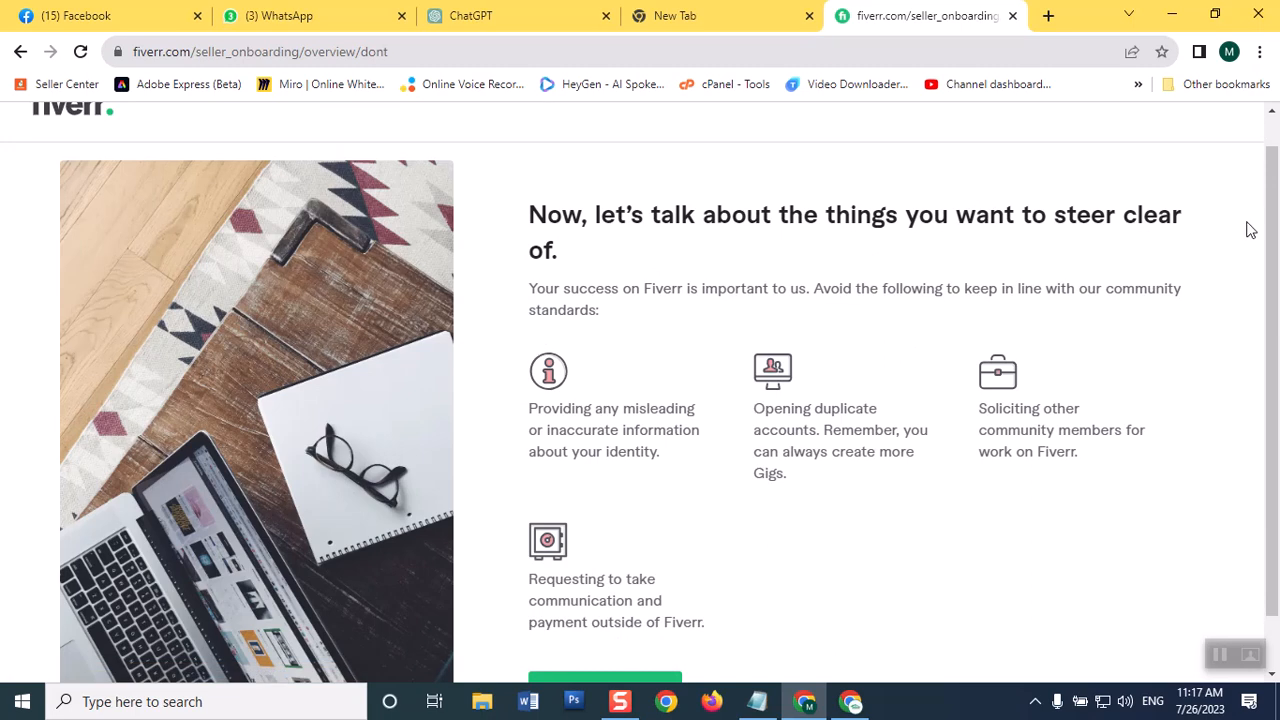
pyautogui.scroll(-1, 1250, 230)
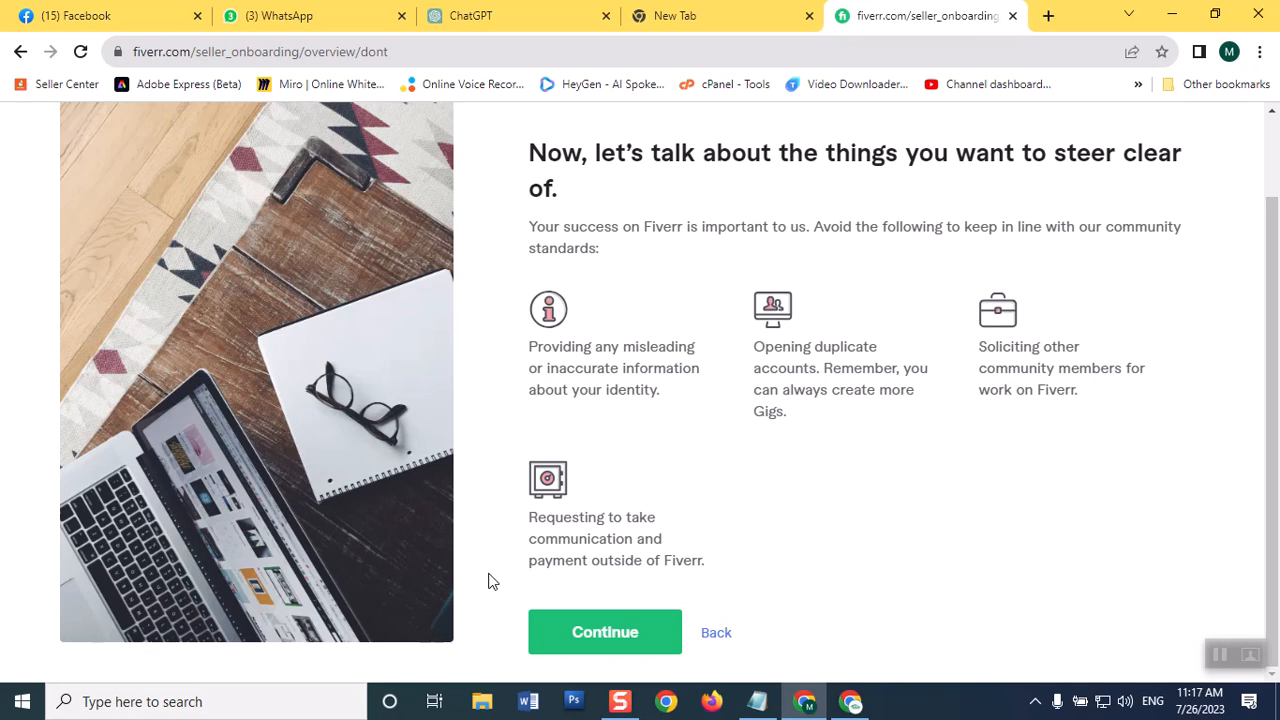
pyautogui.click(616, 640)
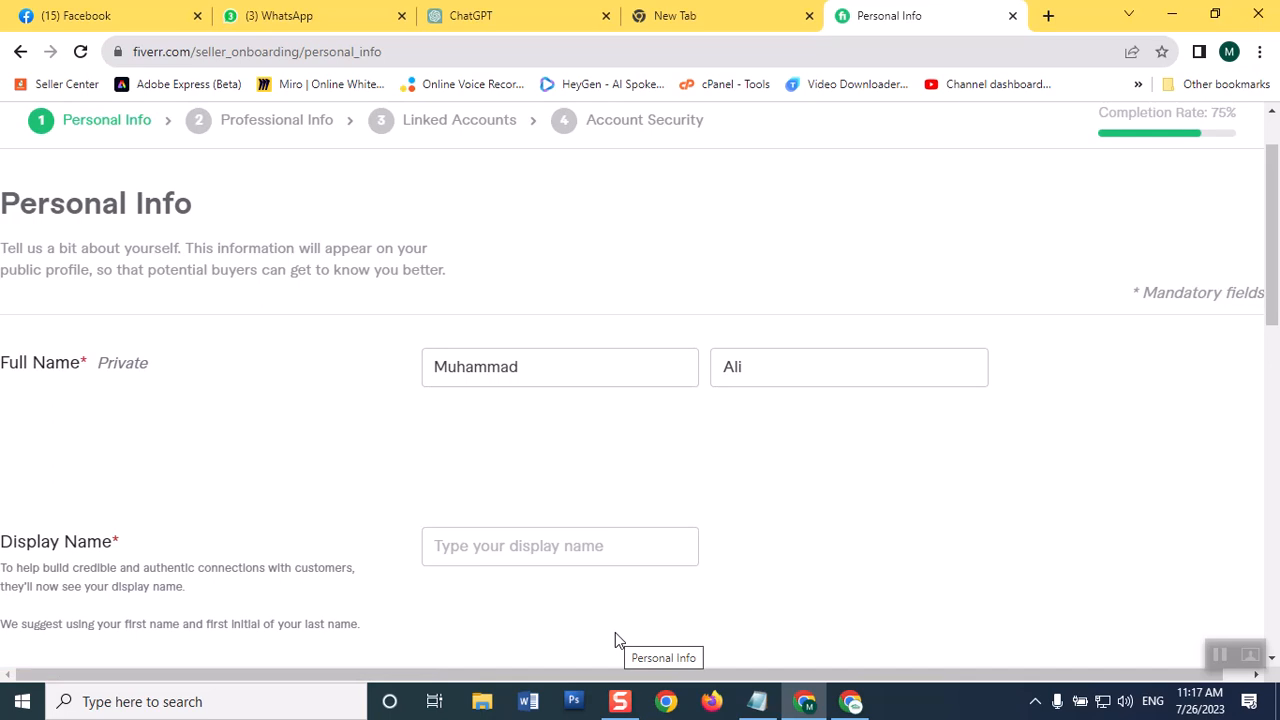
# - Check the prefilled first and last name fields and set the display name to "Digital-expert"
pyautogui.moveTo(1273, 168); pyautogui.dragTo(1273, 210)
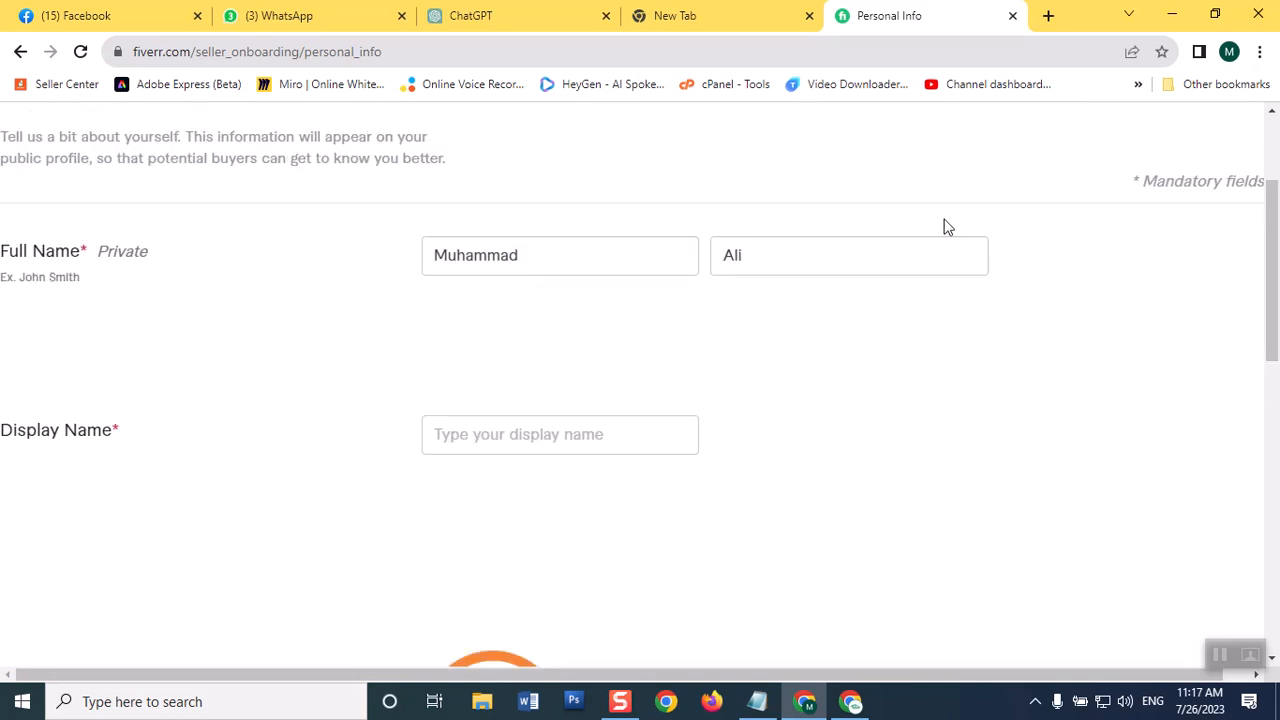
pyautogui.click(573, 250)
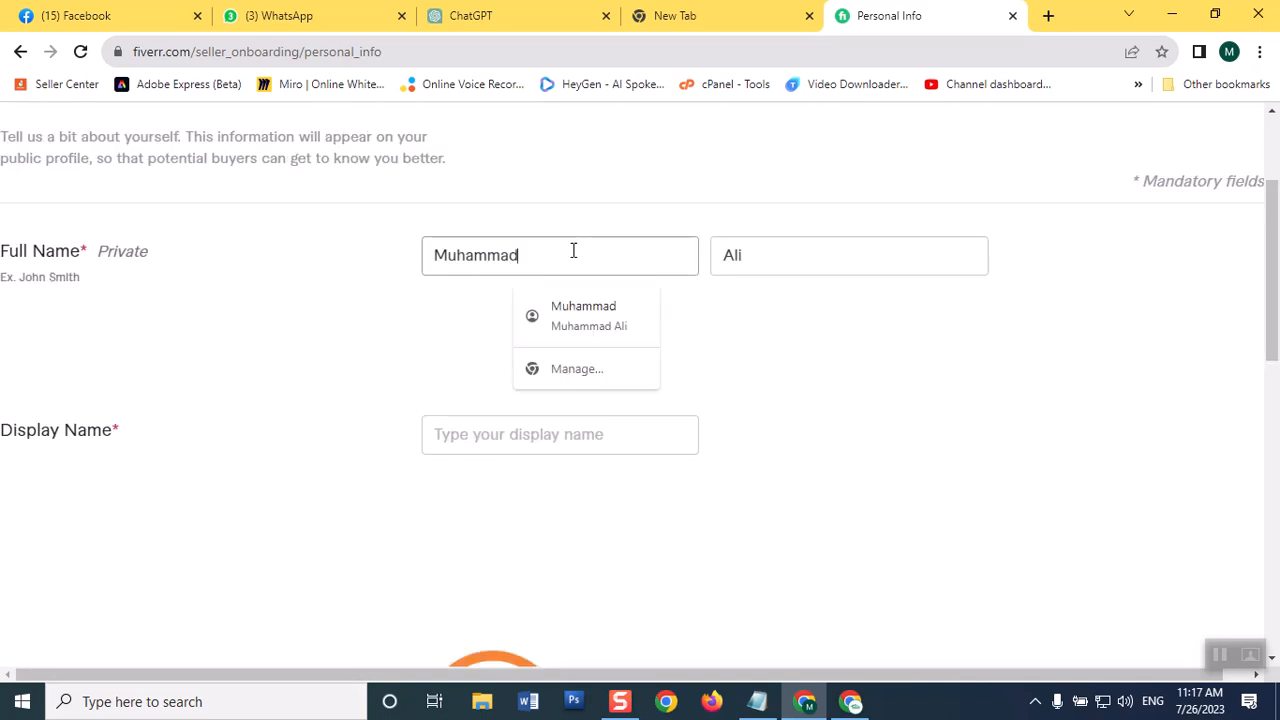
pyautogui.click(863, 268)
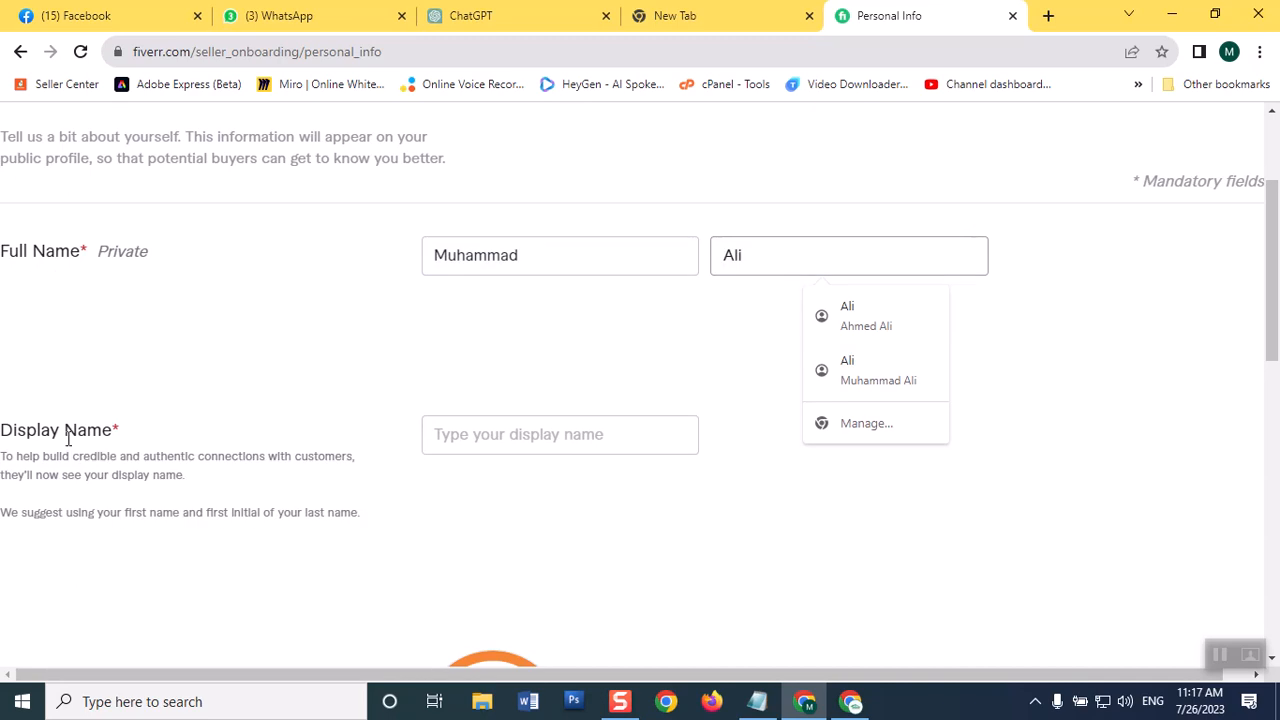
pyautogui.click(507, 446)
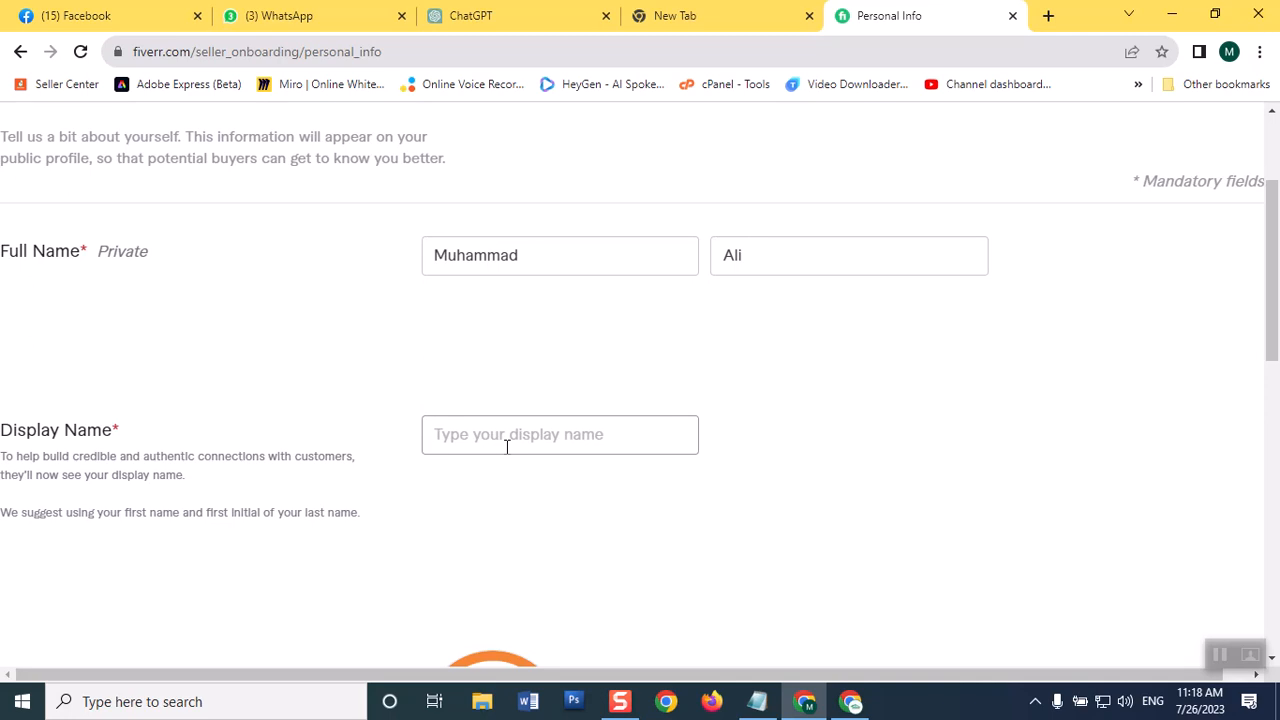
pyautogui.write('digita')
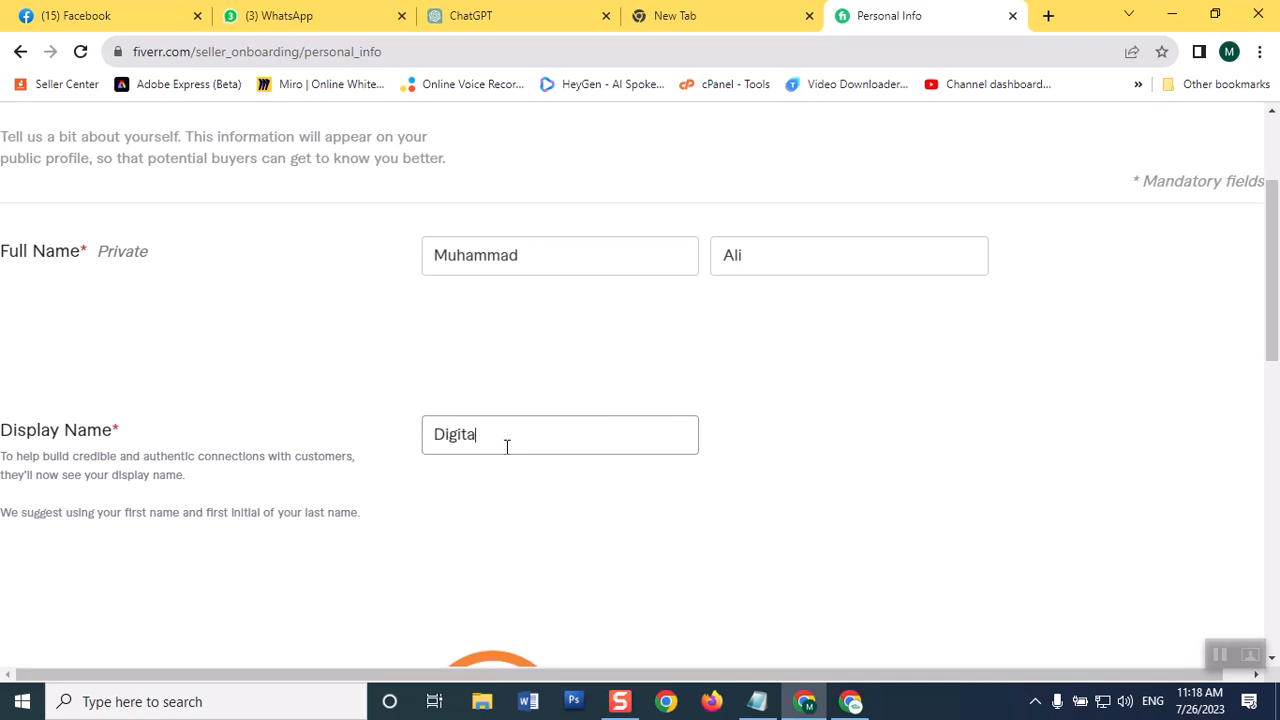
pyautogui.write('l-expert')
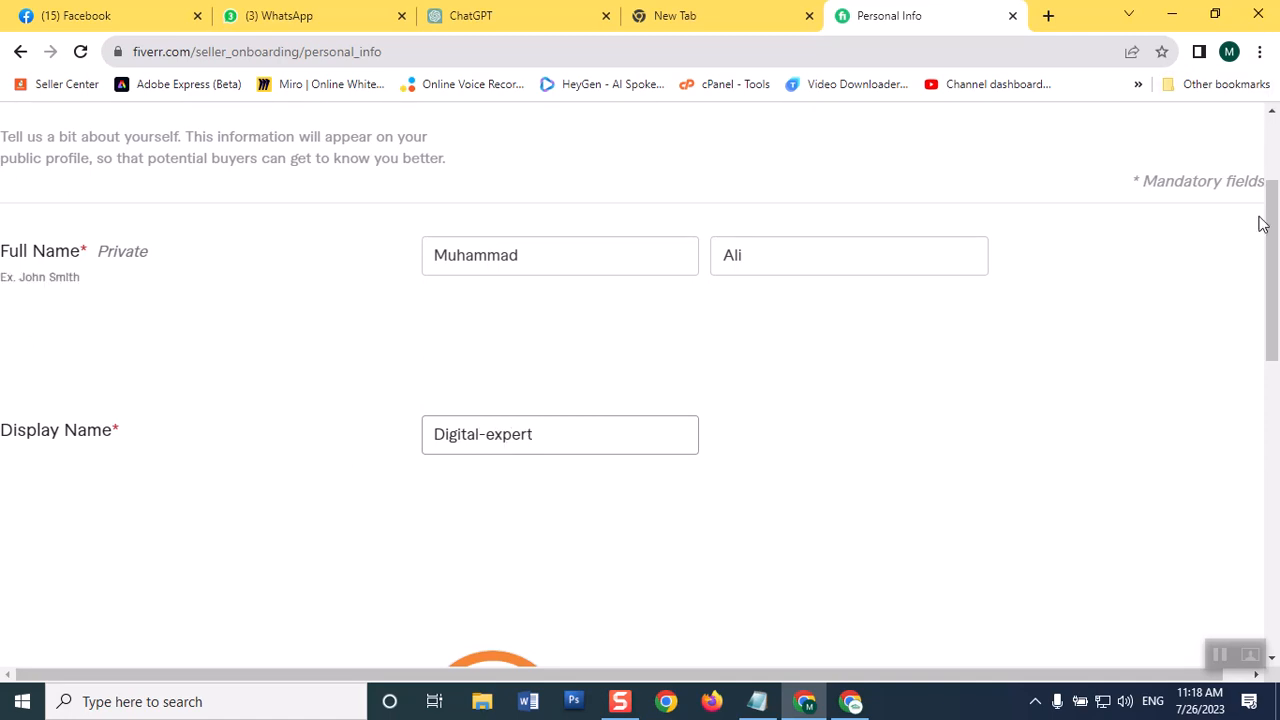
# - Review the profile picture, description and languages, and continue to the Professional Info form
pyautogui.moveTo(1266, 262); pyautogui.dragTo(1259, 445)
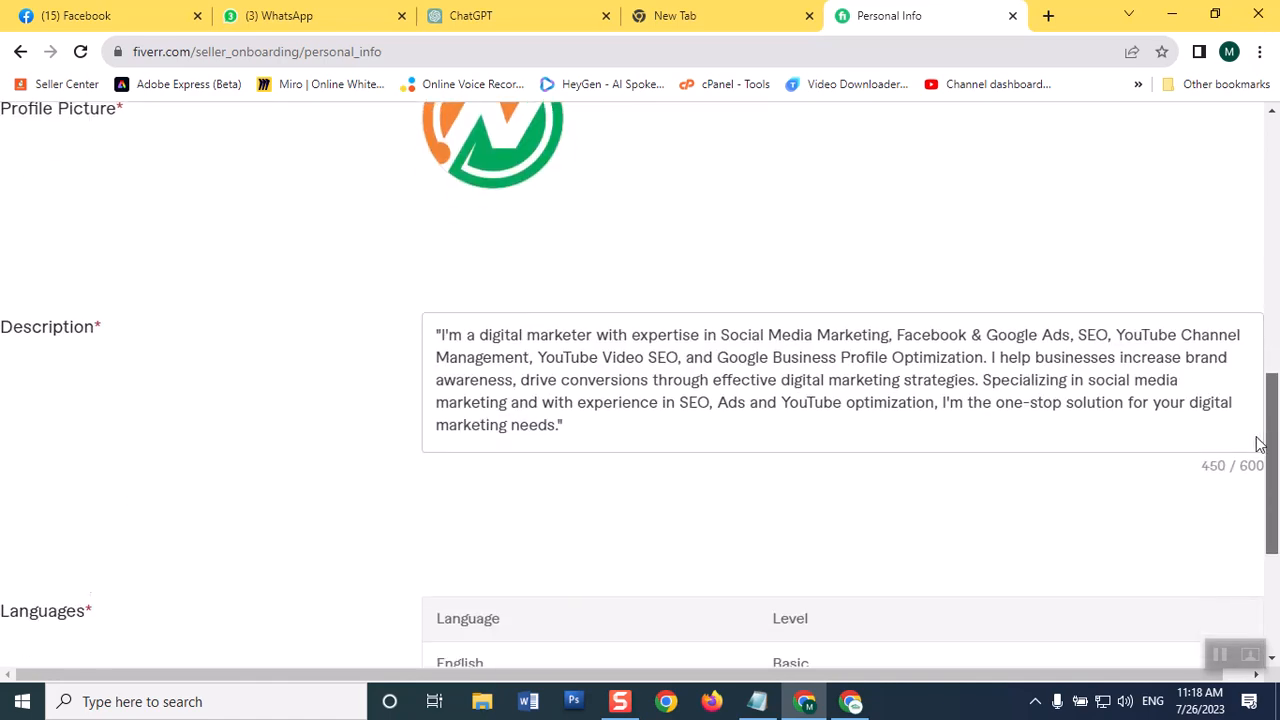
pyautogui.scroll(-3, 1240, 500)
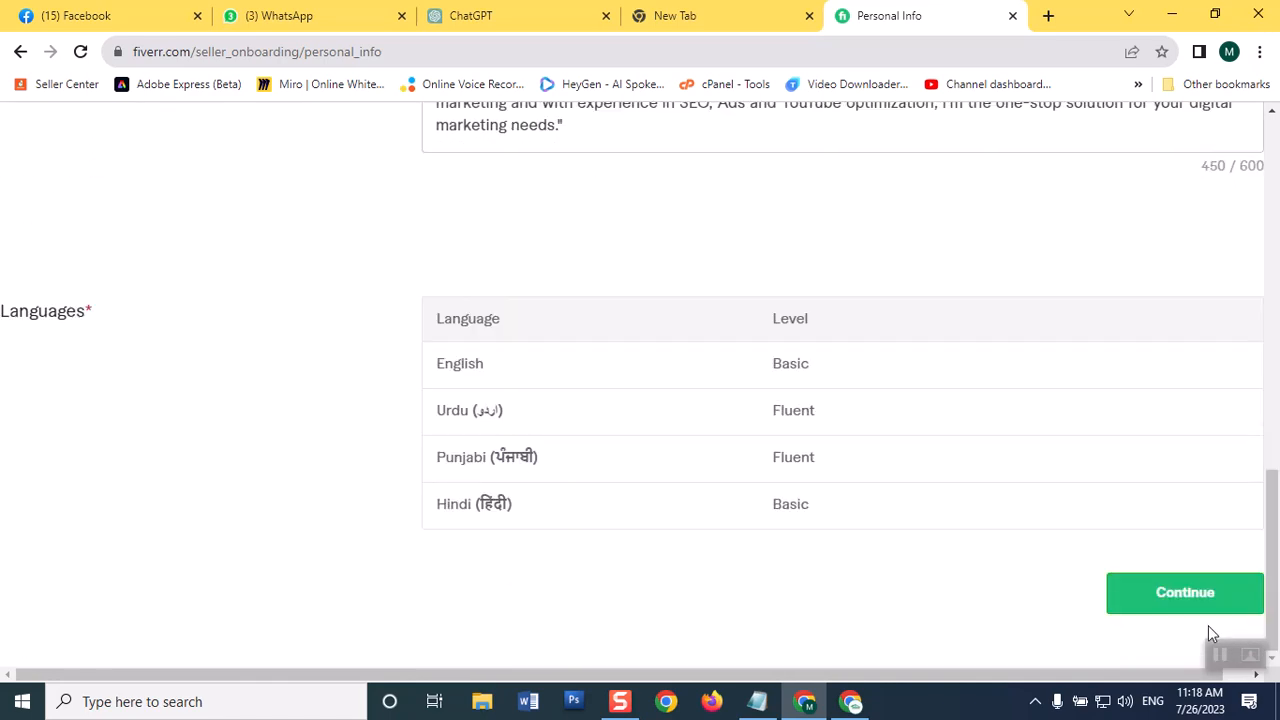
pyautogui.moveTo(1276, 530); pyautogui.dragTo(1276, 525)
pyautogui.click(1155, 597)
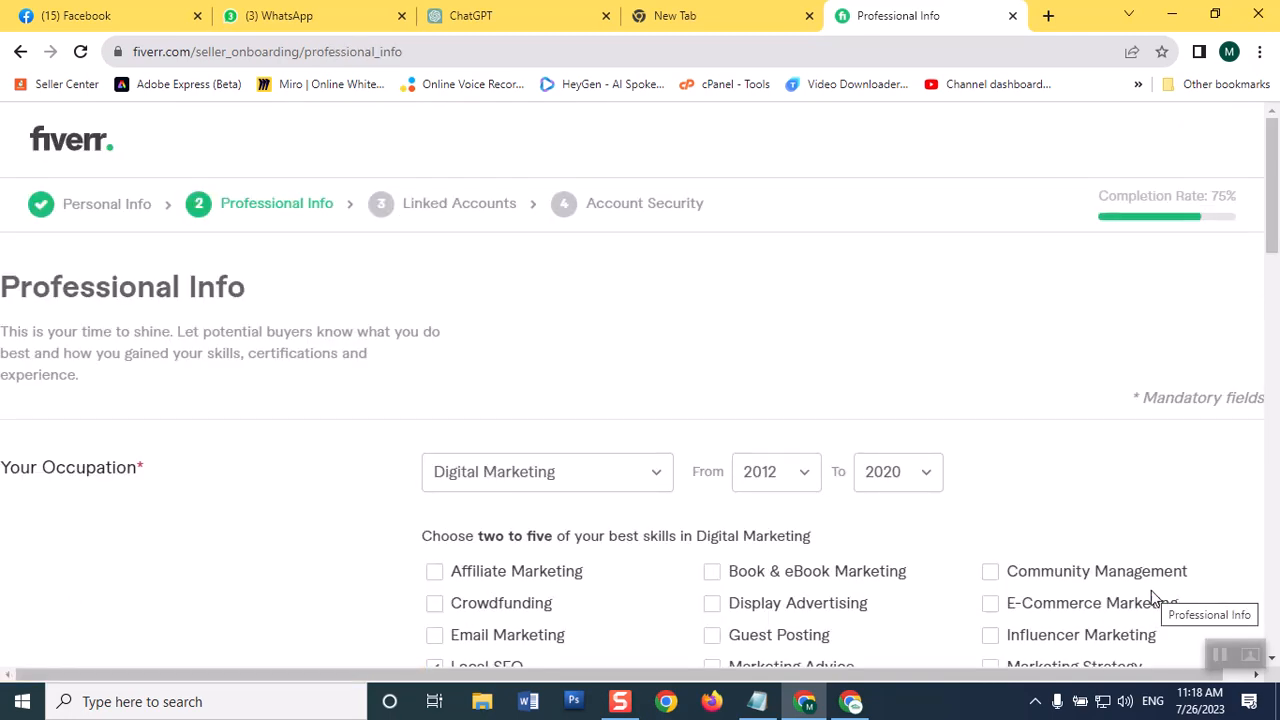
pyautogui.moveTo(1275, 255); pyautogui.dragTo(1276, 270)
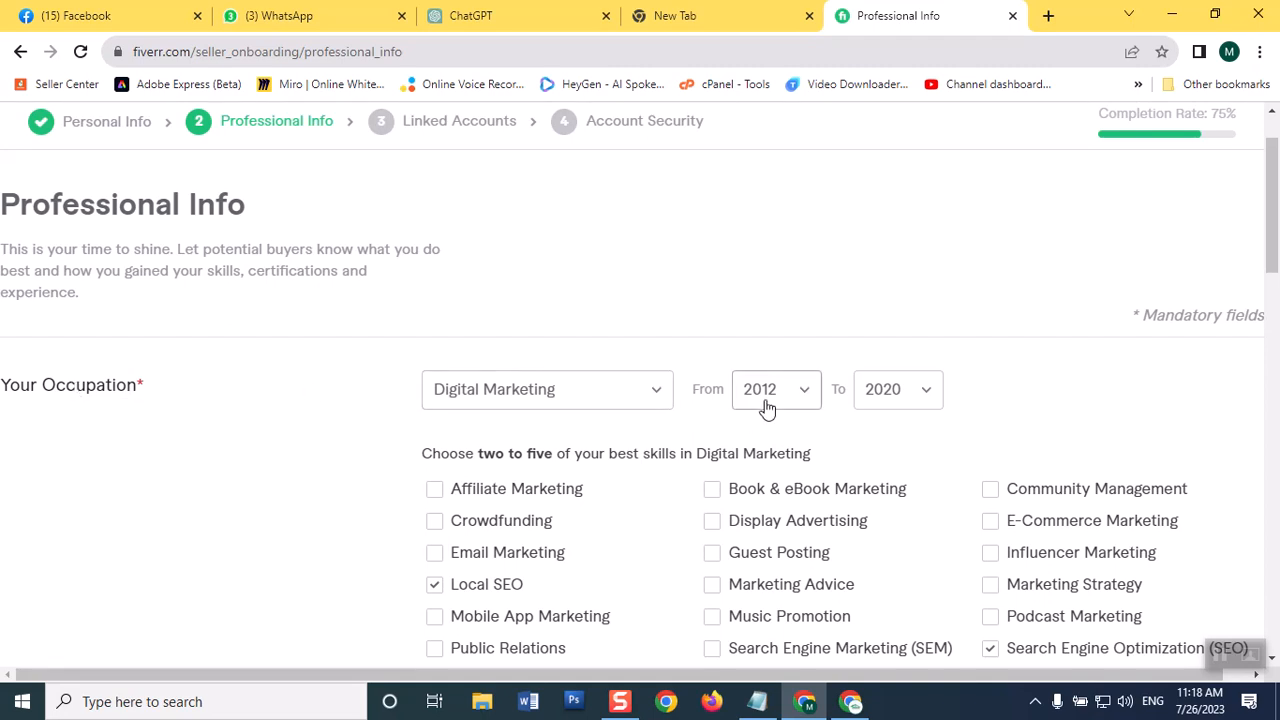
# - Set the Digital Marketing occupation's end year to 2023, review the selected skills and continue to the Linked Accounts page
pyautogui.click(908, 405)
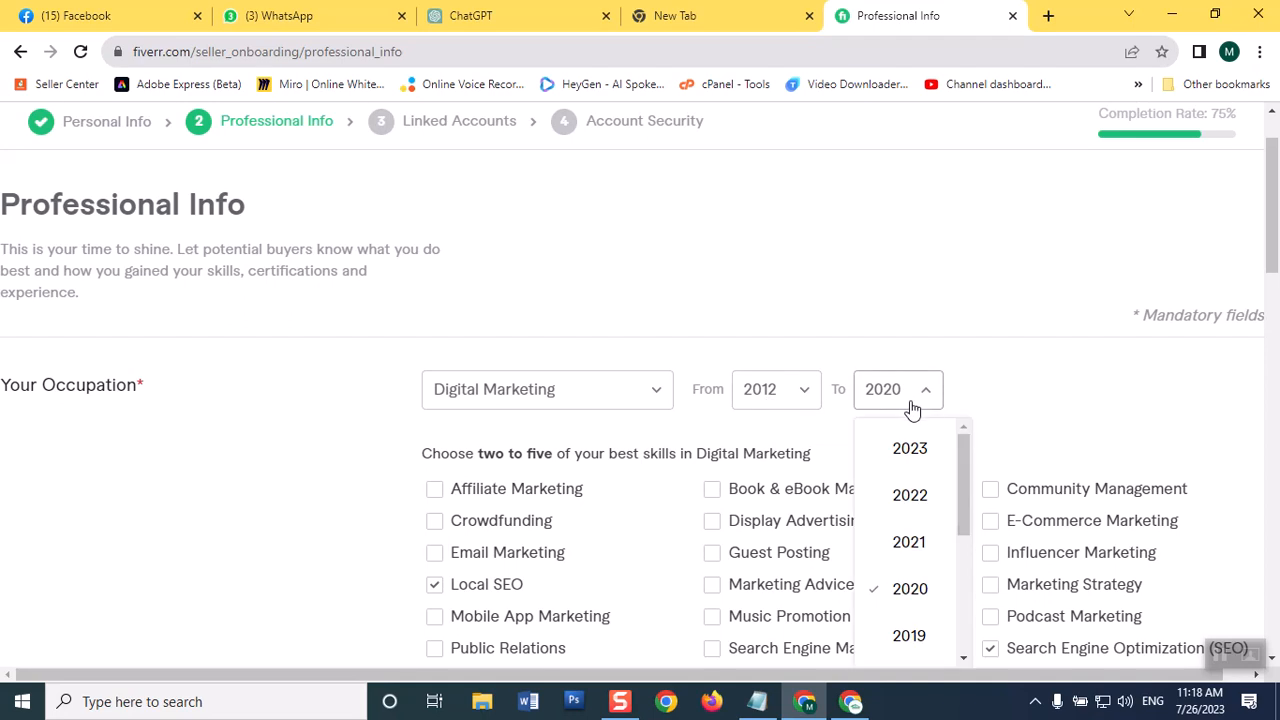
pyautogui.click(928, 451)
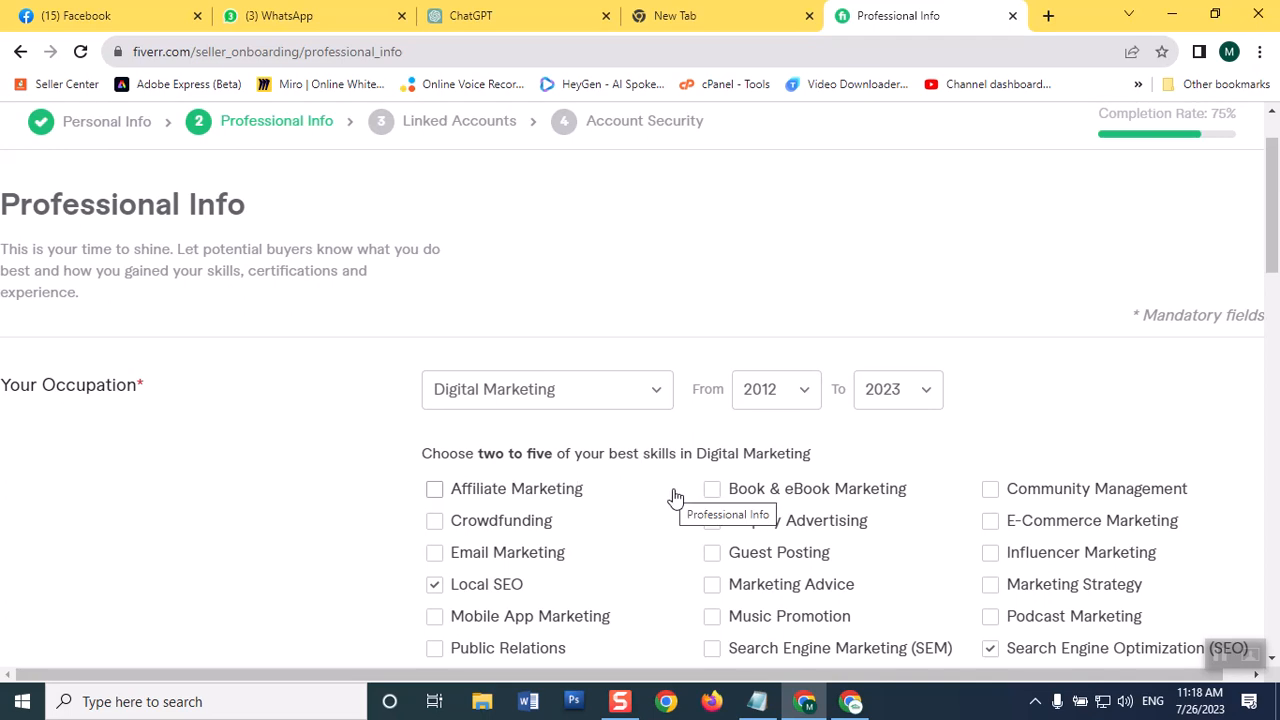
pyautogui.moveTo(1274, 265); pyautogui.dragTo(1275, 320)
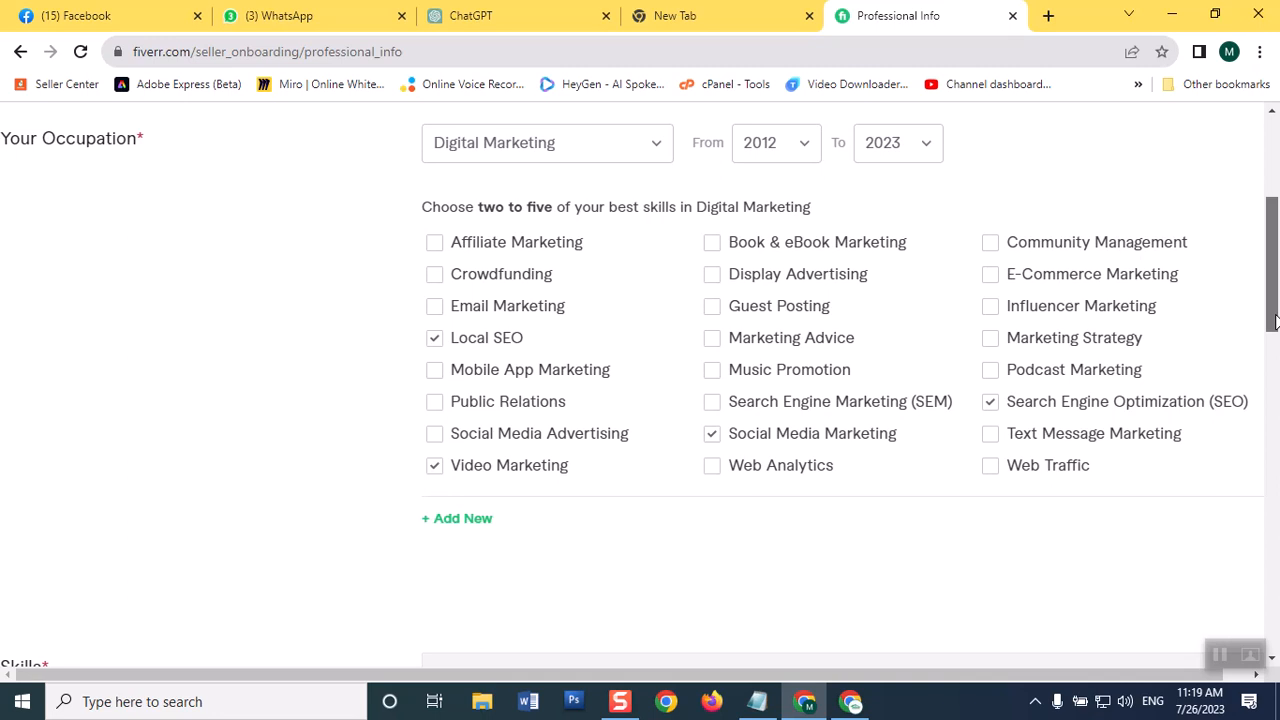
pyautogui.moveTo(1274, 320)
pyautogui.mouseDown()
pyautogui.moveTo(1275, 335)
pyautogui.moveTo(1272, 313)
pyautogui.mouseUp()
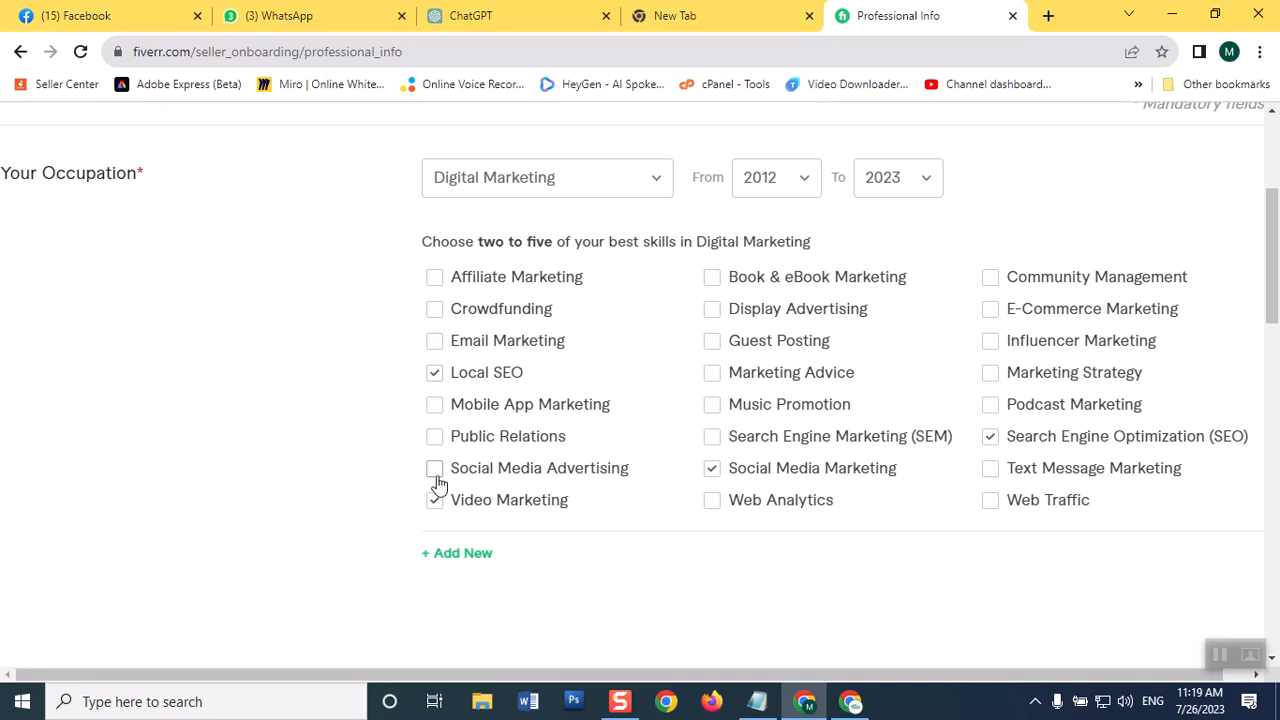
pyautogui.moveTo(1272, 298); pyautogui.dragTo(1262, 650)
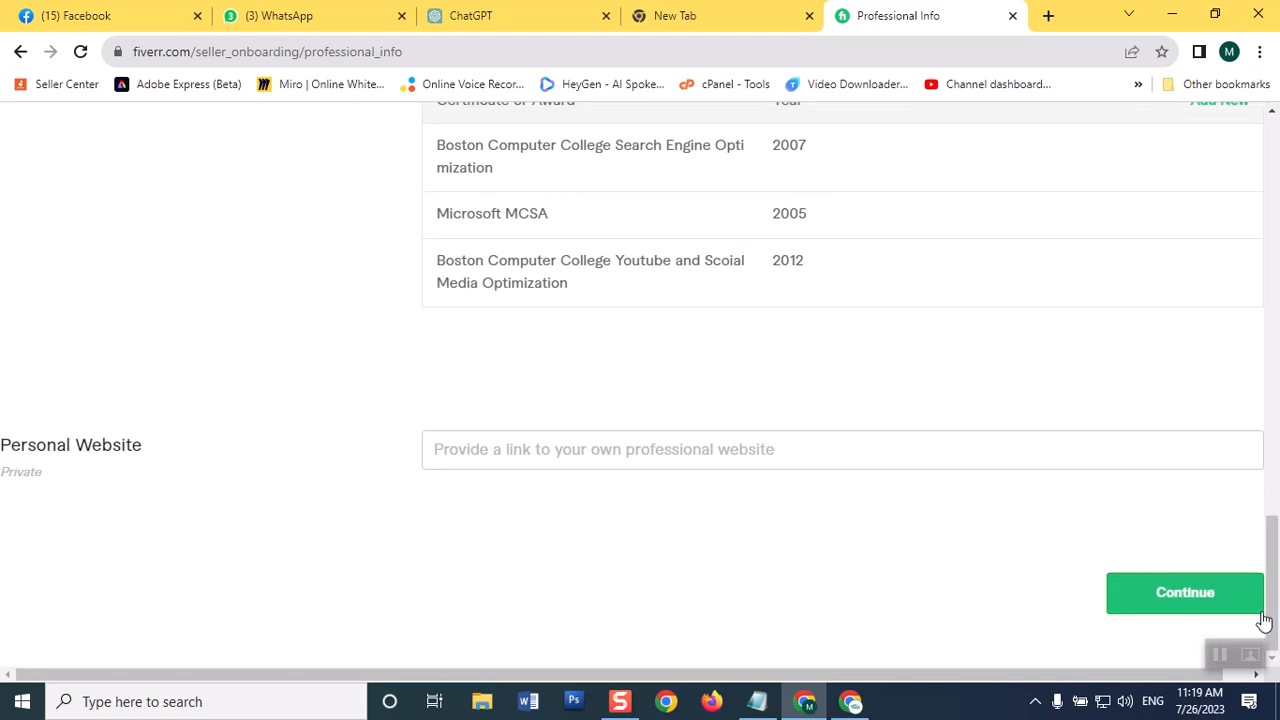
pyautogui.click(1185, 592)
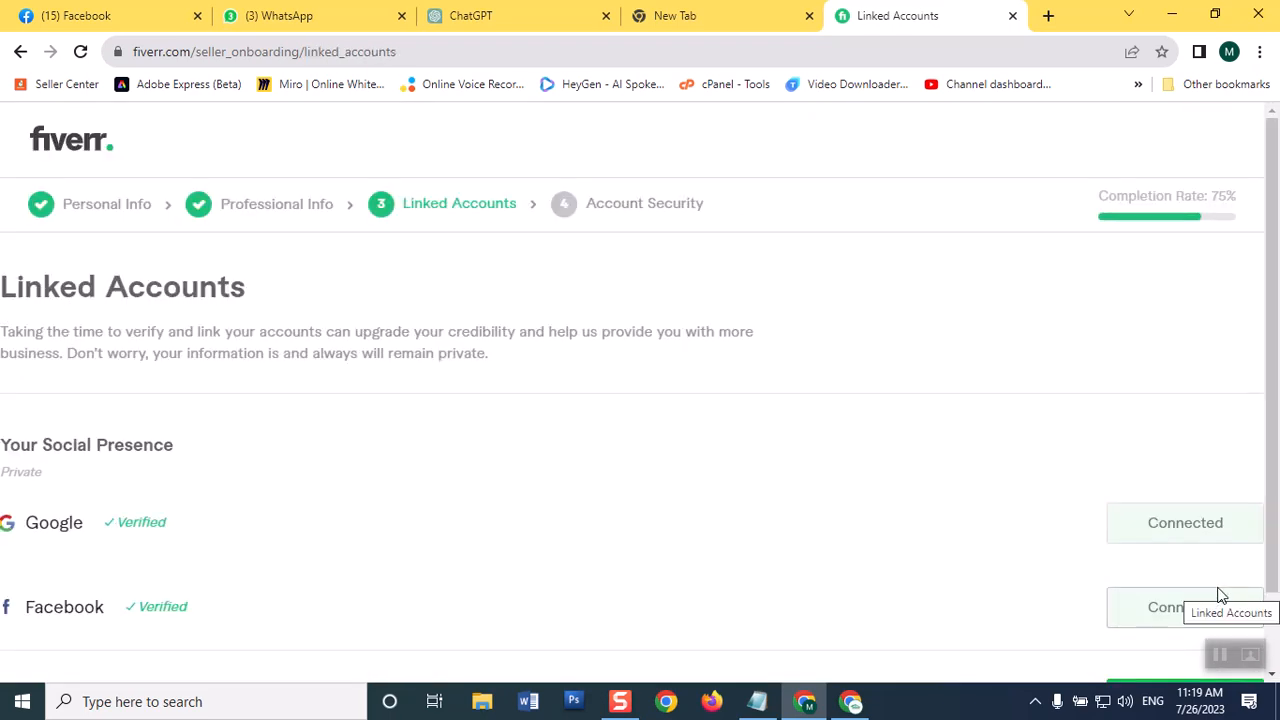
# - Continue past Linked Accounts, finish the Account Security step and close the profile completion dialog to reach the new gig form
pyautogui.scroll(-1, 1270, 442)
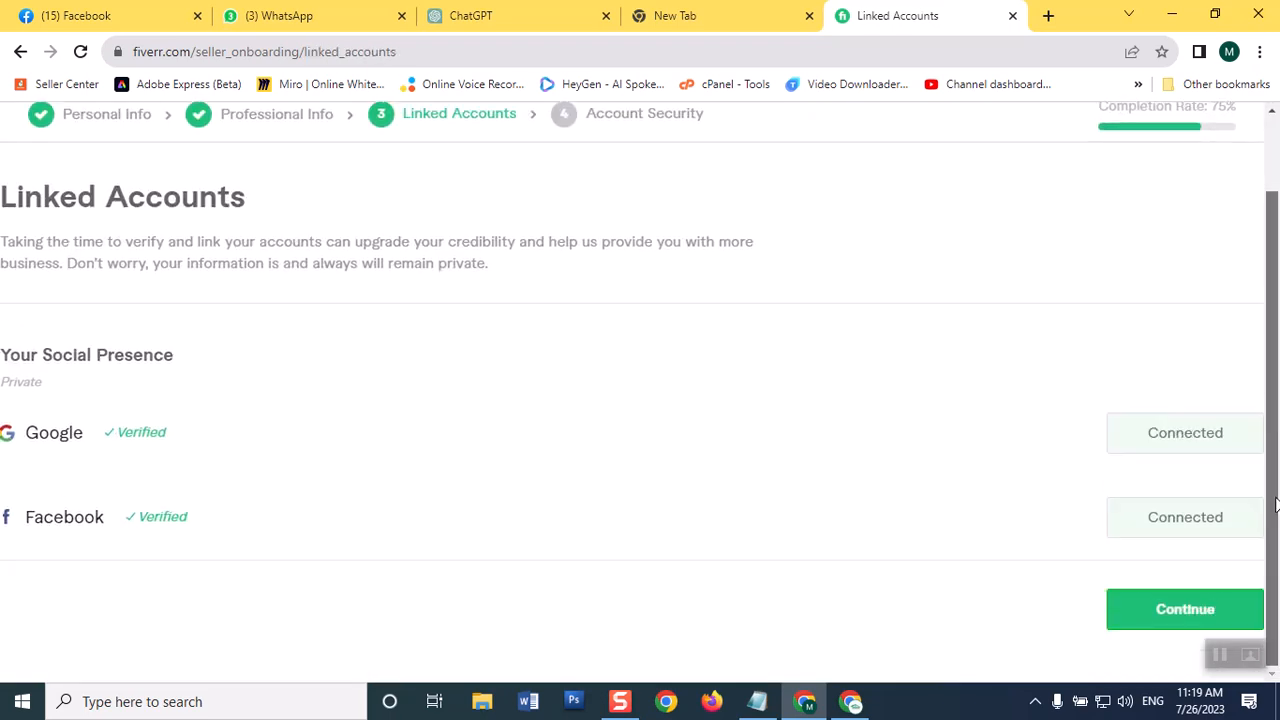
pyautogui.click(1152, 615)
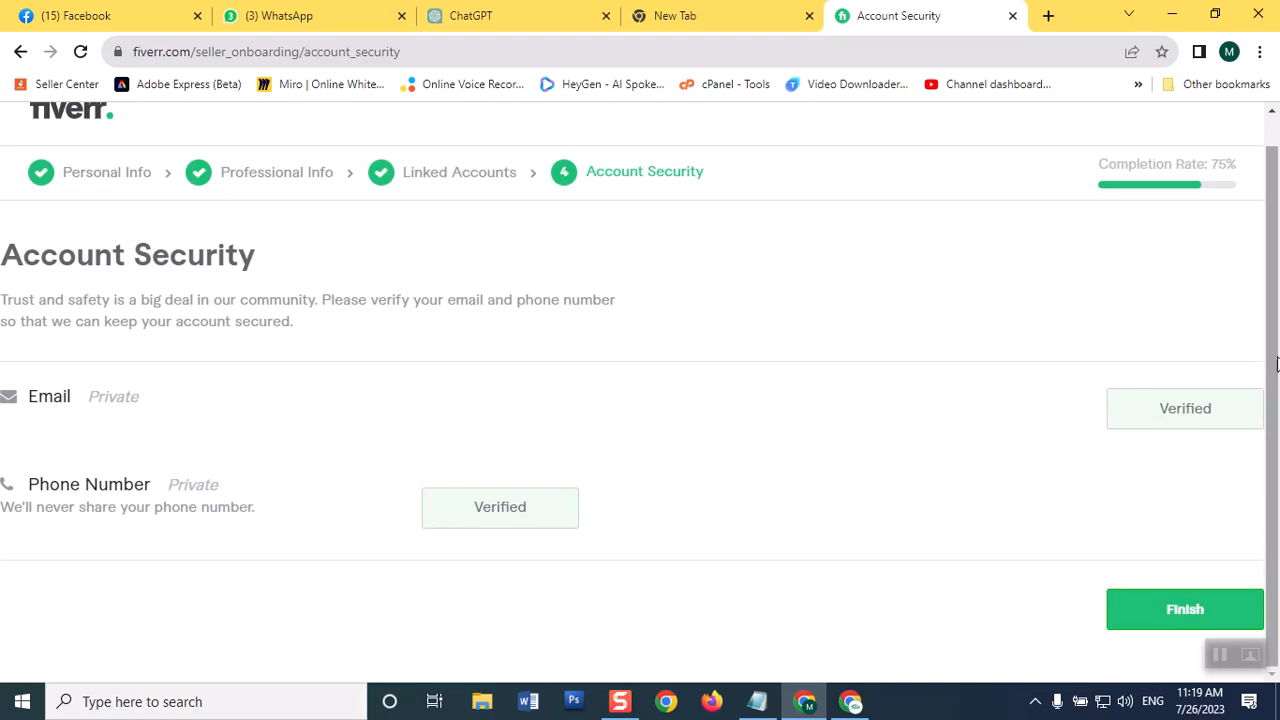
pyautogui.click(1140, 612)
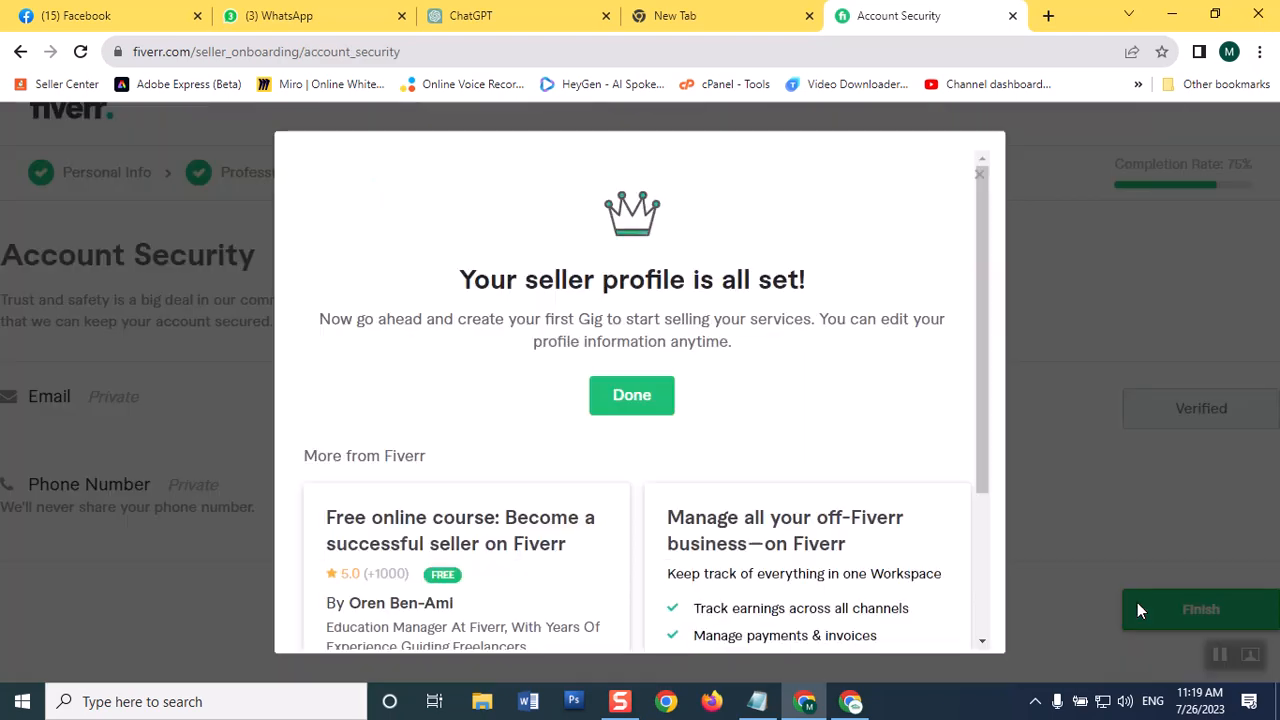
pyautogui.click(632, 396)
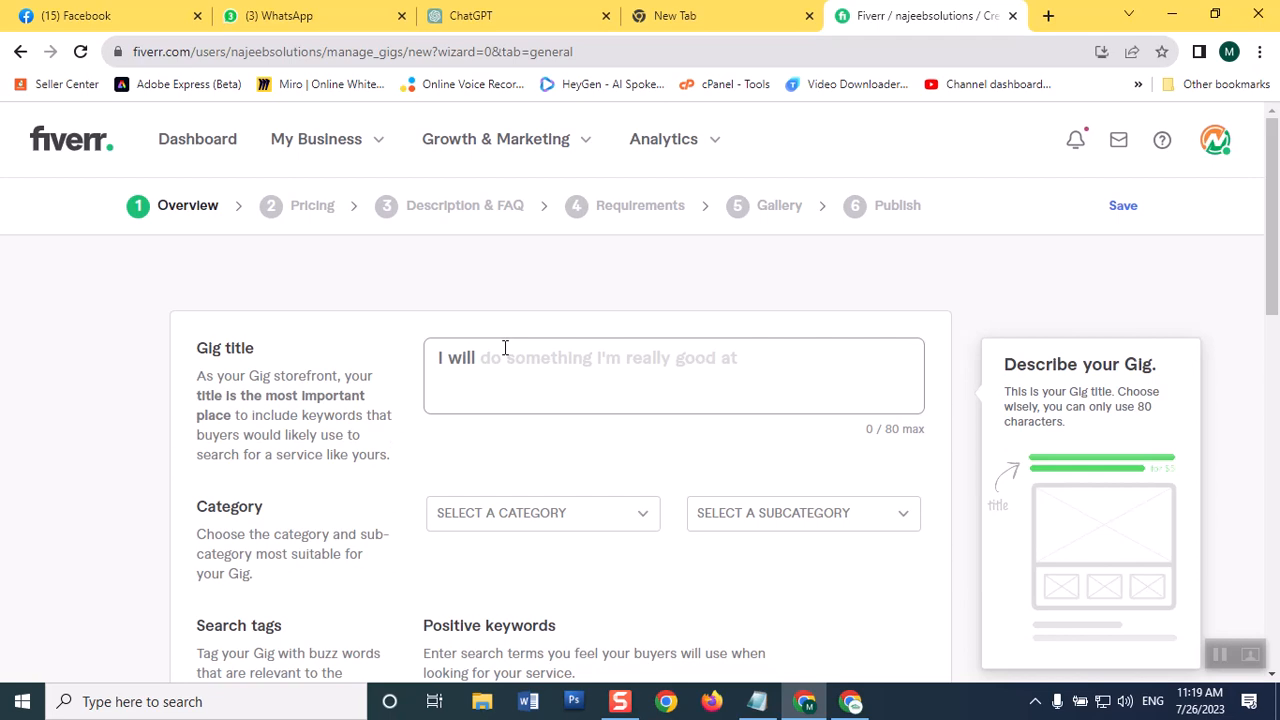
# - Switch to the Chrome window with the "social media design" results and review the Fiverr Quick View keywords and the extension's settings
pyautogui.click(852, 703)
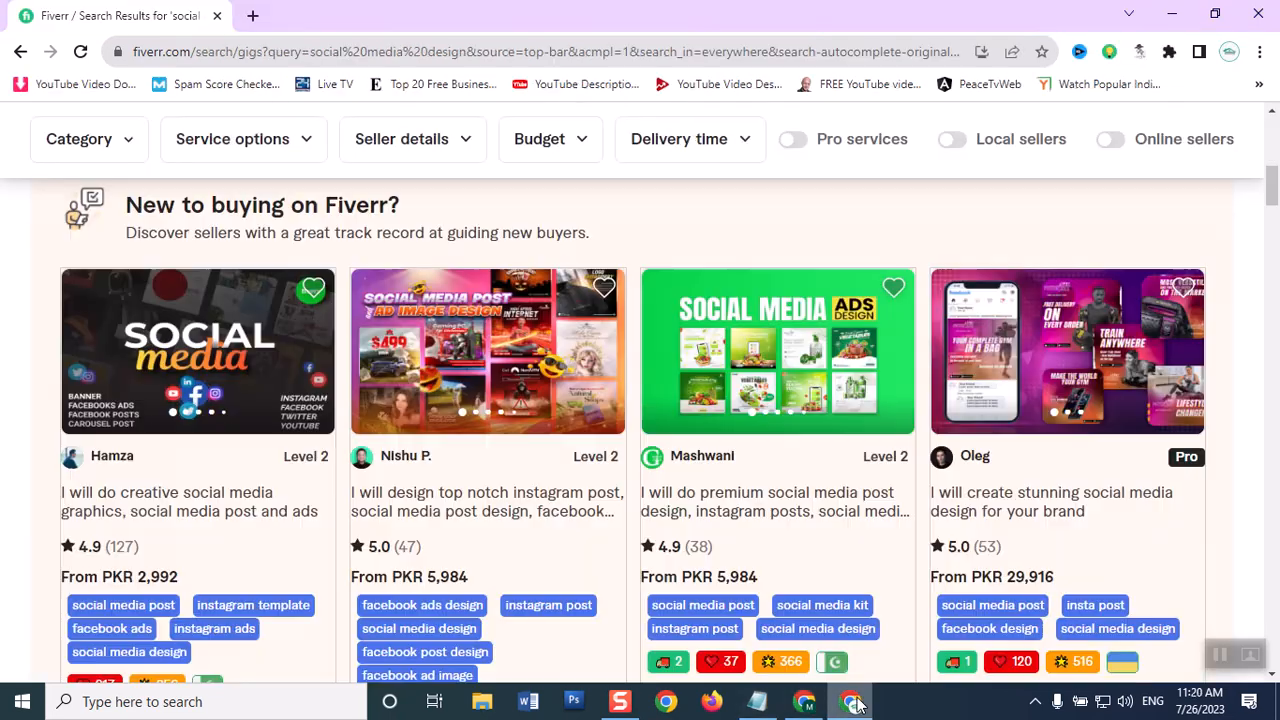
pyautogui.click(1273, 158)
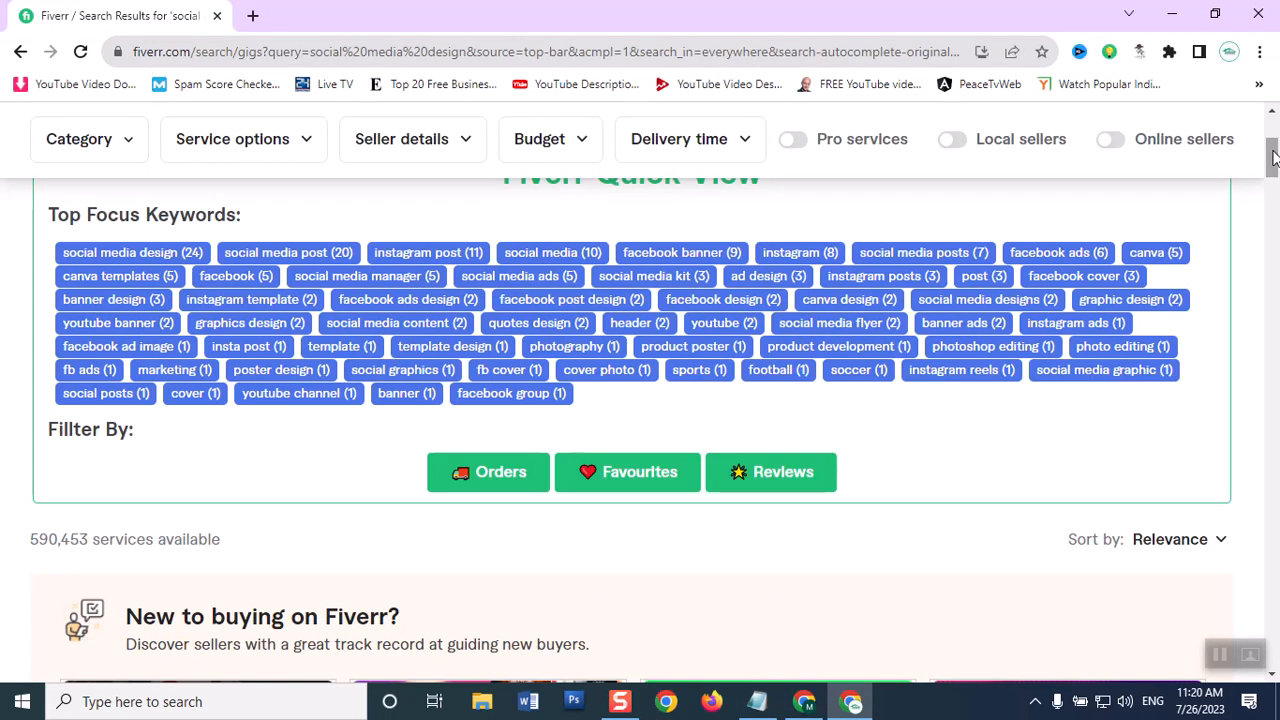
pyautogui.click(1273, 140)
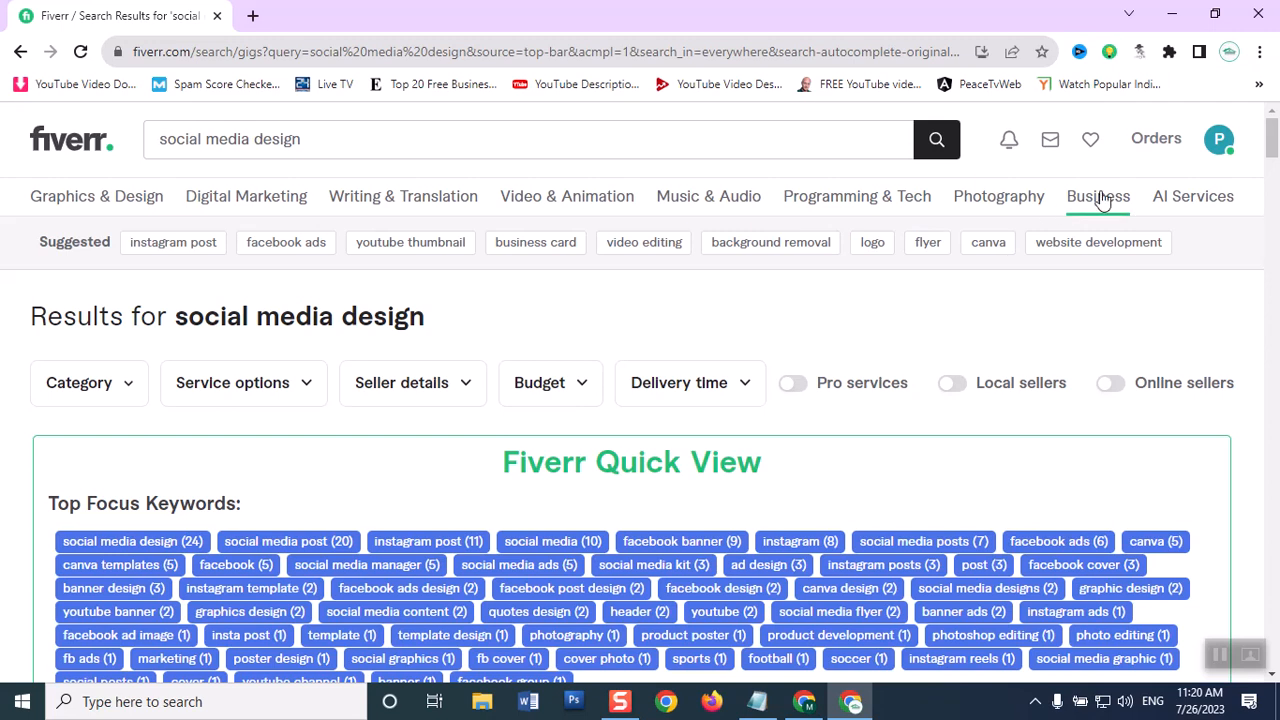
pyautogui.moveTo(1272, 140); pyautogui.dragTo(1273, 150)
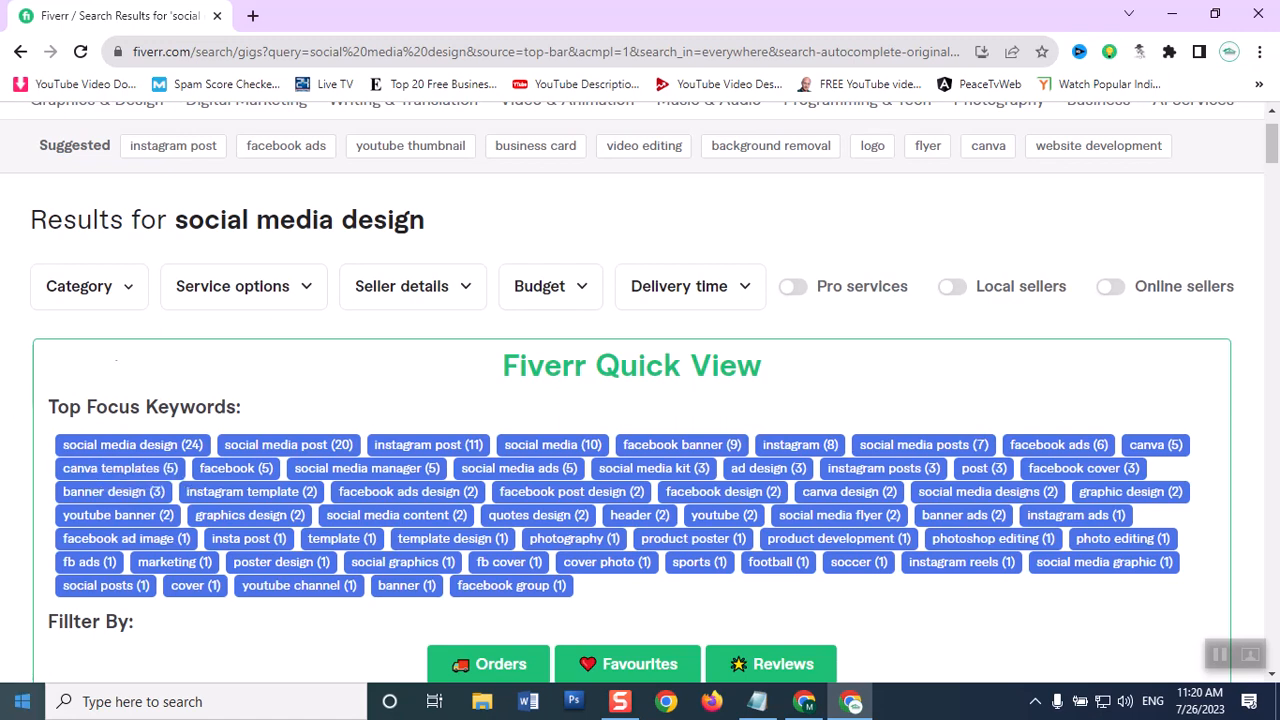
pyautogui.click(1109, 53)
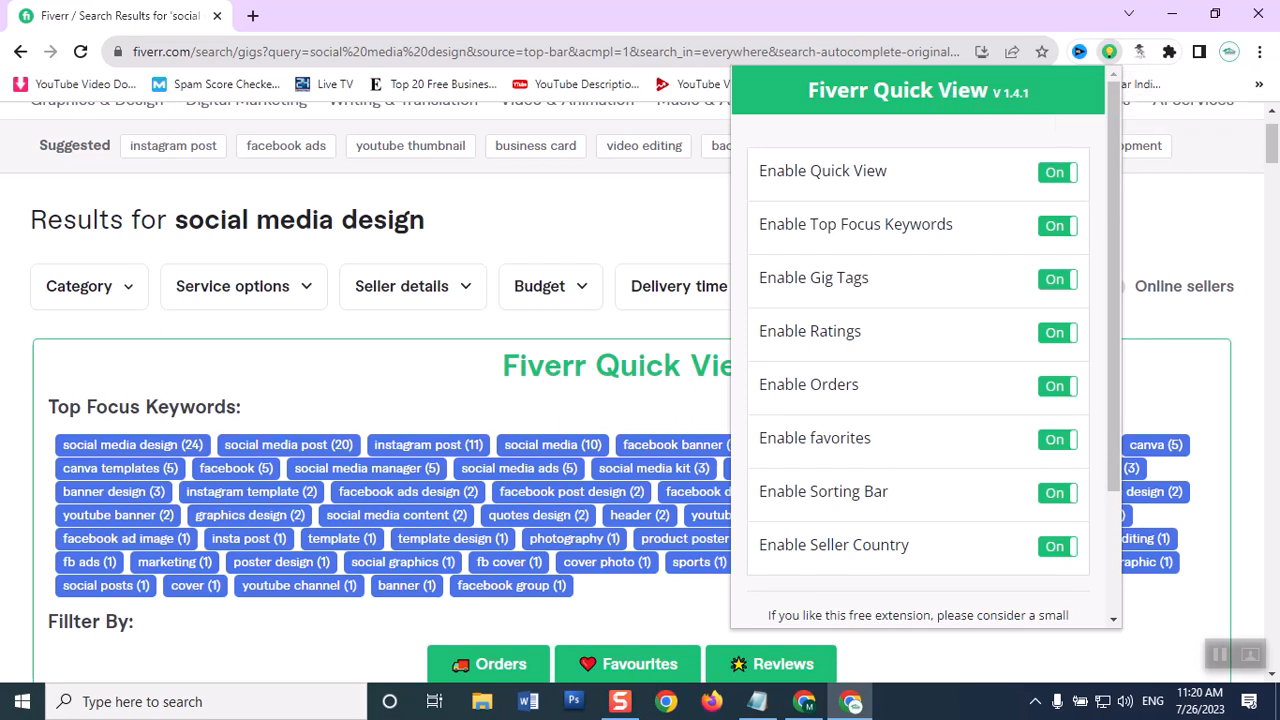
pyautogui.press('Escape')
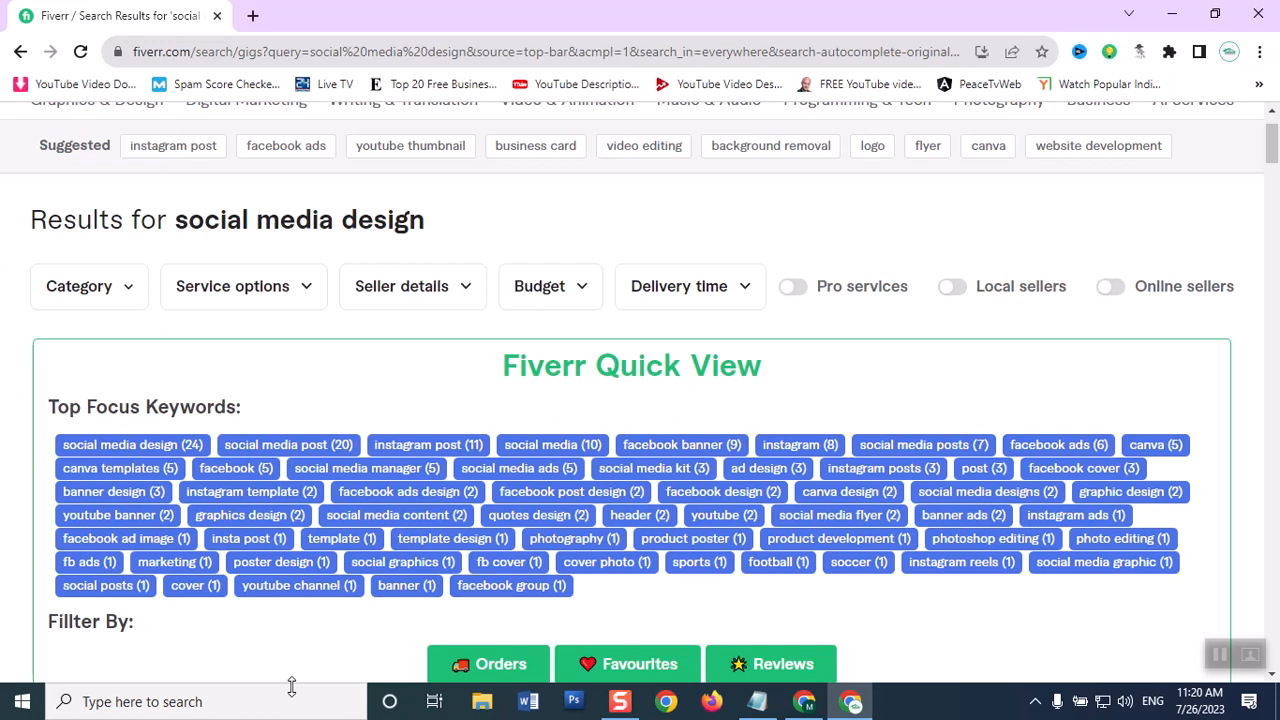
pyautogui.click(805, 701)
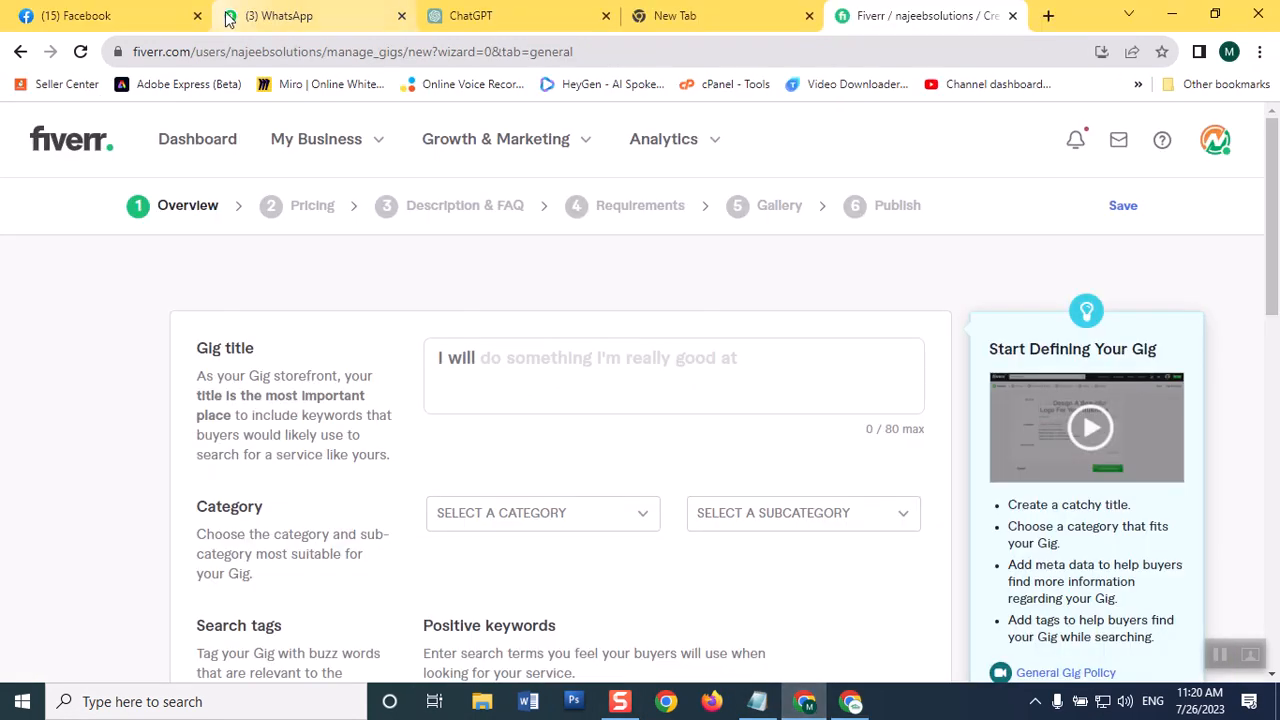
pyautogui.click(229, 18)
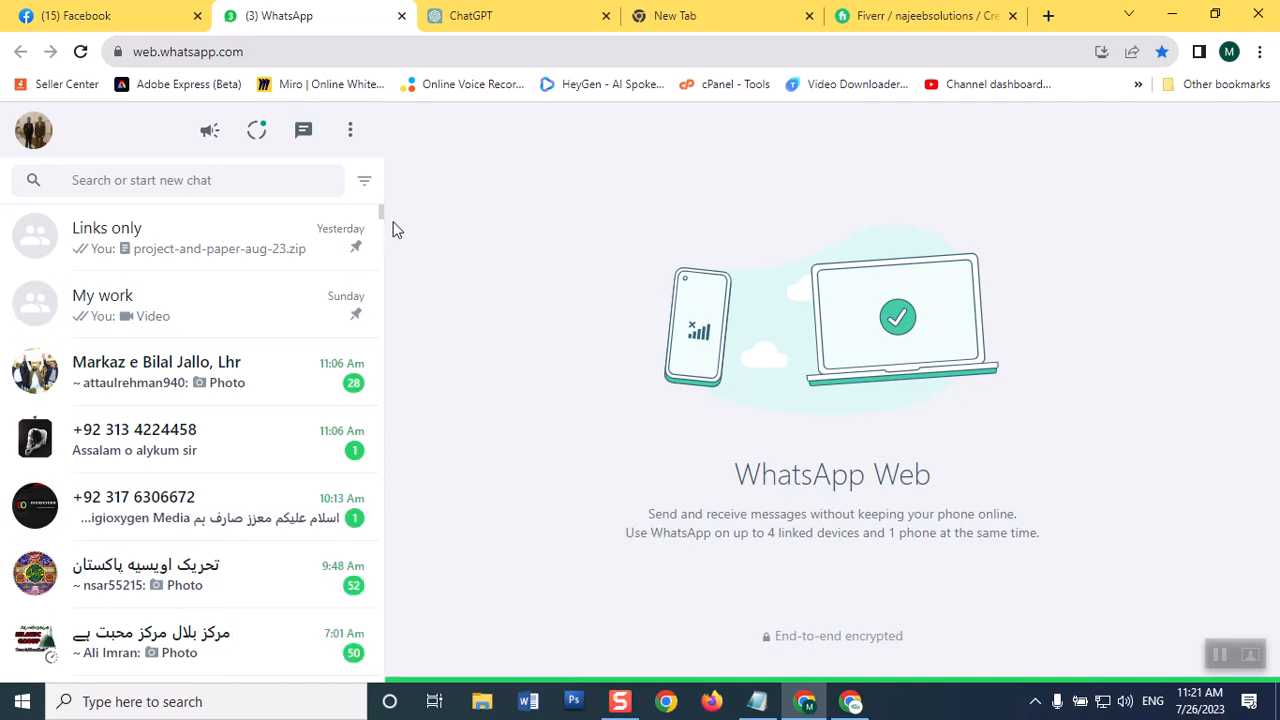
pyautogui.moveTo(381, 213); pyautogui.dragTo(379, 221)
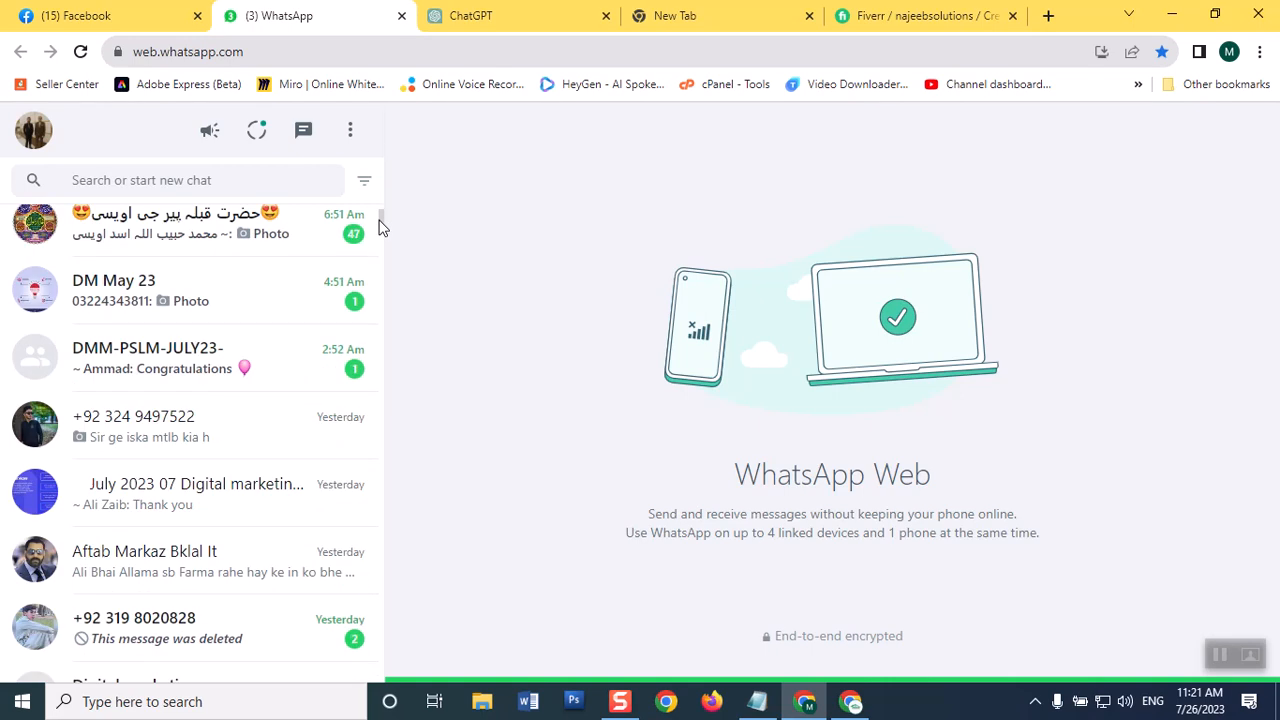
pyautogui.moveTo(379, 228); pyautogui.dragTo(387, 238)
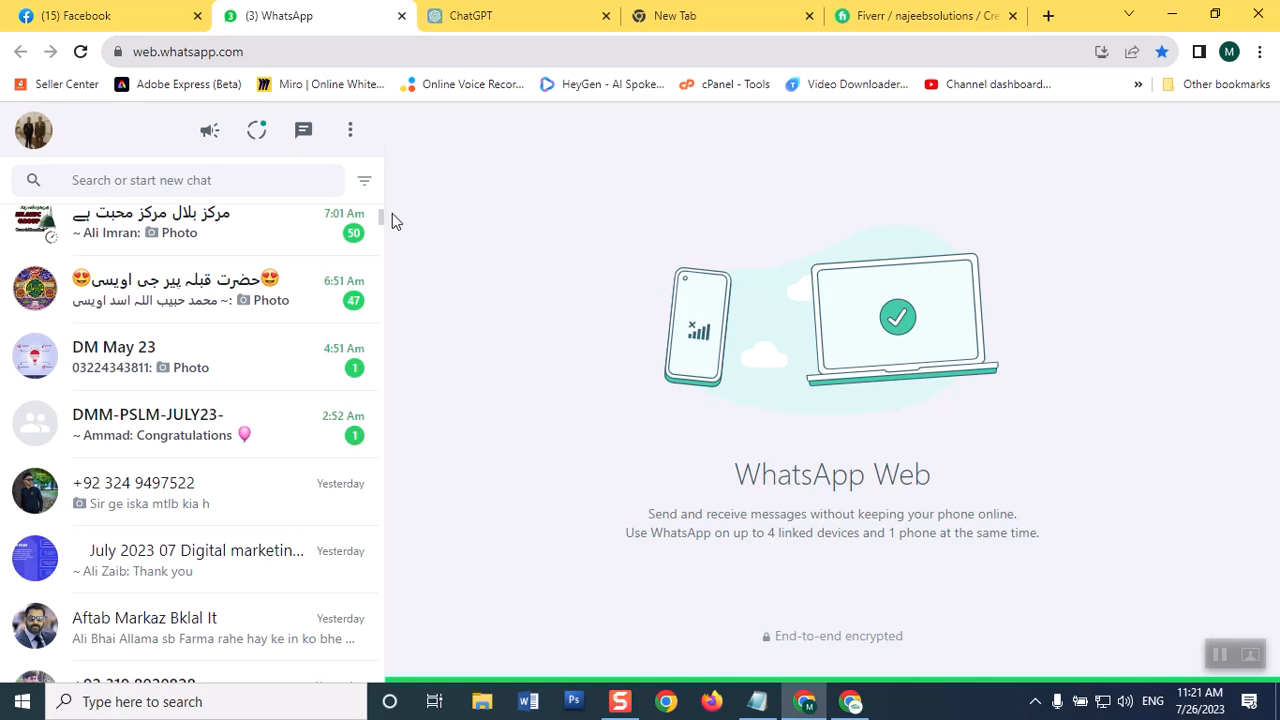
pyautogui.moveTo(383, 220); pyautogui.dragTo(382, 213)
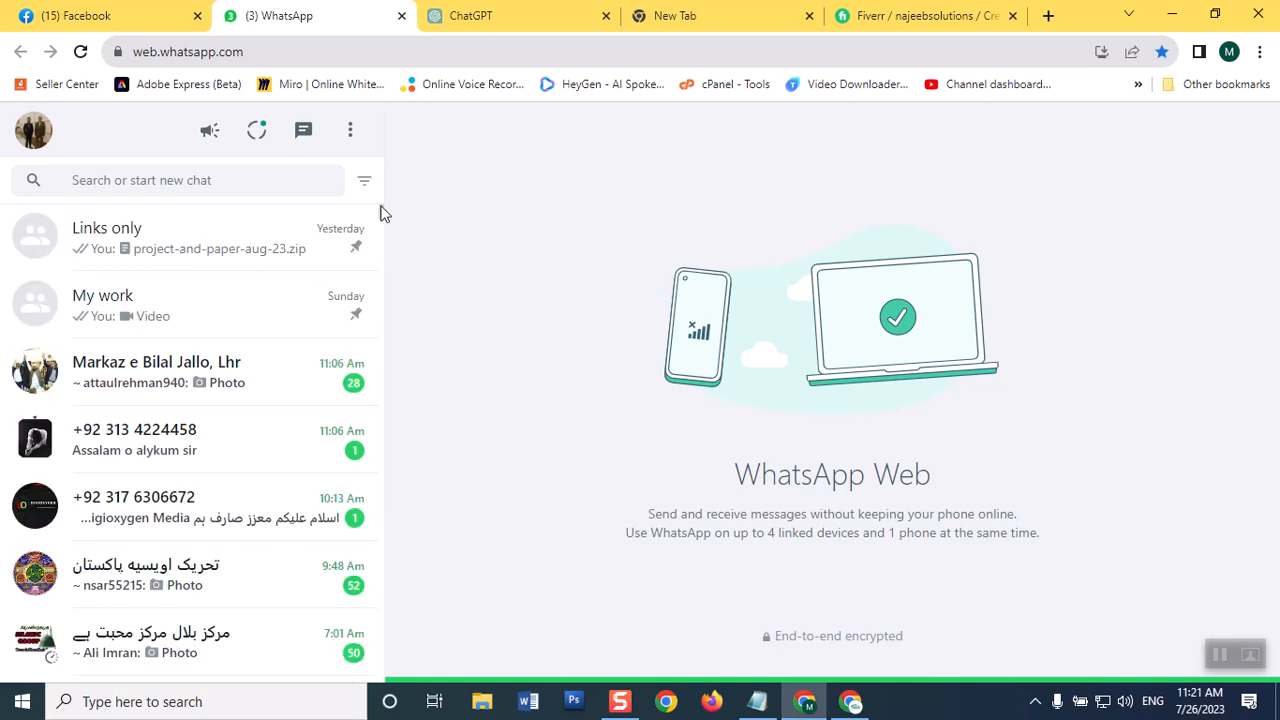
pyautogui.click(152, 505)
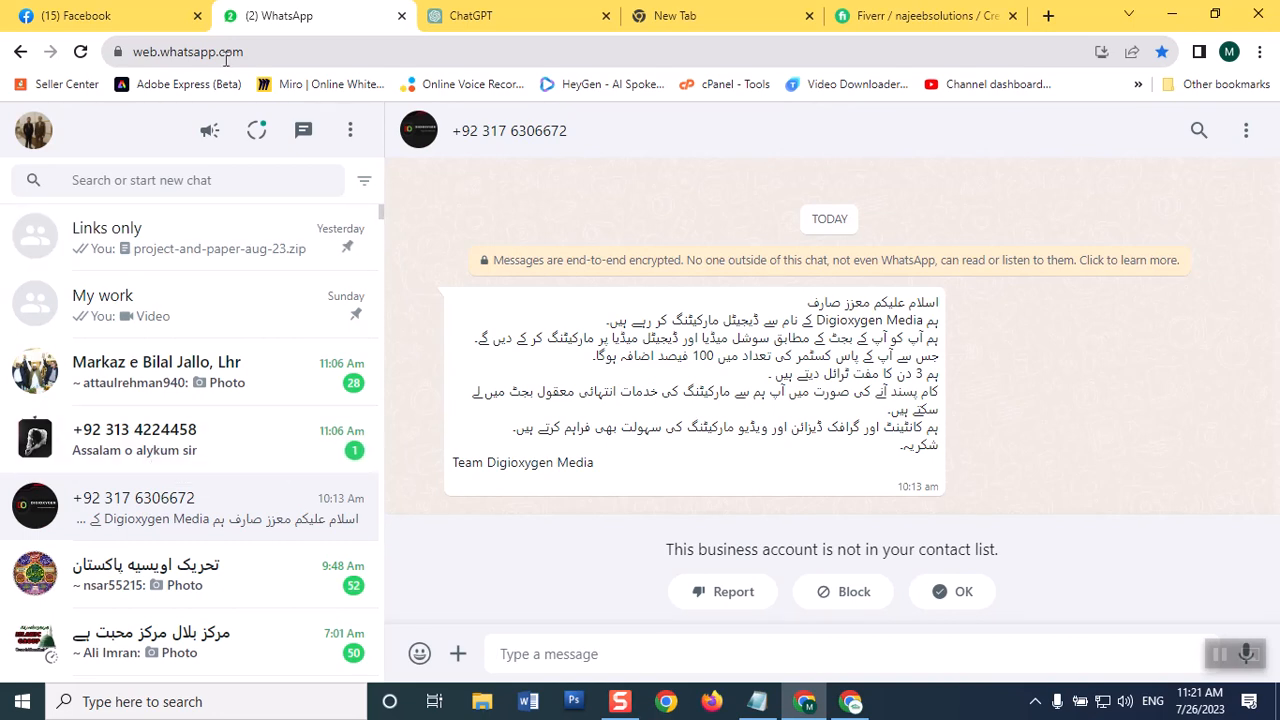
pyautogui.click(460, 28)
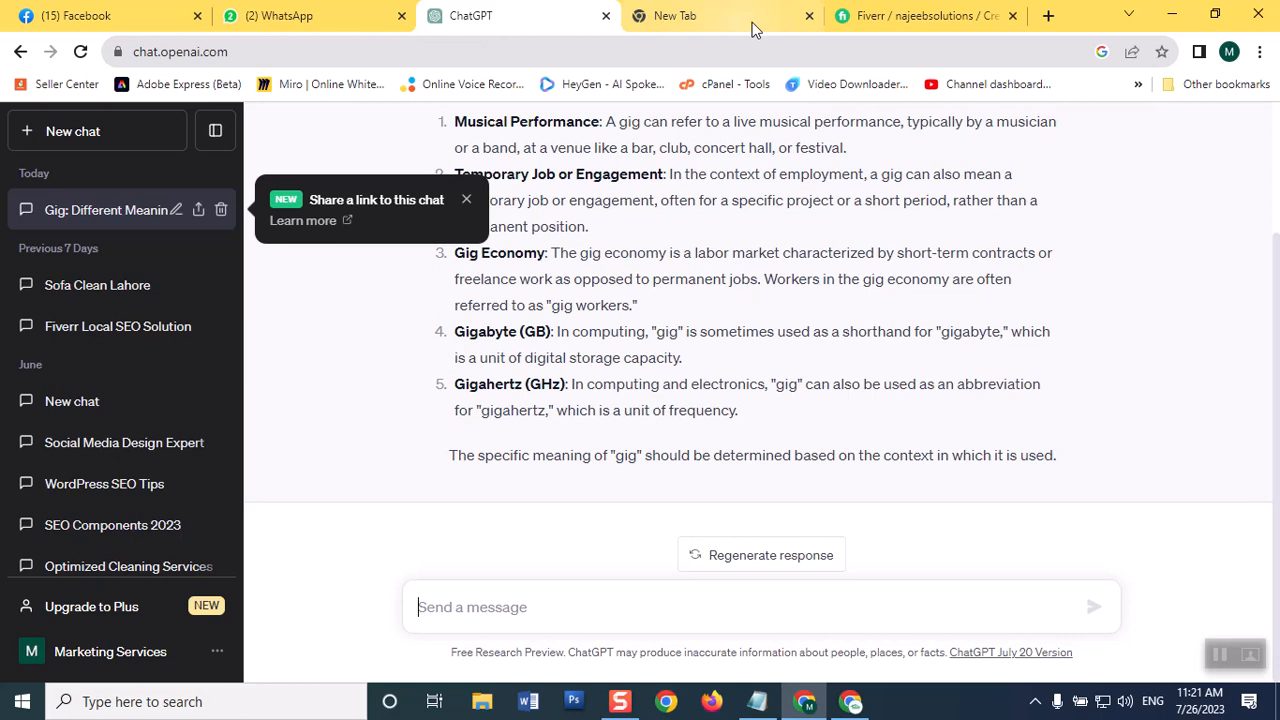
pyautogui.click(920, 15)
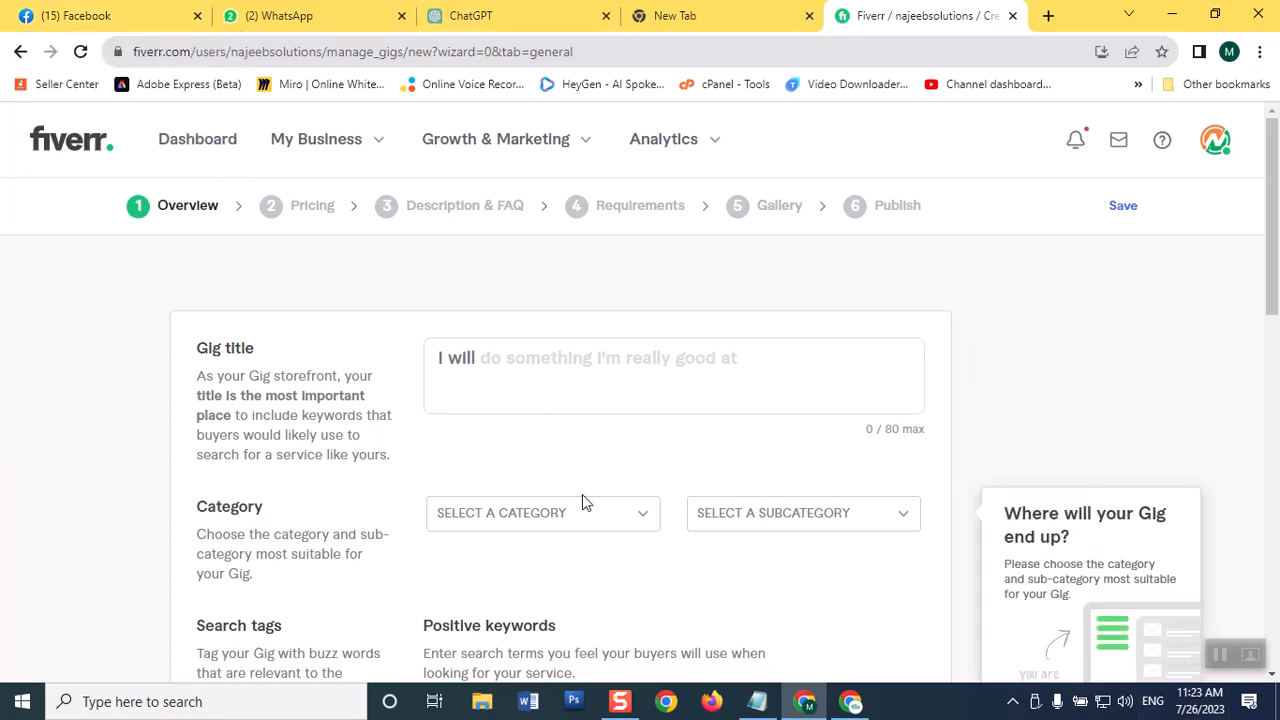
# - Compare the new gig form's title field with the top focus keywords listed for the social media design search
pyautogui.click(466, 366)
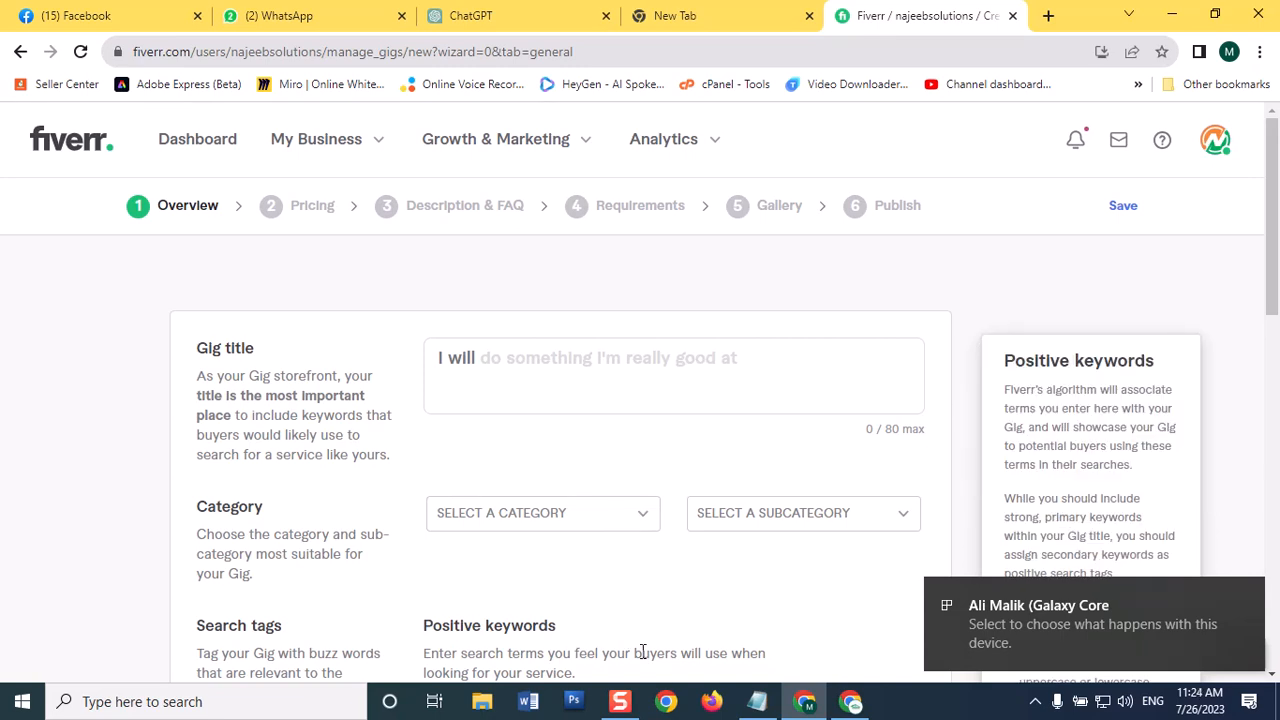
pyautogui.moveTo(806, 706)
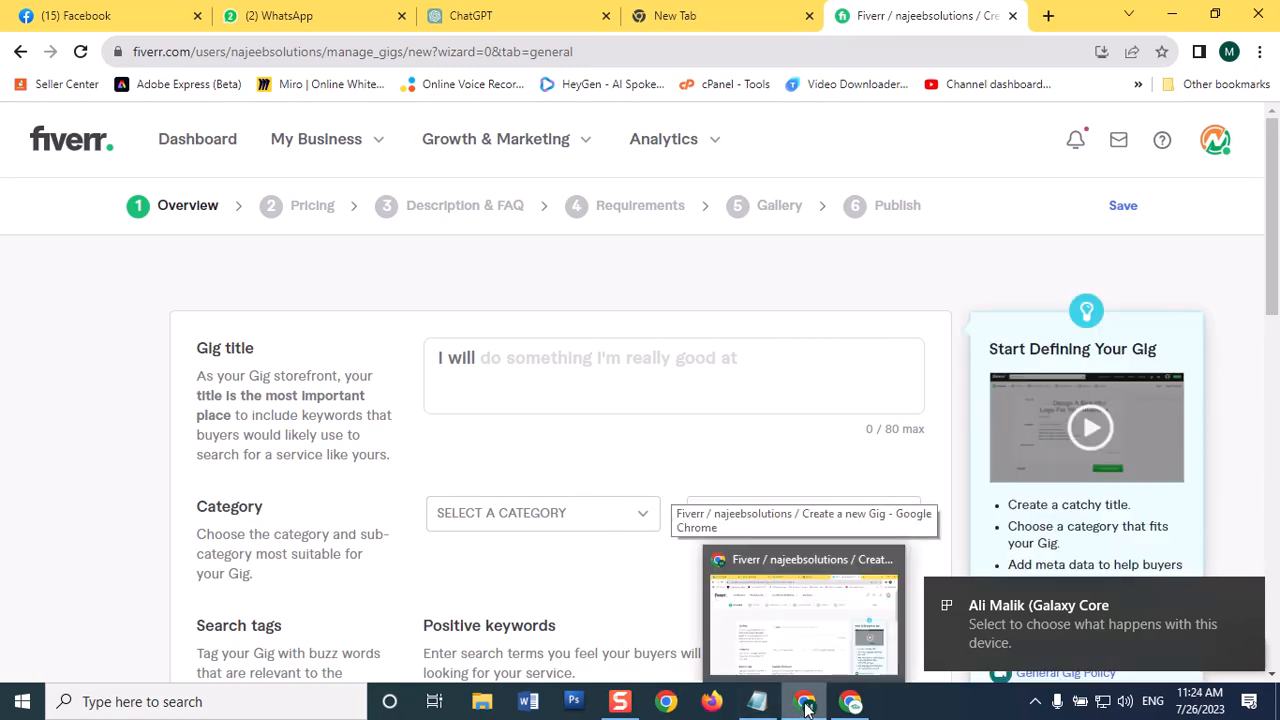
pyautogui.click(806, 706)
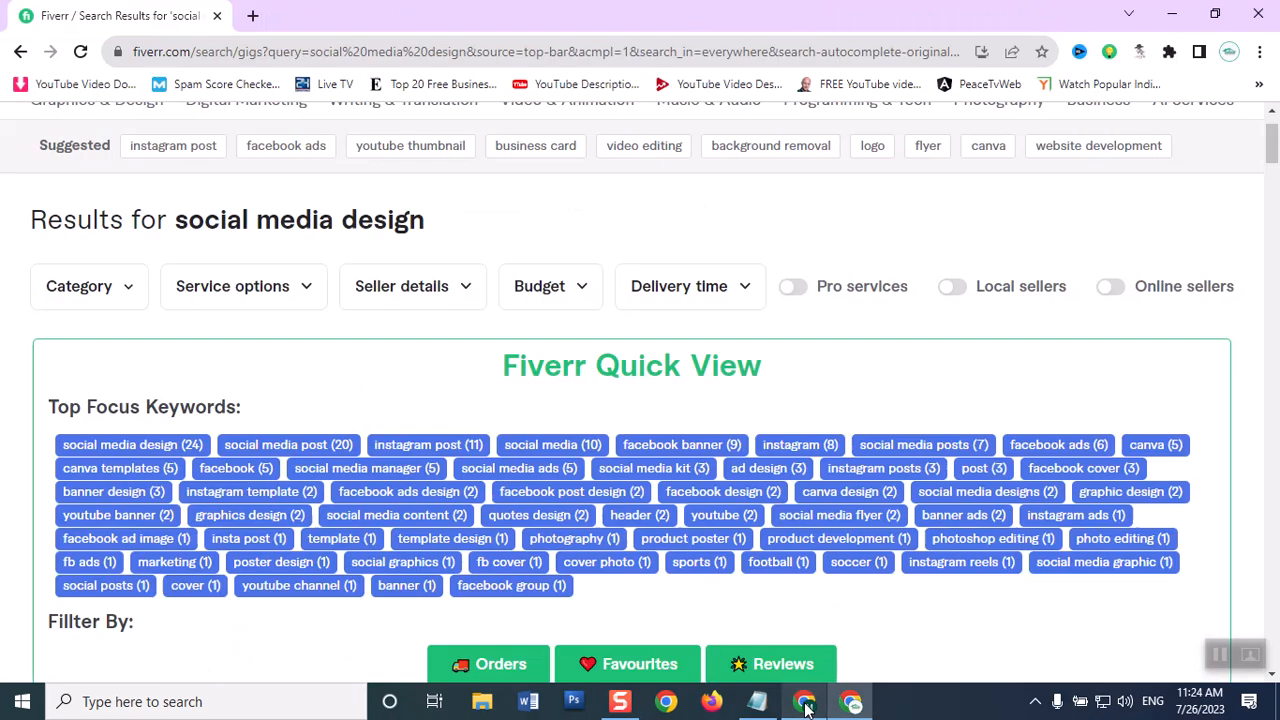
pyautogui.click(806, 706)
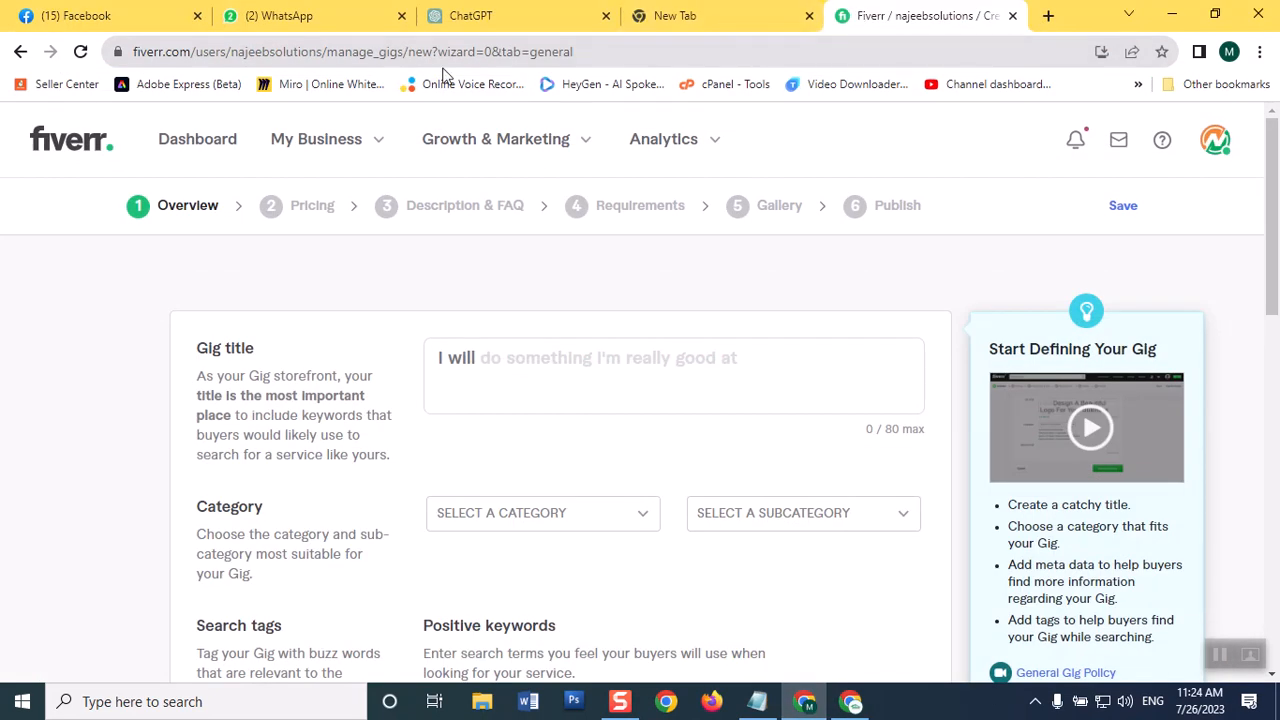
pyautogui.click(850, 703)
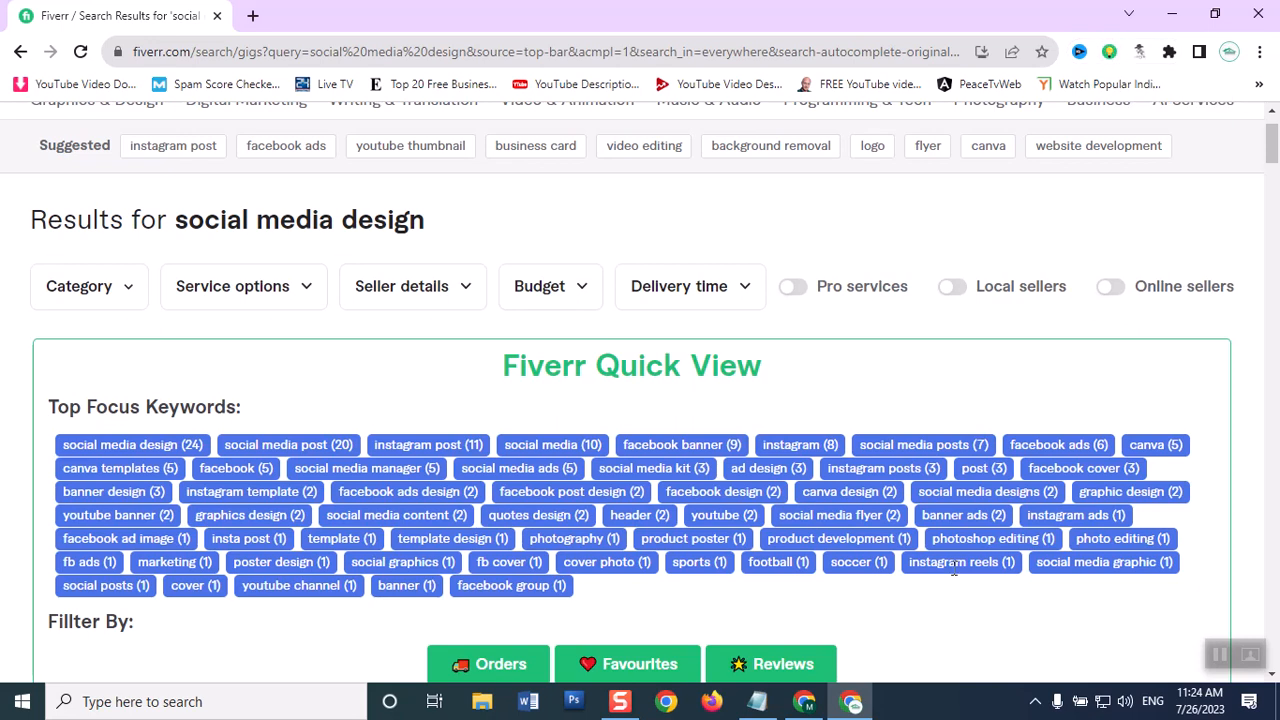
pyautogui.click(804, 701)
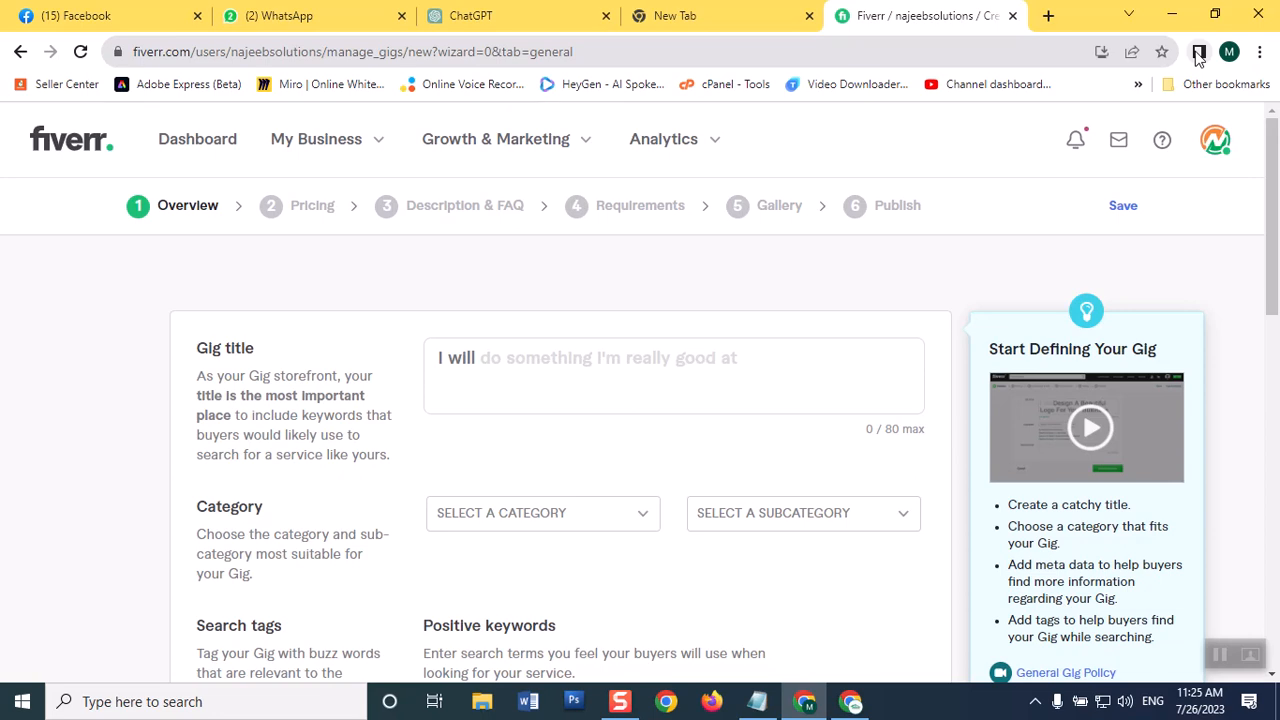
# - Duplicate the social media design search results tab and examine the gig titles and tags listed in the copy
pyautogui.click(850, 701)
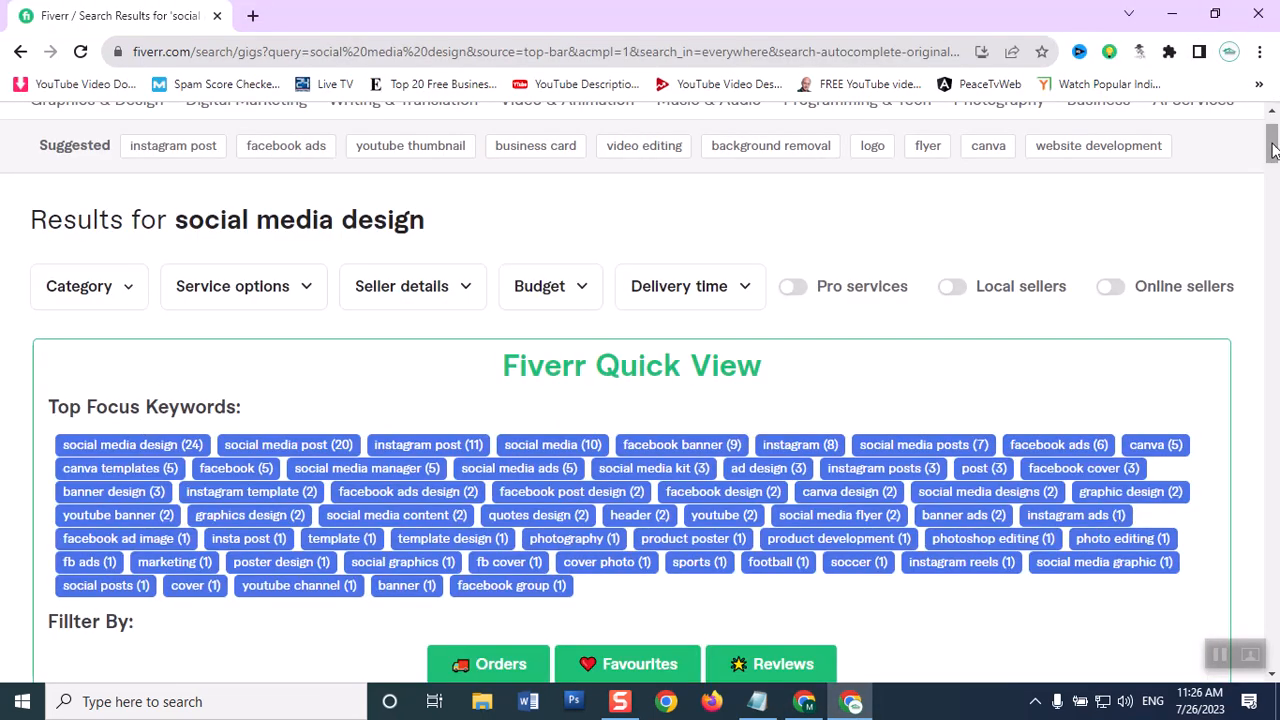
pyautogui.rightClick(143, 22)
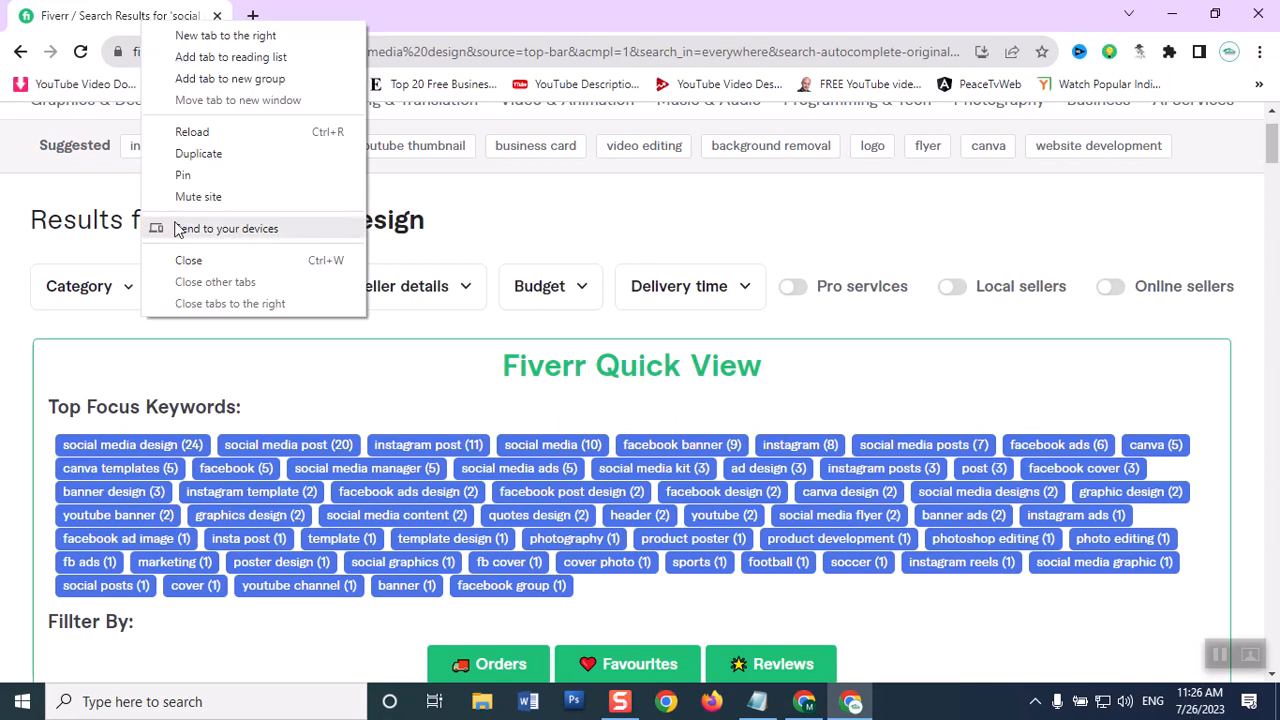
pyautogui.click(204, 152)
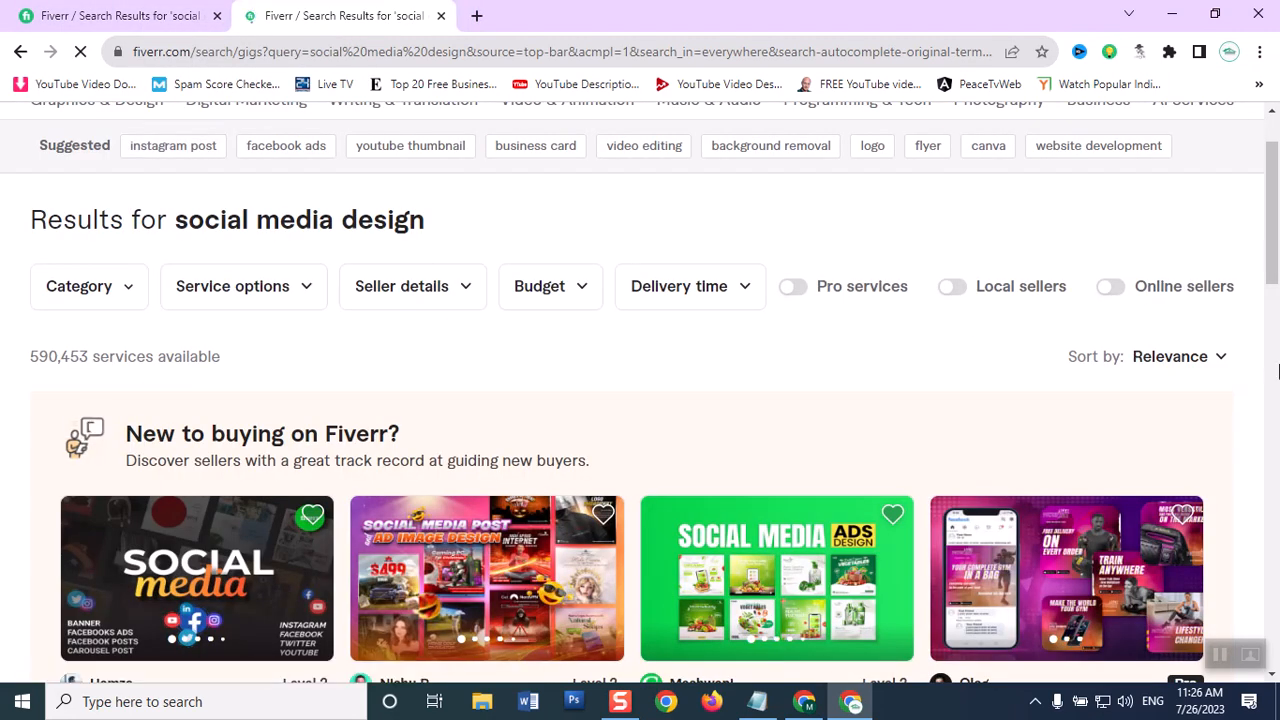
pyautogui.moveTo(1276, 259); pyautogui.dragTo(1271, 300)
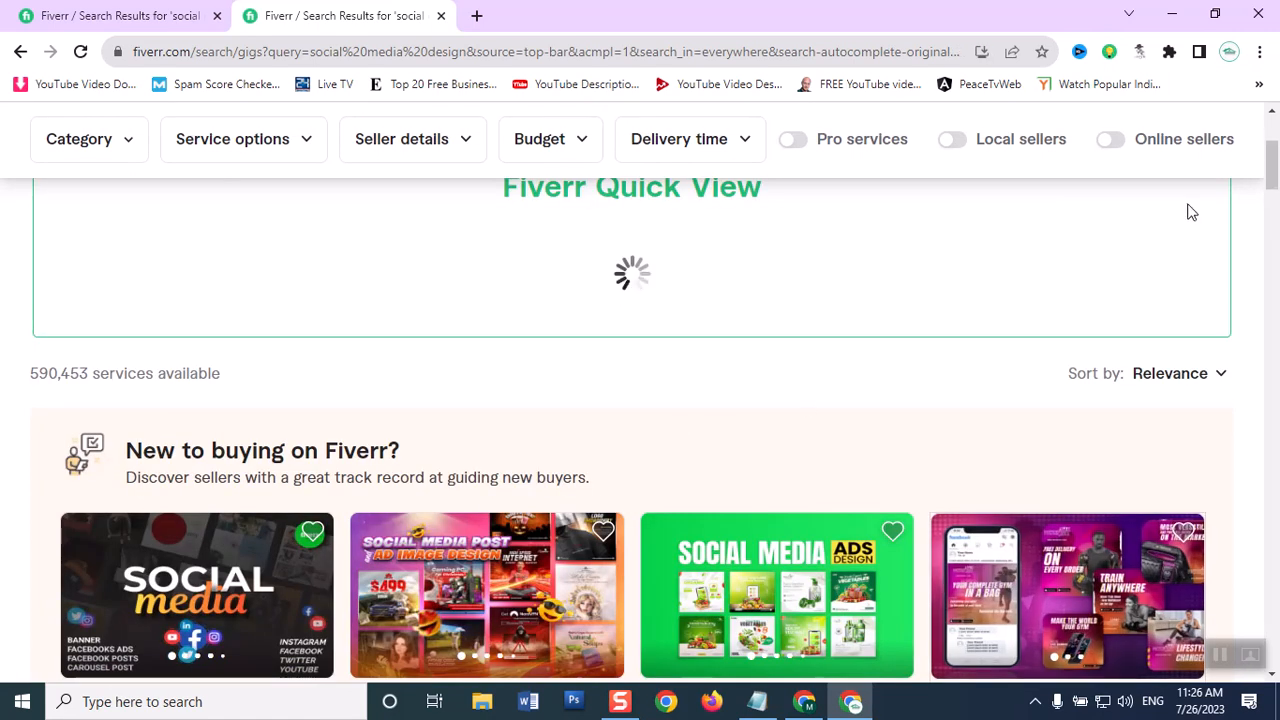
pyautogui.moveTo(1272, 165); pyautogui.dragTo(1272, 195)
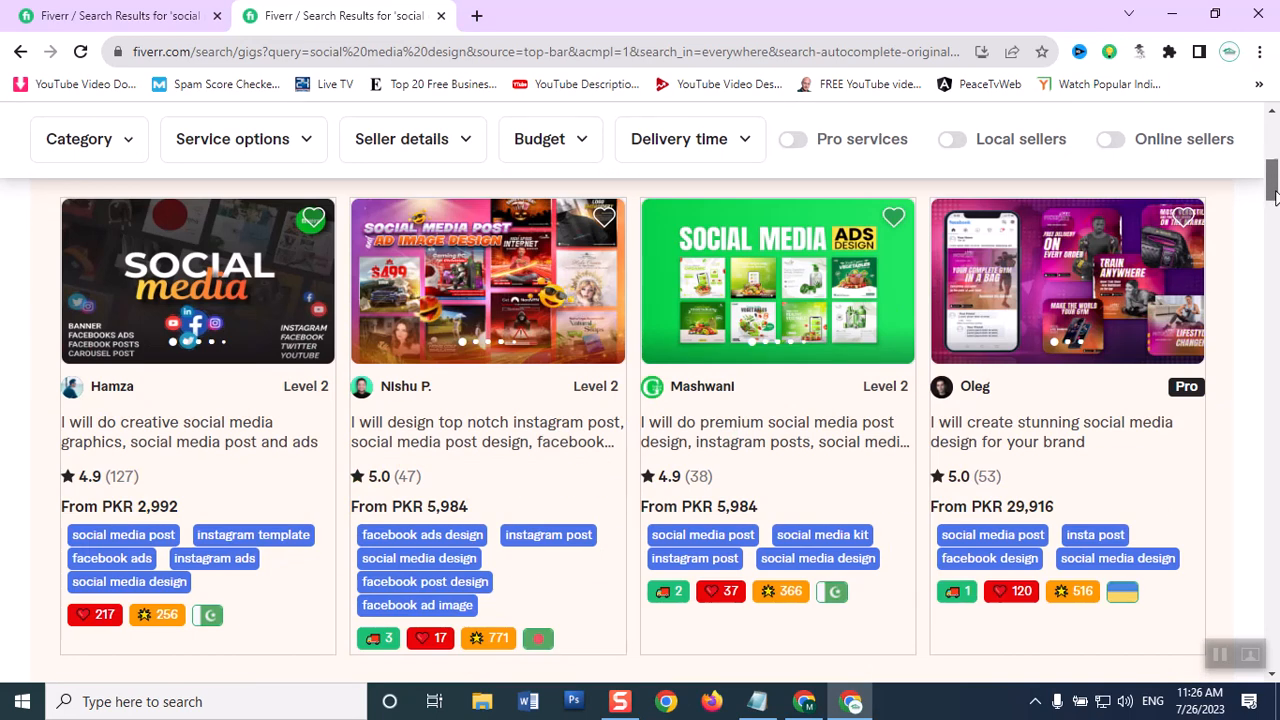
# - Open the first gig in the social media design results and copy its full title
pyautogui.scroll(2, 1272, 195)
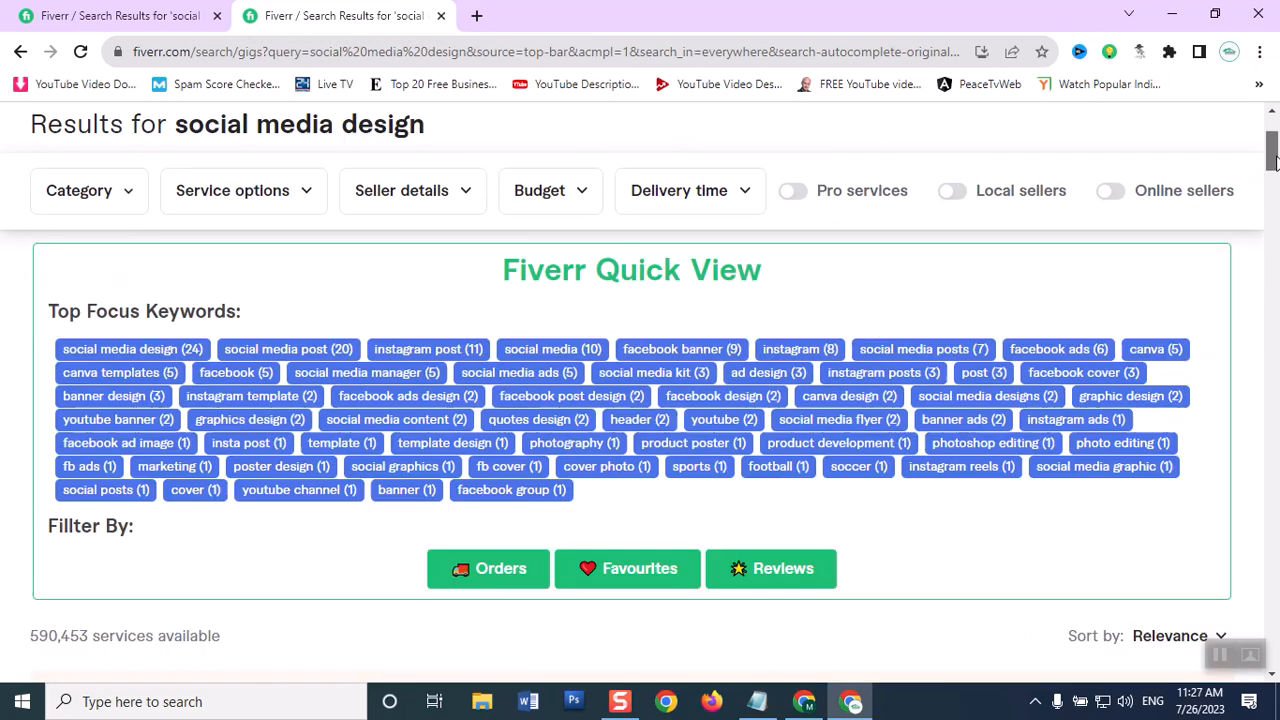
pyautogui.moveTo(1273, 185)
pyautogui.mouseDown()
pyautogui.moveTo(1275, 160)
pyautogui.moveTo(1265, 192)
pyautogui.mouseUp()
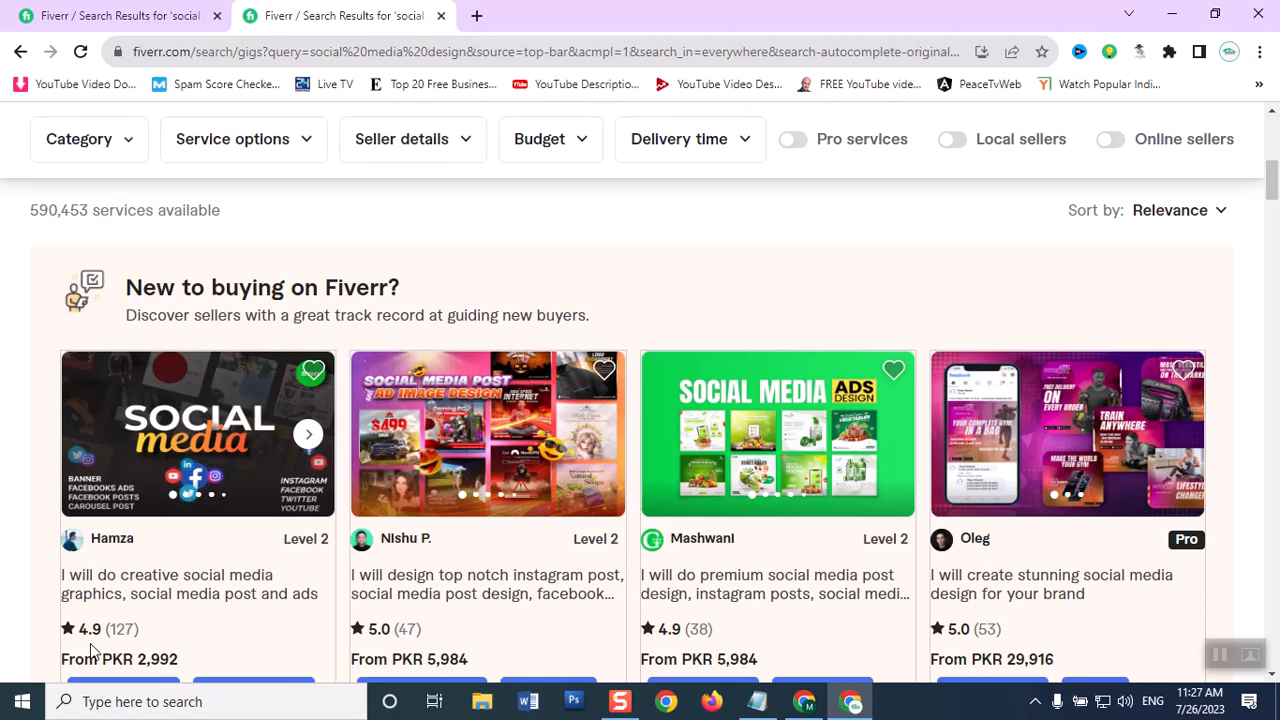
pyautogui.click(138, 592)
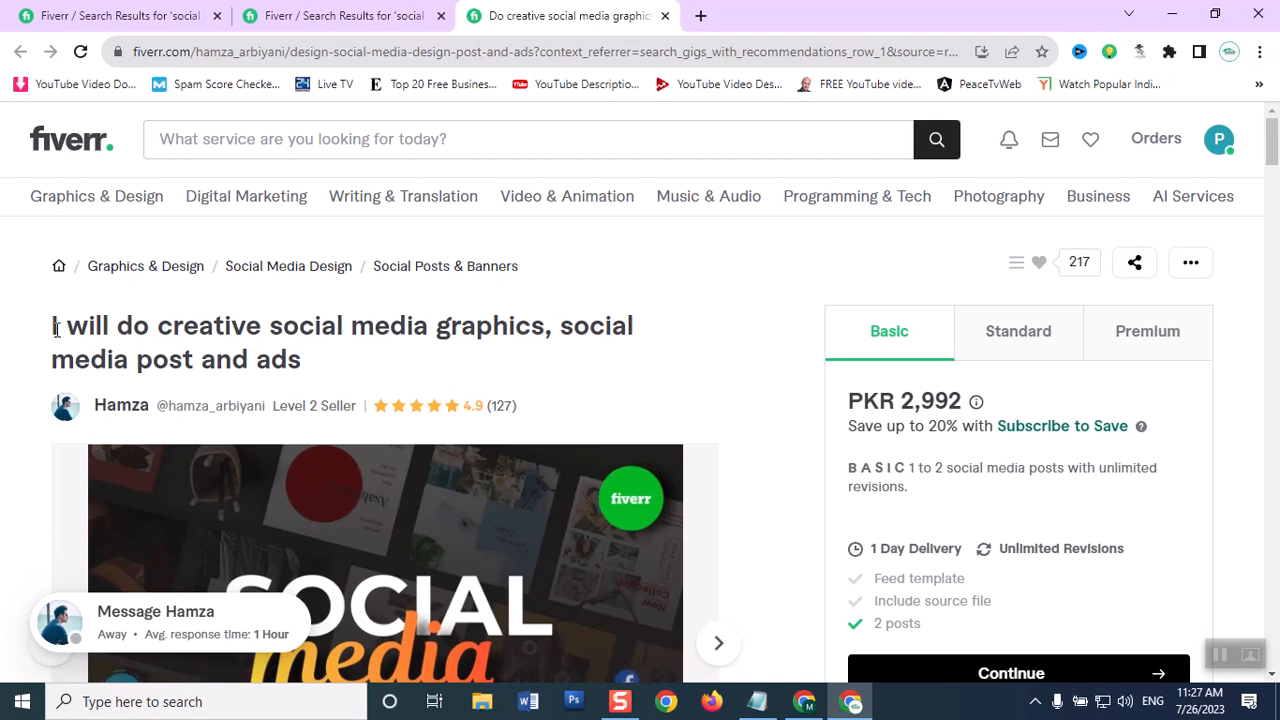
pyautogui.moveTo(55, 326); pyautogui.dragTo(315, 358)
pyautogui.click(315, 358)
pyautogui.moveTo(56, 326); pyautogui.dragTo(329, 373)
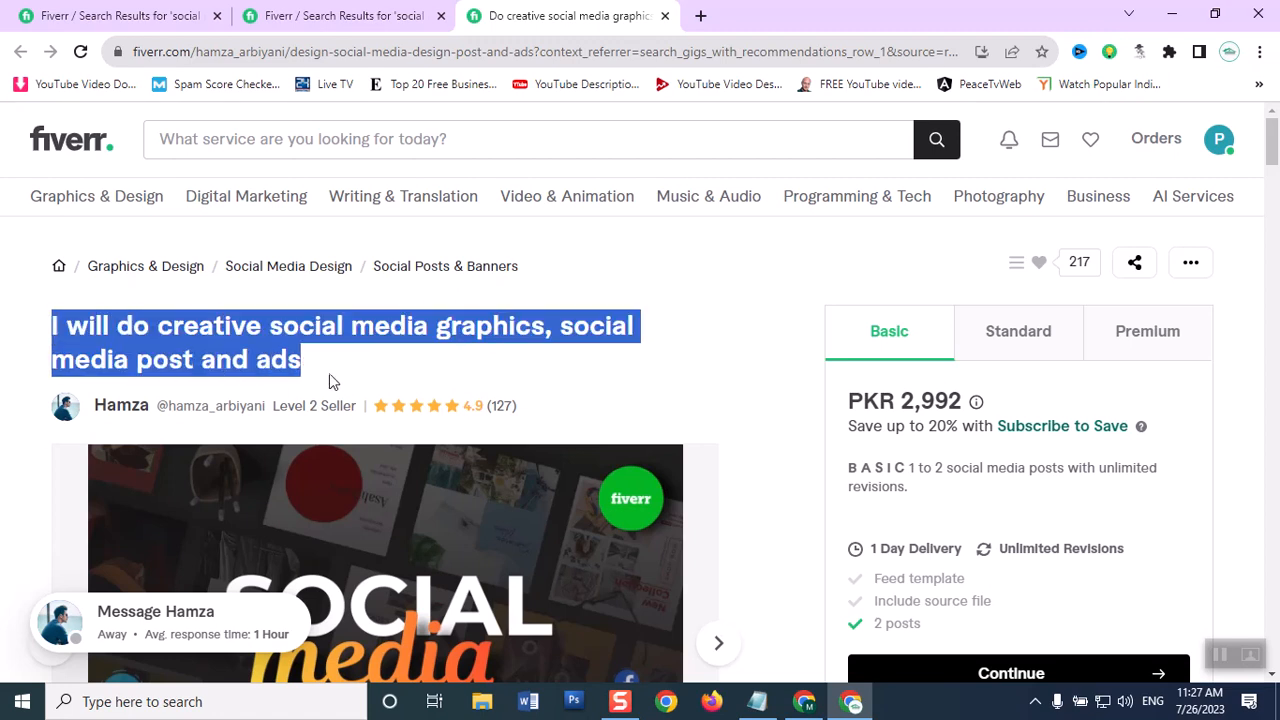
pyautogui.rightClick(281, 361)
pyautogui.click(318, 380)
# - Switch to the ChatGPT chat and send "rewrite again" followed by the copied gig title in quotation marks
pyautogui.click(804, 701)
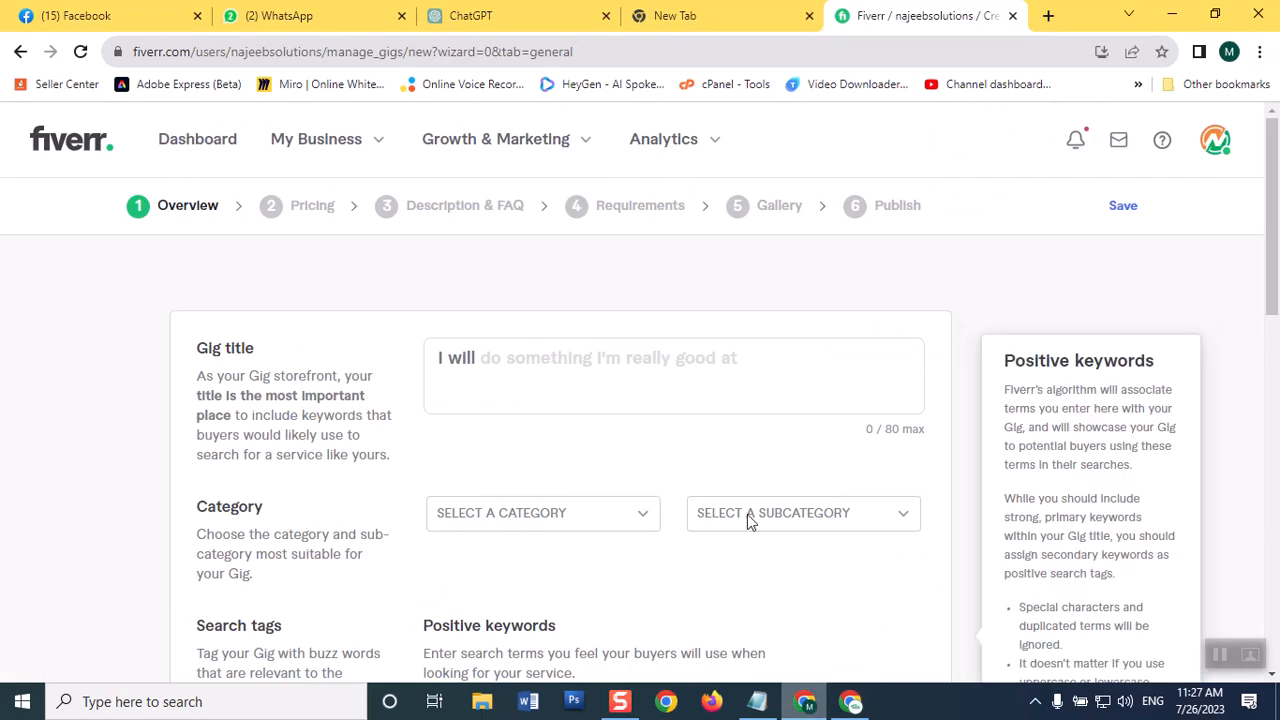
pyautogui.click(470, 15)
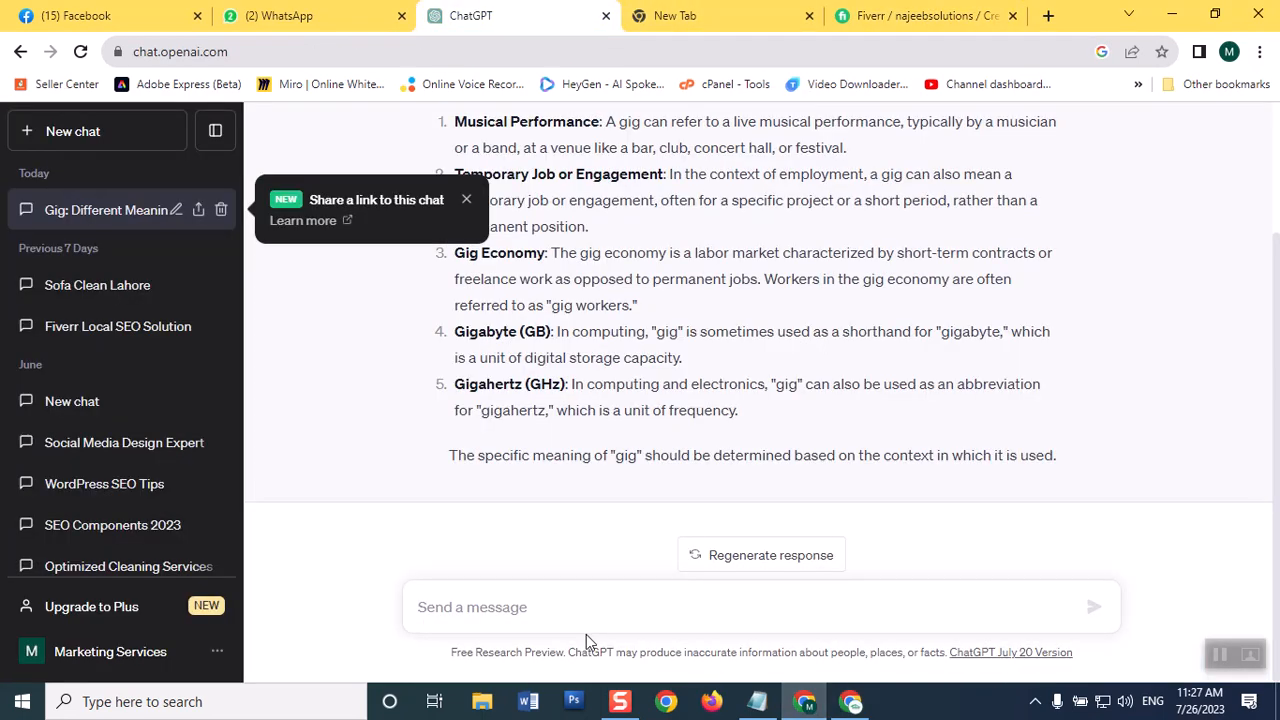
pyautogui.rightClick(518, 611)
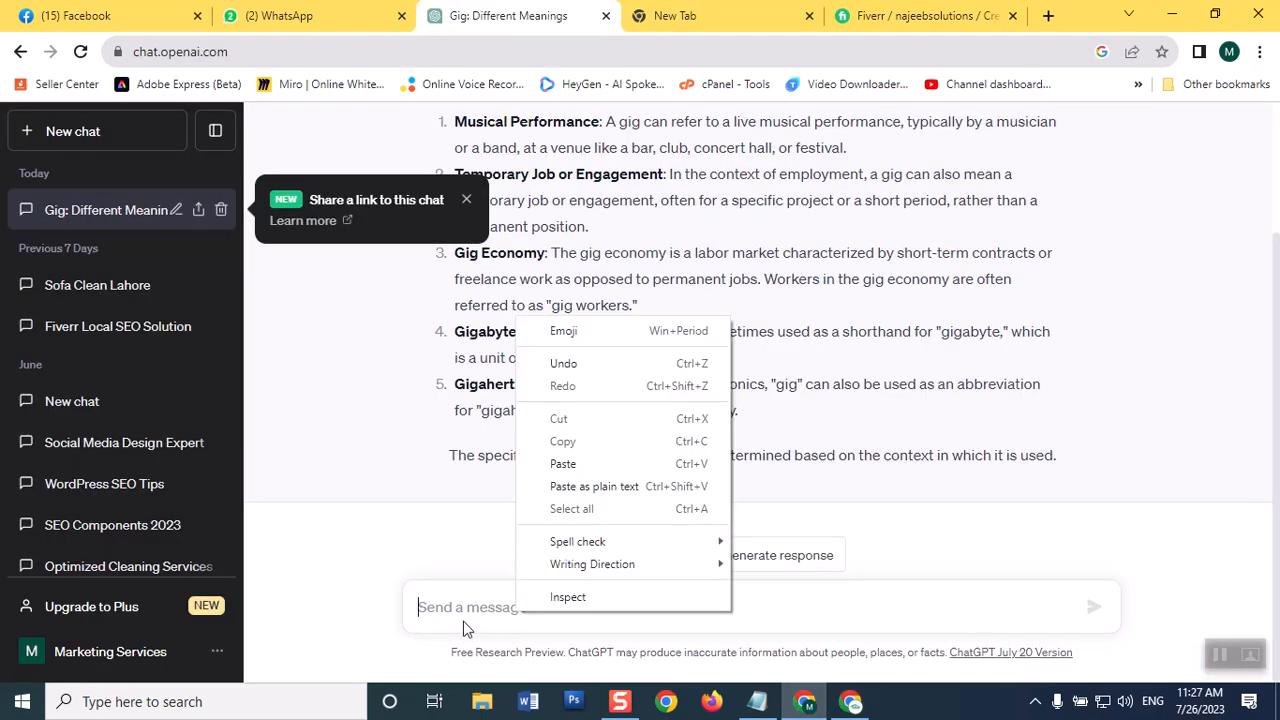
pyautogui.click(444, 604)
pyautogui.write('rew')
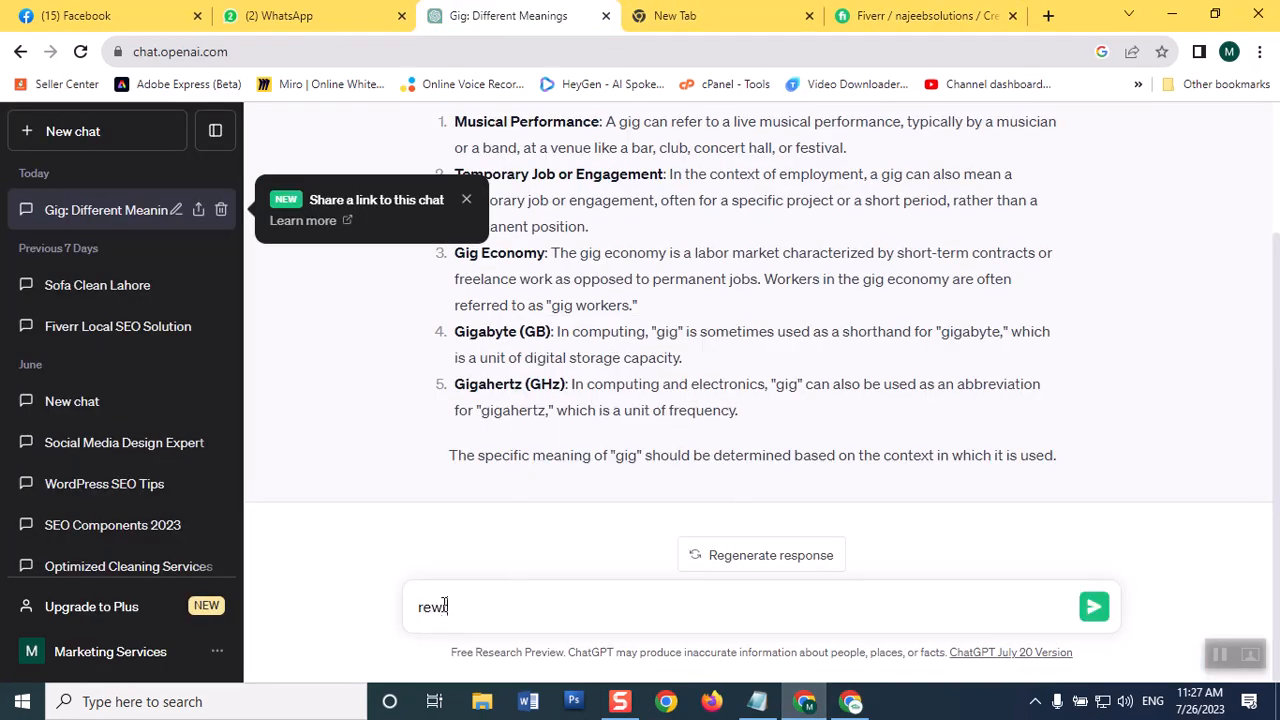
pyautogui.write('rite again')
pyautogui.hotkey('shift', 'Return')
pyautogui.write('t')
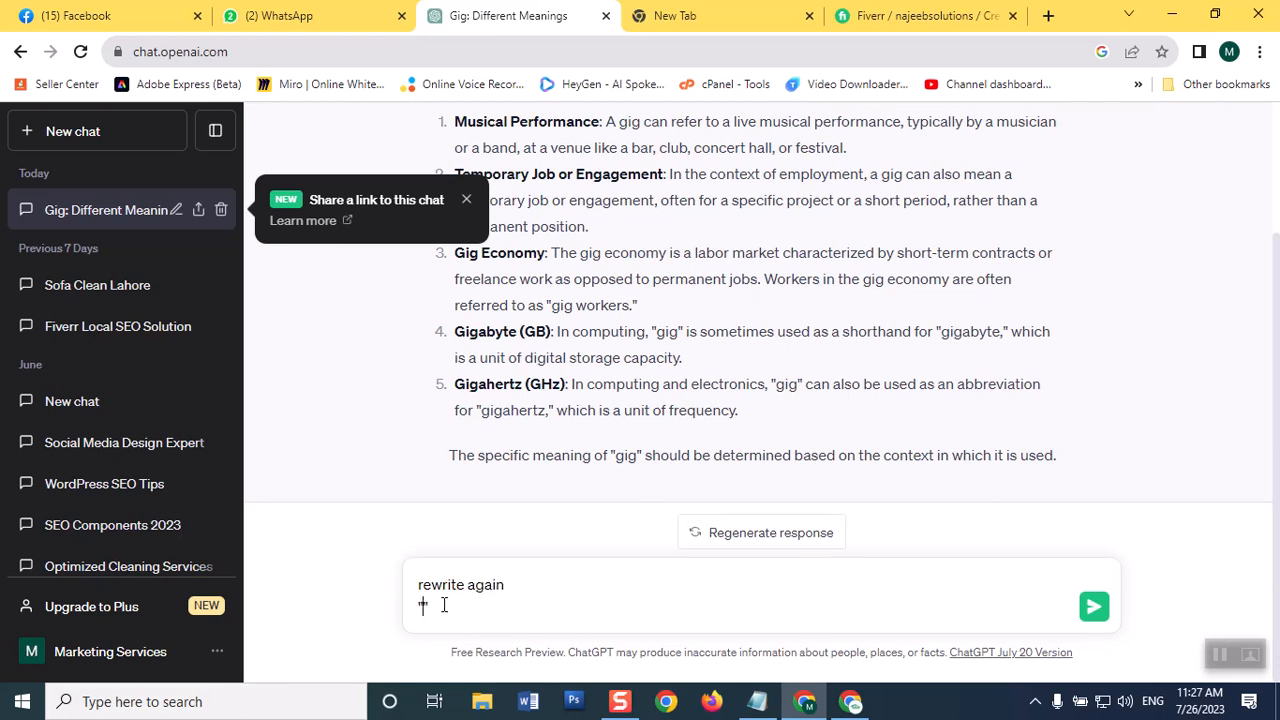
pyautogui.hotkey('ctrl', 'v')
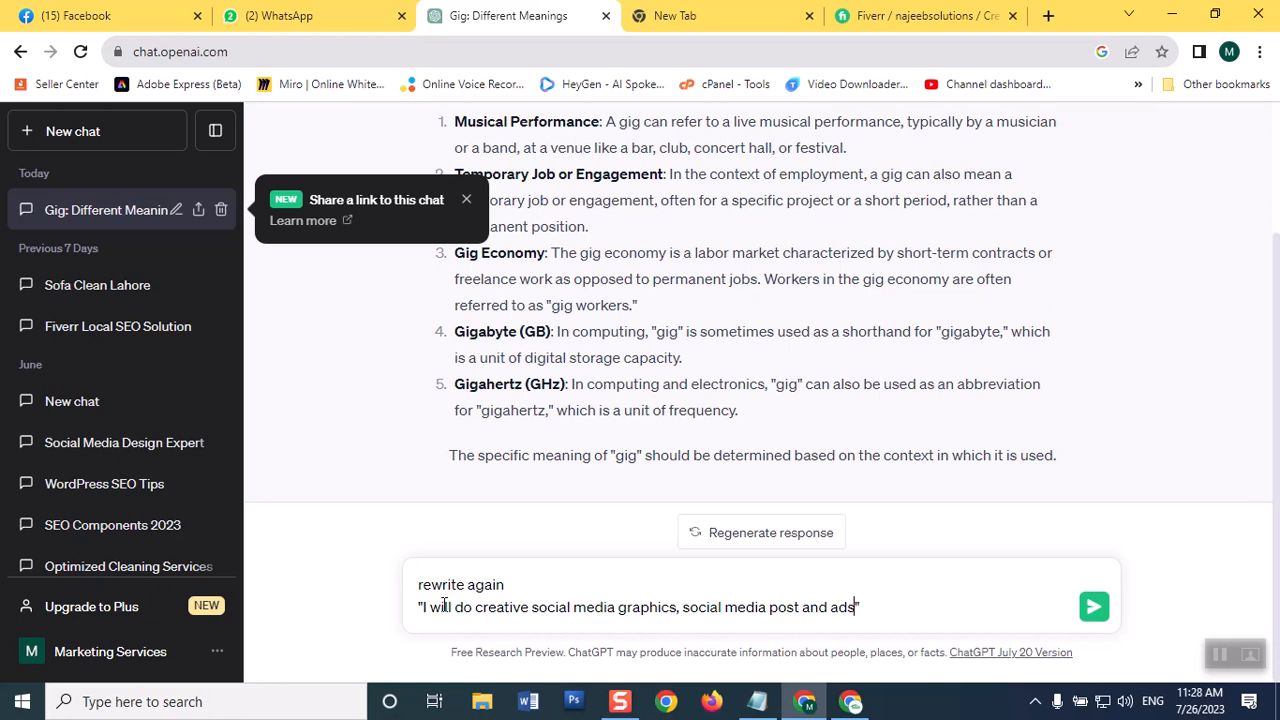
pyautogui.press('Return')
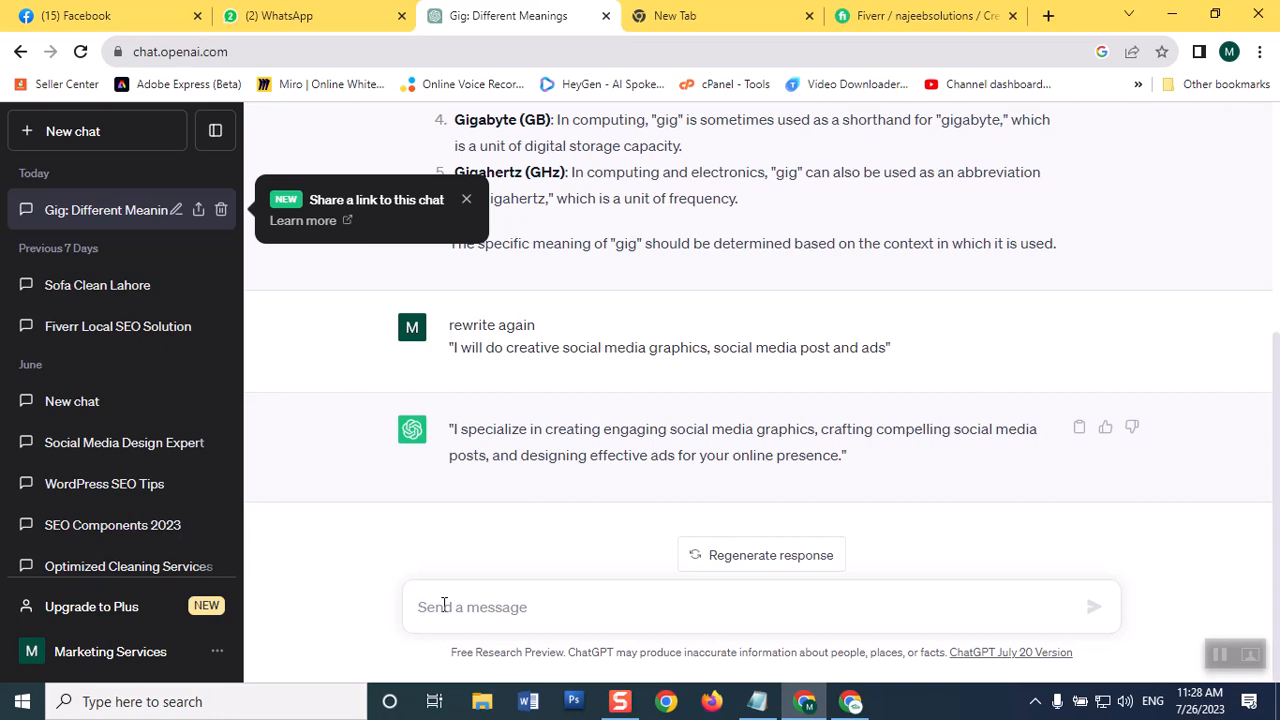
# - Ask ChatGPT for a shorter version with the message "rewrite again about 70 characters"
pyautogui.write('write')
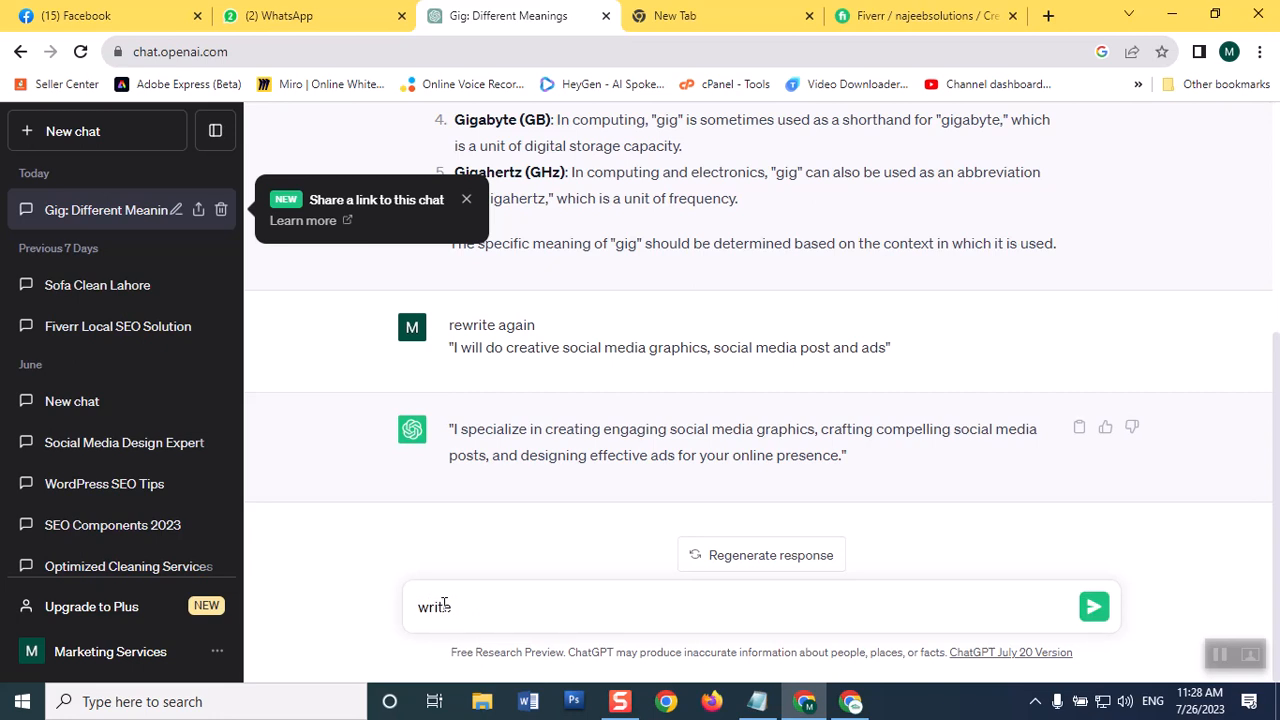
pyautogui.moveTo(444, 606); pyautogui.dragTo(458, 607)
pyautogui.click(456, 607)
pyautogui.press('BackSpace')
pyautogui.press('BackSpace')
pyautogui.press('BackSpace')
pyautogui.press('BackSpace')
pyautogui.press('BackSpace')
pyautogui.write('rewrite again about 70 chara')
pyautogui.press('BackSpace')
pyautogui.write('acters')
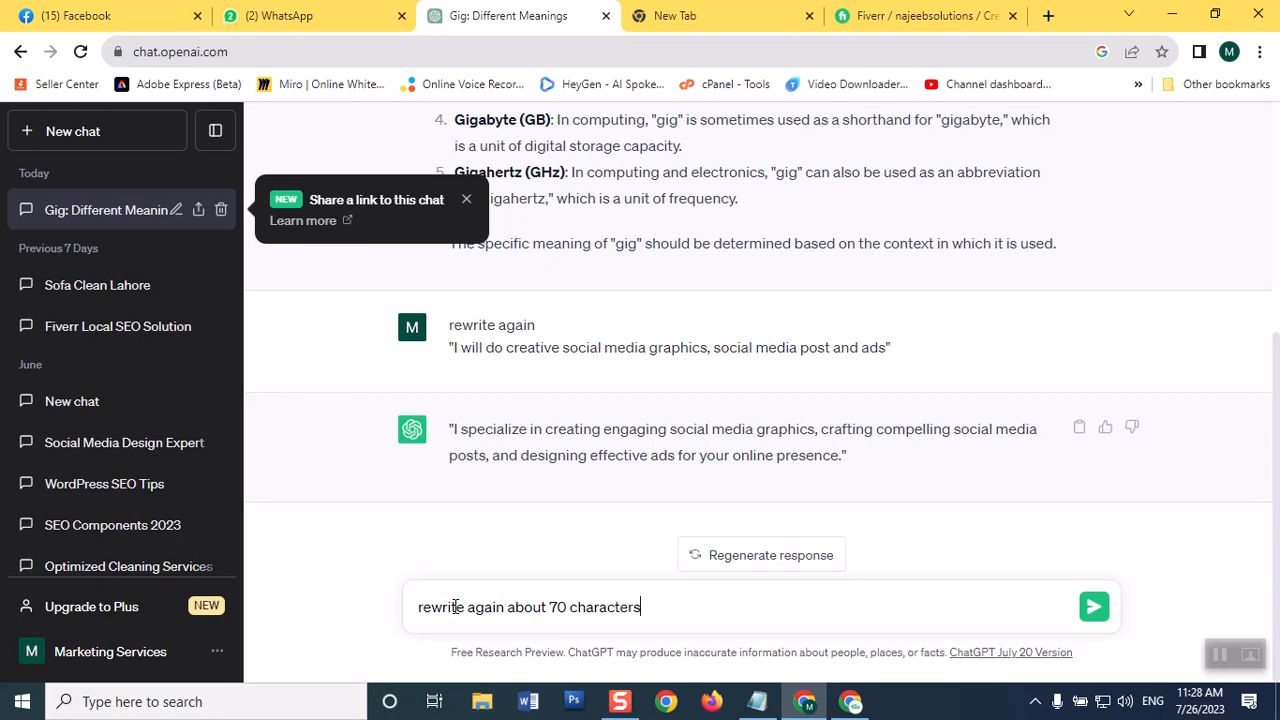
pyautogui.press('Return')
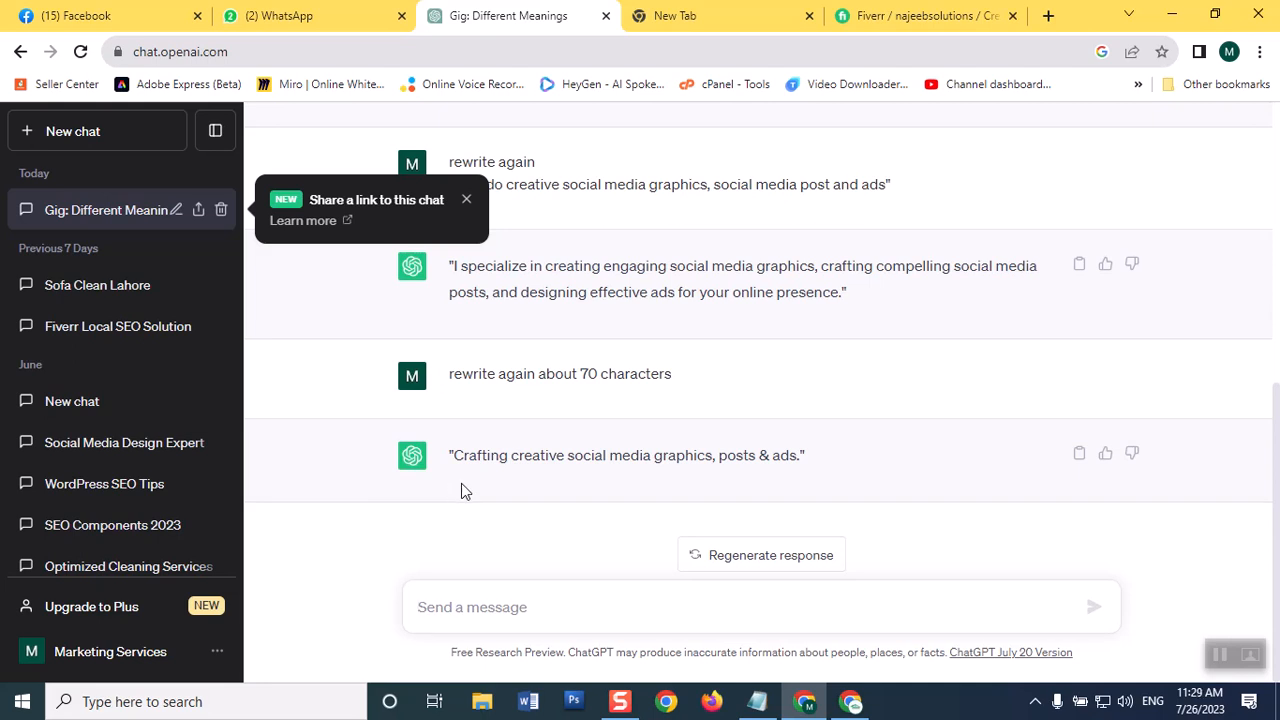
# - Copy "Crafting creative social media graphics, posts & ads" from the latest reply into the gig title of the new Fiverr gig
pyautogui.moveTo(450, 452); pyautogui.dragTo(798, 460)
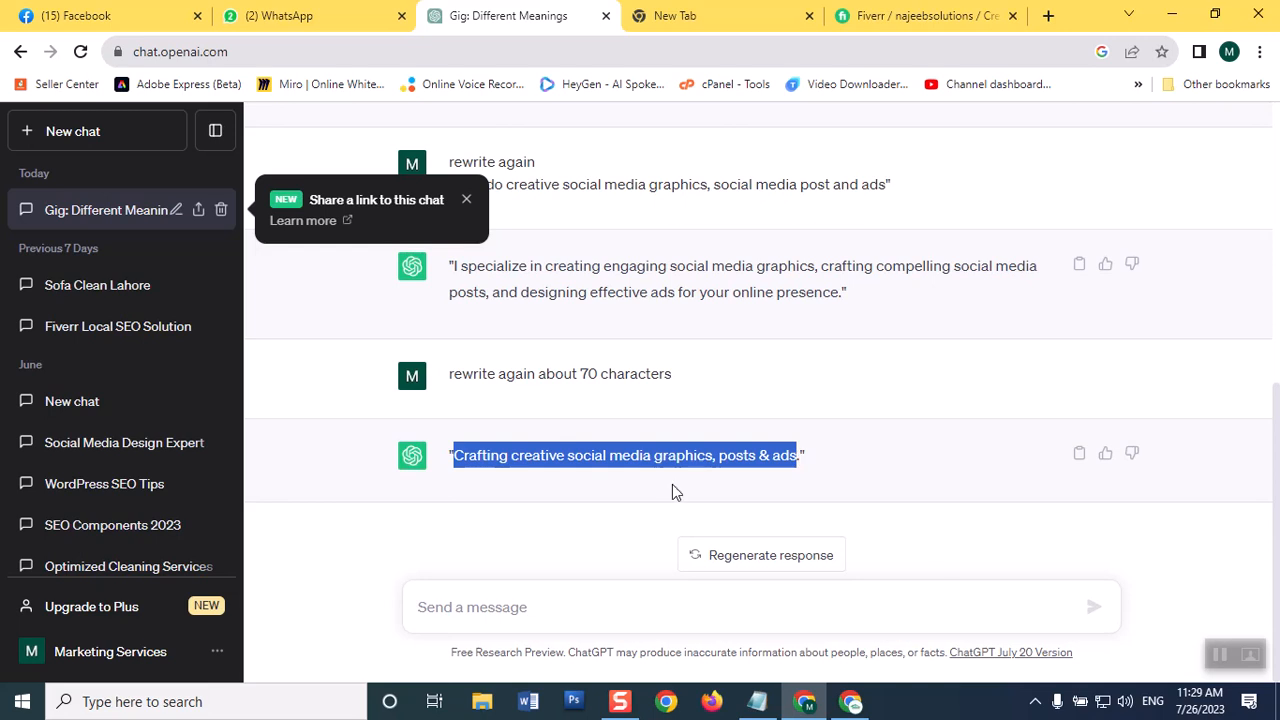
pyautogui.rightClick(642, 476)
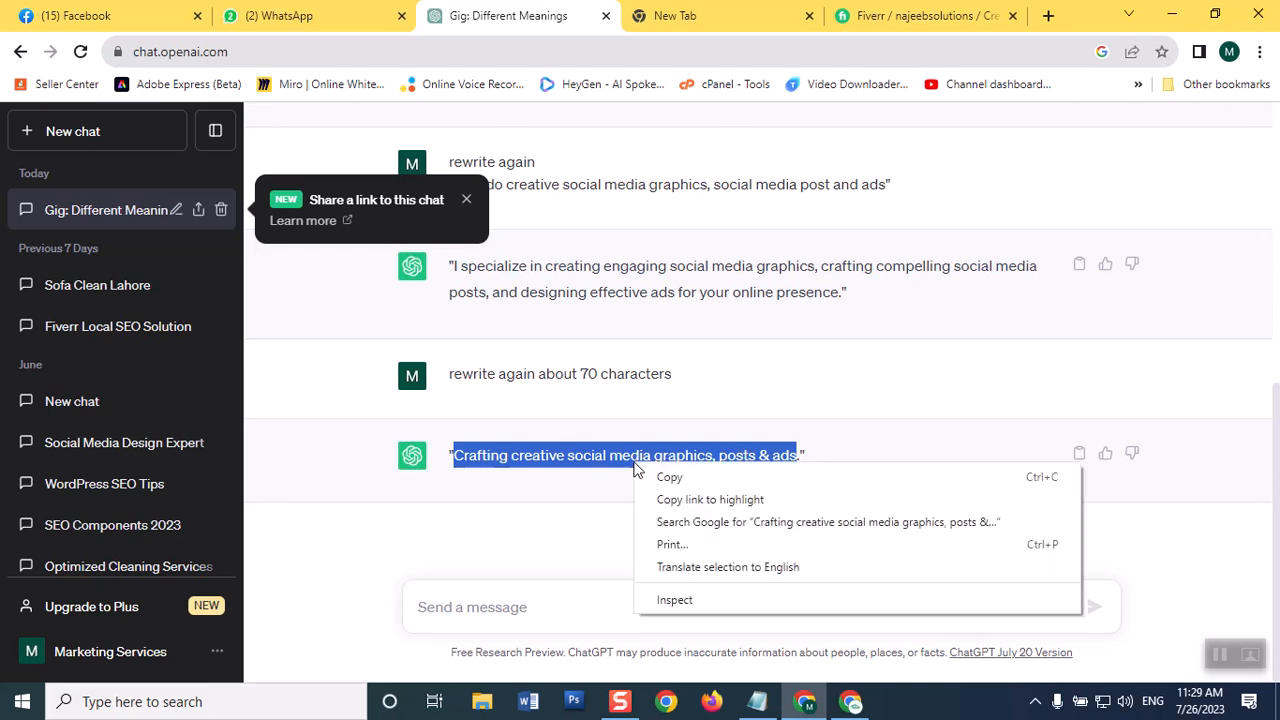
pyautogui.click(667, 478)
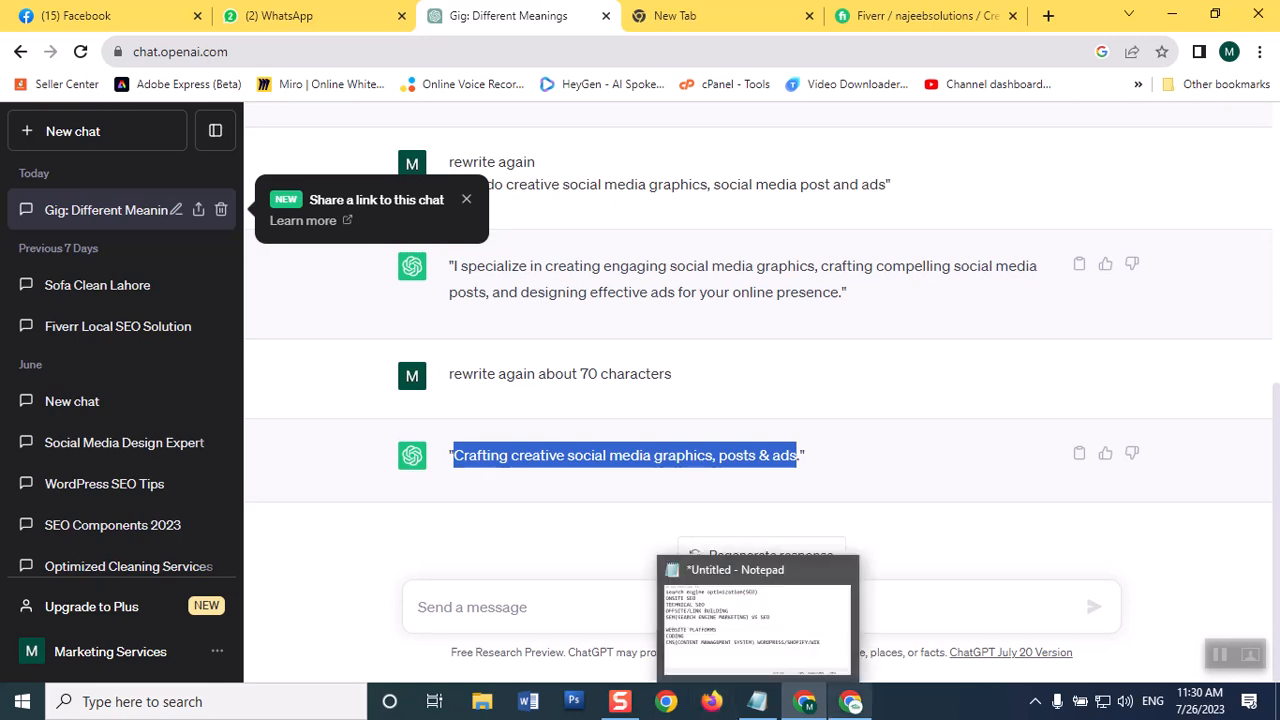
pyautogui.click(858, 16)
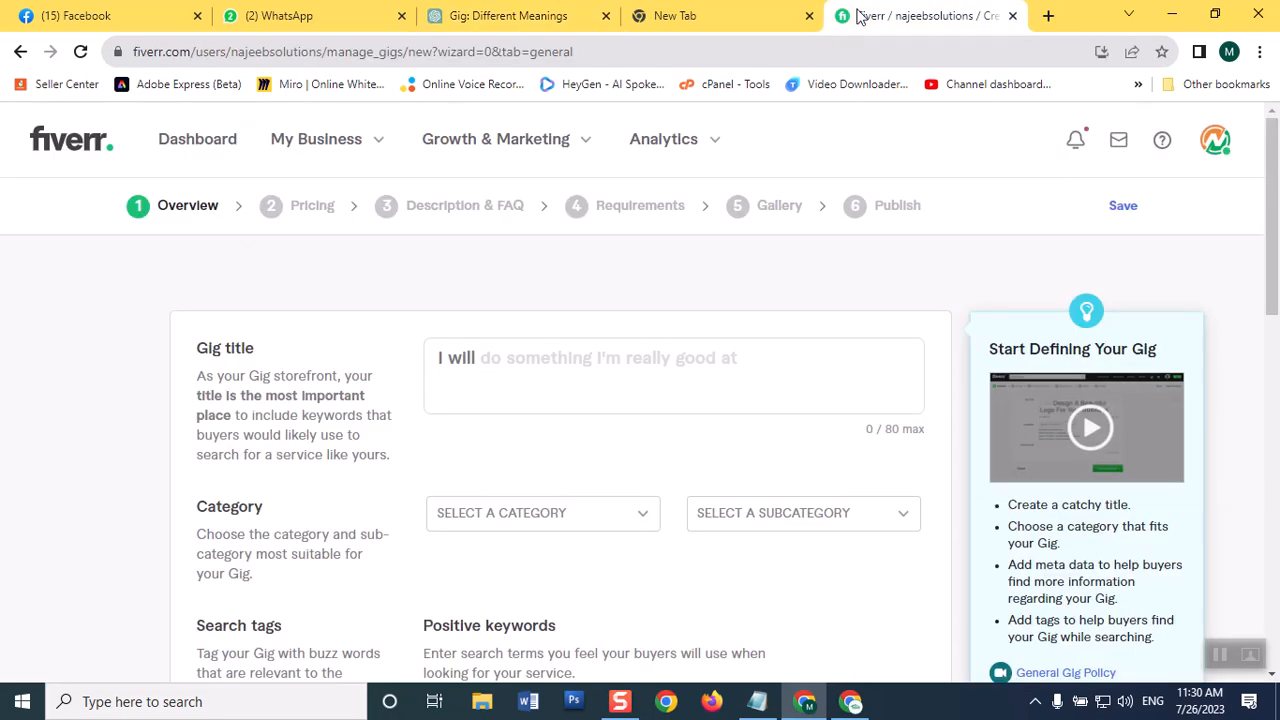
pyautogui.click(591, 366)
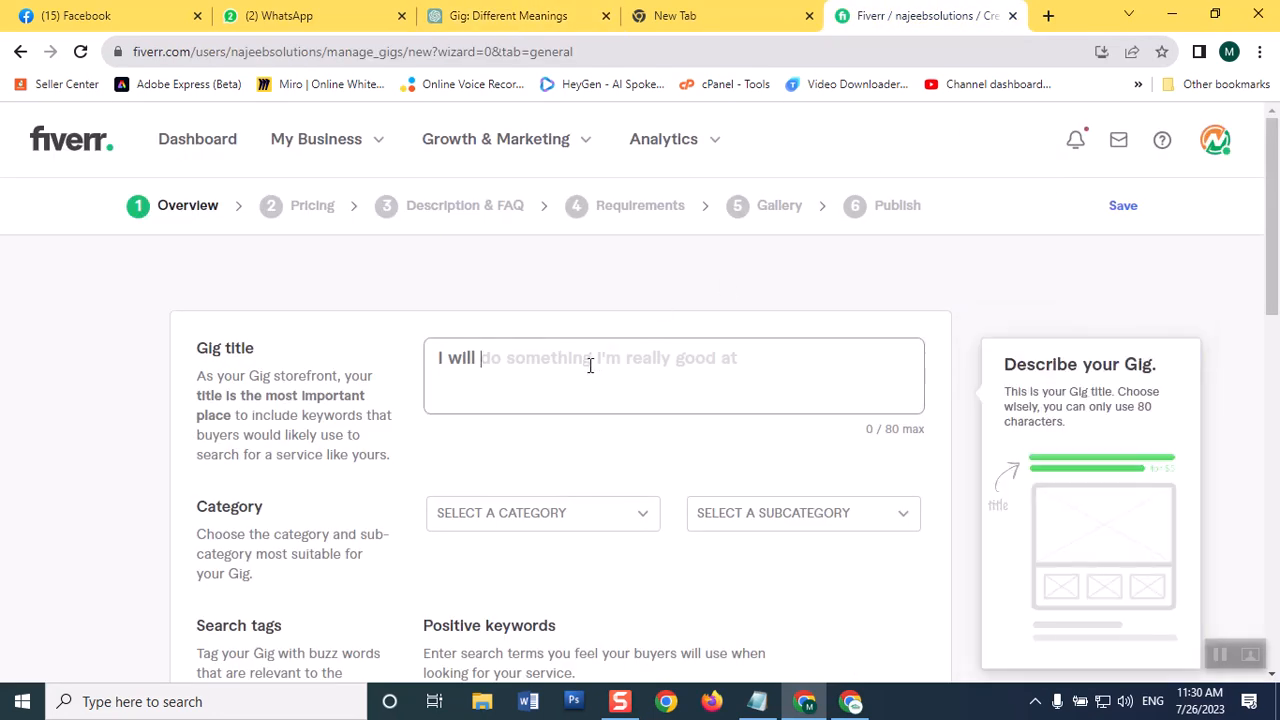
pyautogui.hotkey('ctrl', 'v')
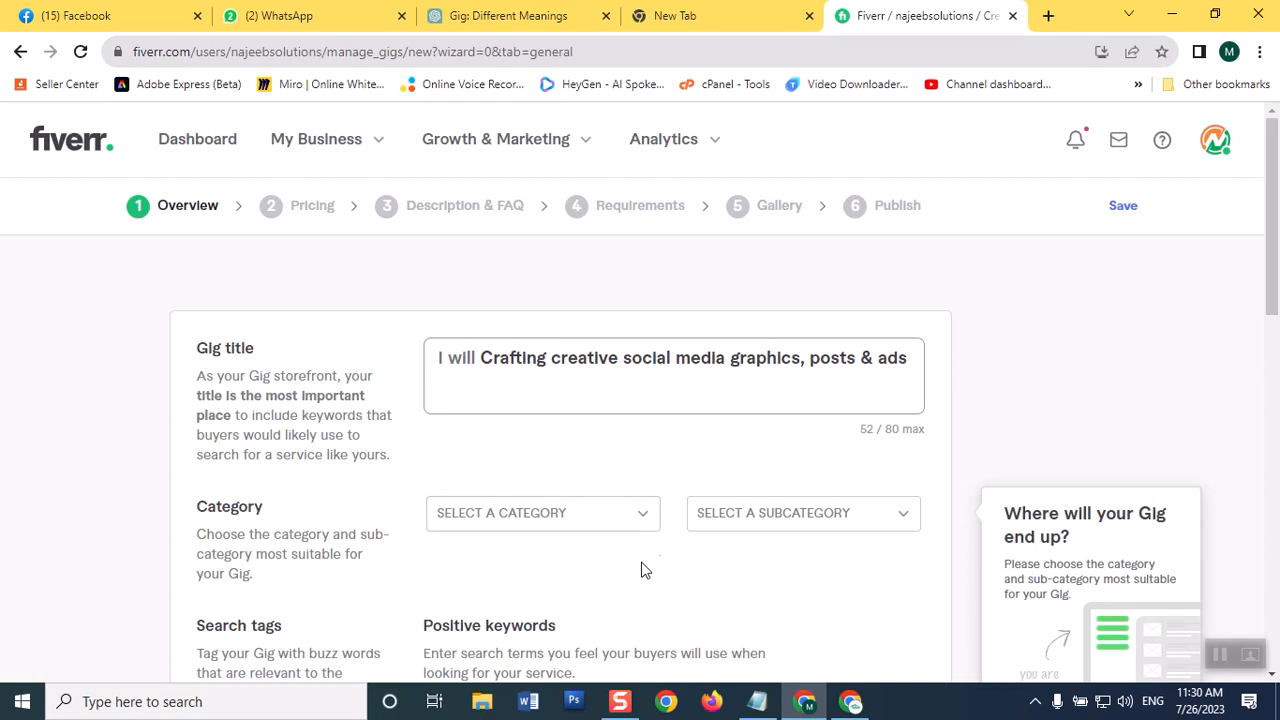
pyautogui.click(575, 573)
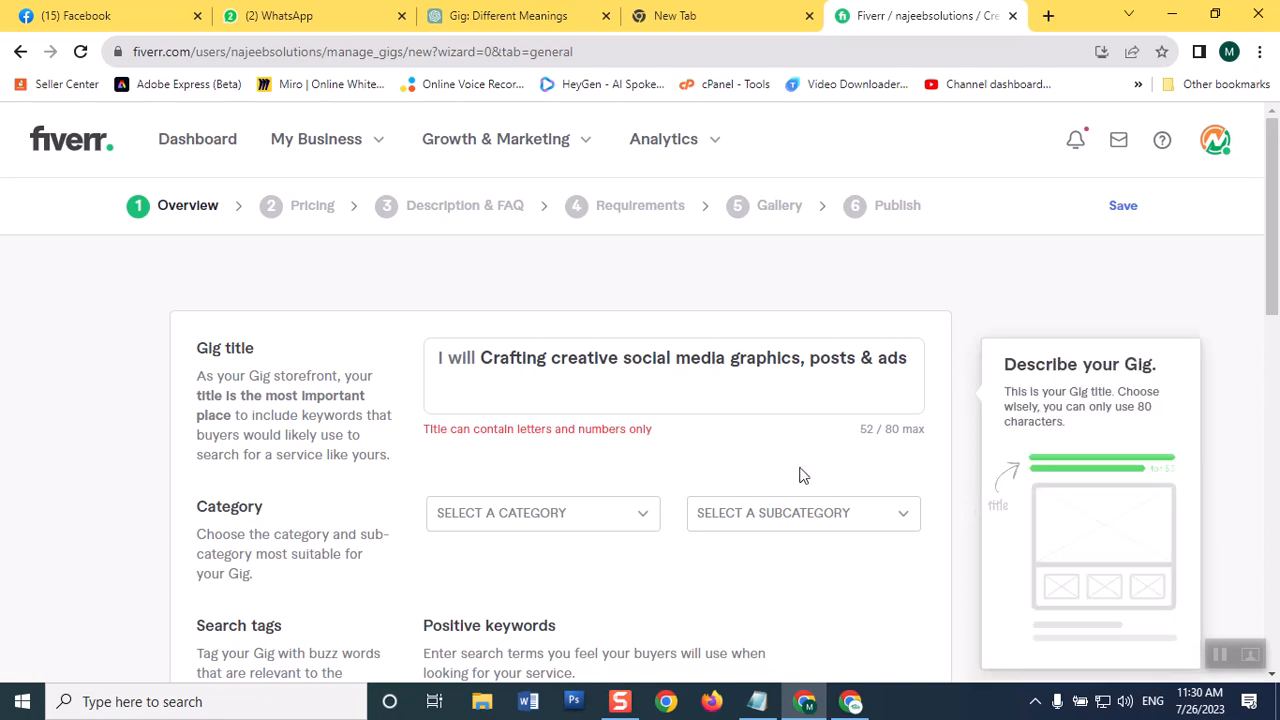
# - Replace the ampersand in the gig title with "and"
pyautogui.click(880, 358)
pyautogui.click(915, 369)
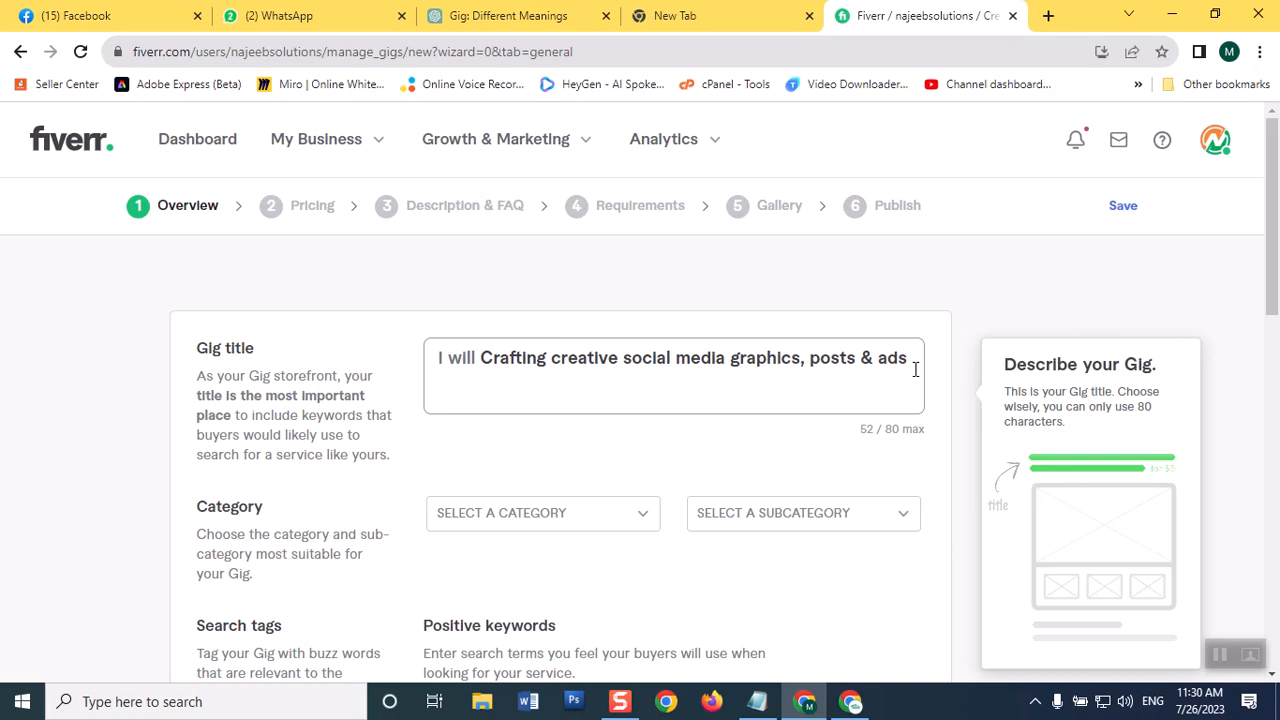
pyautogui.press('Left')
pyautogui.press('Left')
pyautogui.press('Left')
pyautogui.press('Left')
pyautogui.press('BackSpace')
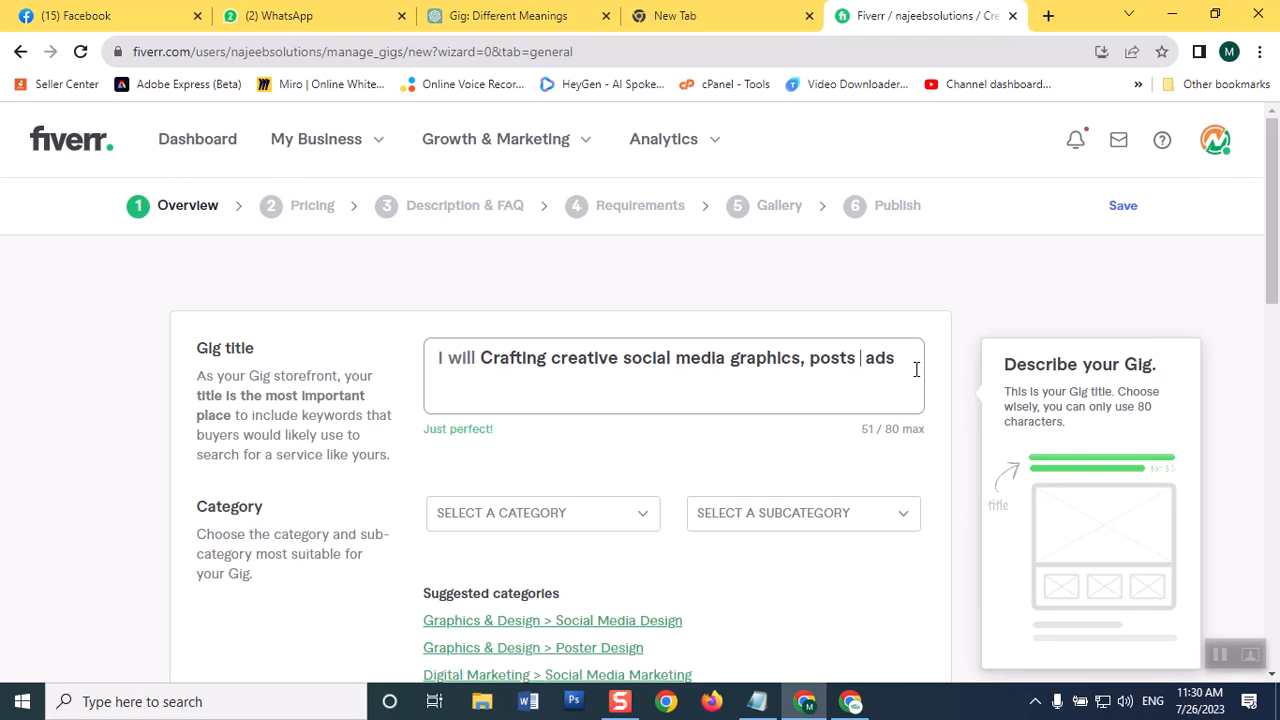
pyautogui.write('and')
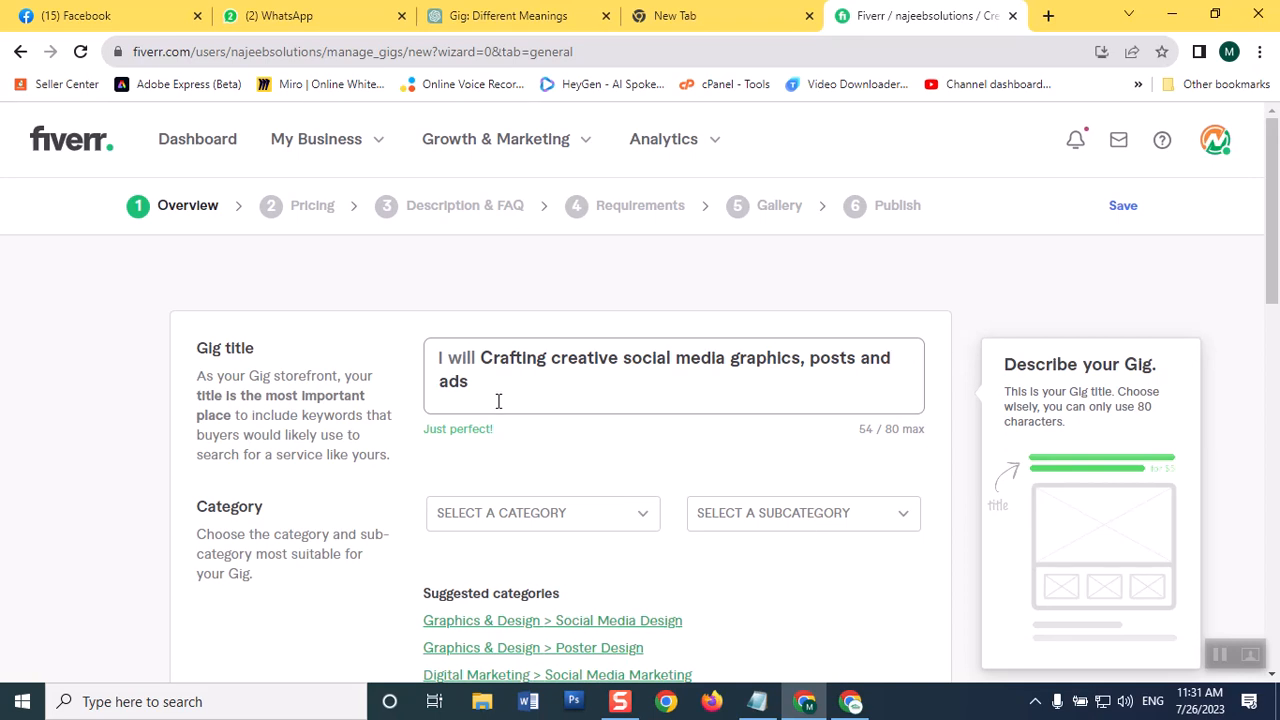
pyautogui.press('Return')
pyautogui.click(502, 452)
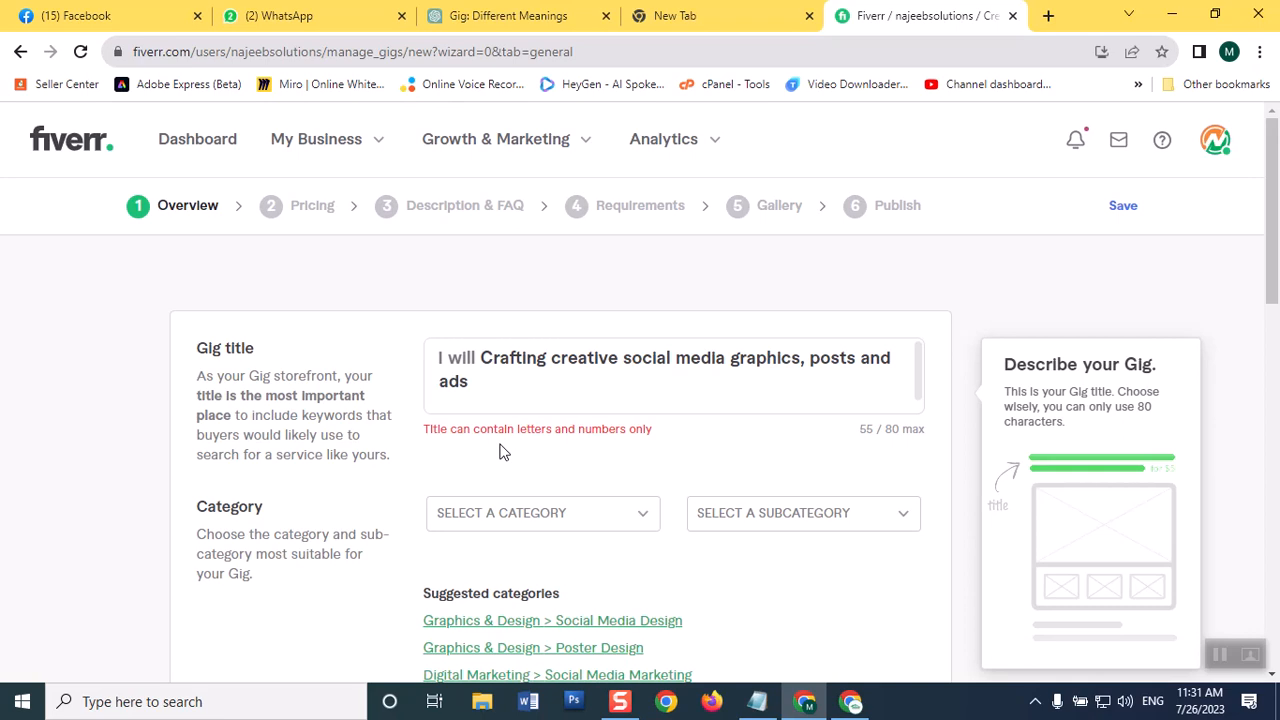
pyautogui.click(496, 410)
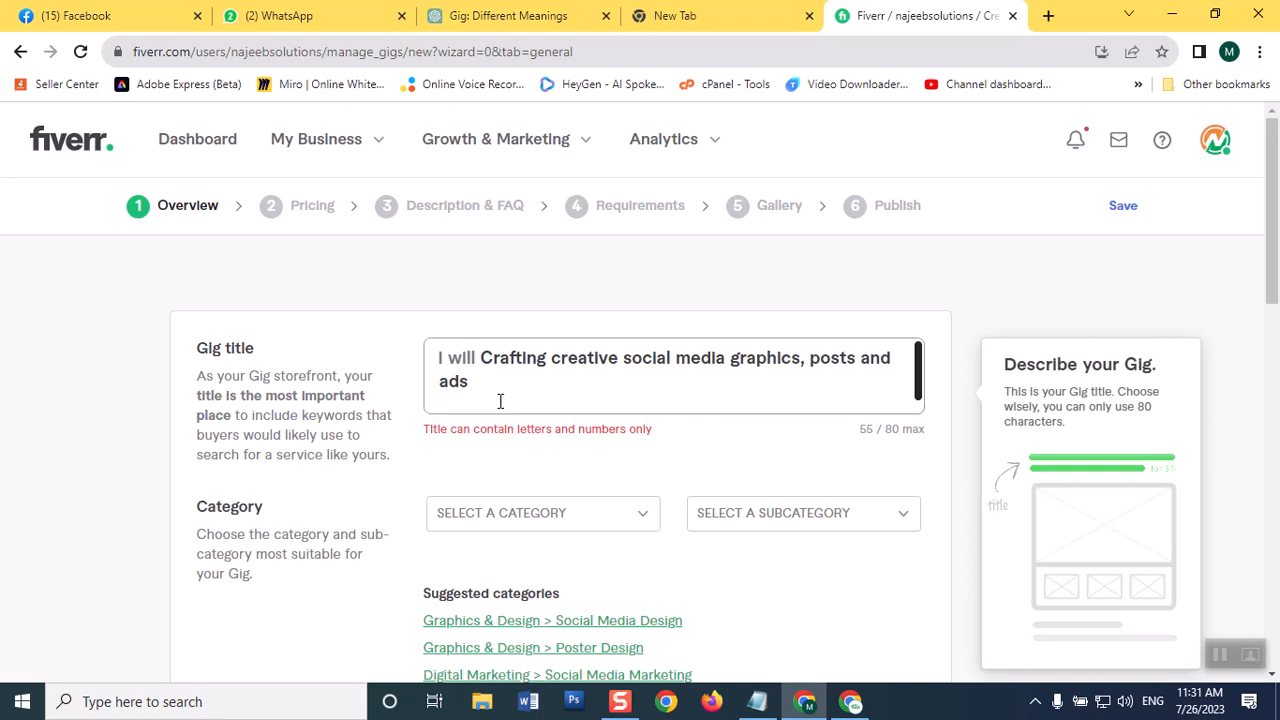
pyautogui.press('BackSpace')
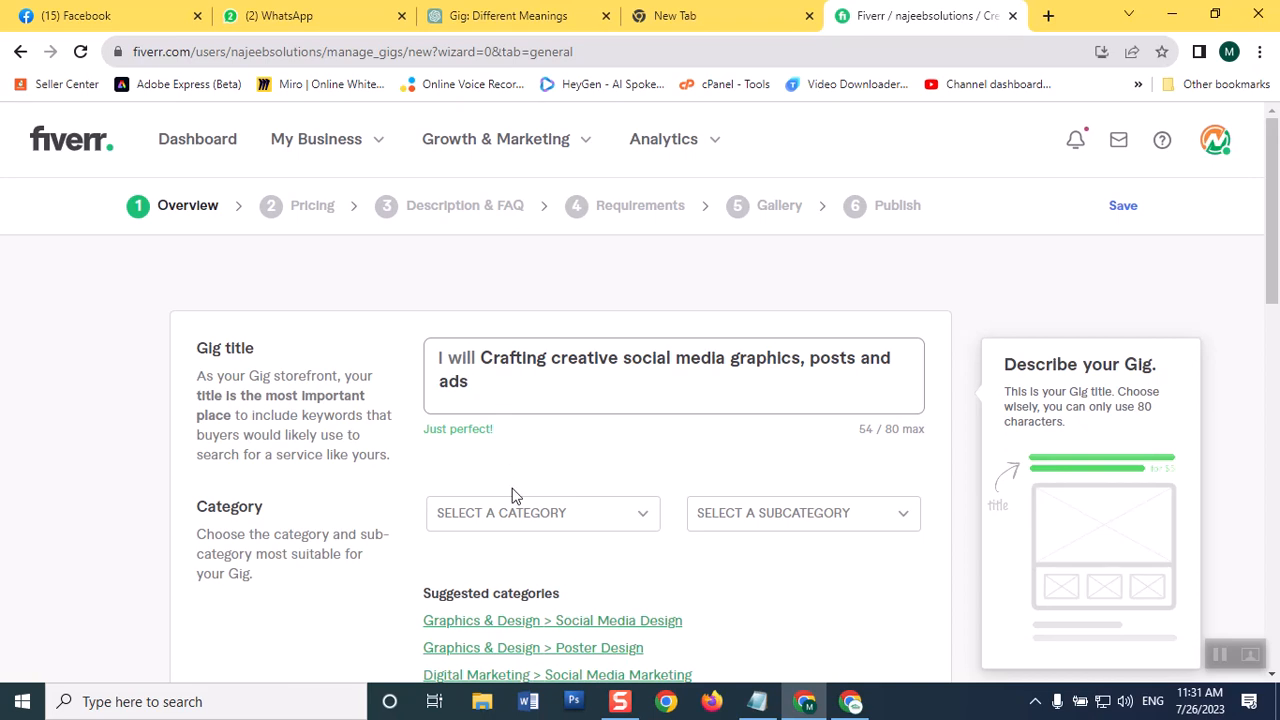
# - Assign the gig to the suggested category Graphics & Design > Social Media Design with service type Social Posts & Banners
pyautogui.moveTo(1272, 285); pyautogui.dragTo(1270, 337)
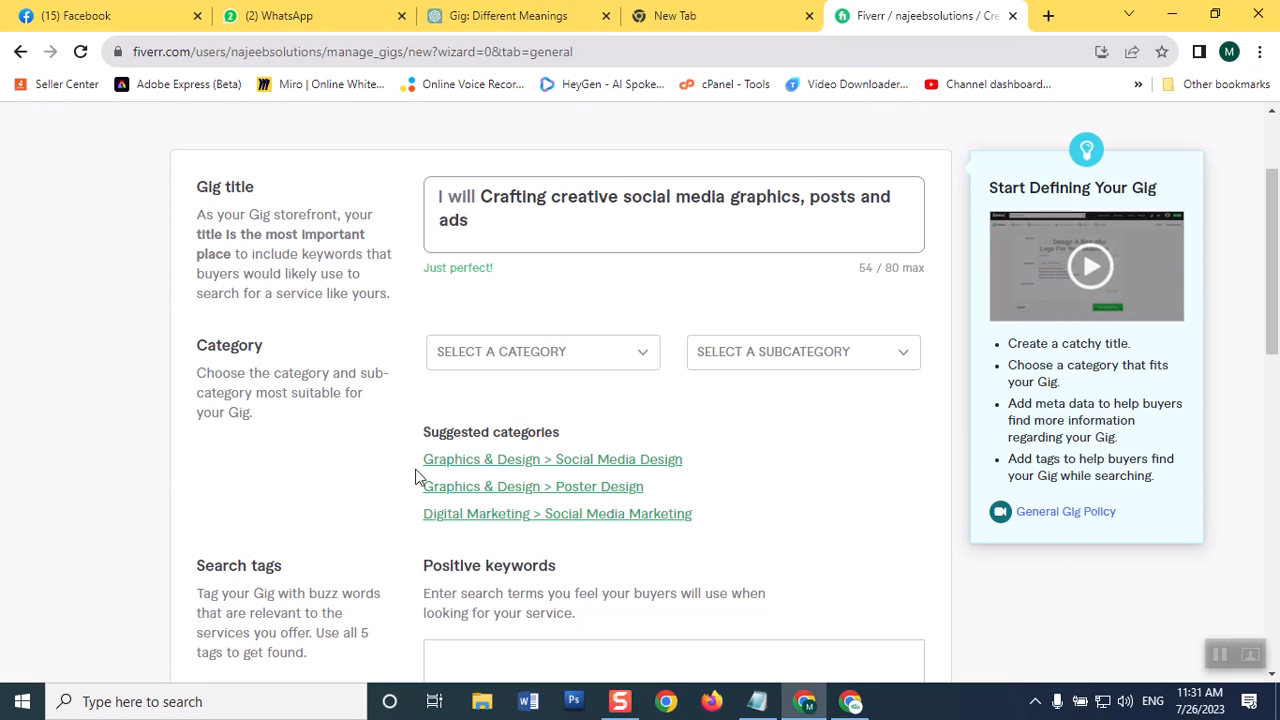
pyautogui.click(628, 460)
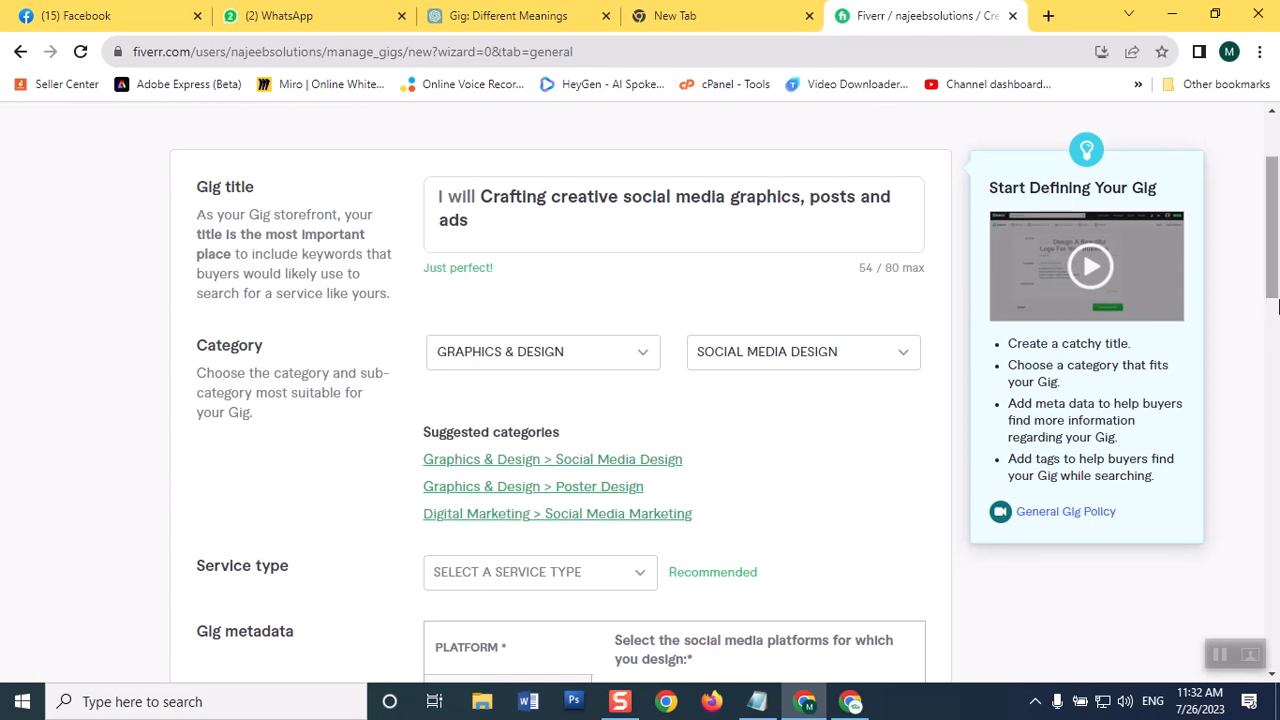
pyautogui.moveTo(1272, 292); pyautogui.dragTo(1271, 305)
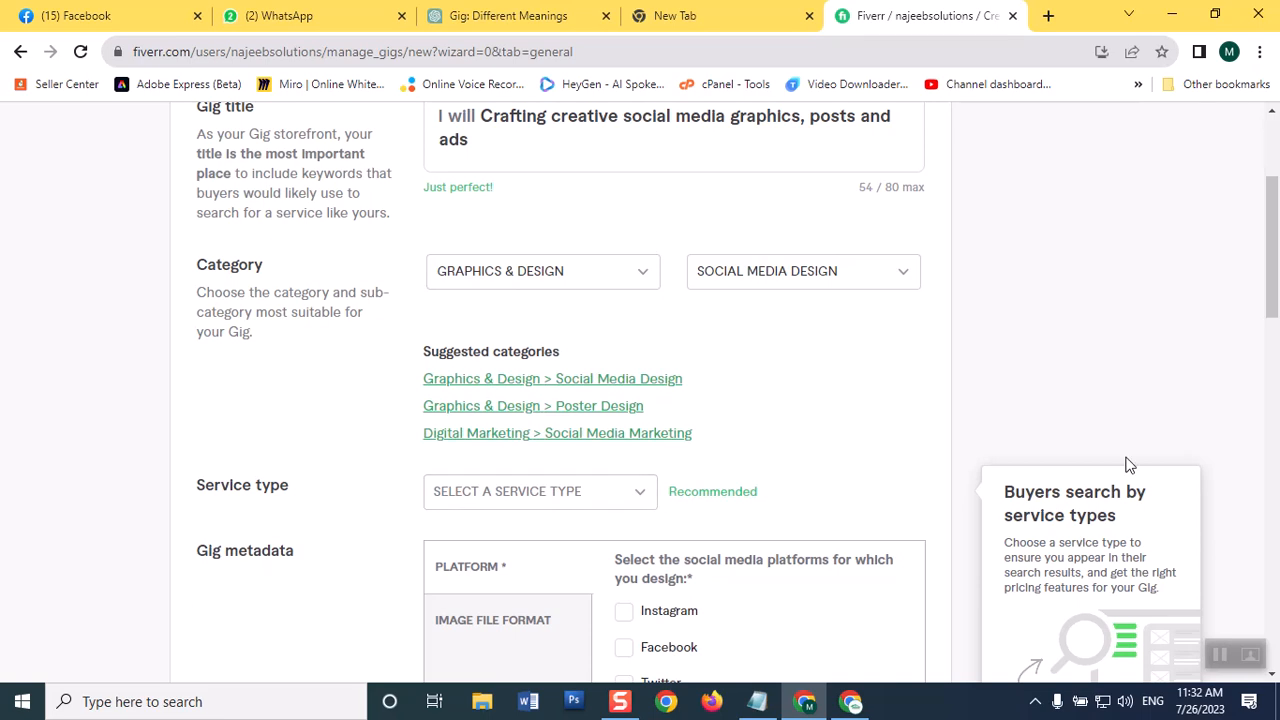
pyautogui.moveTo(1273, 280); pyautogui.dragTo(1272, 316)
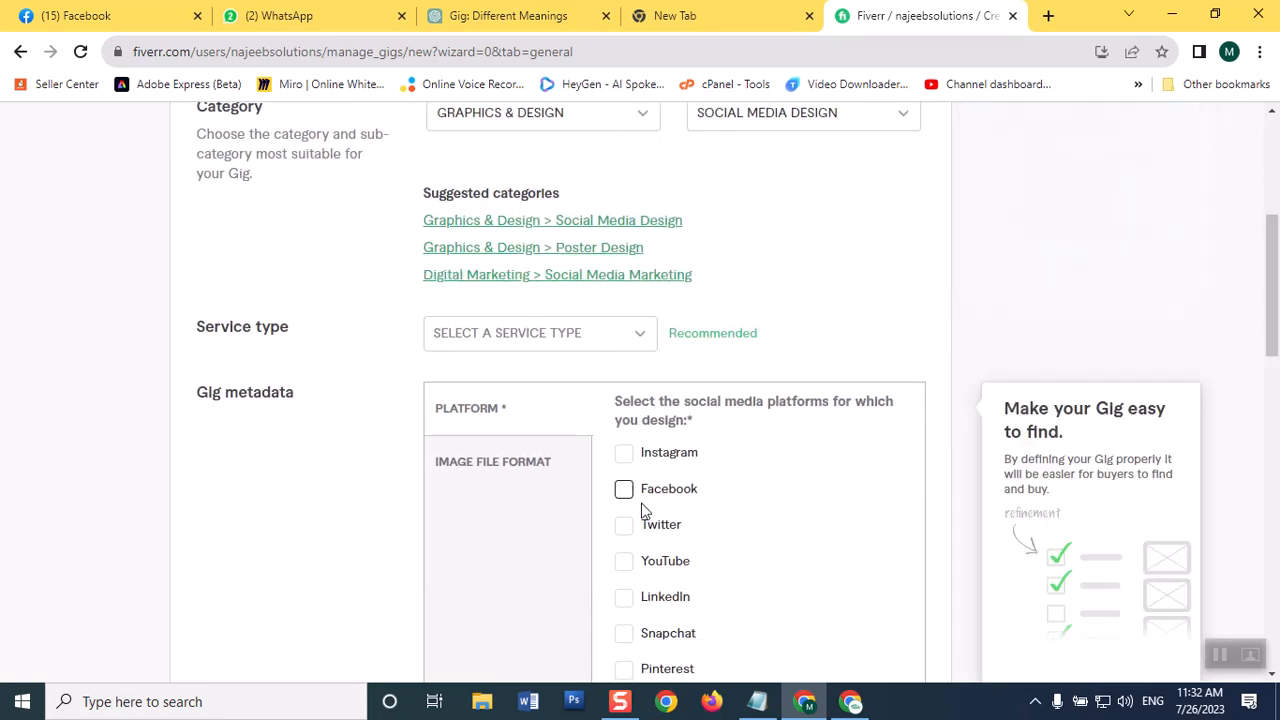
pyautogui.click(624, 456)
pyautogui.click(628, 340)
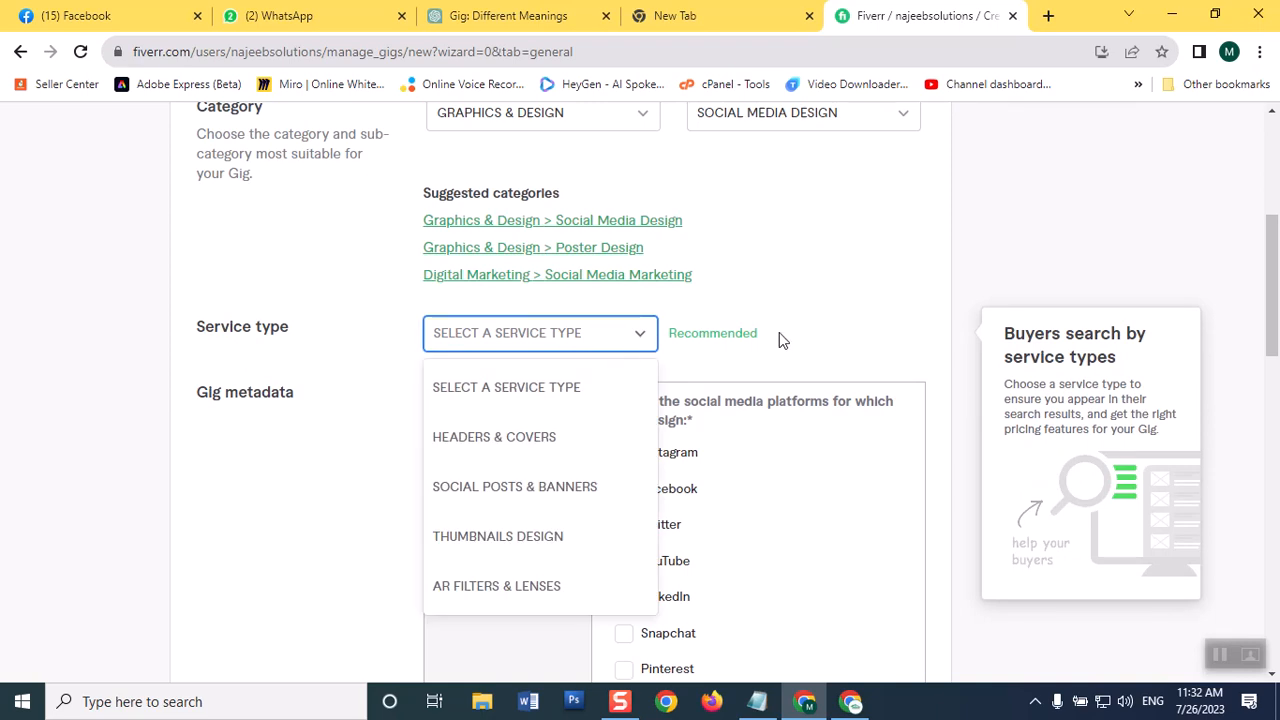
pyautogui.click(584, 487)
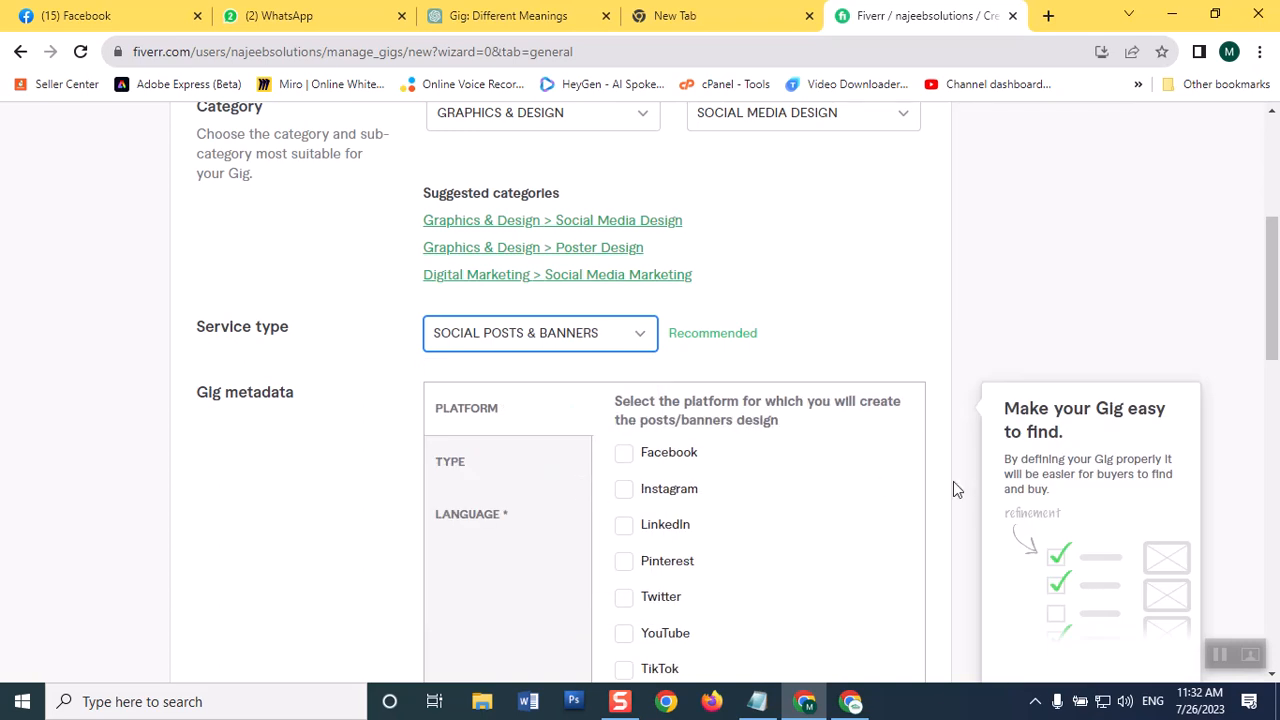
# - Select Facebook, Instagram, LinkedIn, Pinterest, Twitter and YouTube as the platforms in the gig metadata
pyautogui.click(627, 464)
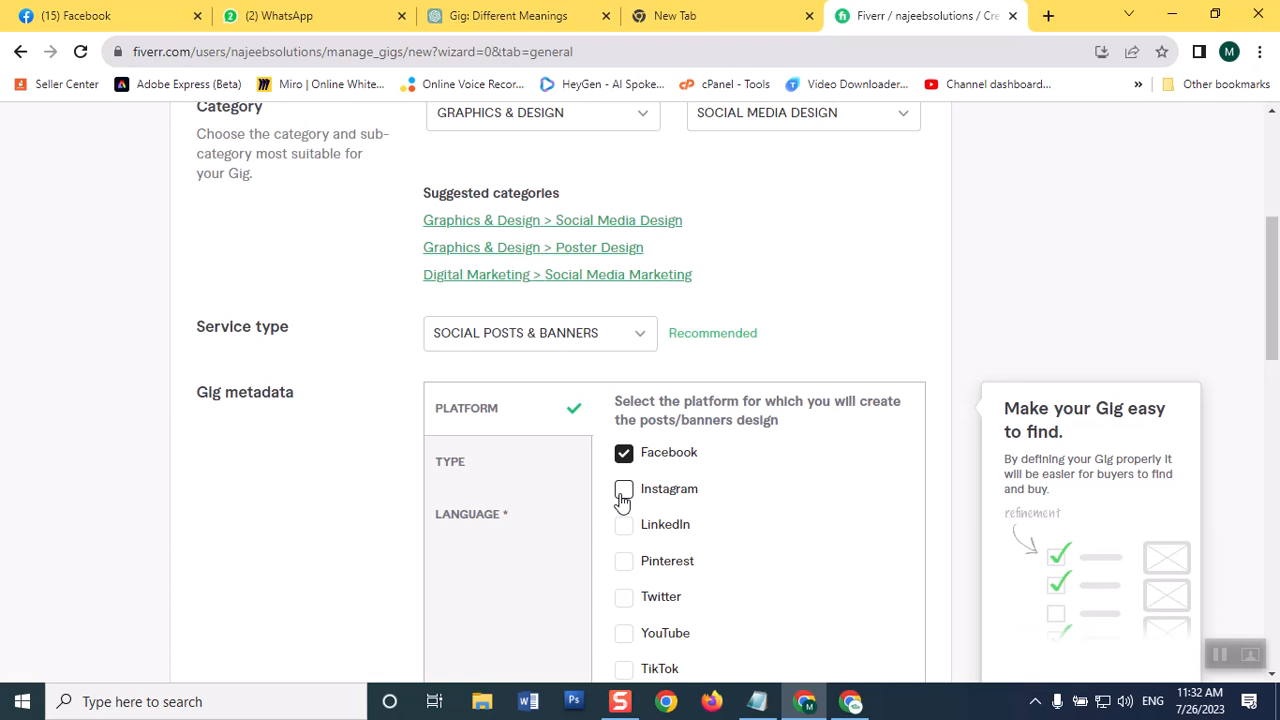
pyautogui.click(624, 494)
pyautogui.click(624, 528)
pyautogui.click(622, 563)
pyautogui.click(622, 602)
pyautogui.click(621, 636)
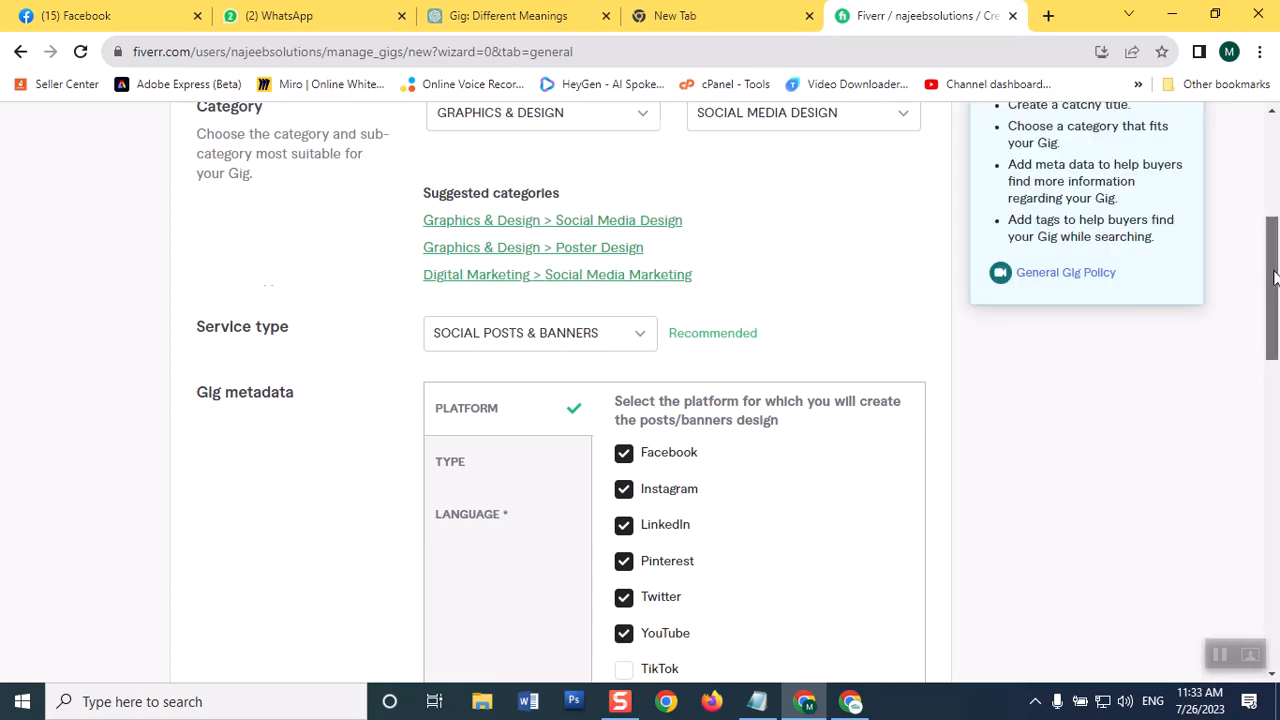
# - Set English as the language of the posts in the gig metadata
pyautogui.moveTo(1273, 278); pyautogui.dragTo(1273, 314)
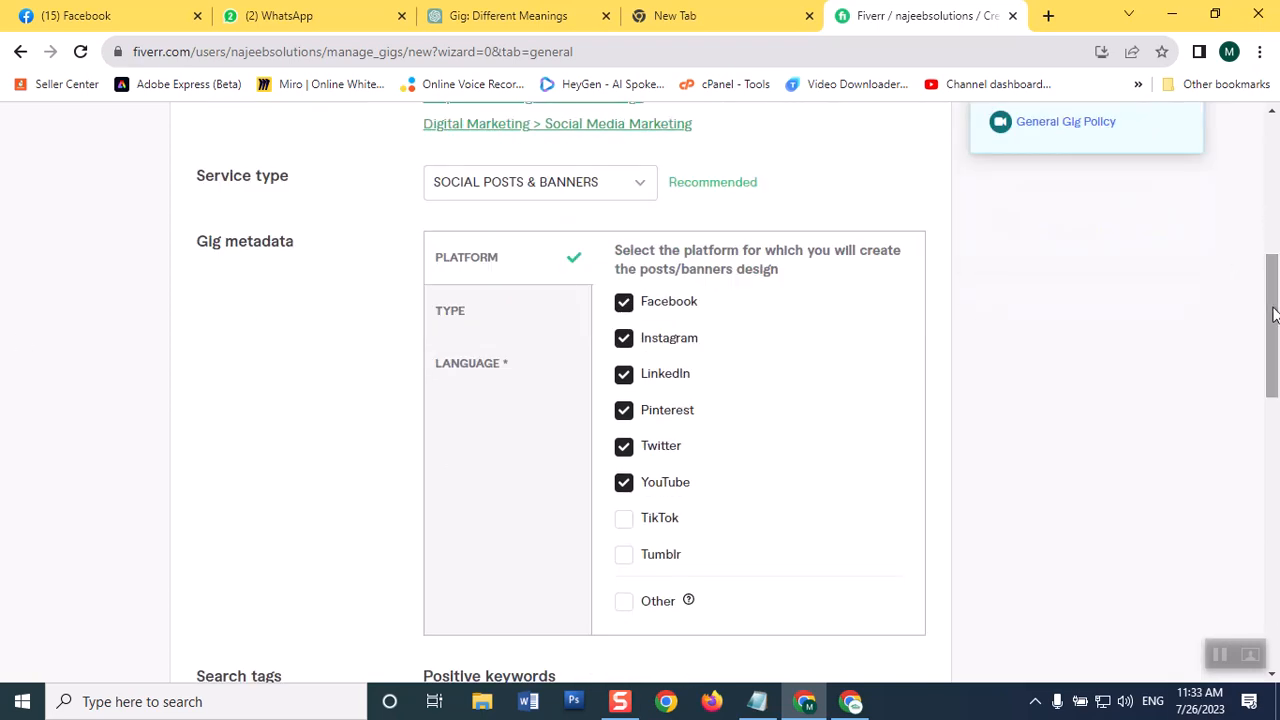
pyautogui.click(484, 375)
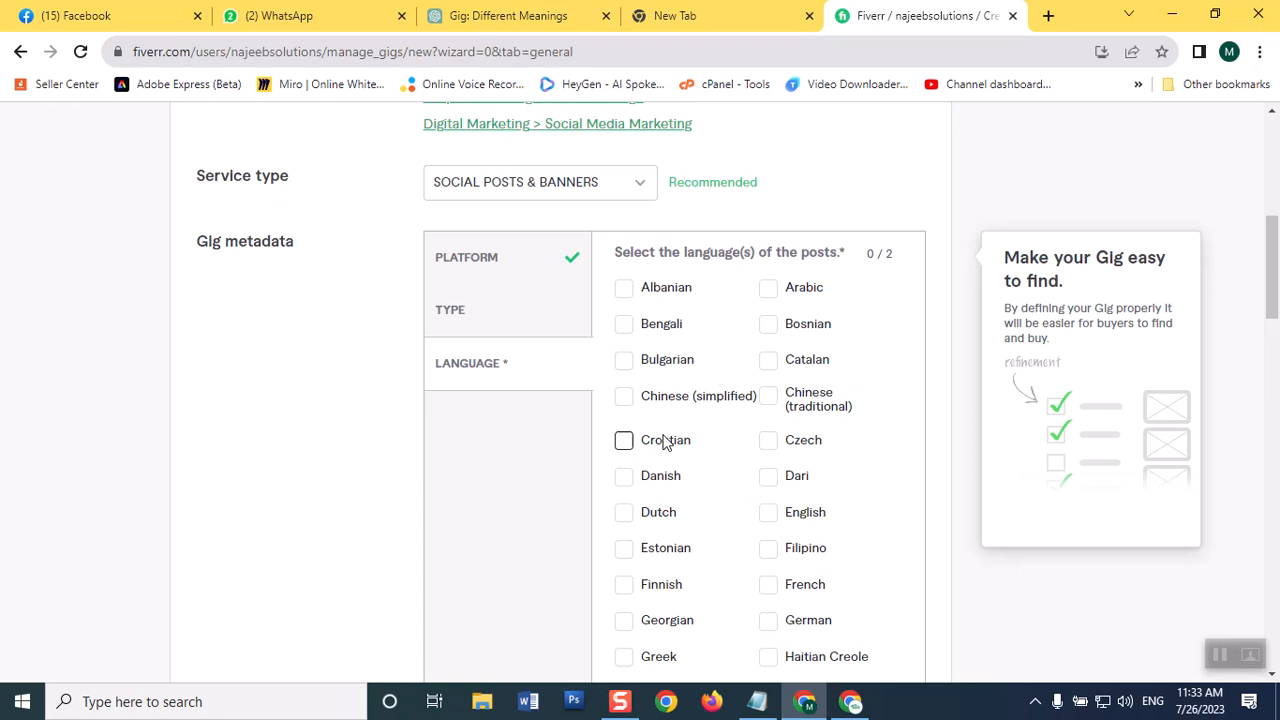
pyautogui.click(768, 514)
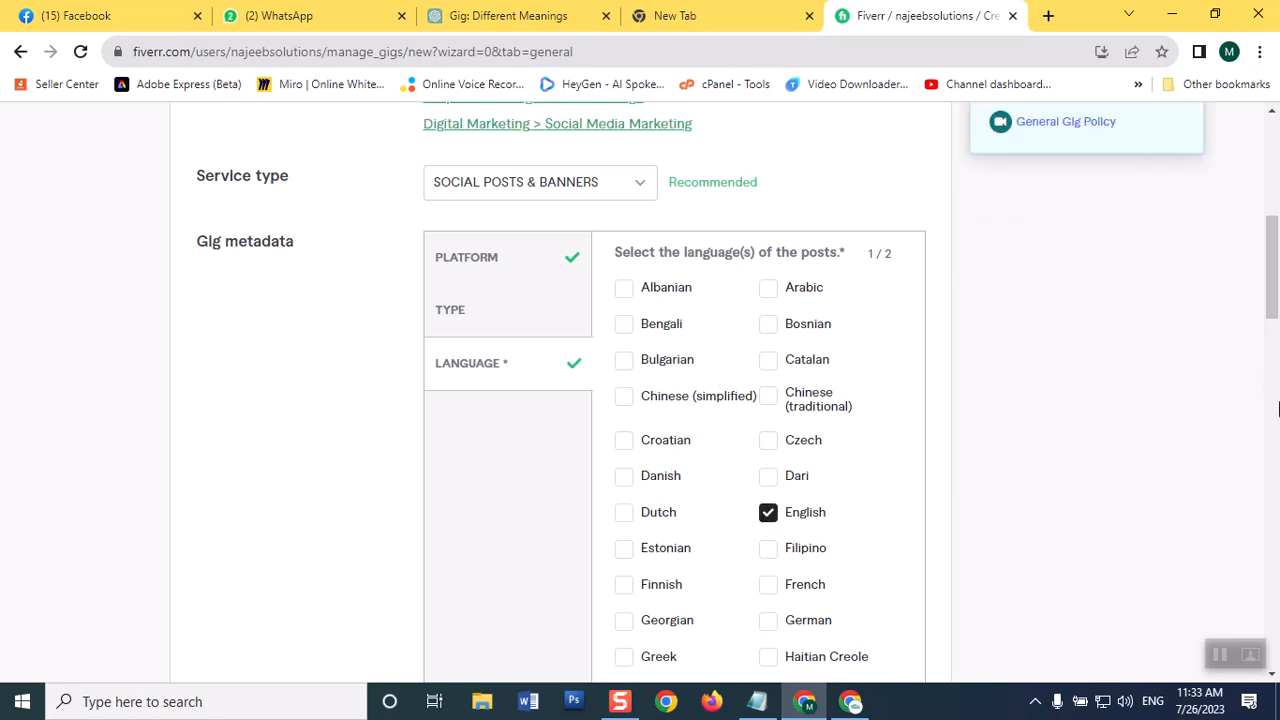
# - Check the top focus keywords in the "social media design" search results and add "social media design" as the gig's first positive keyword
pyautogui.moveTo(1263, 322); pyautogui.dragTo(1261, 503)
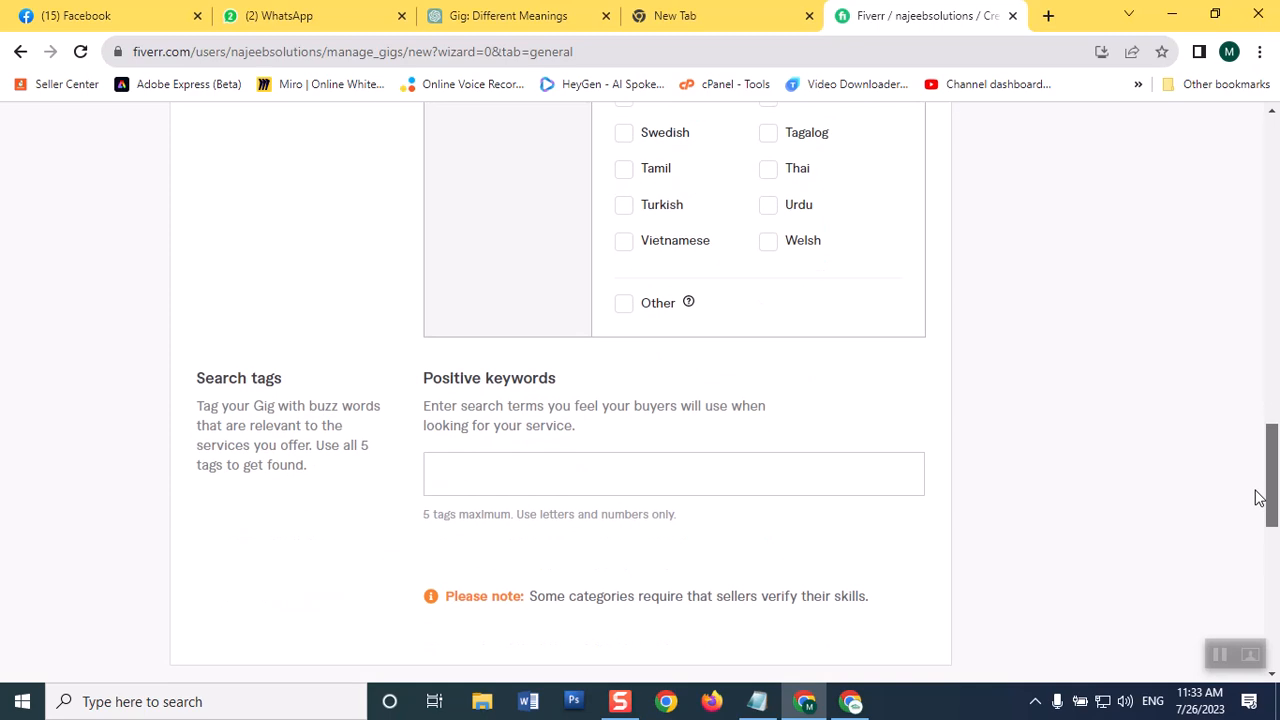
pyautogui.click(574, 467)
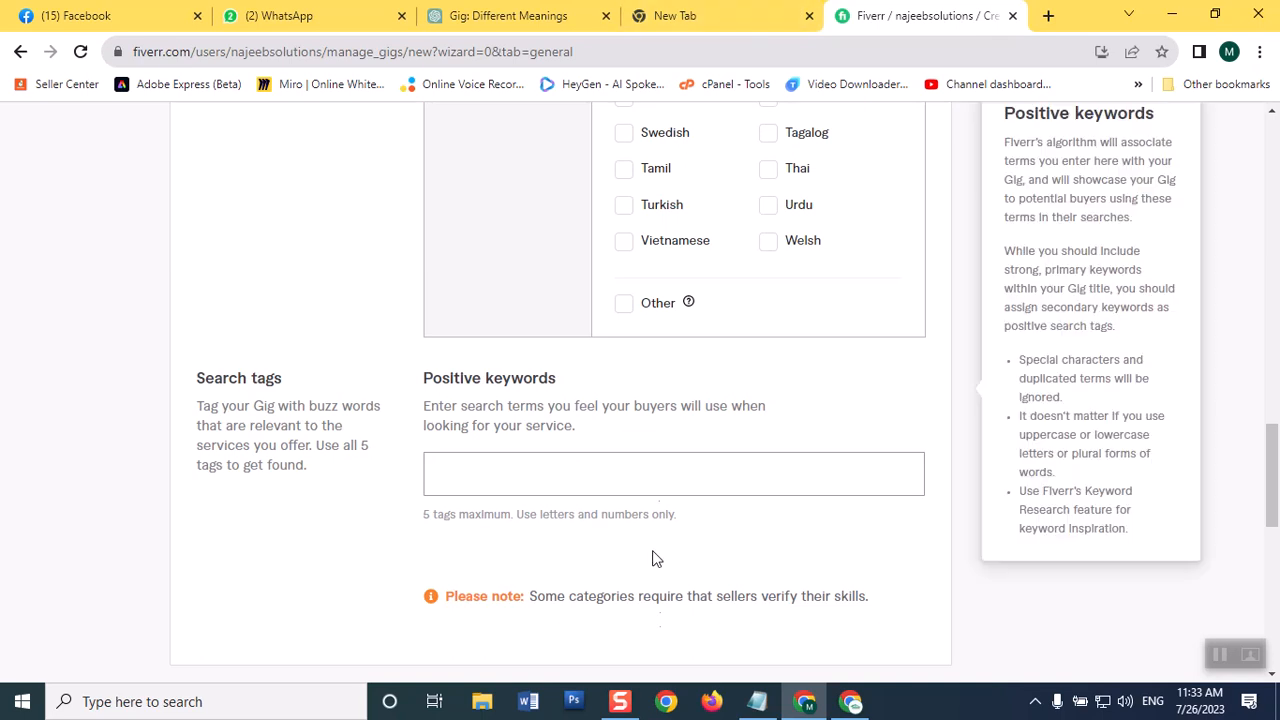
pyautogui.click(855, 706)
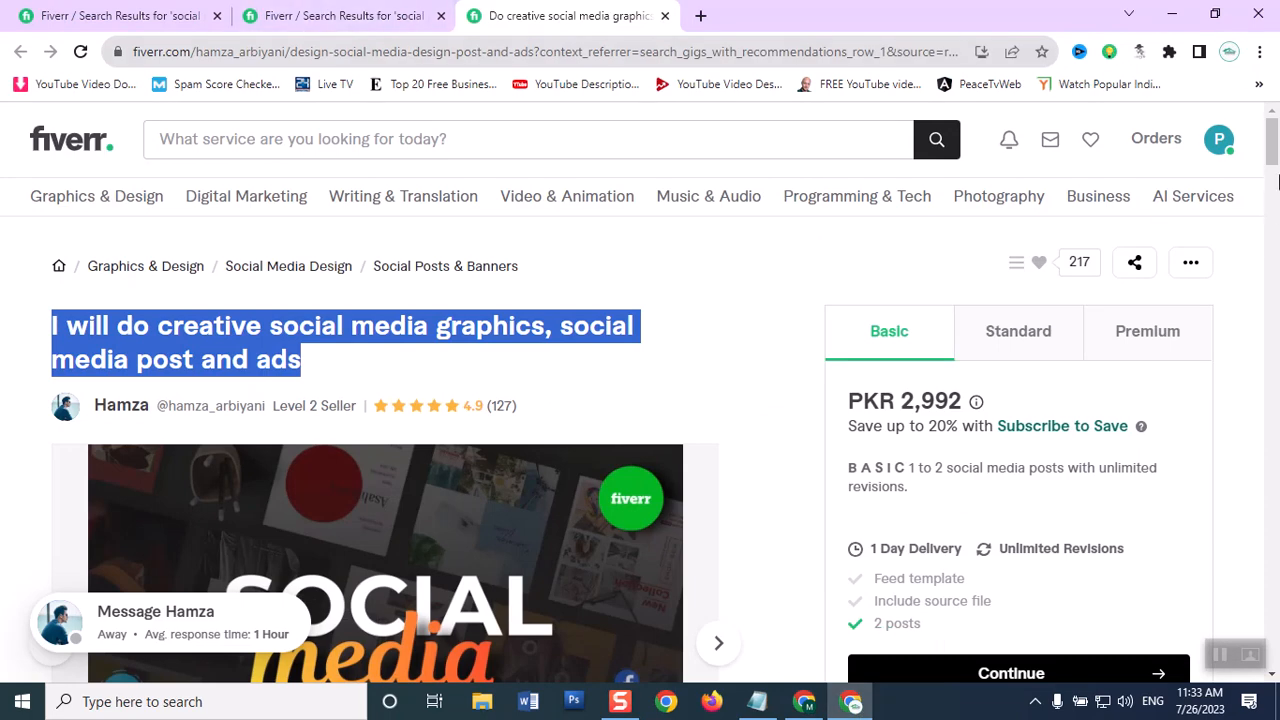
pyautogui.click(175, 16)
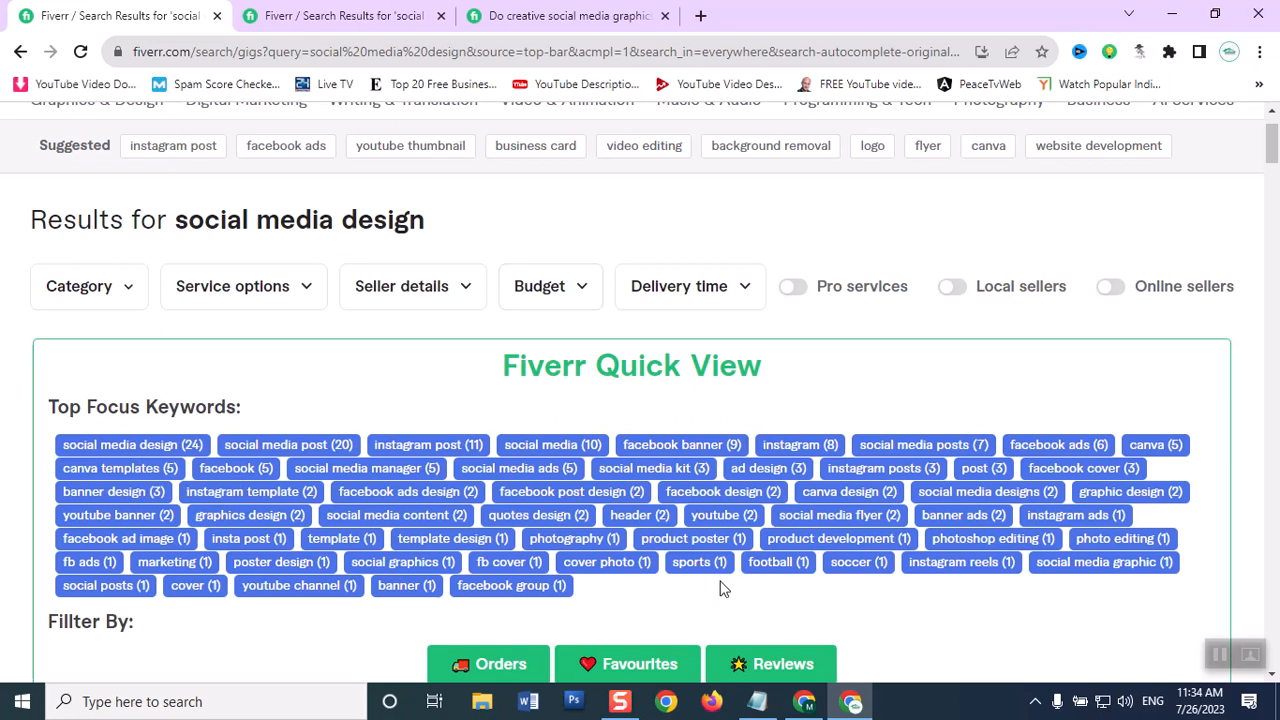
pyautogui.click(809, 714)
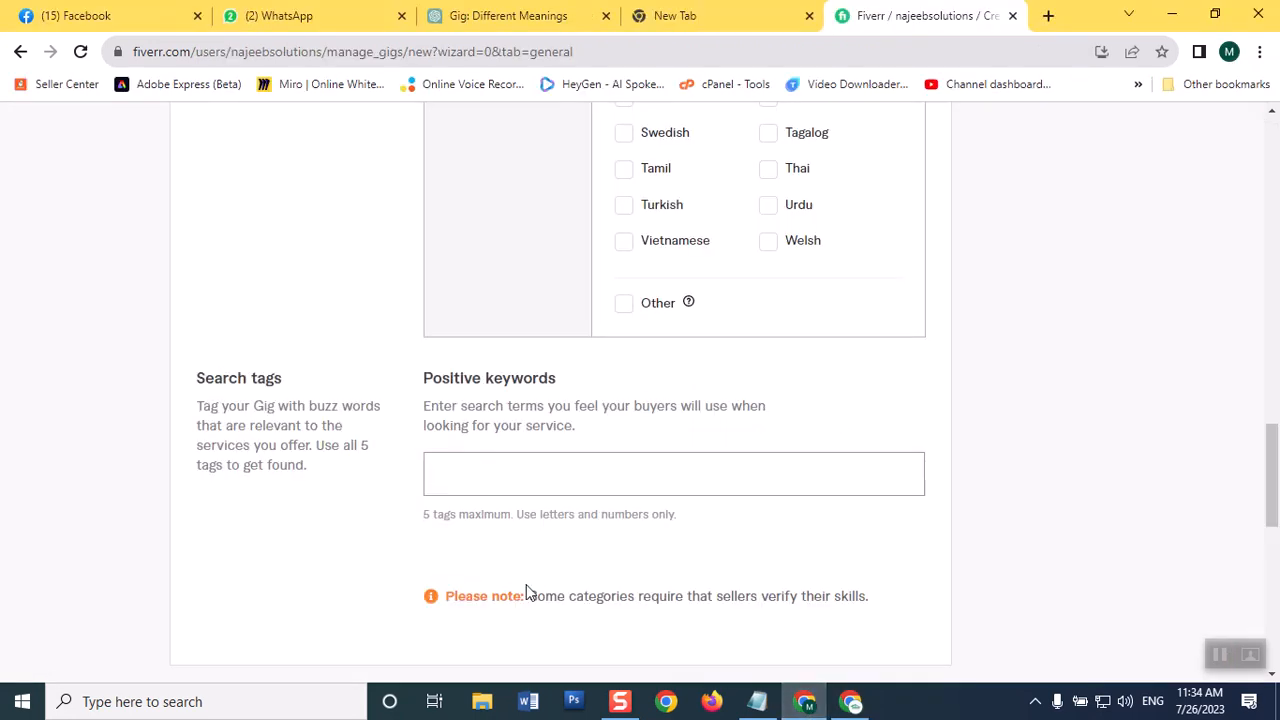
pyautogui.write('social ')
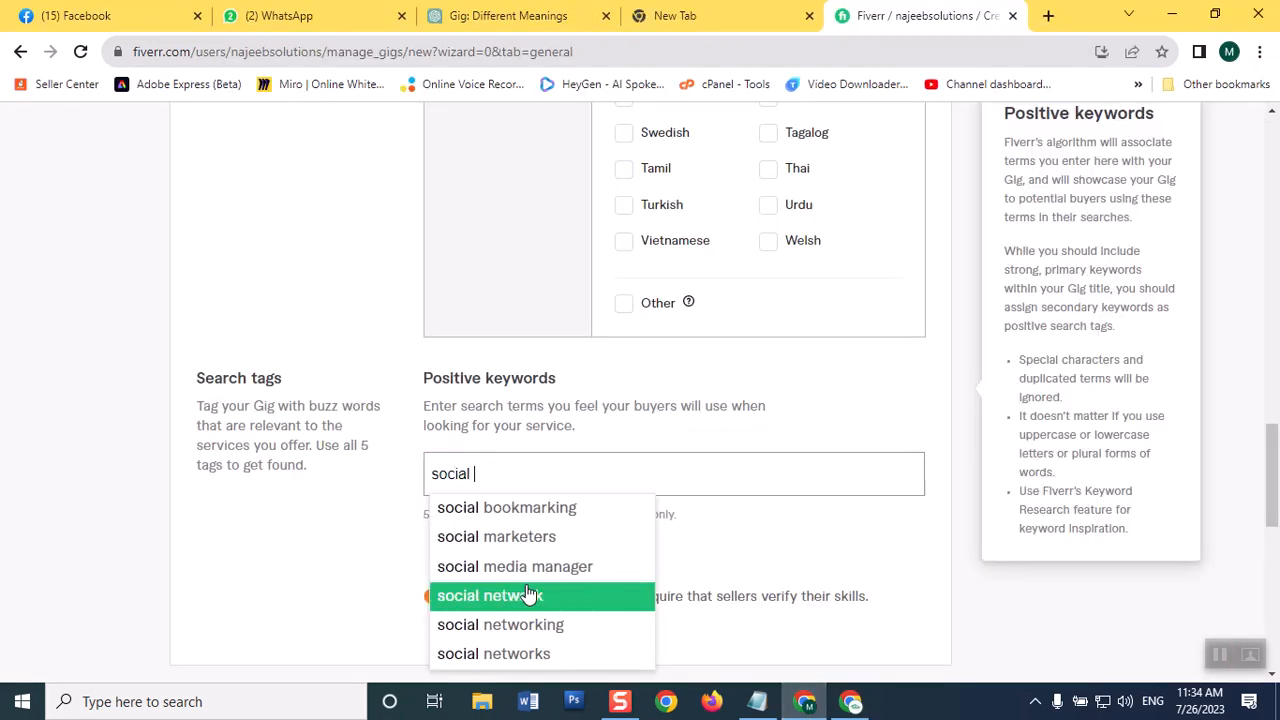
pyautogui.write('medi')
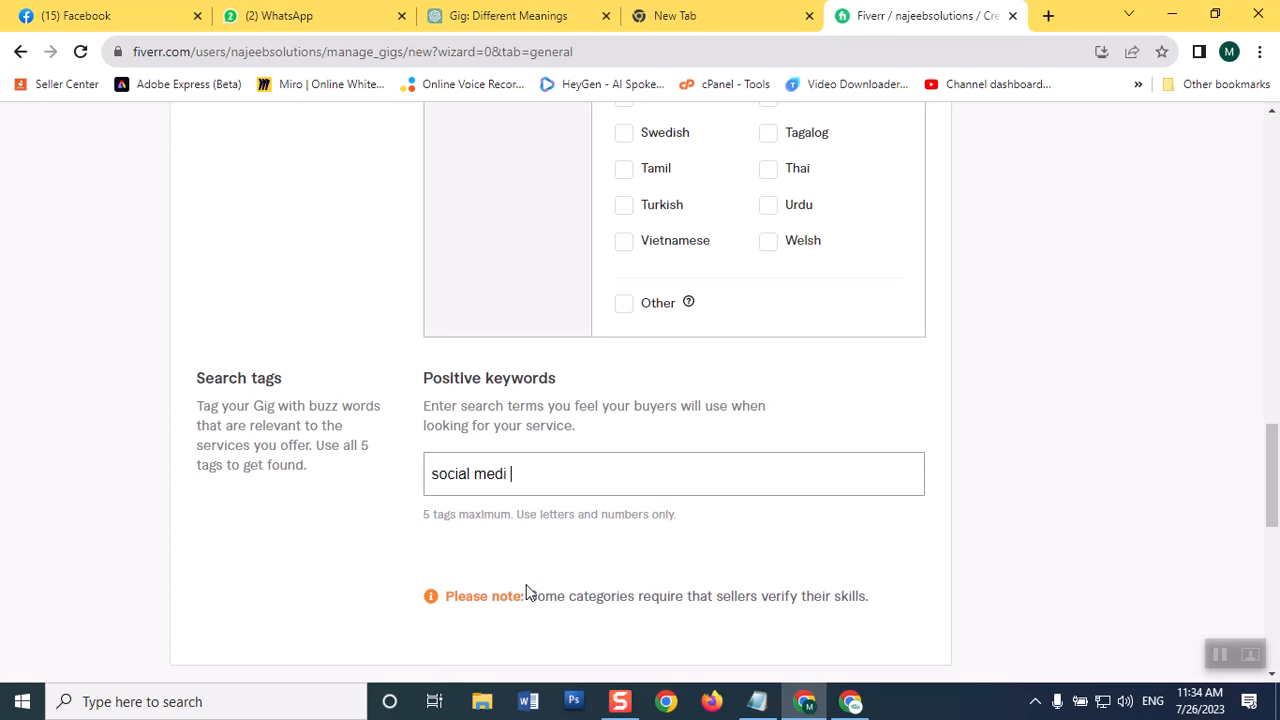
pyautogui.write('a design')
pyautogui.press('Return')
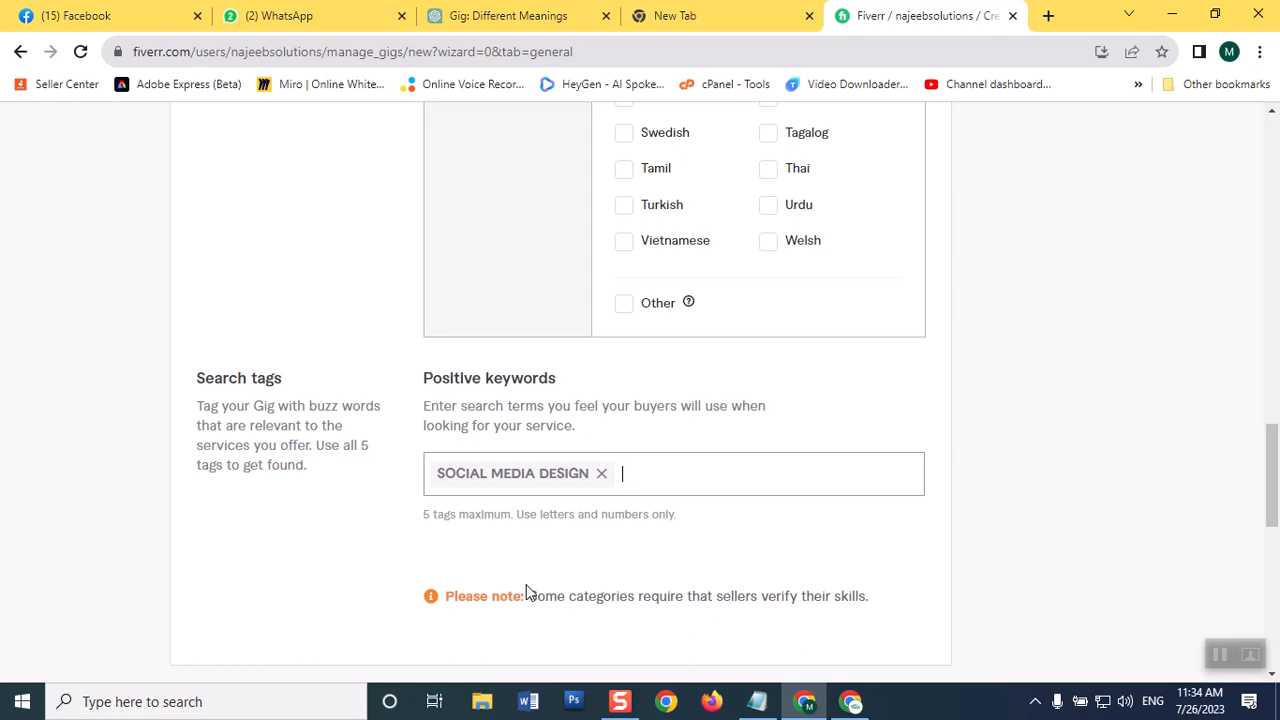
# - Consult the top focus keywords again and add "social media post" to the gig's search tags
pyautogui.click(853, 704)
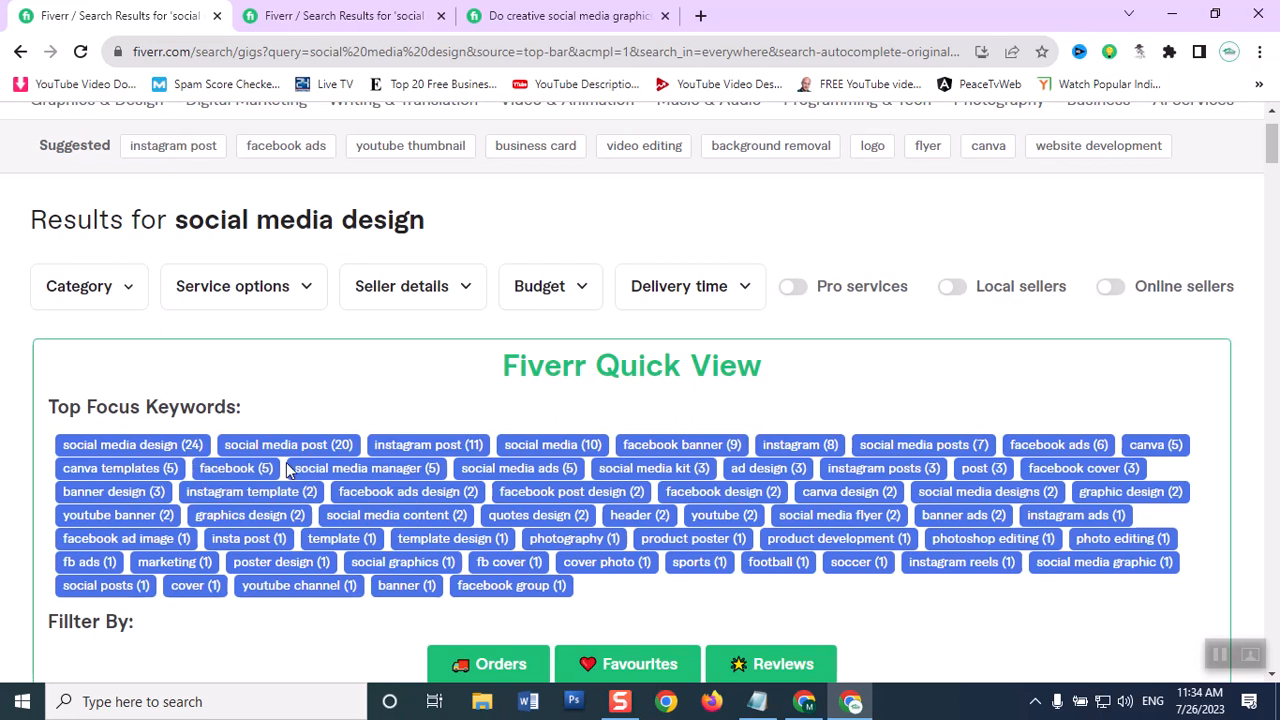
pyautogui.click(798, 702)
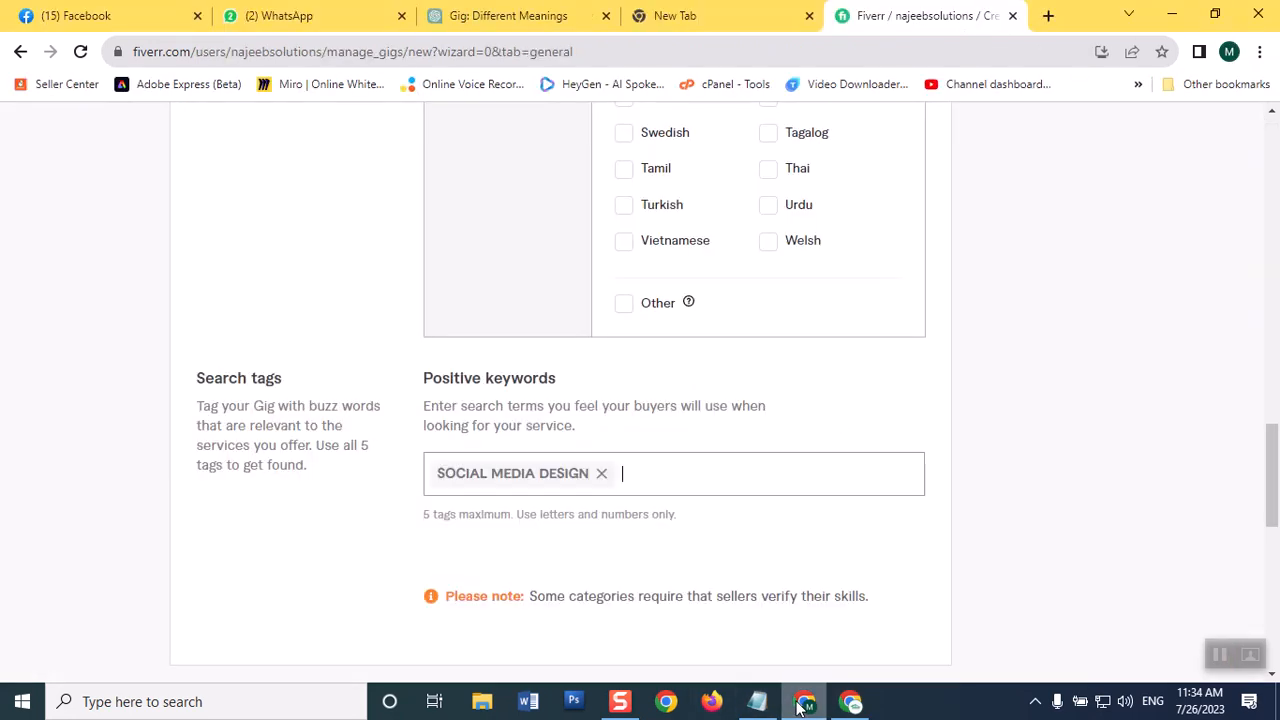
pyautogui.write('soci')
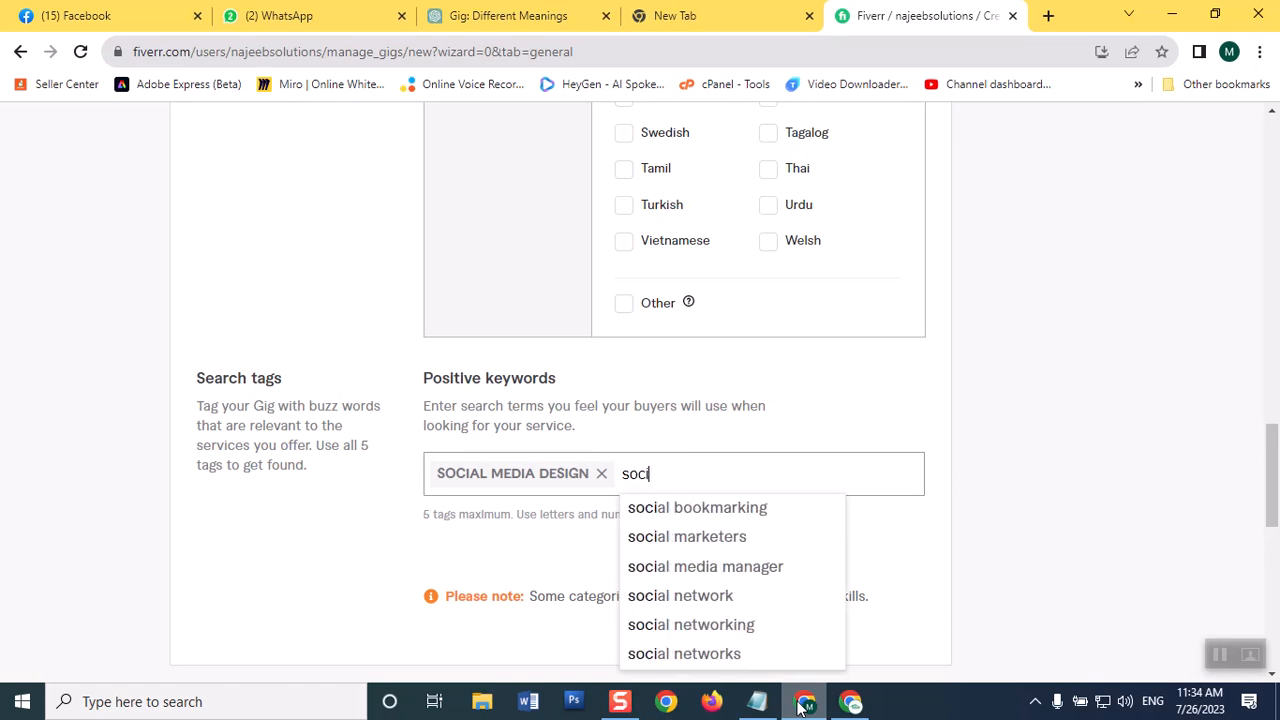
pyautogui.write('al media ')
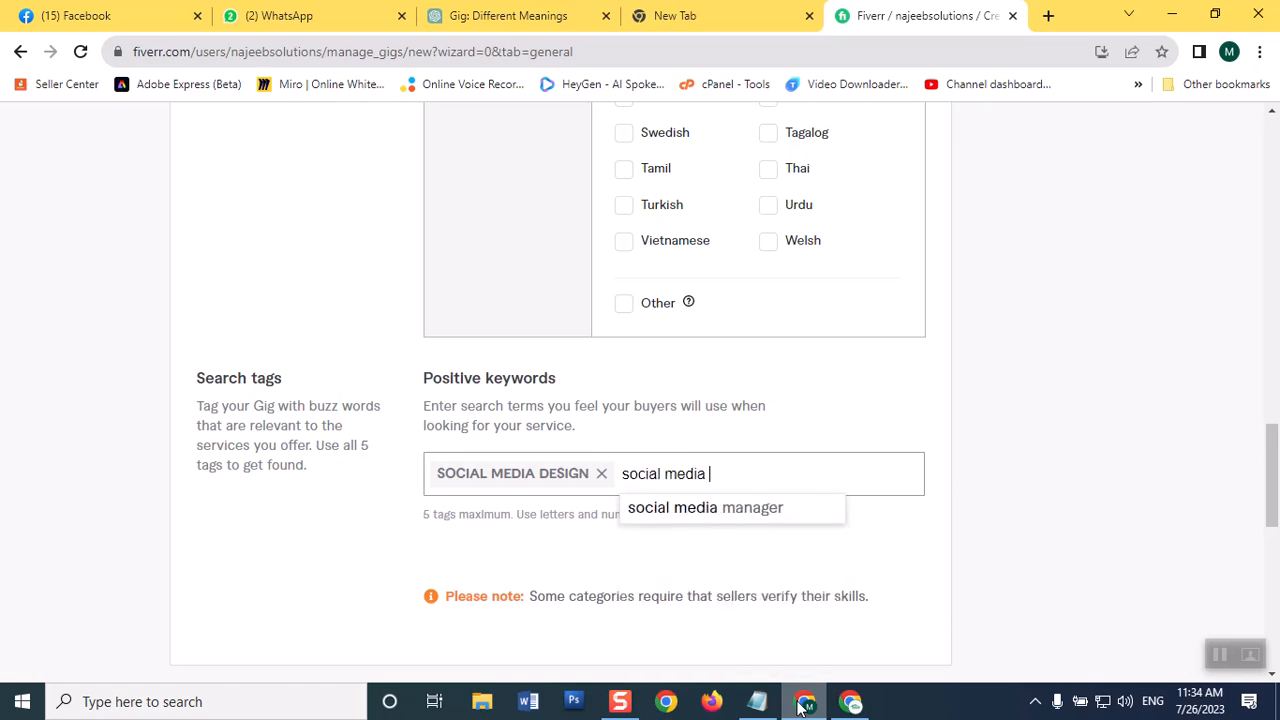
pyautogui.write('post')
pyautogui.press('Return')
# - Add the focus keyword "instagram post" as the third search tag after checking the keyword list
pyautogui.click(804, 703)
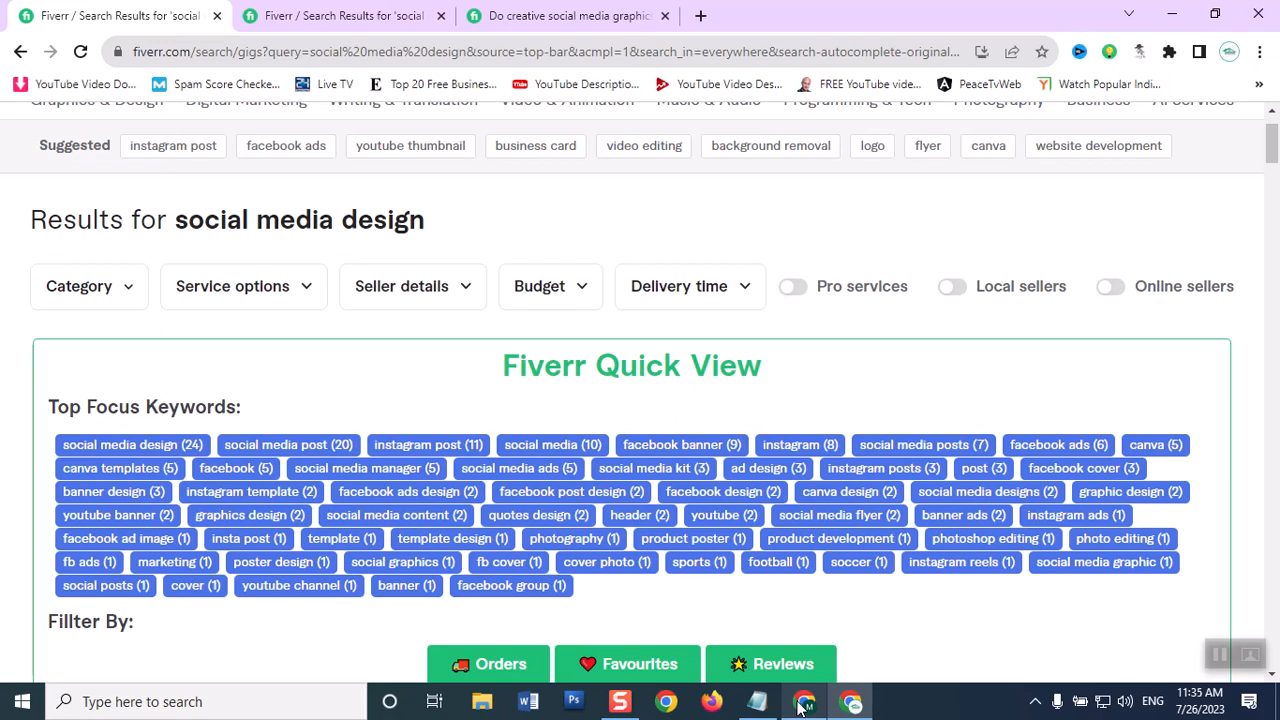
pyautogui.click(804, 703)
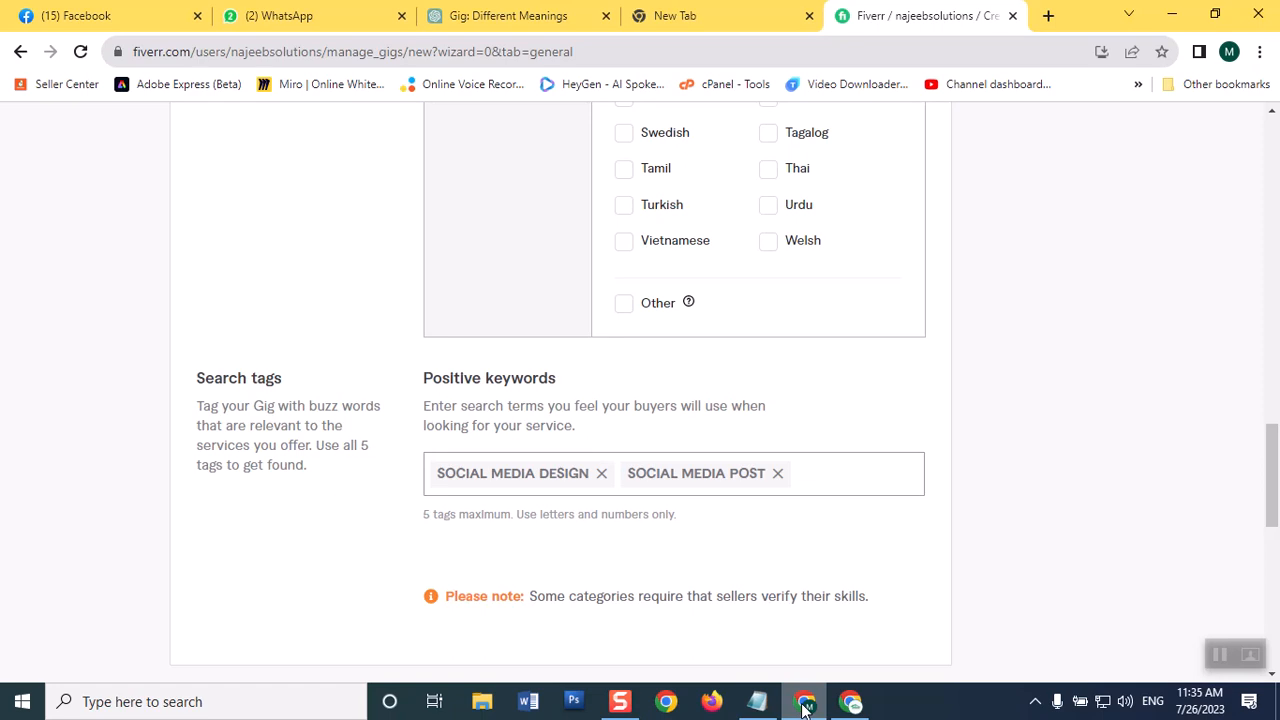
pyautogui.write('instagram post')
pyautogui.press('Return')
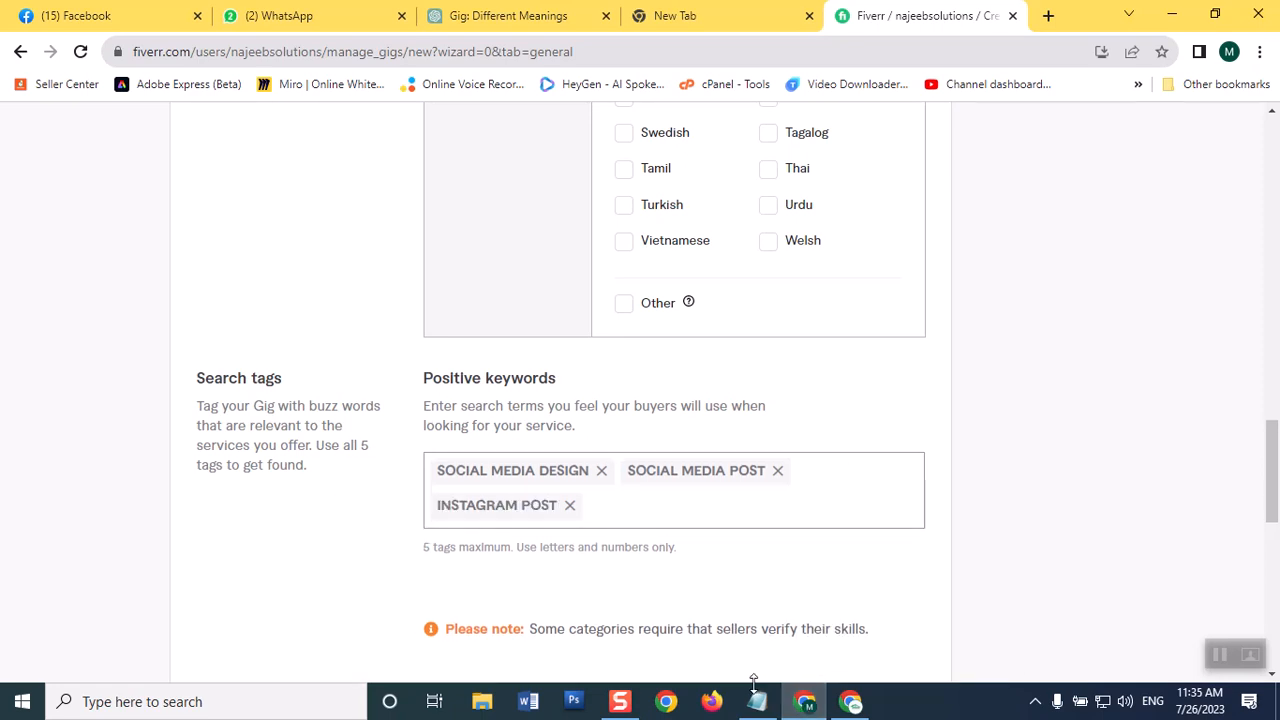
# - Check the keyword list once more and add "facebook ads" as the fourth search tag
pyautogui.click(860, 703)
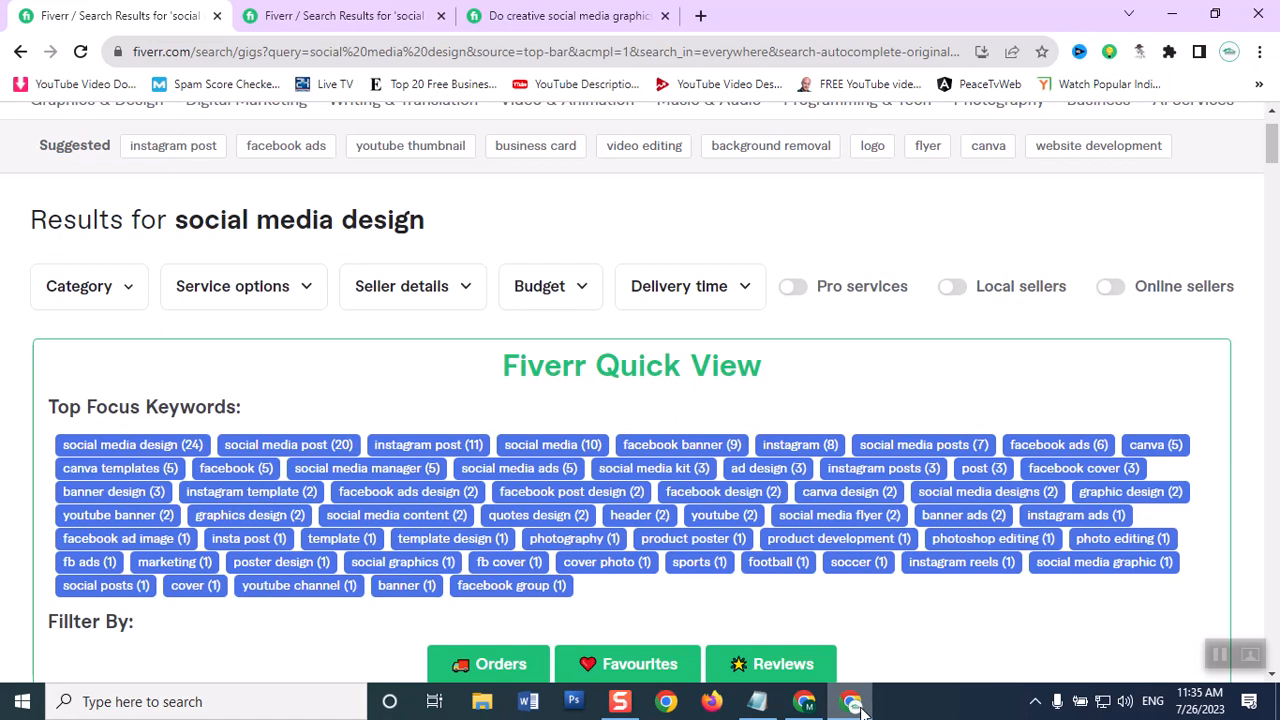
pyautogui.click(855, 704)
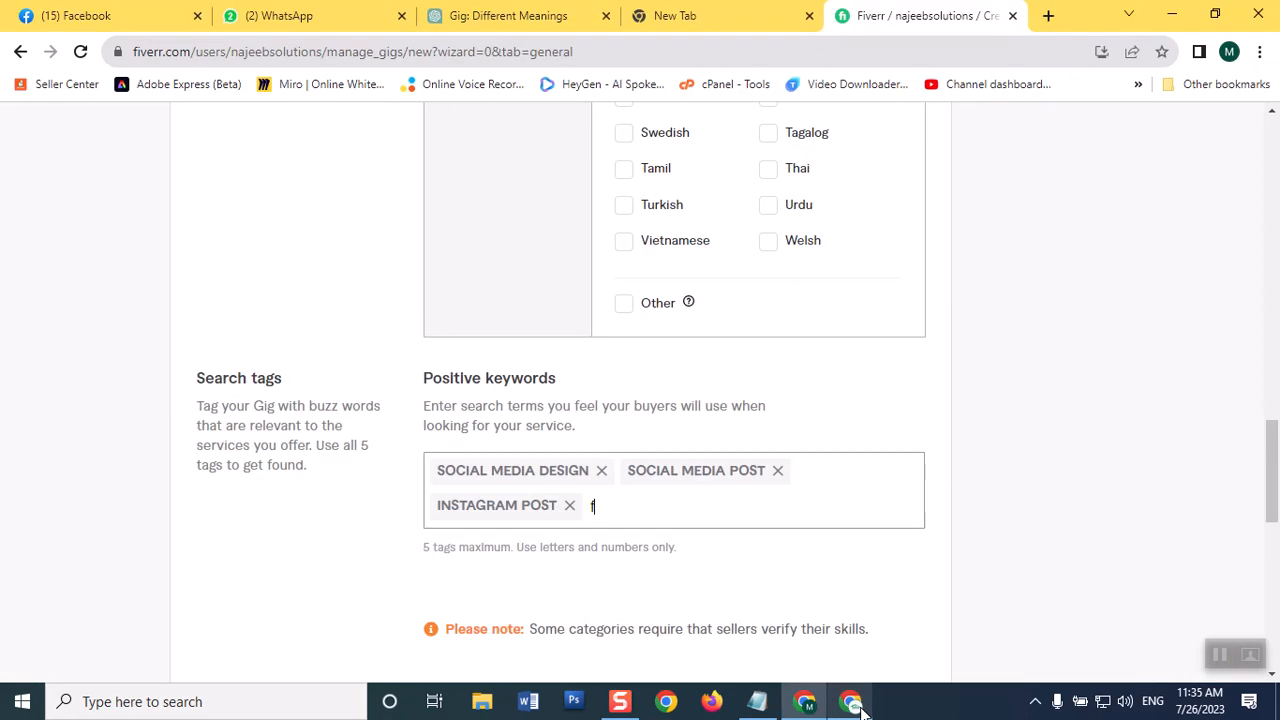
pyautogui.write('facebook ')
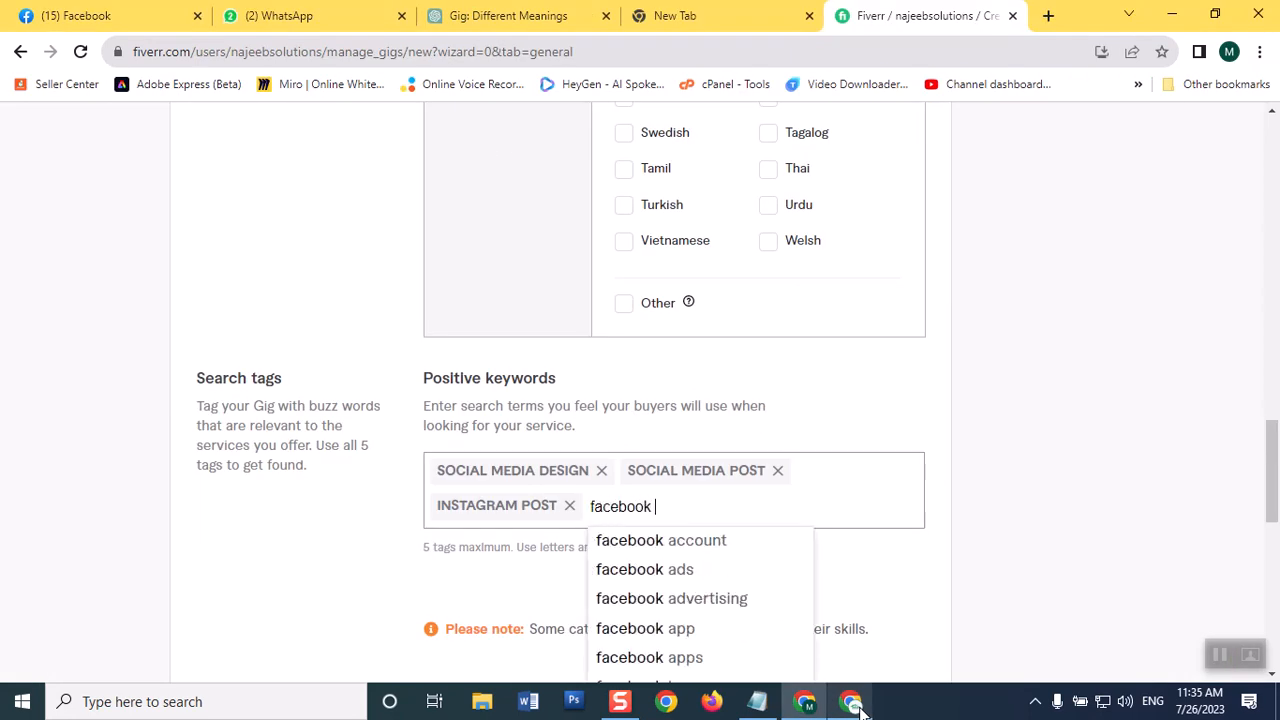
pyautogui.write('ads')
pyautogui.press('Return')
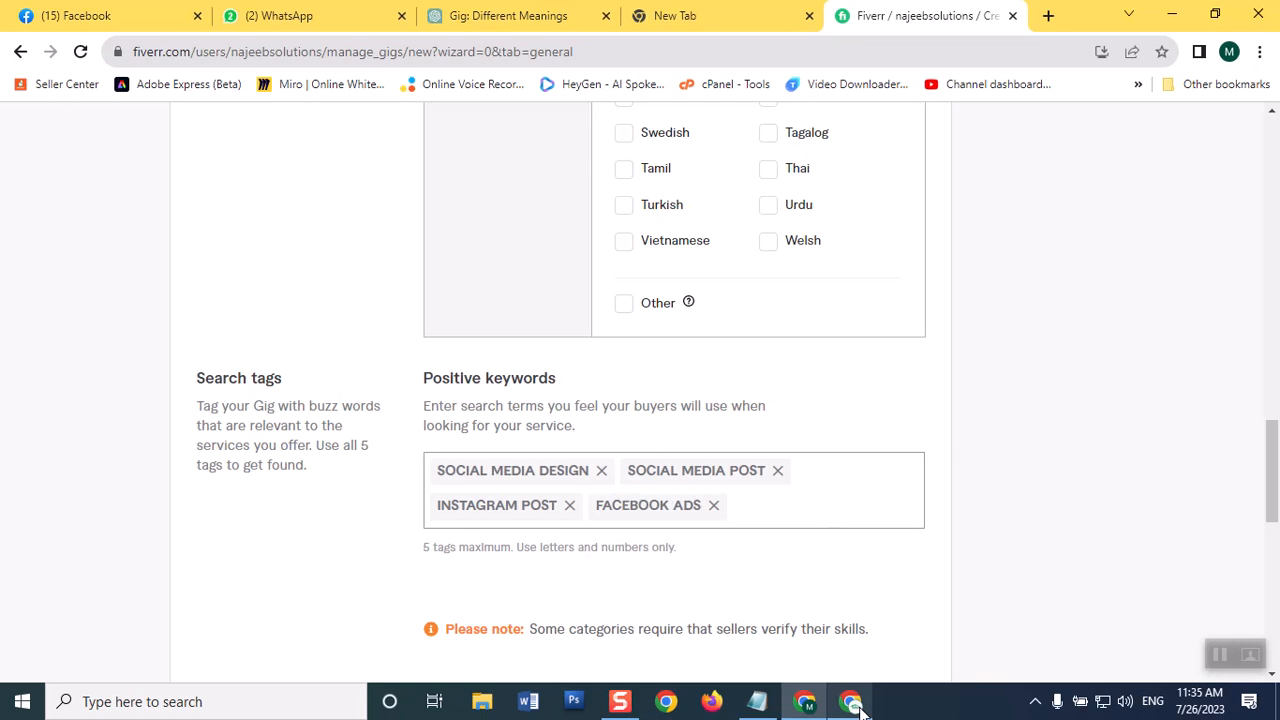
# - Insert the word "do" before "Crafting" in the gig title
pyautogui.moveTo(1277, 477); pyautogui.dragTo(1275, 208)
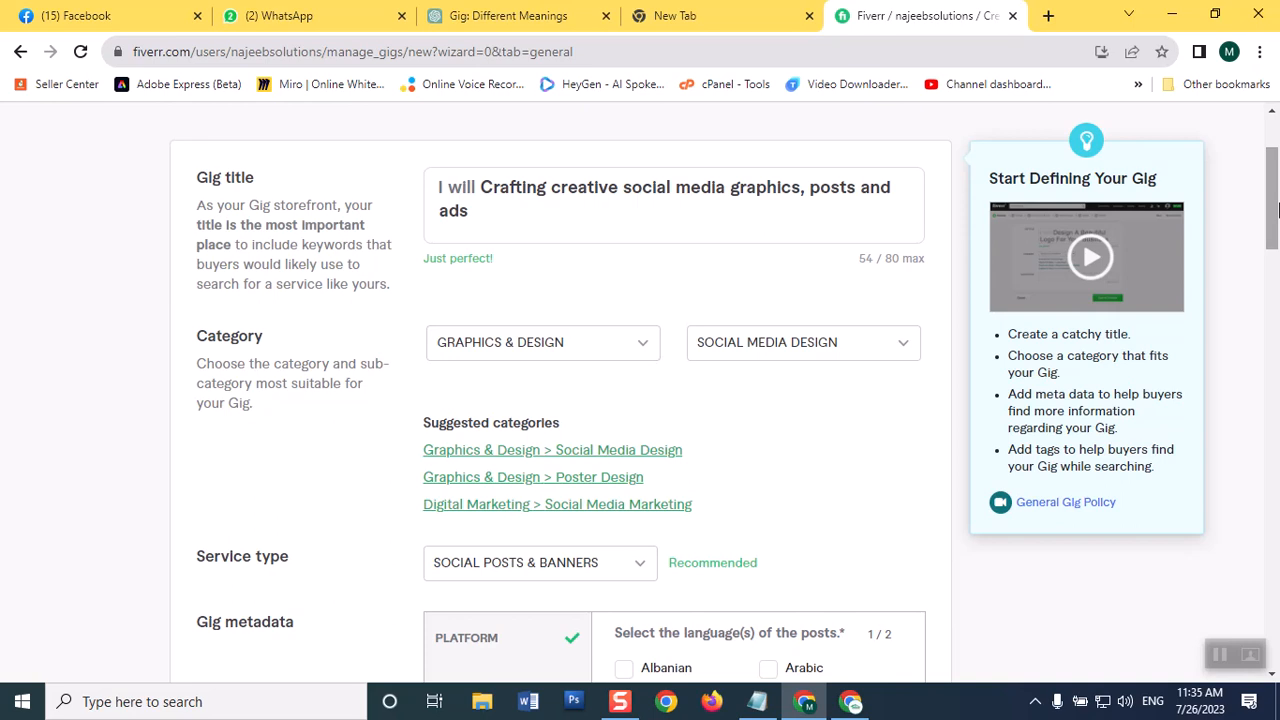
pyautogui.click(460, 213)
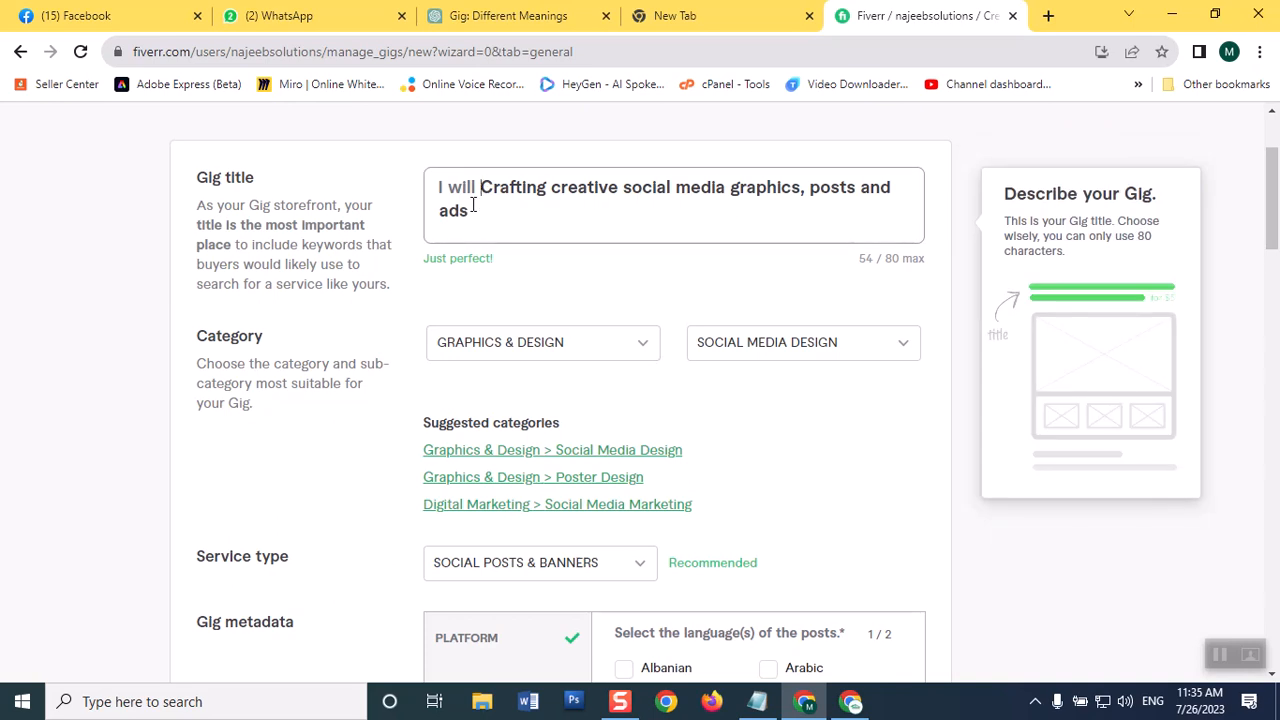
pyautogui.write('do')
pyautogui.press('BackSpace')
pyautogui.press('BackSpace')
pyautogui.write('do')
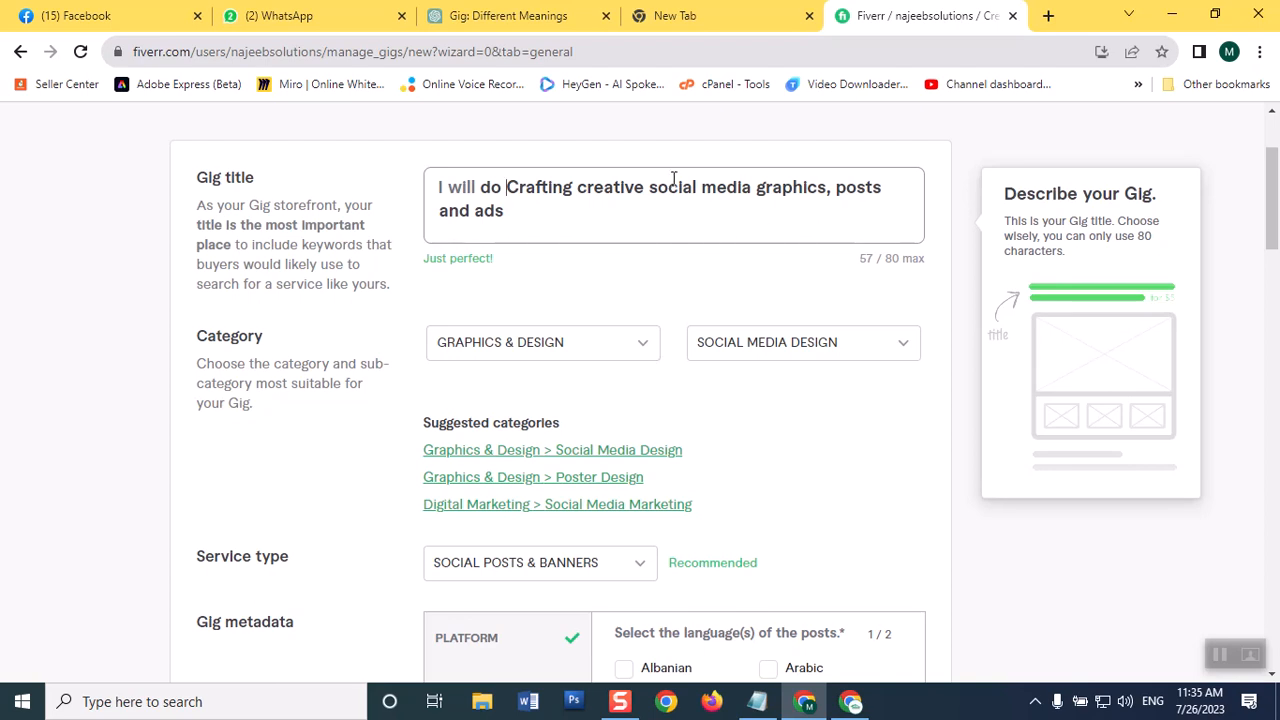
# - Copy the phrase "social media graphics" from the gig title and add it as a search tag
pyautogui.moveTo(651, 189); pyautogui.dragTo(829, 196)
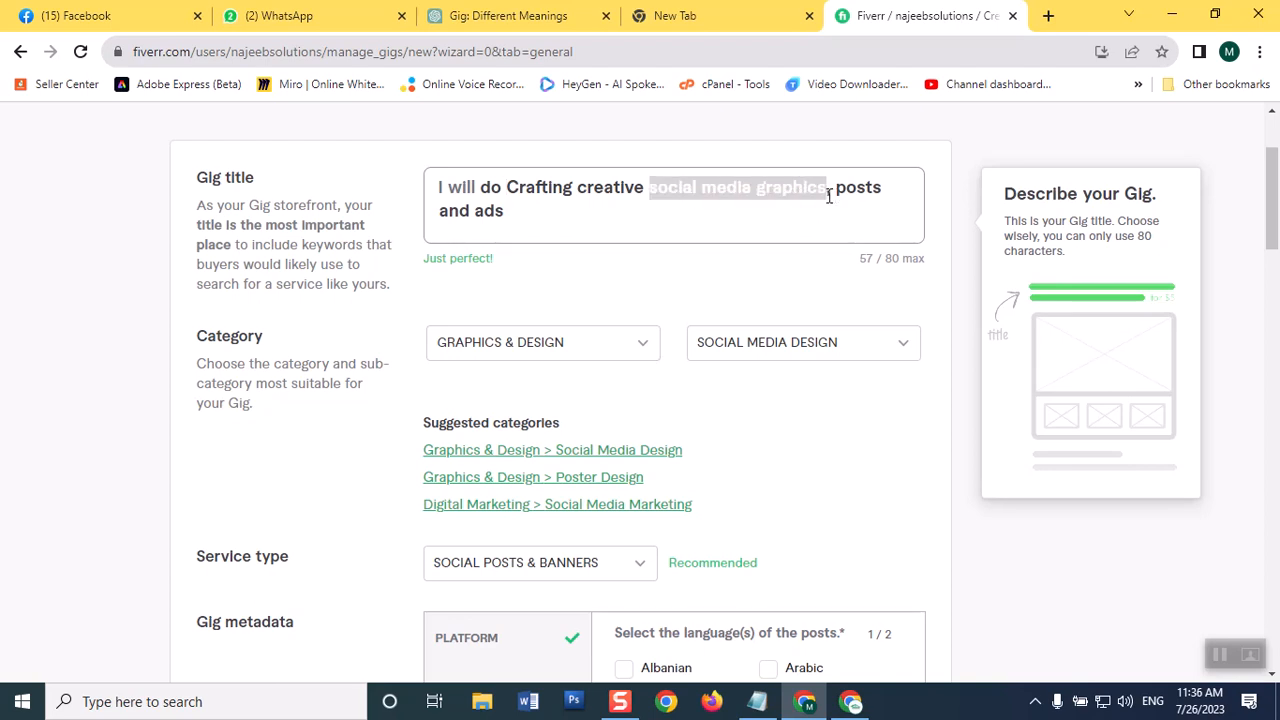
pyautogui.click(828, 196)
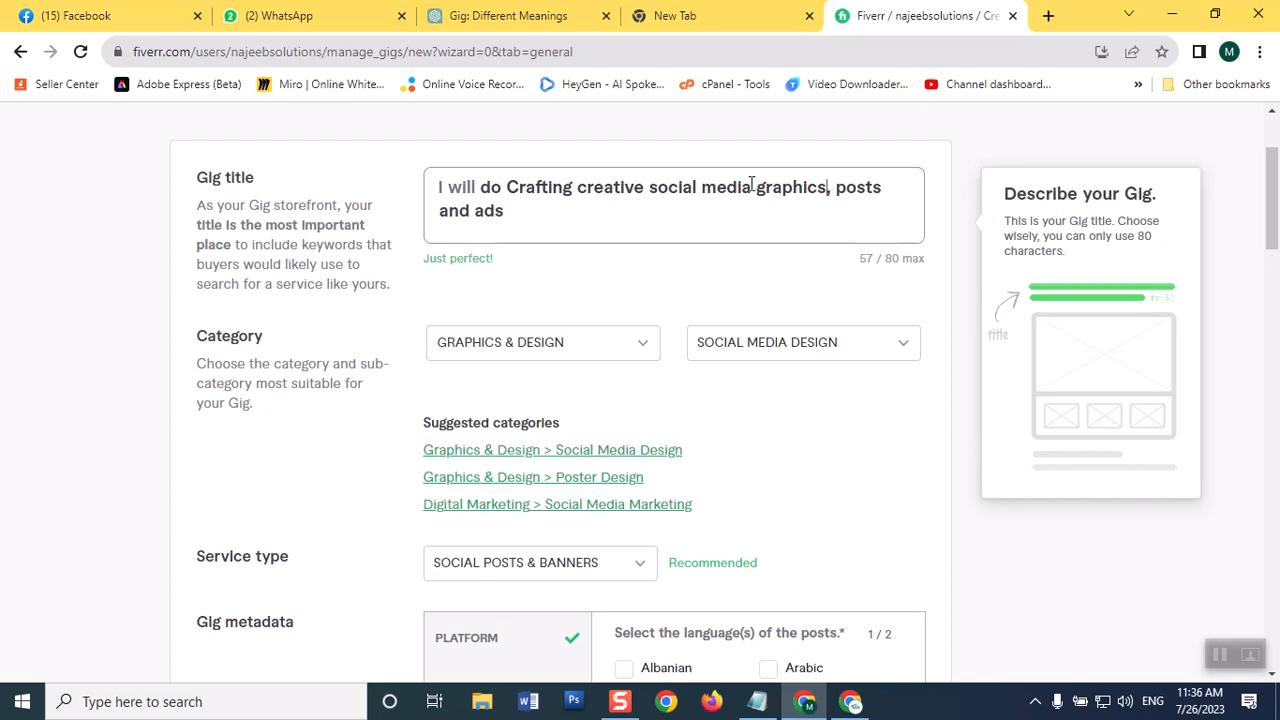
pyautogui.moveTo(650, 189); pyautogui.dragTo(799, 186)
pyautogui.rightClick(800, 186)
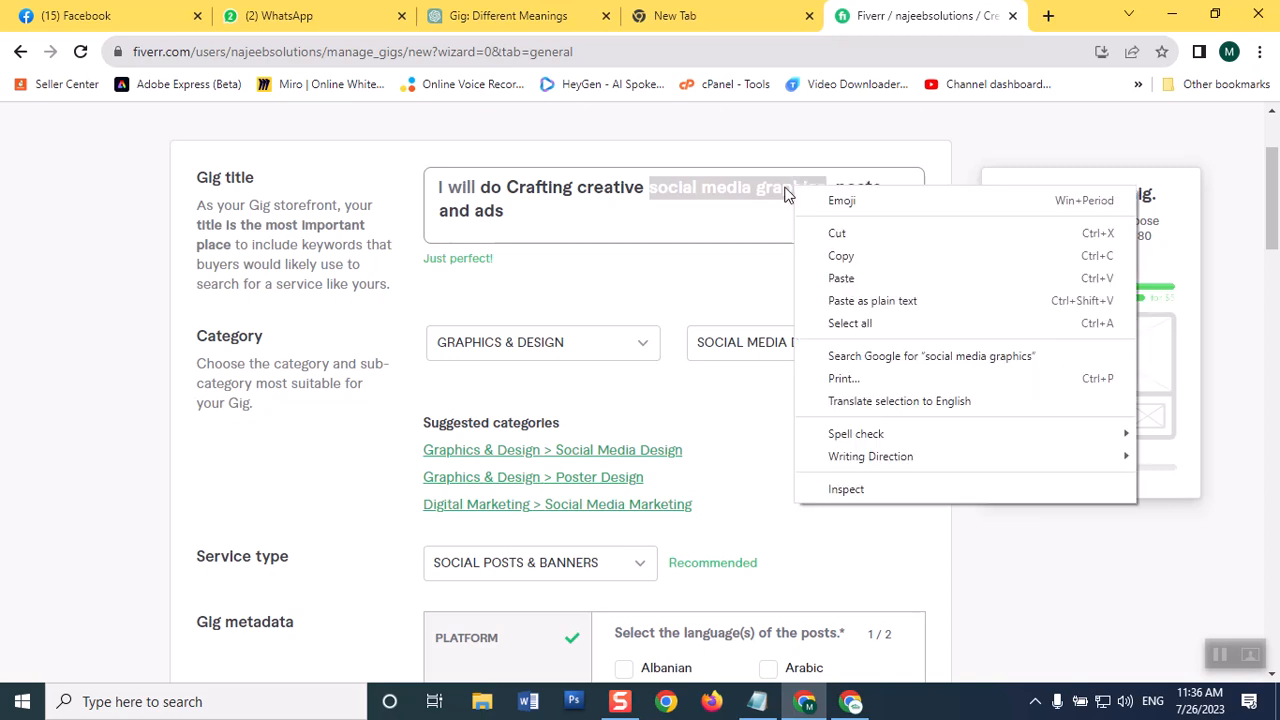
pyautogui.click(815, 255)
pyautogui.moveTo(1271, 230); pyautogui.dragTo(1231, 540)
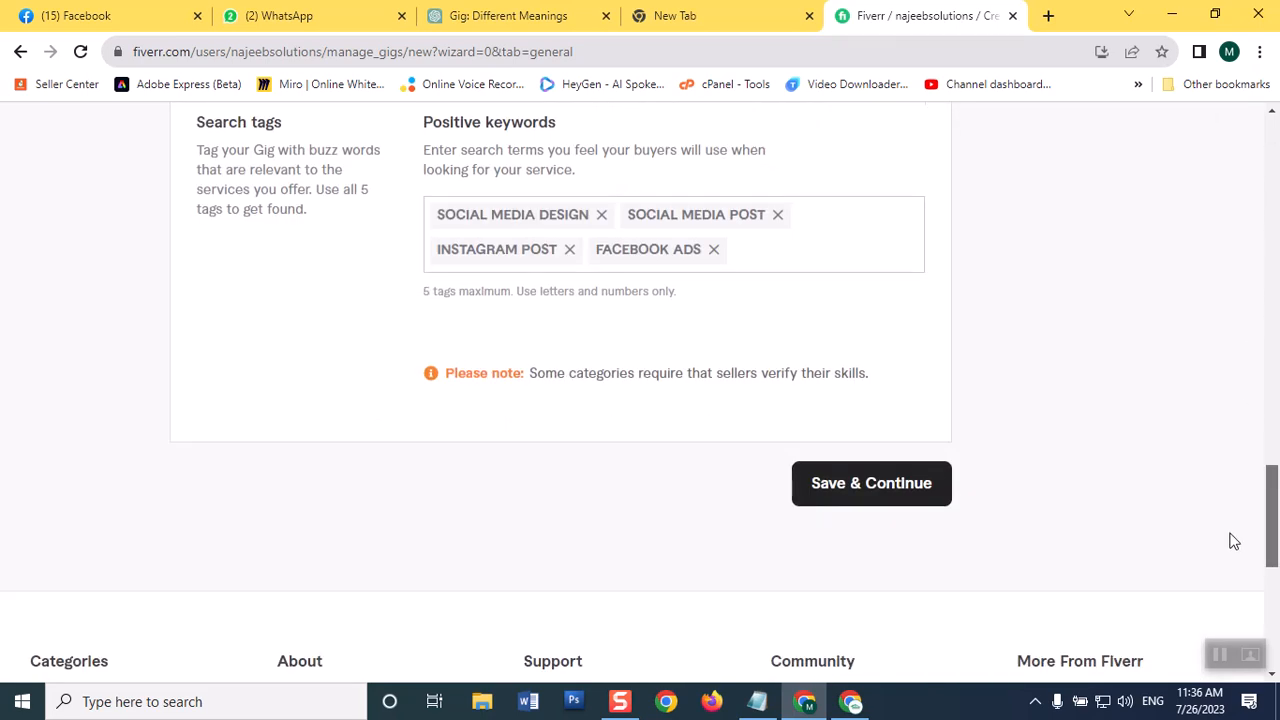
pyautogui.click(763, 247)
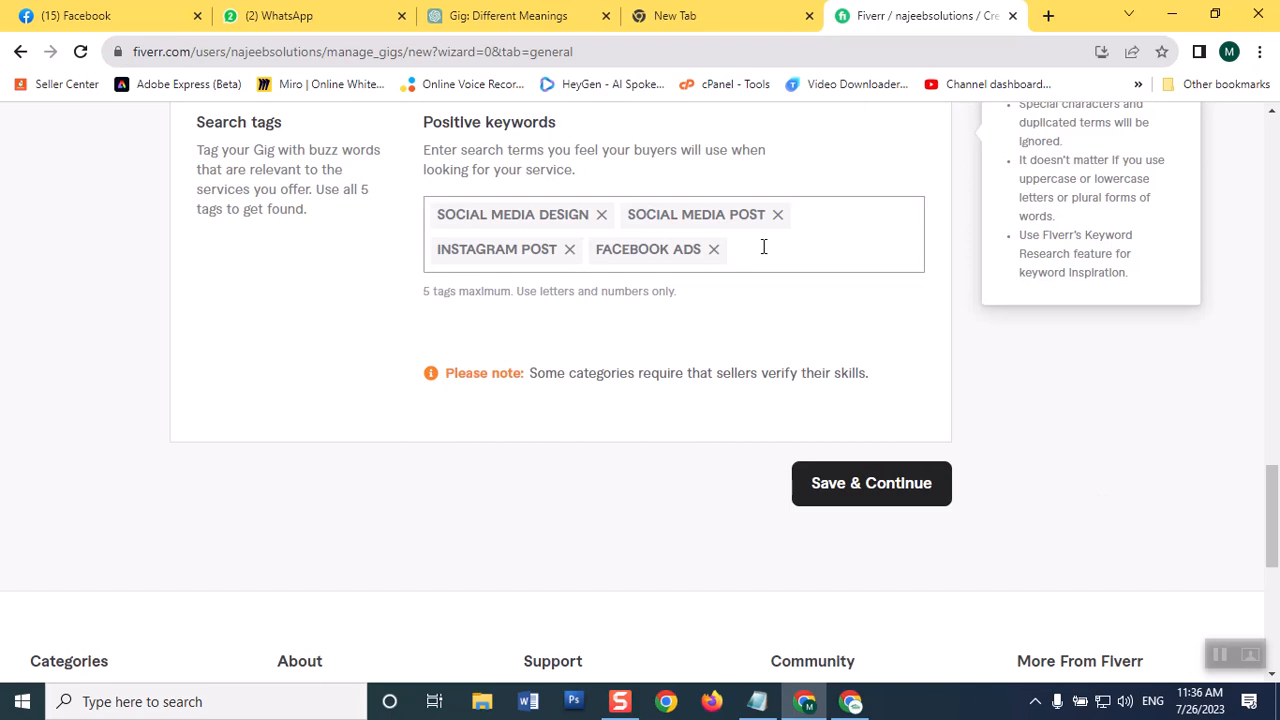
pyautogui.hotkey('ctrl', 'v')
pyautogui.press('Return')
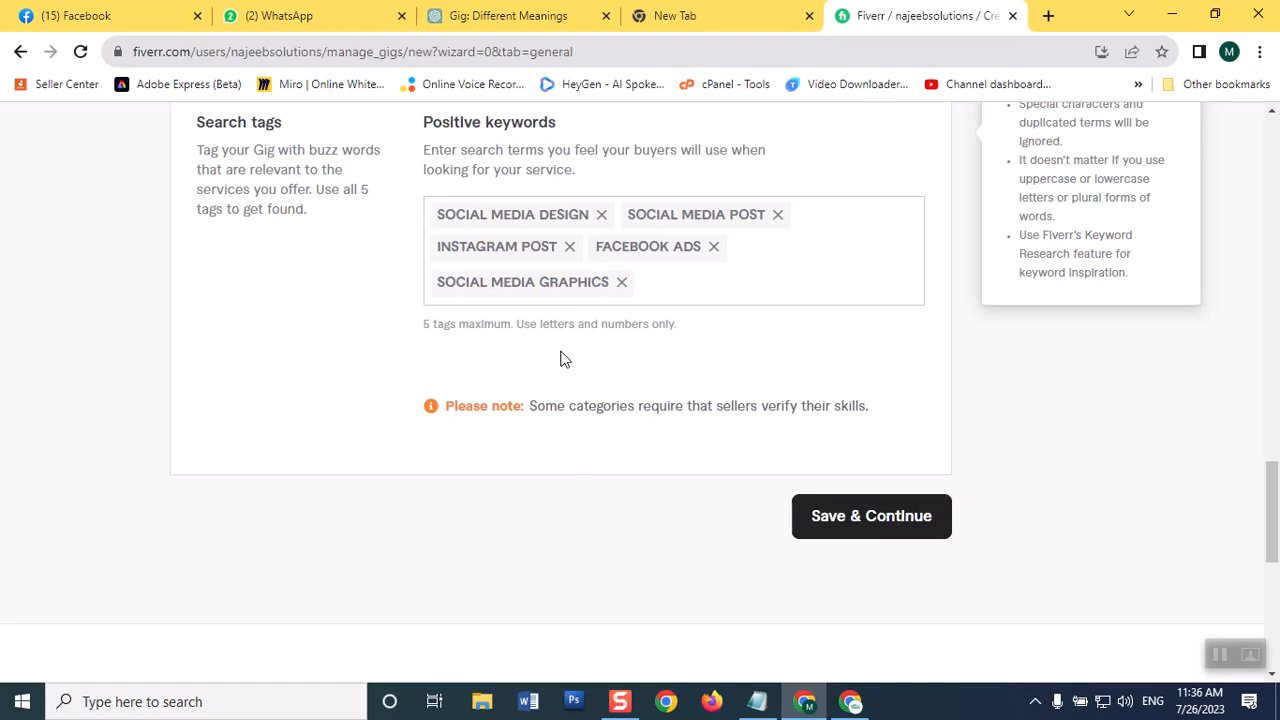
# - Replace the "facebook ads" search tag with "design stylish facebook design" and try to save the gig overview
pyautogui.click(716, 252)
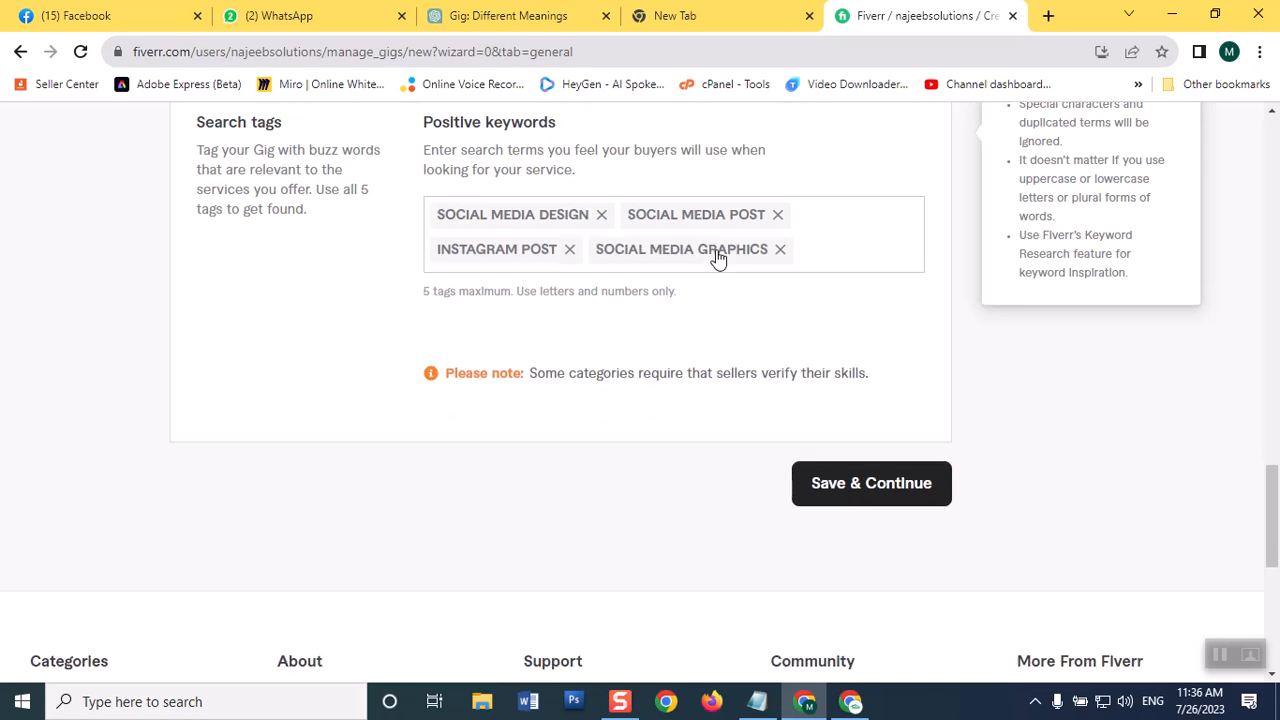
pyautogui.click(842, 258)
pyautogui.write('design')
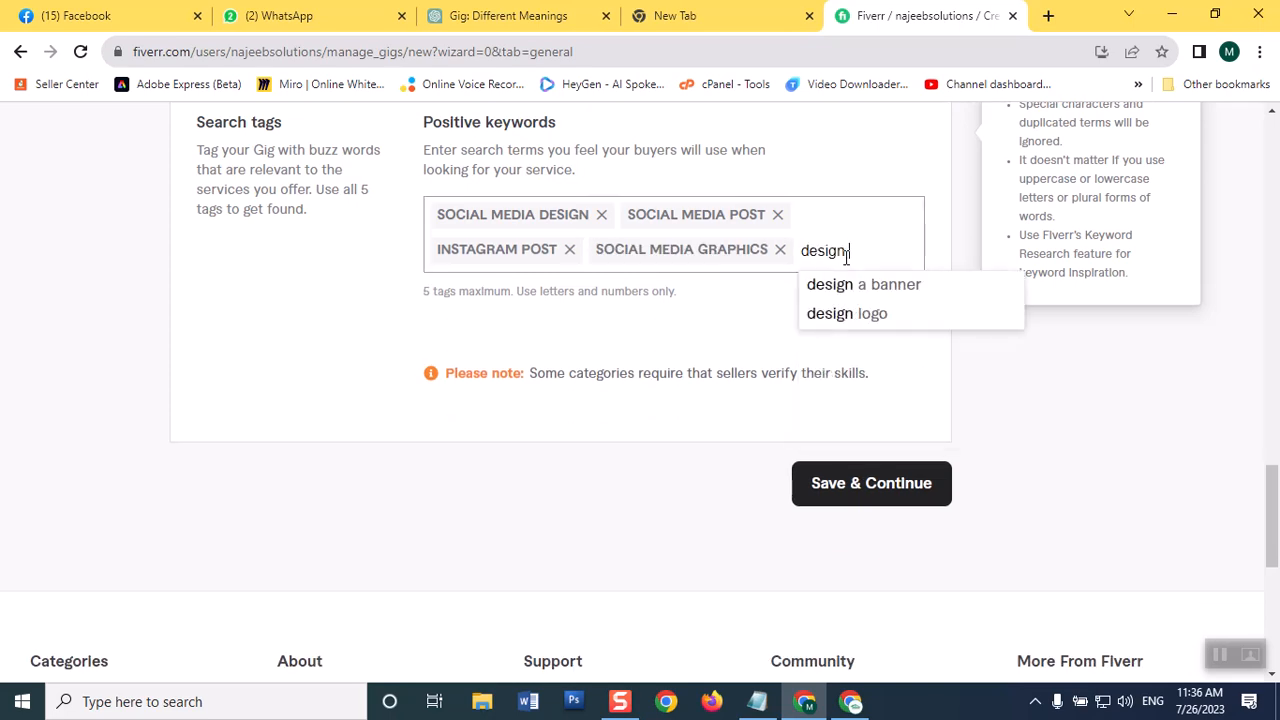
pyautogui.write(' stylish')
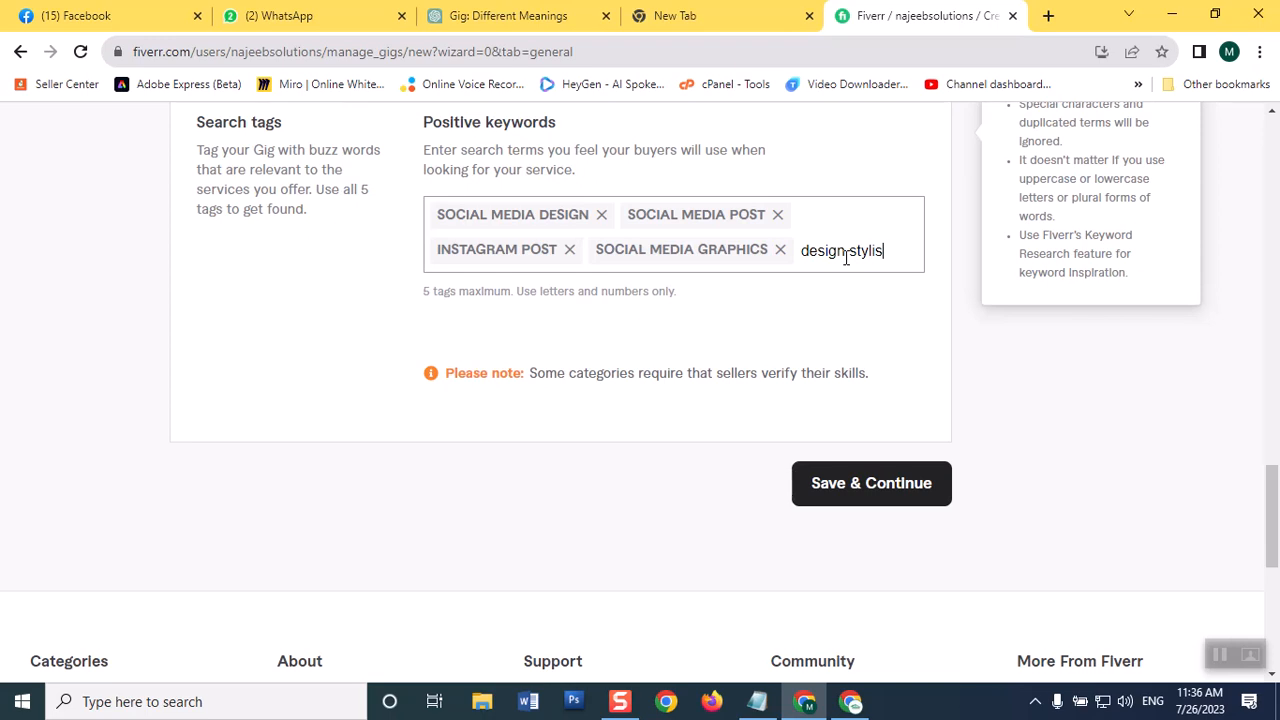
pyautogui.write('ce')
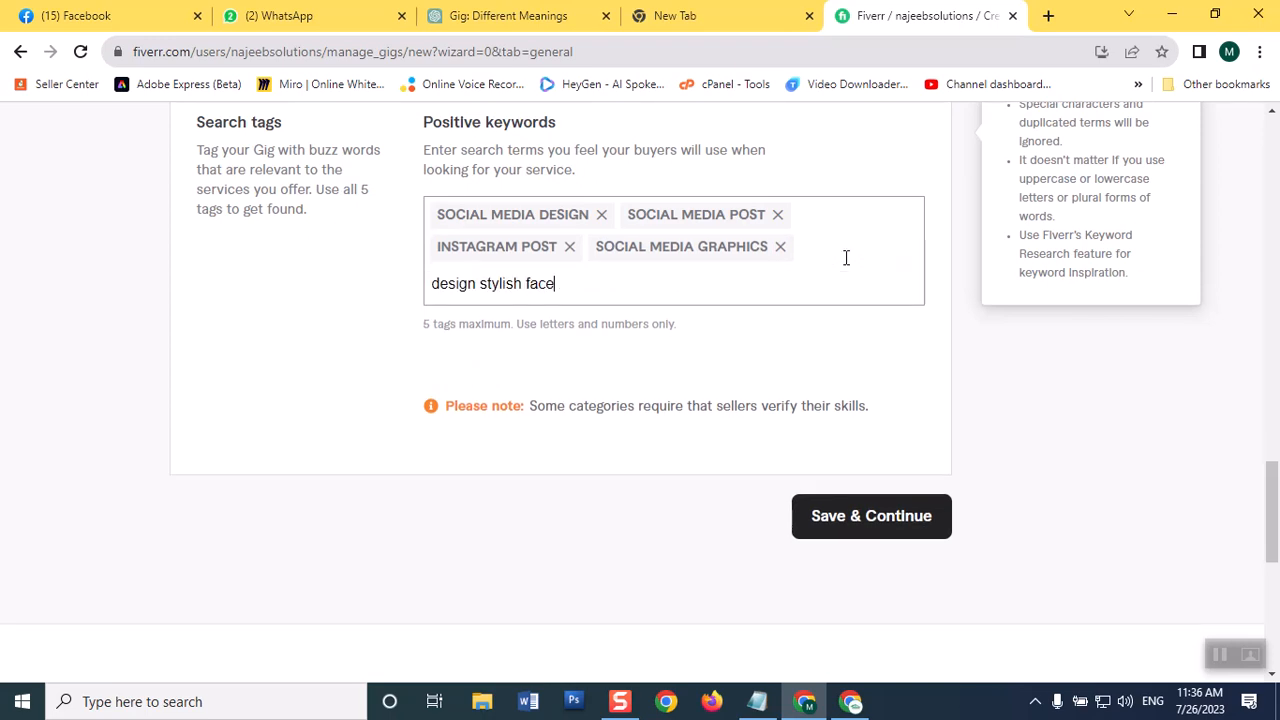
pyautogui.write('book design')
pyautogui.press('Return')
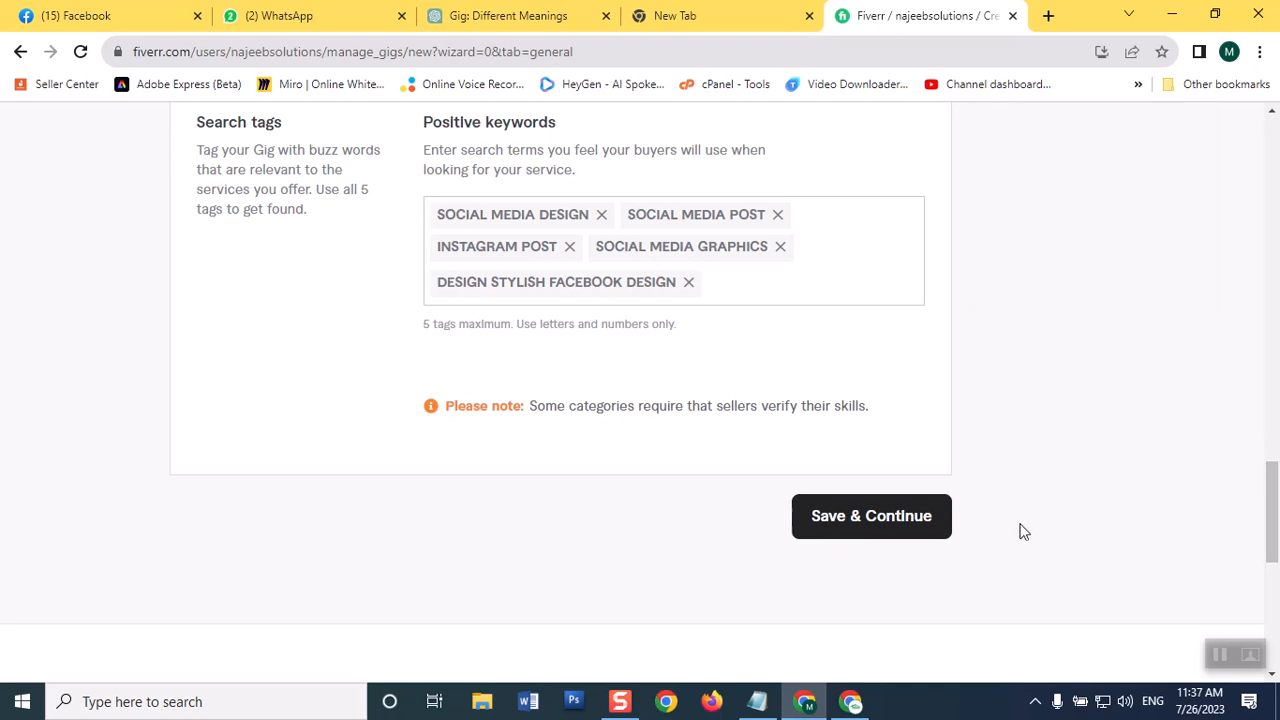
pyautogui.click(880, 517)
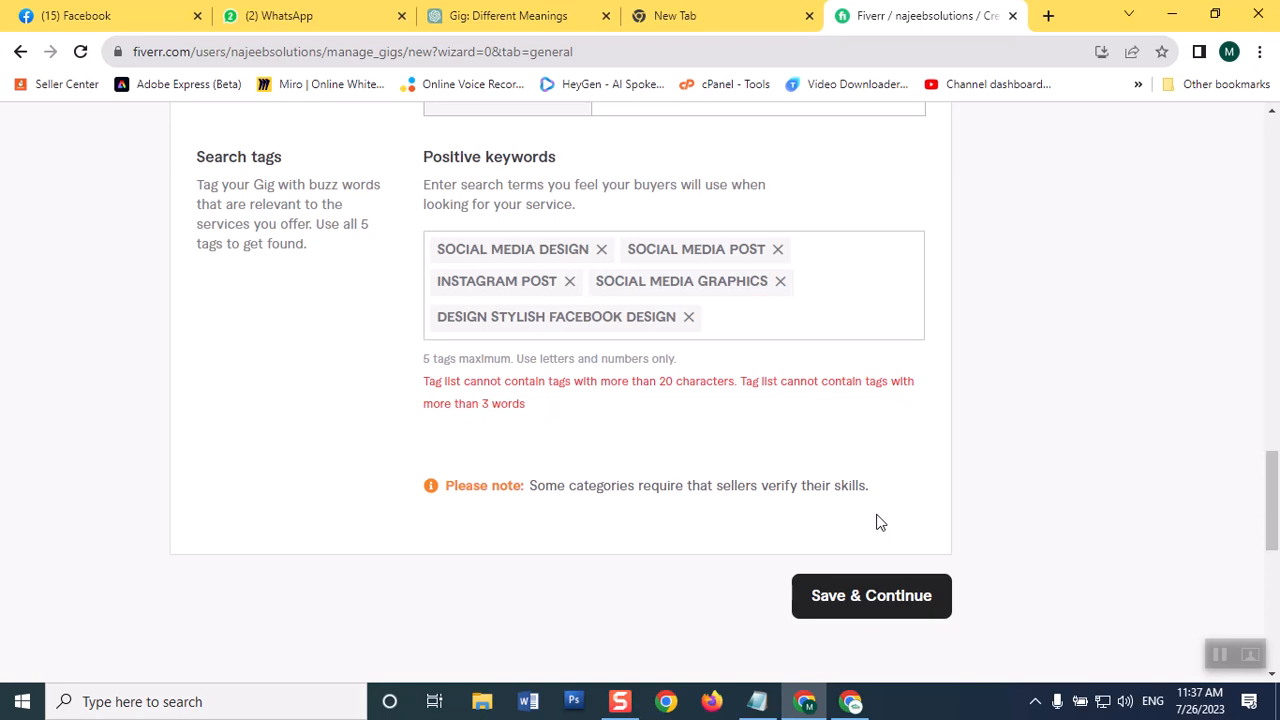
# - Replace the "design stylish facebook design" search tag with the suggested "facebook ads" and try to save the gig overview again
pyautogui.doubleClick(552, 319)
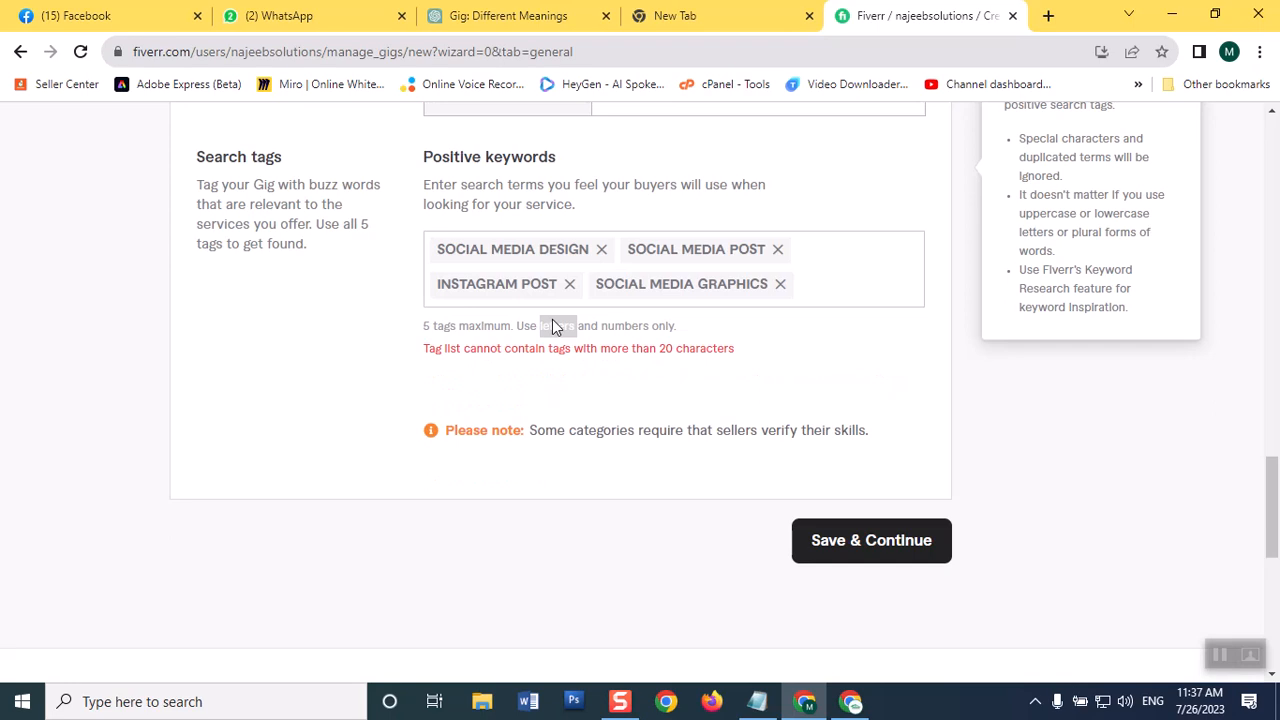
pyautogui.click(840, 297)
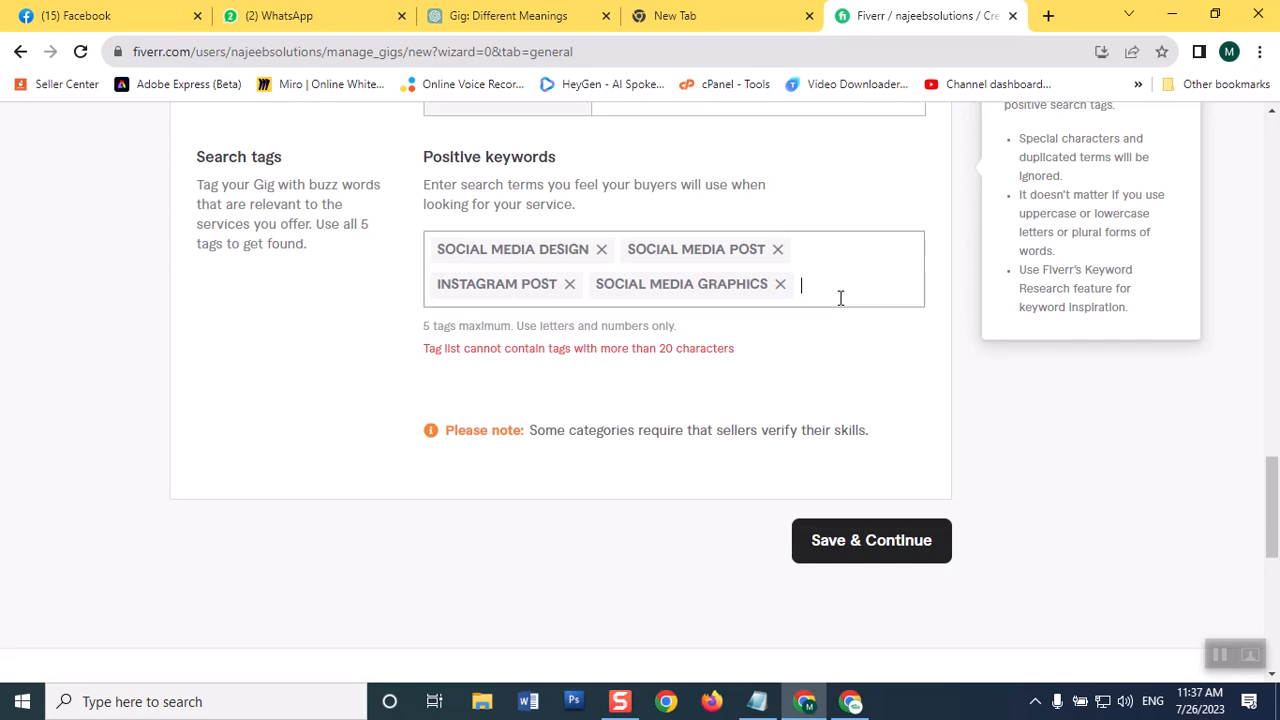
pyautogui.write('face')
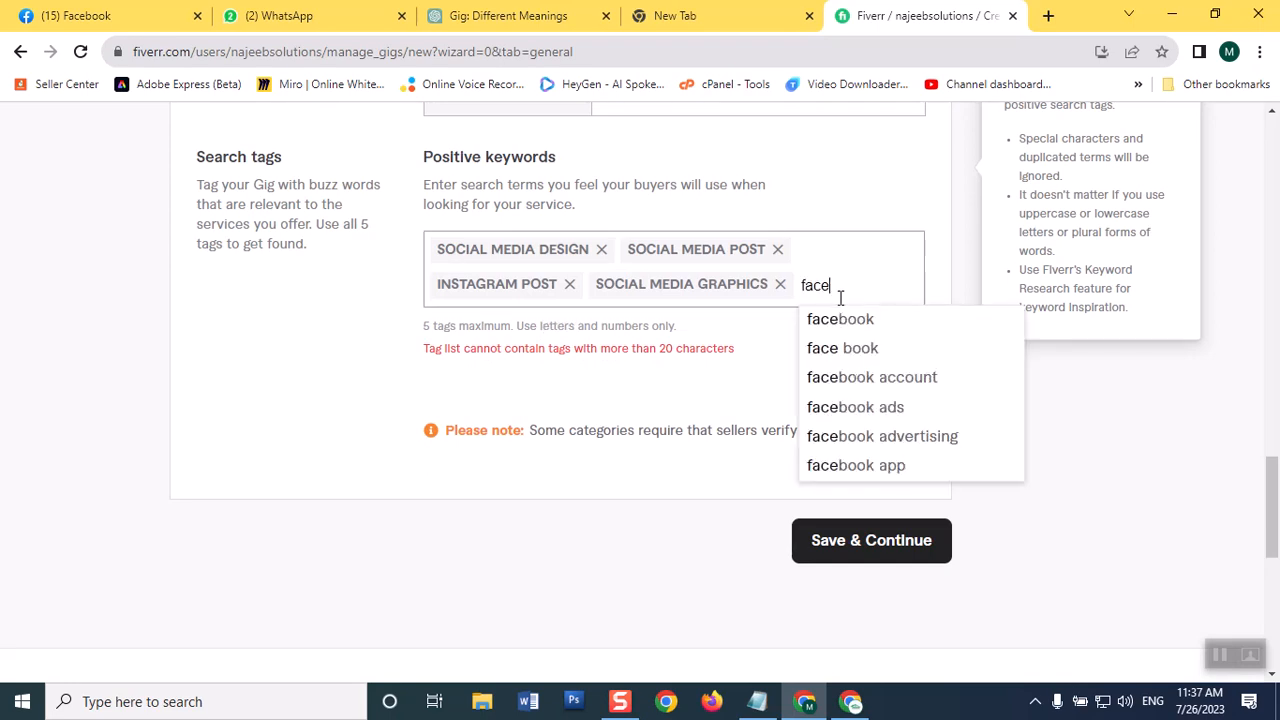
pyautogui.write('b')
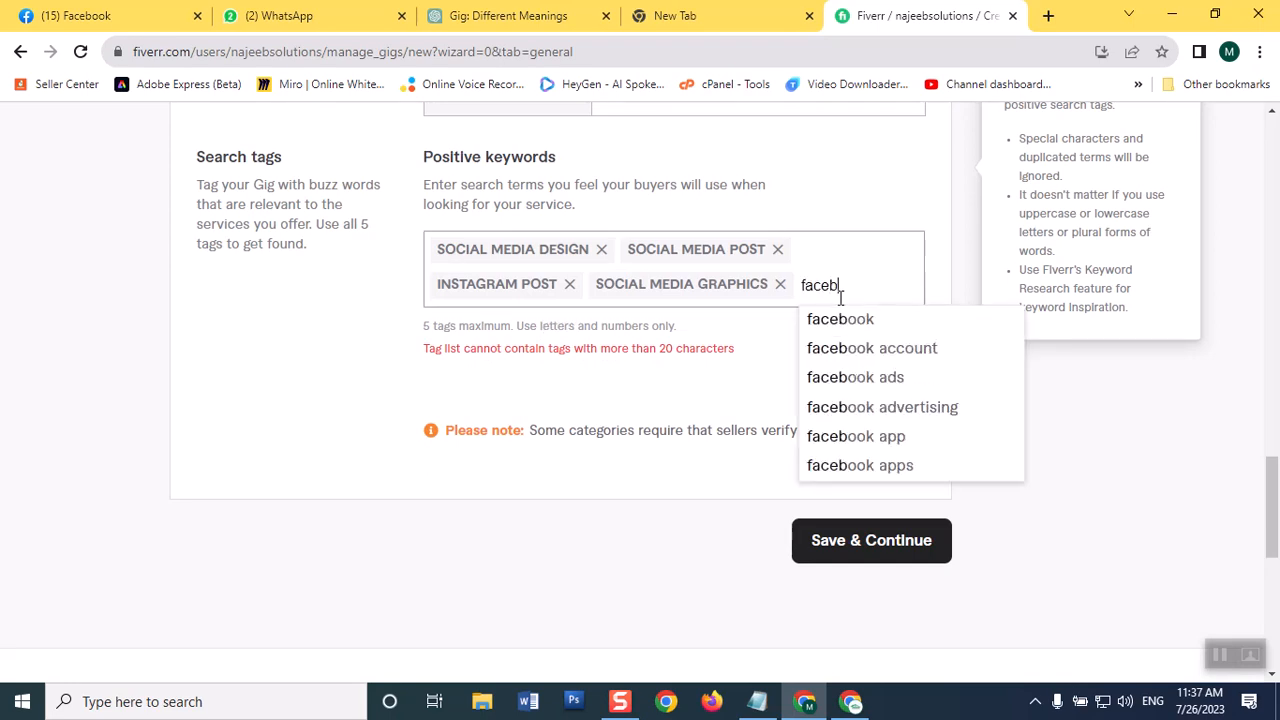
pyautogui.write('ook')
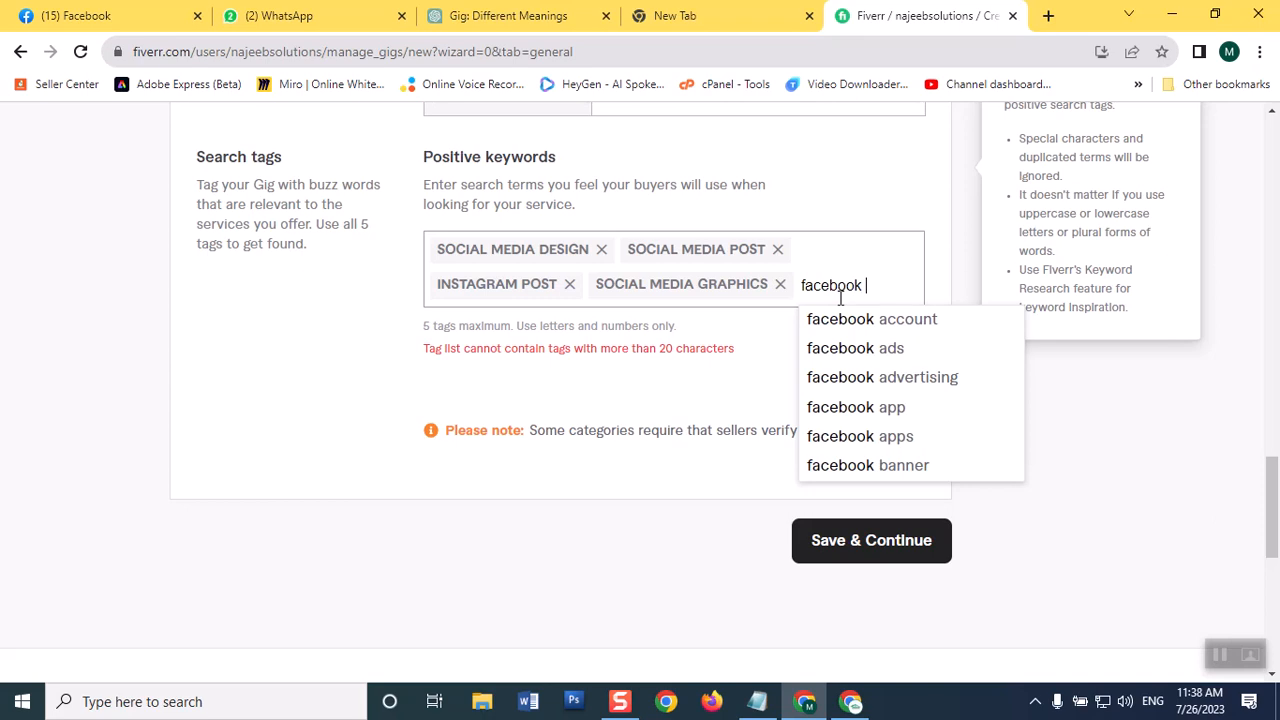
pyautogui.click(877, 348)
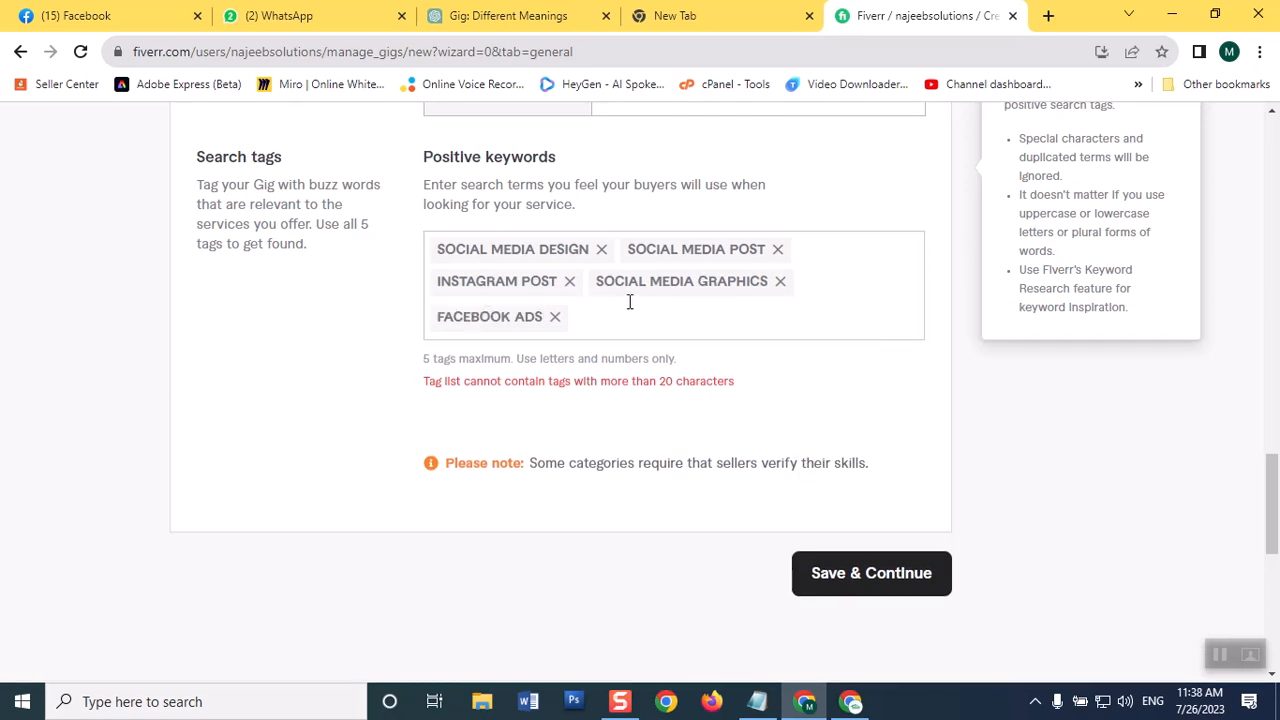
pyautogui.click(916, 572)
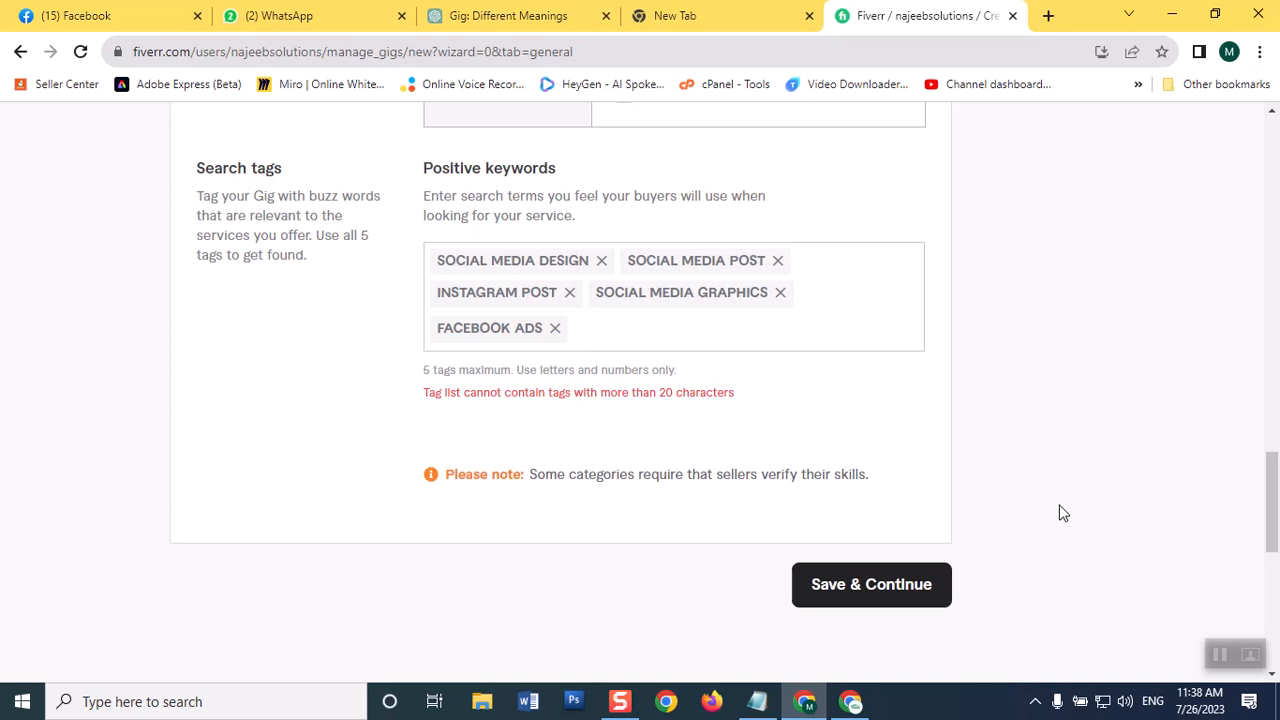
pyautogui.click(913, 592)
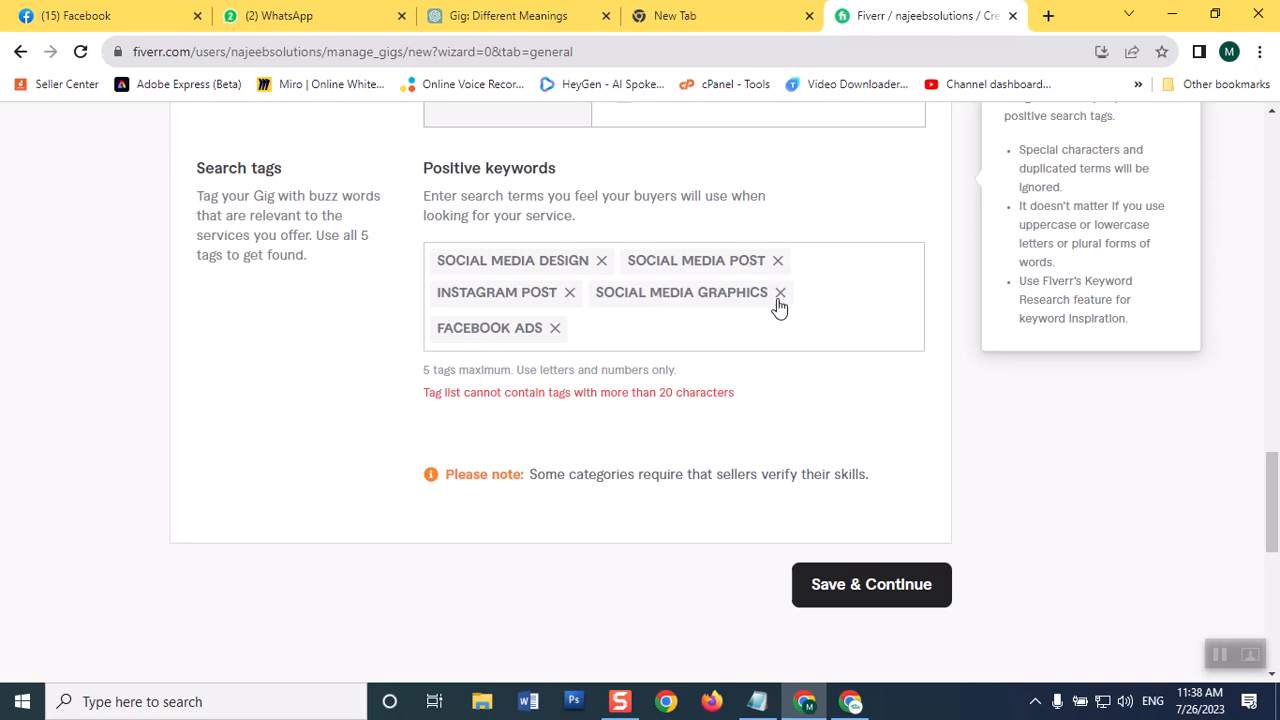
# - Remove the "social media graphics" and "facebook ads" search tags and add "social media" as the fourth tag
pyautogui.click(695, 308)
pyautogui.click(694, 297)
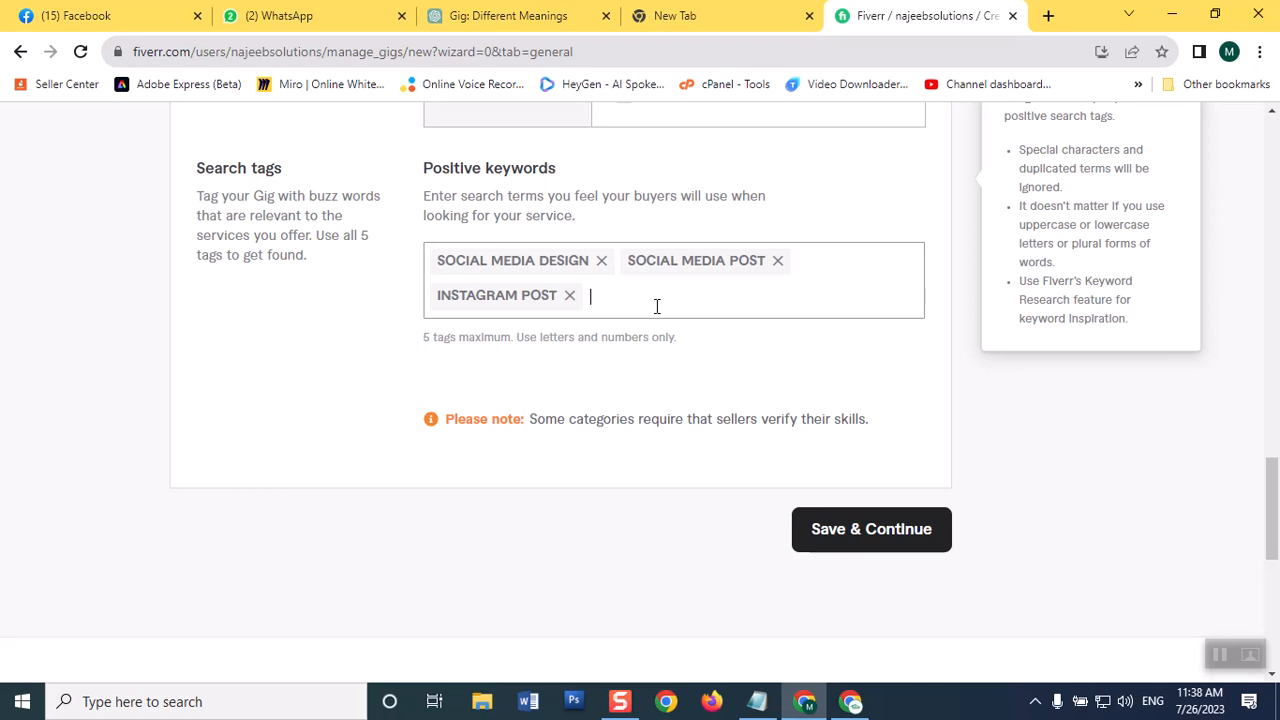
pyautogui.write('social media ')
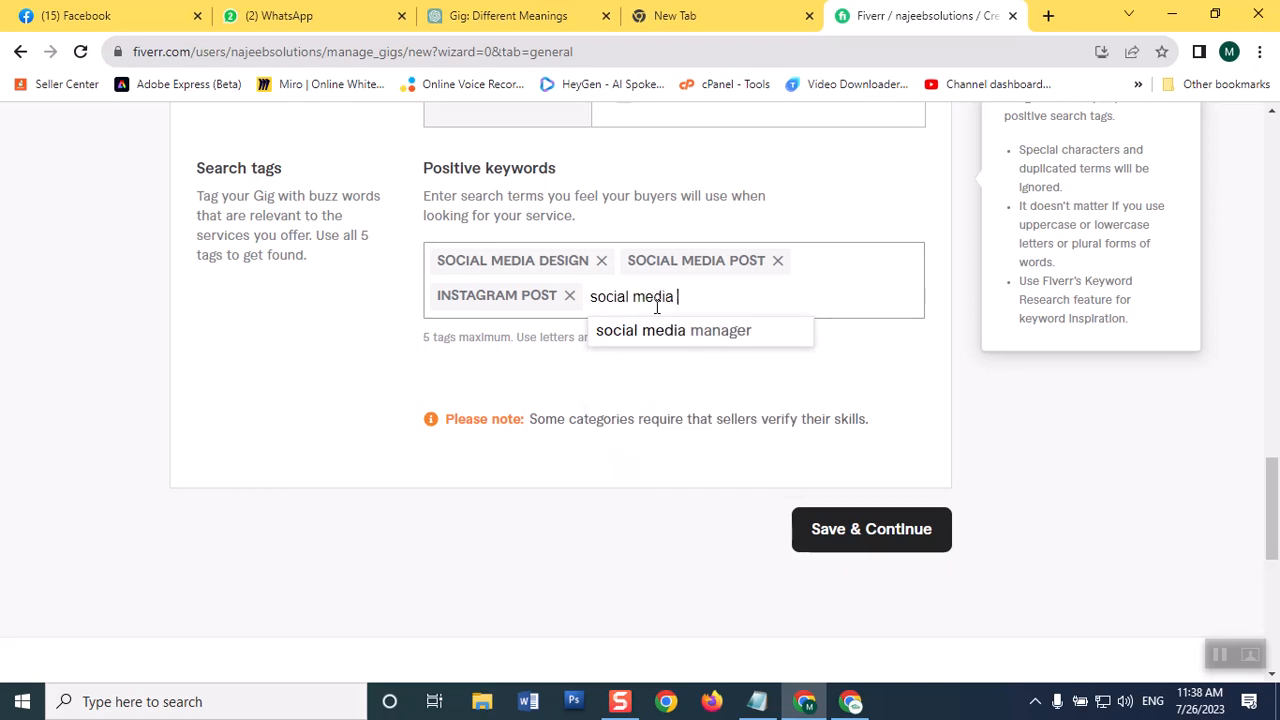
pyautogui.write('d')
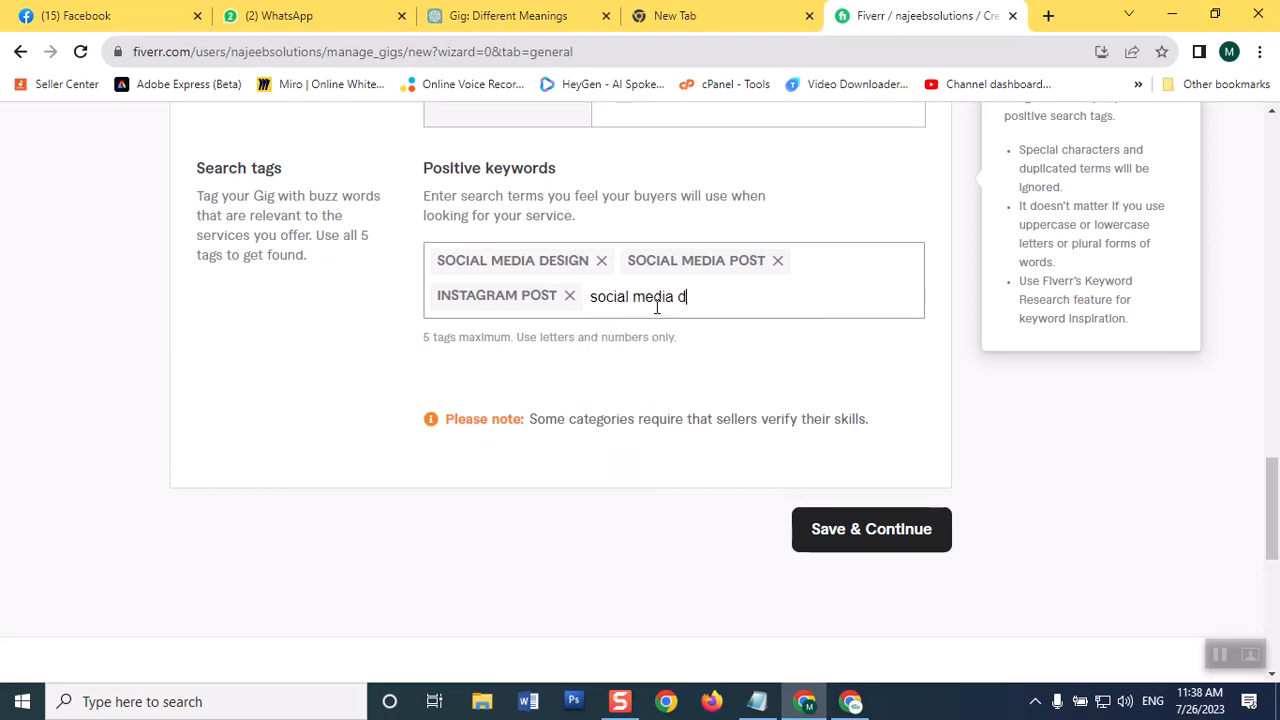
pyautogui.press('BackSpace')
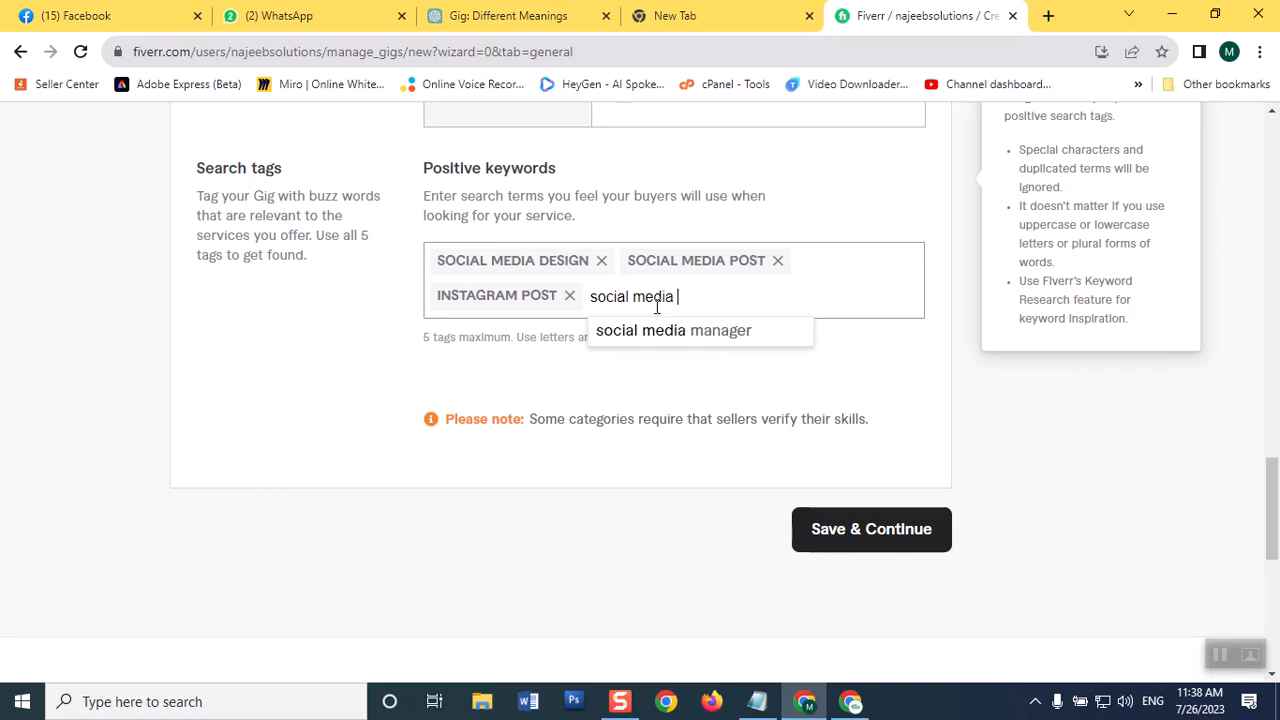
pyautogui.press('Return')
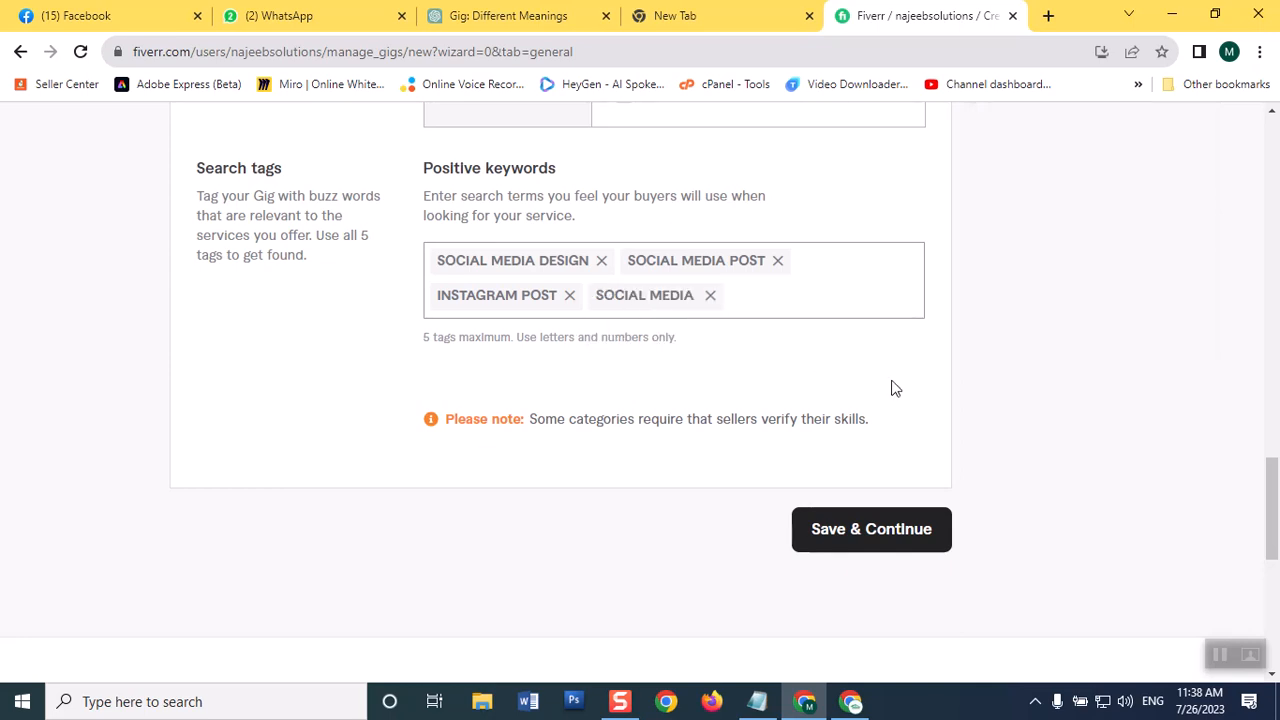
# - Check the top focus keywords, add "facebook banner" as the fifth search tag, and save the overview to continue to pricing
pyautogui.click(855, 704)
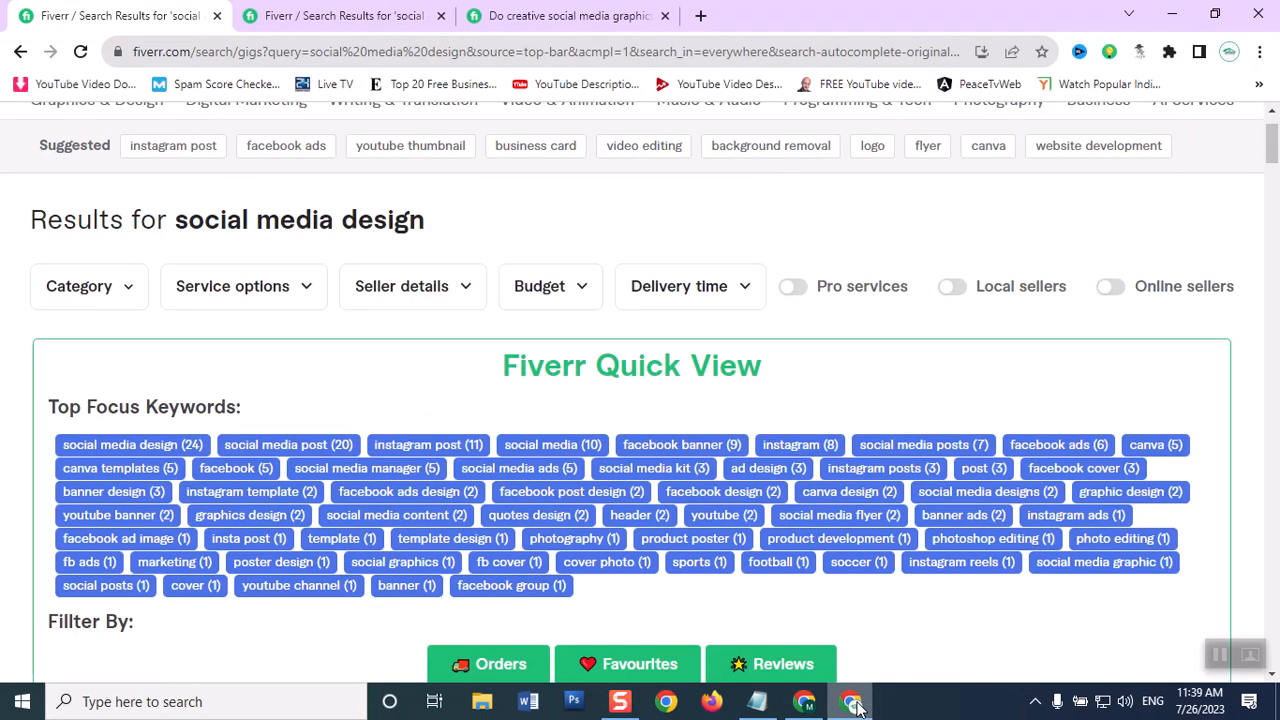
pyautogui.click(855, 704)
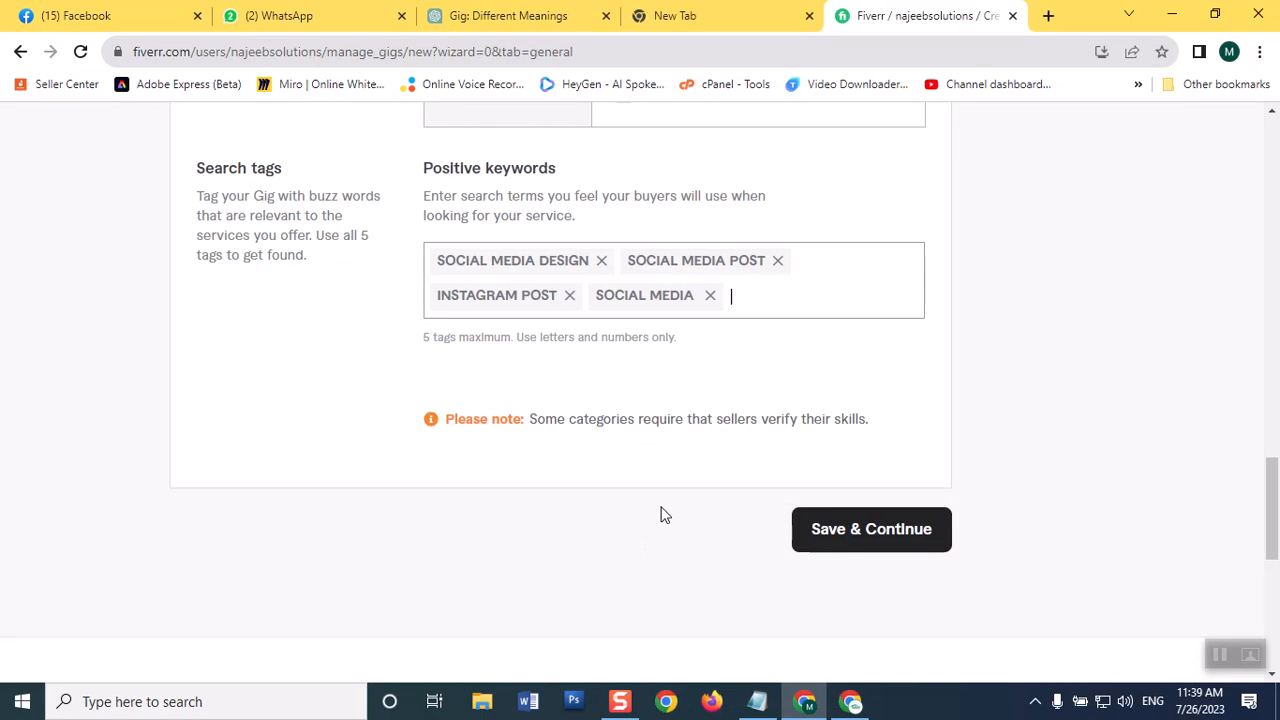
pyautogui.write('facebook ')
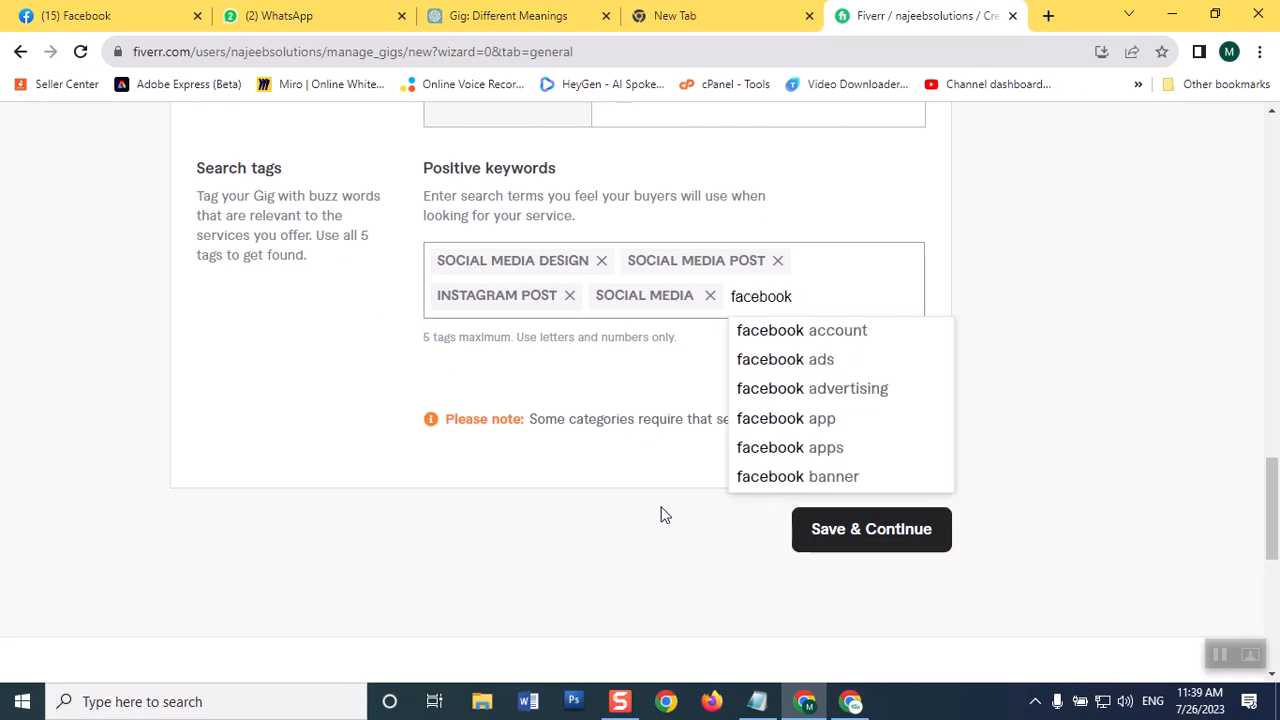
pyautogui.write('banner')
pyautogui.press('Return')
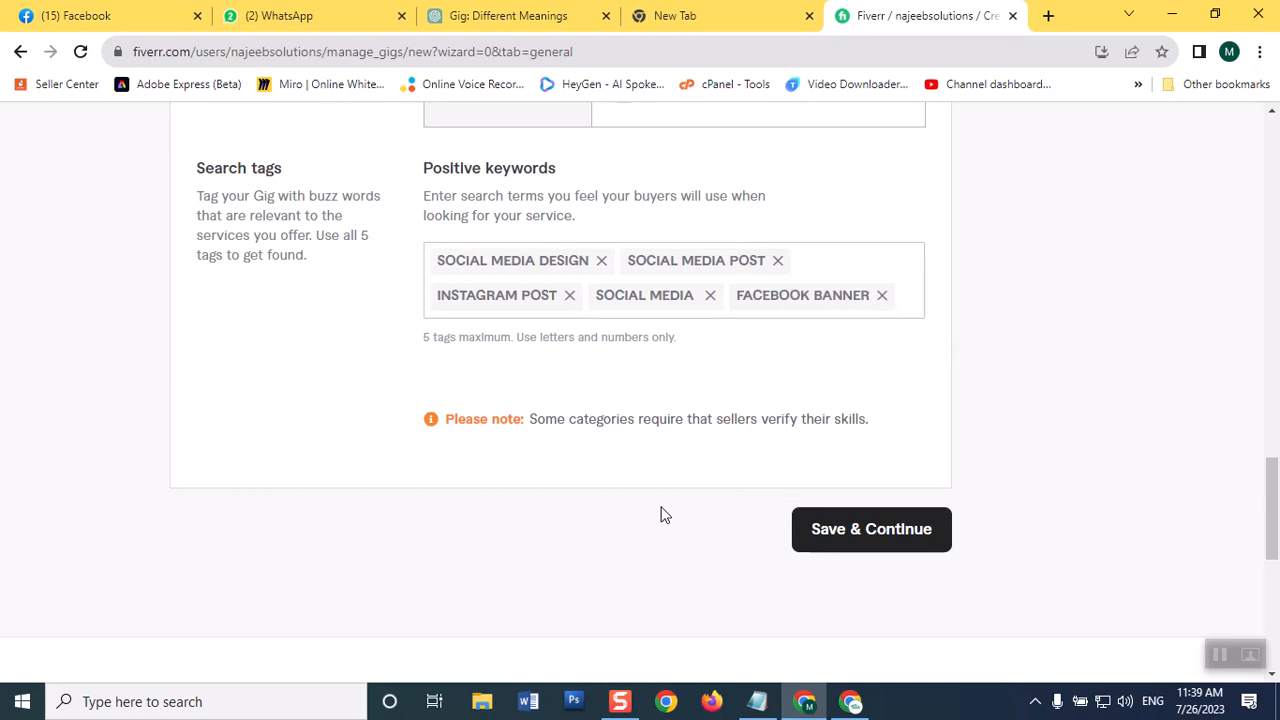
pyautogui.click(885, 527)
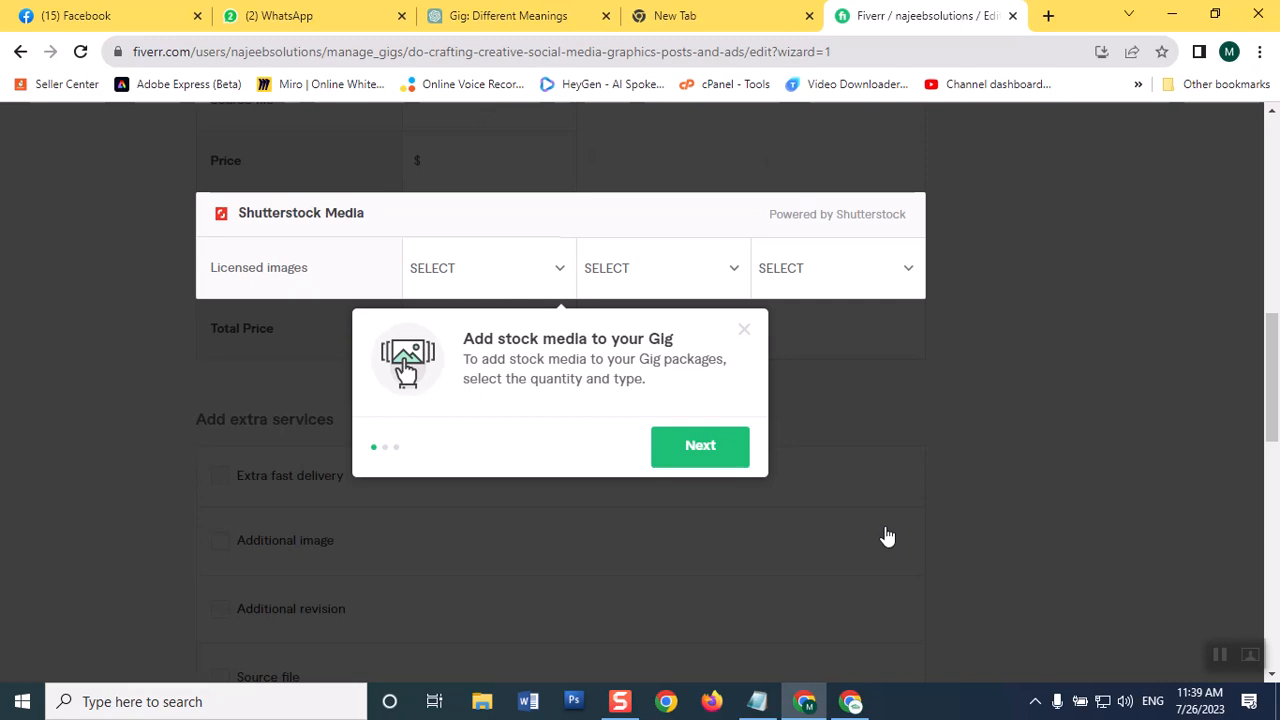
# - Go through the stock media introduction to its end, dismiss it, and return to the packages table
pyautogui.click(703, 444)
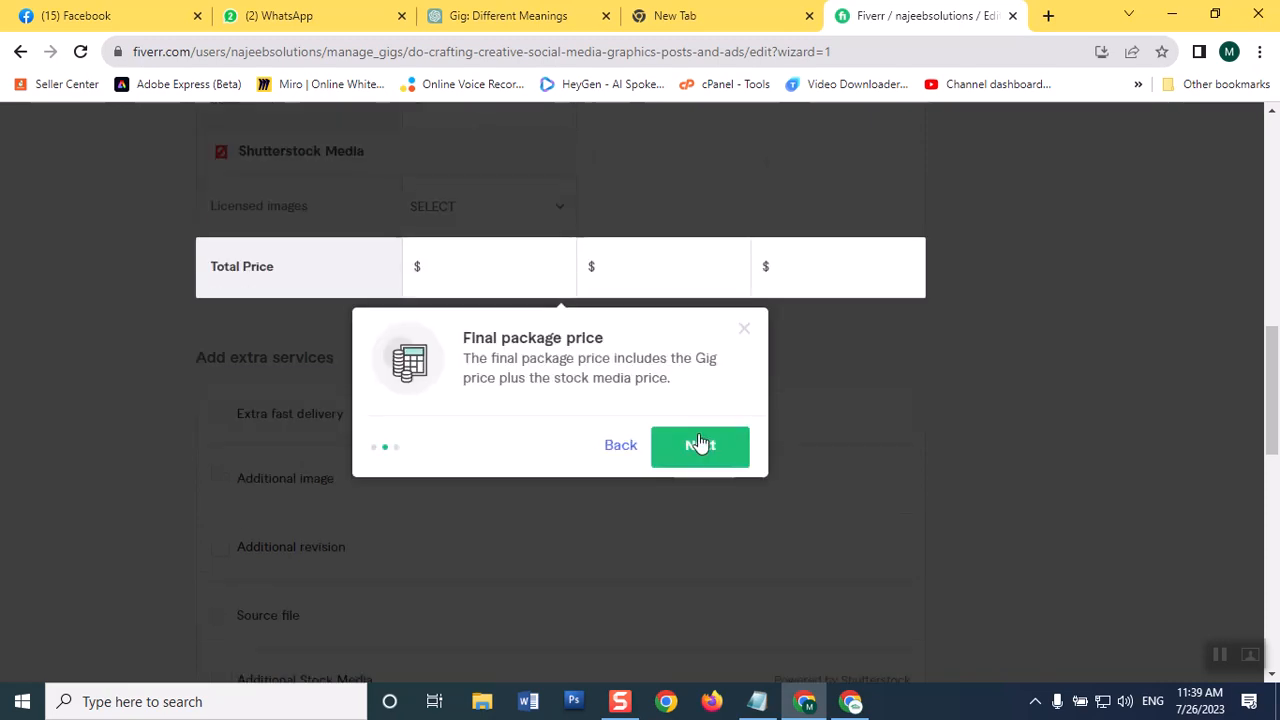
pyautogui.click(678, 450)
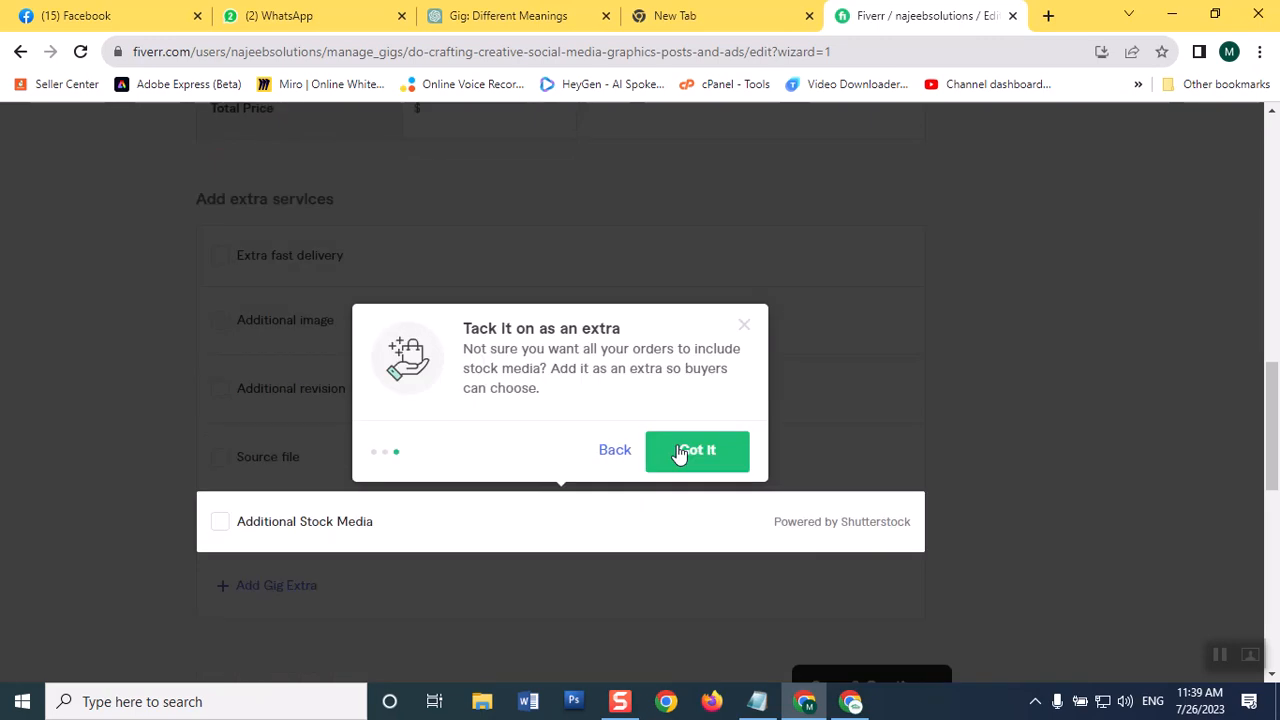
pyautogui.click(677, 450)
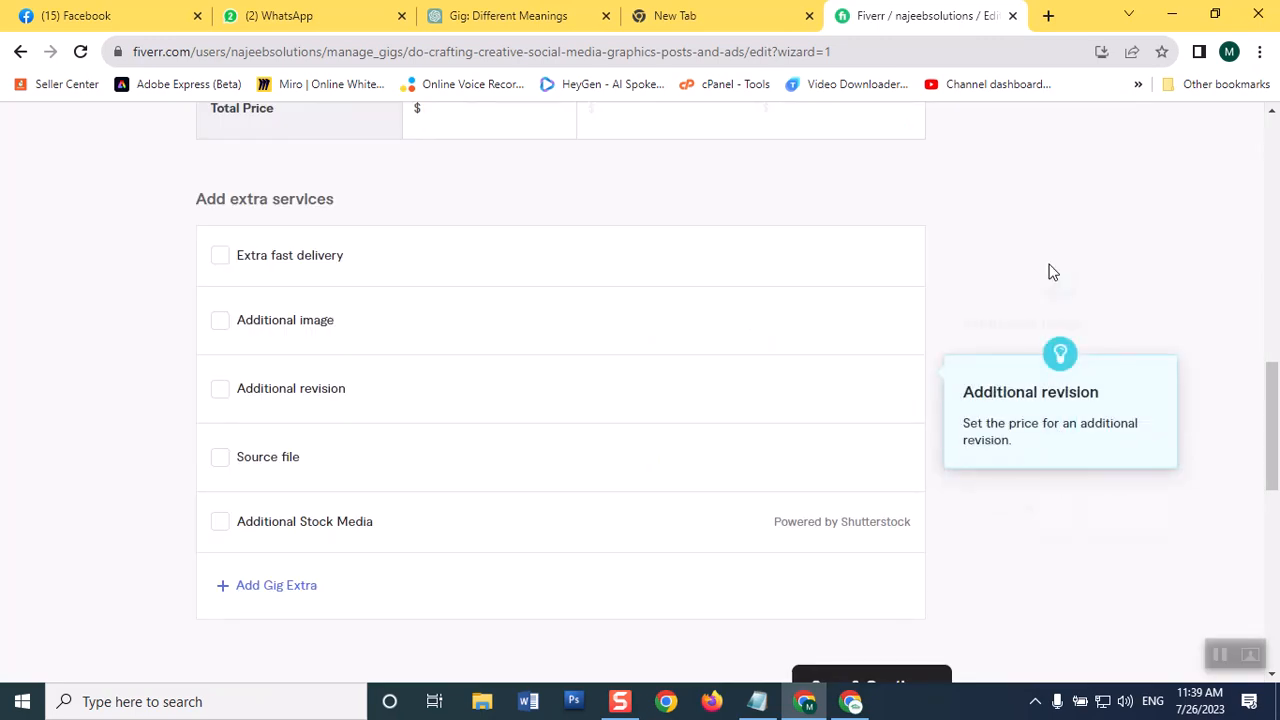
pyautogui.moveTo(1277, 453); pyautogui.dragTo(1243, 229)
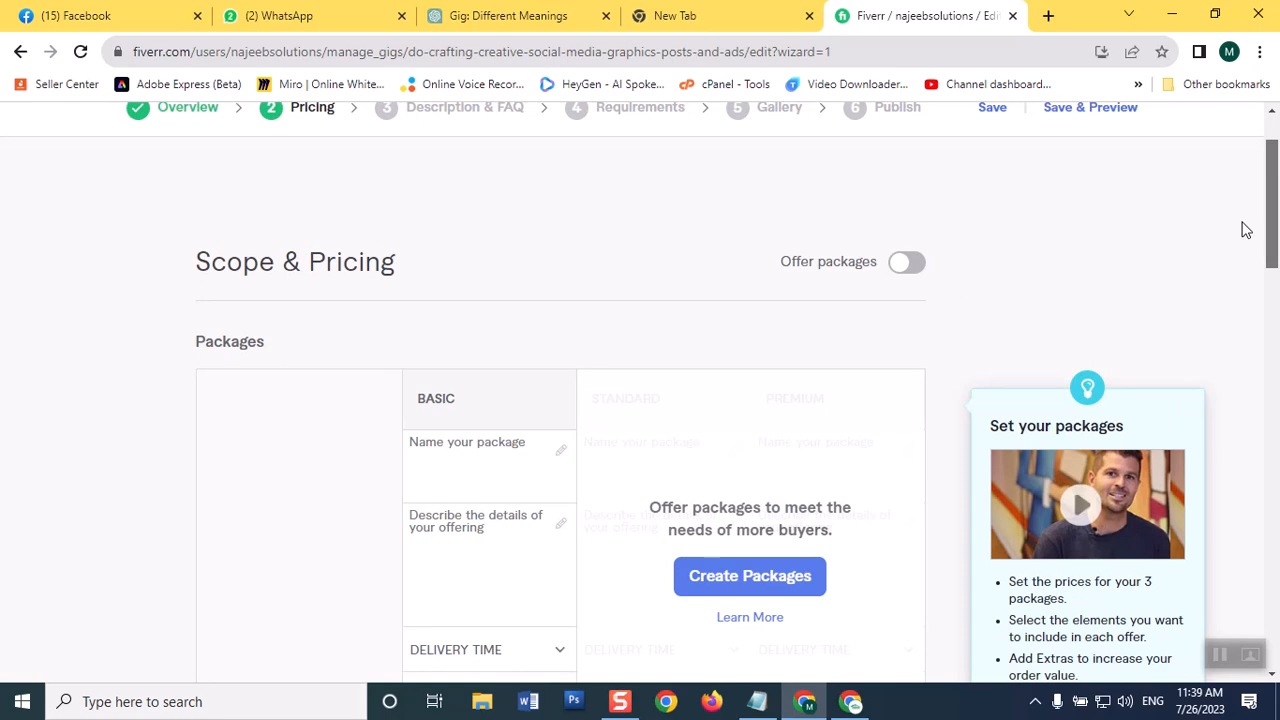
pyautogui.scroll(-3, 1240, 240)
pyautogui.scroll(2, 1231, 297)
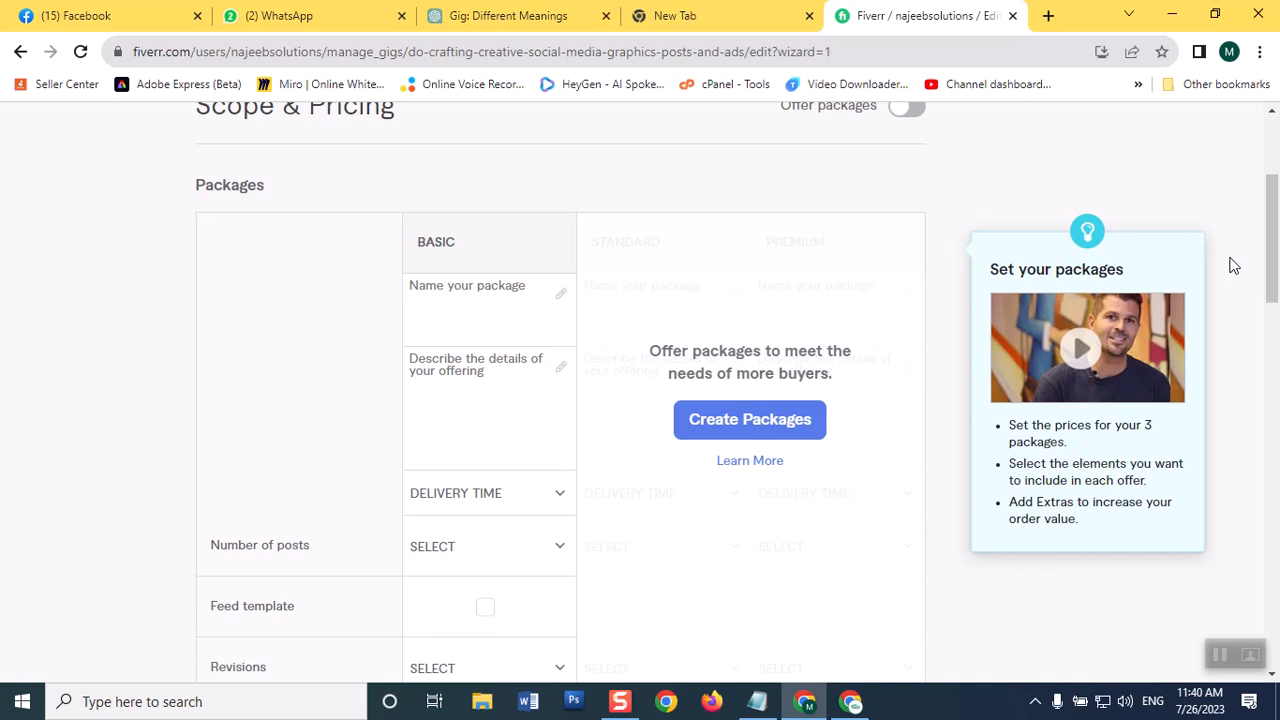
# - Check the competitor's gig, name the Basic package "Social Media Design", and open its description for editing
pyautogui.click(476, 286)
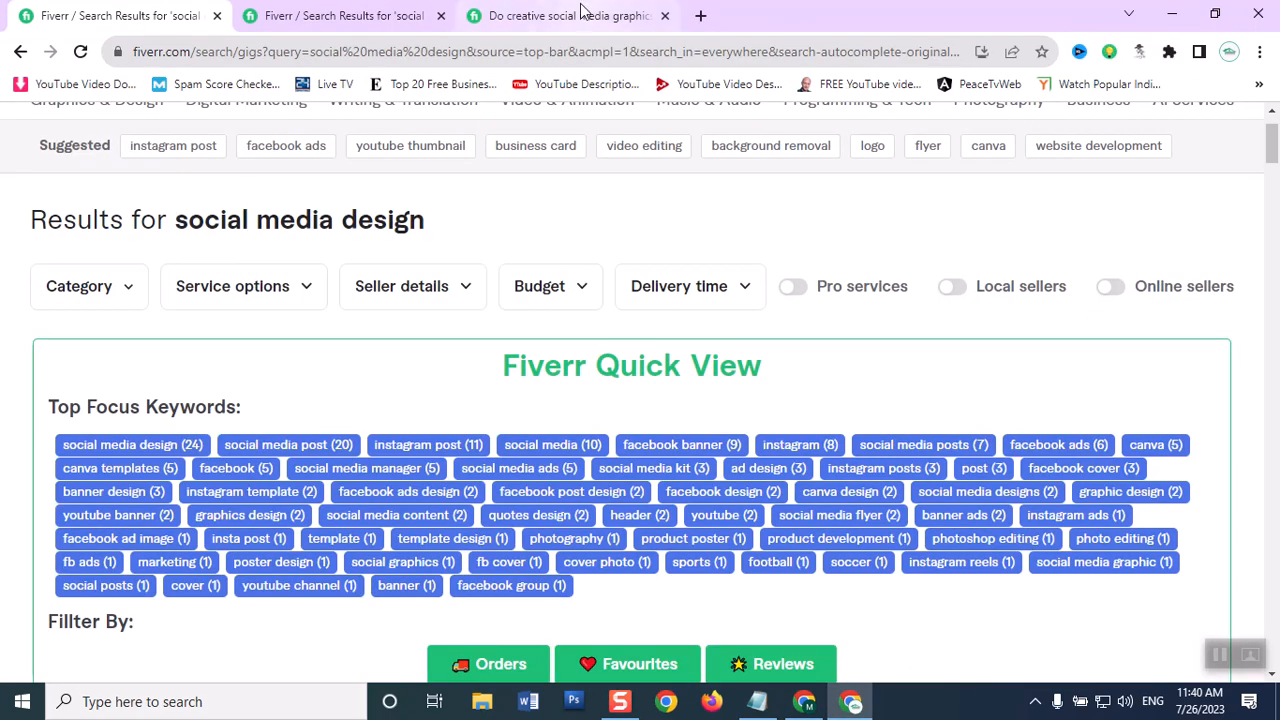
pyautogui.click(583, 14)
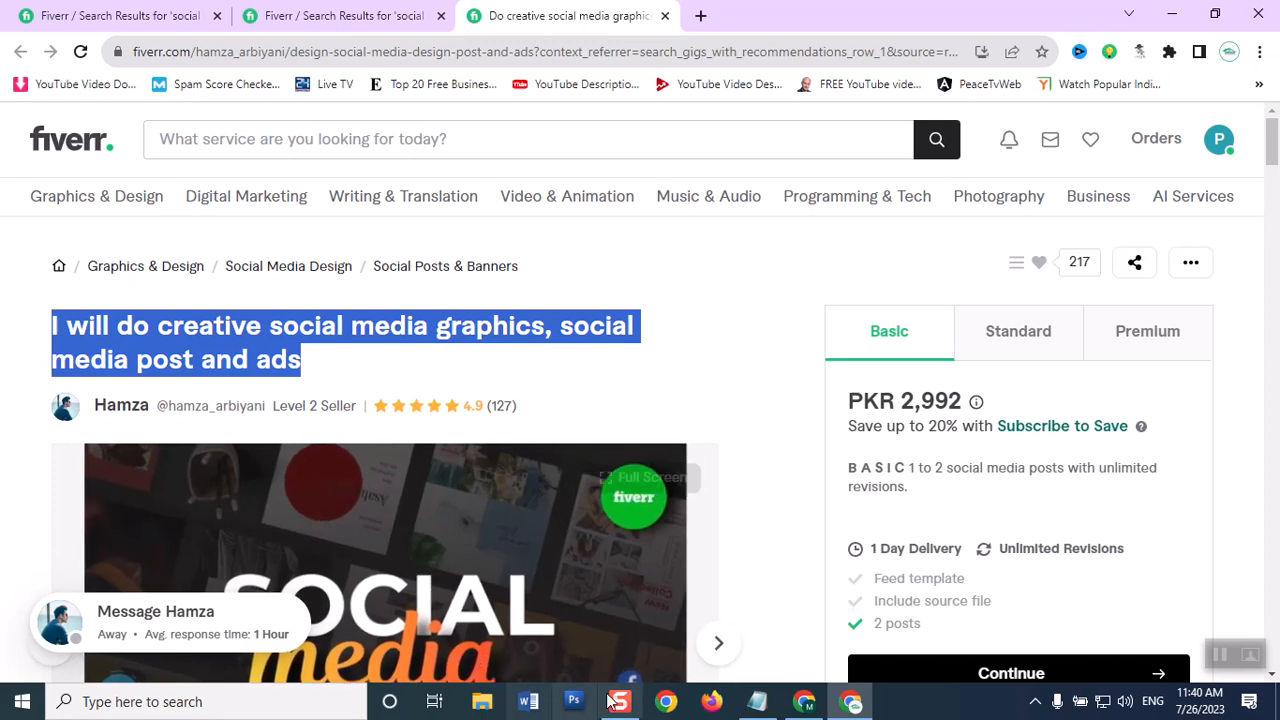
pyautogui.moveTo(804, 706)
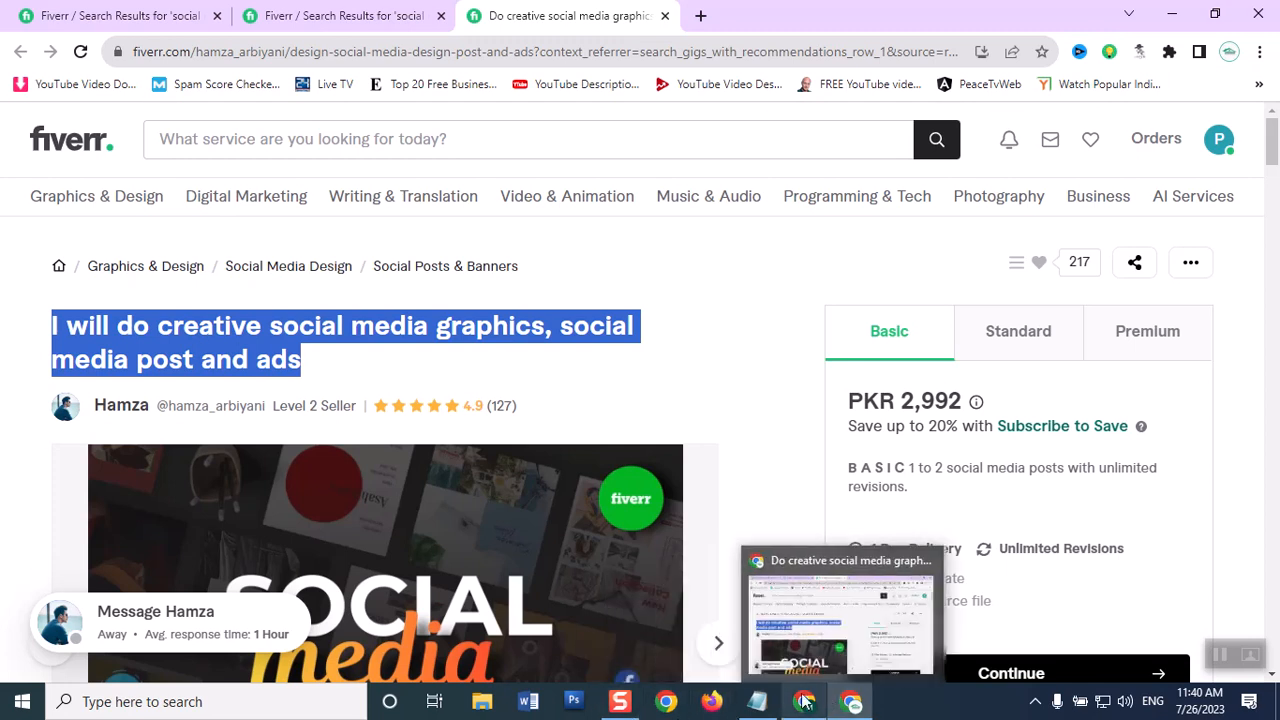
pyautogui.click(805, 703)
pyautogui.click(438, 320)
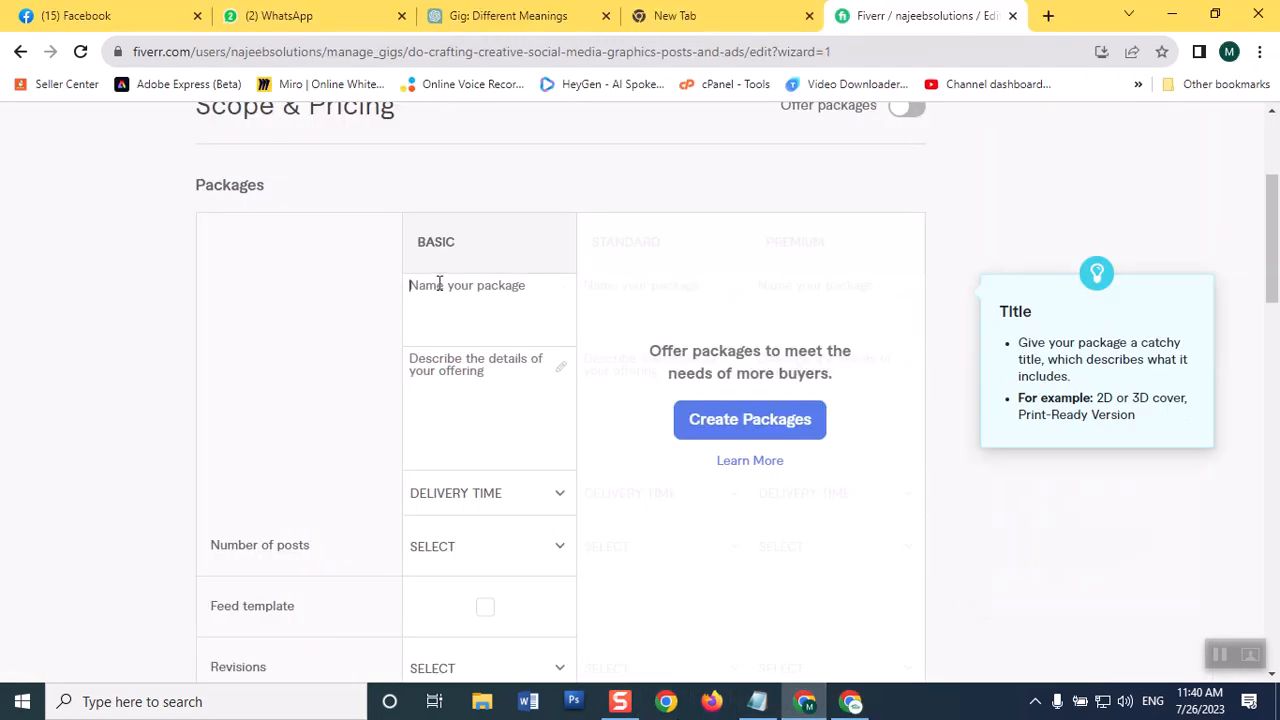
pyautogui.write('Social M')
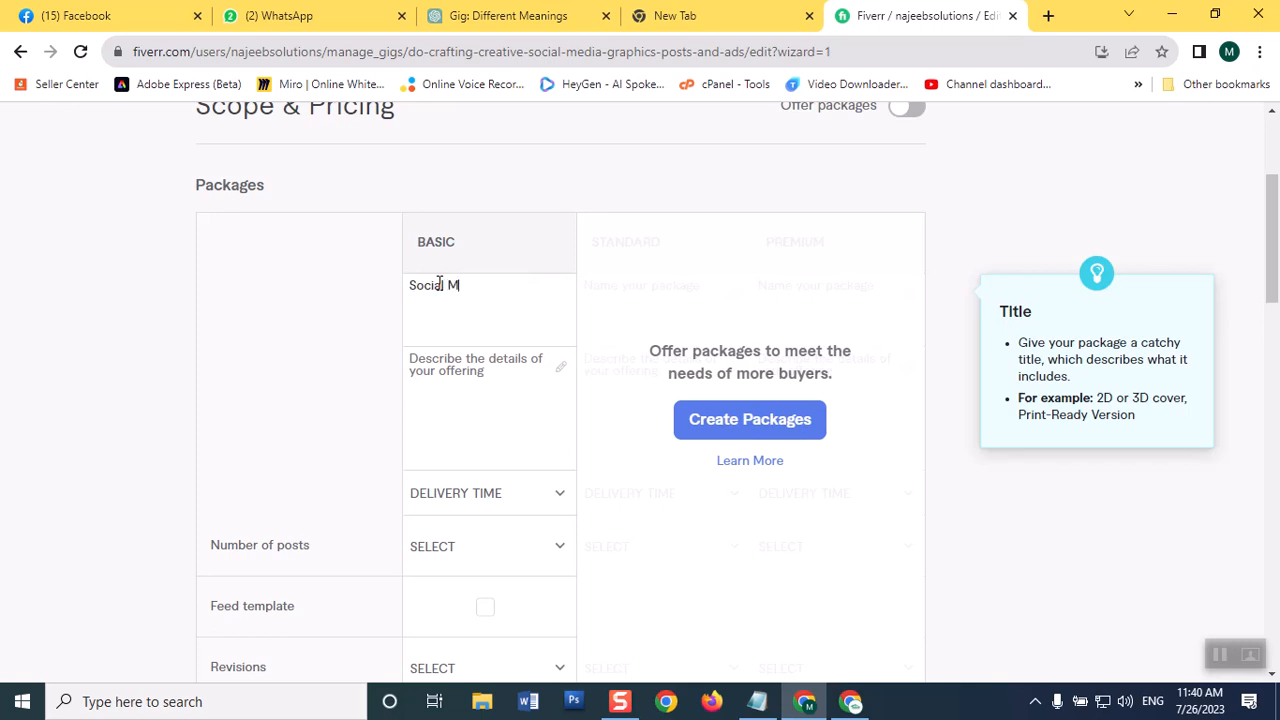
pyautogui.write('edia Design')
pyautogui.click(408, 396)
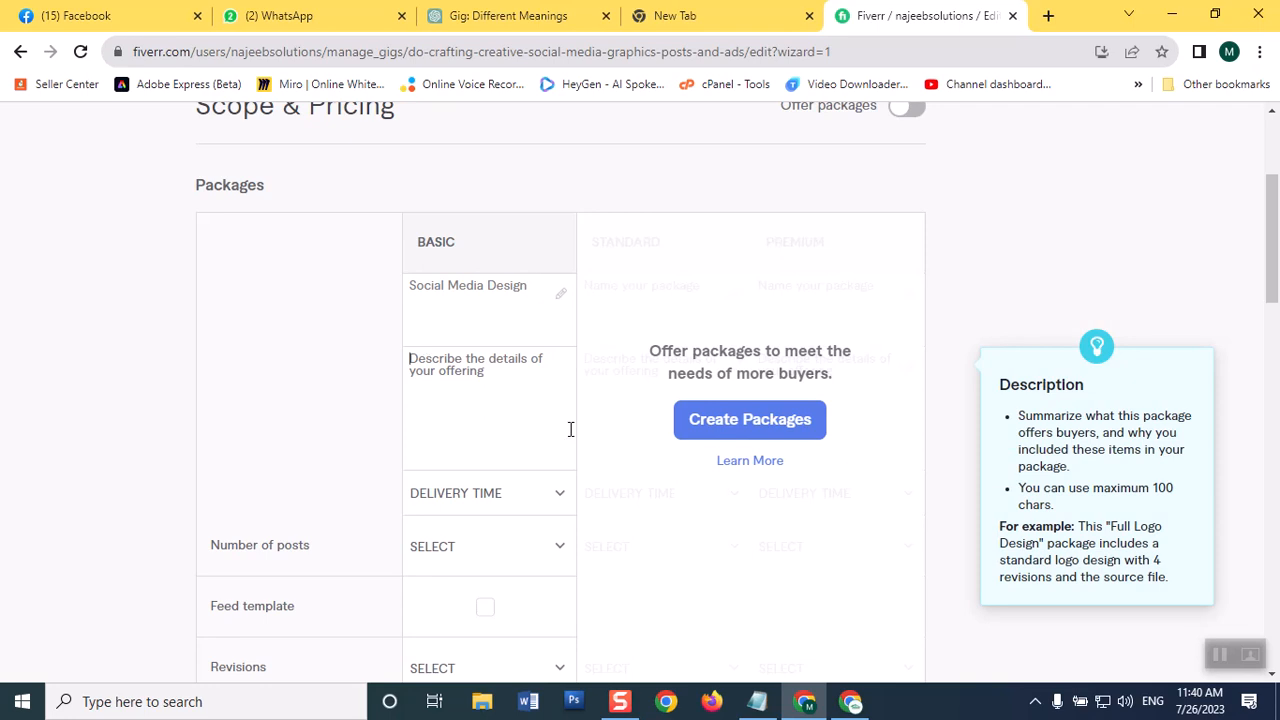
# - Copy the competitor's Basic package summary and use it as the Basic package description: "B A S I C 1 to 2 social media posts with unlimited revisions."
pyautogui.click(485, 310)
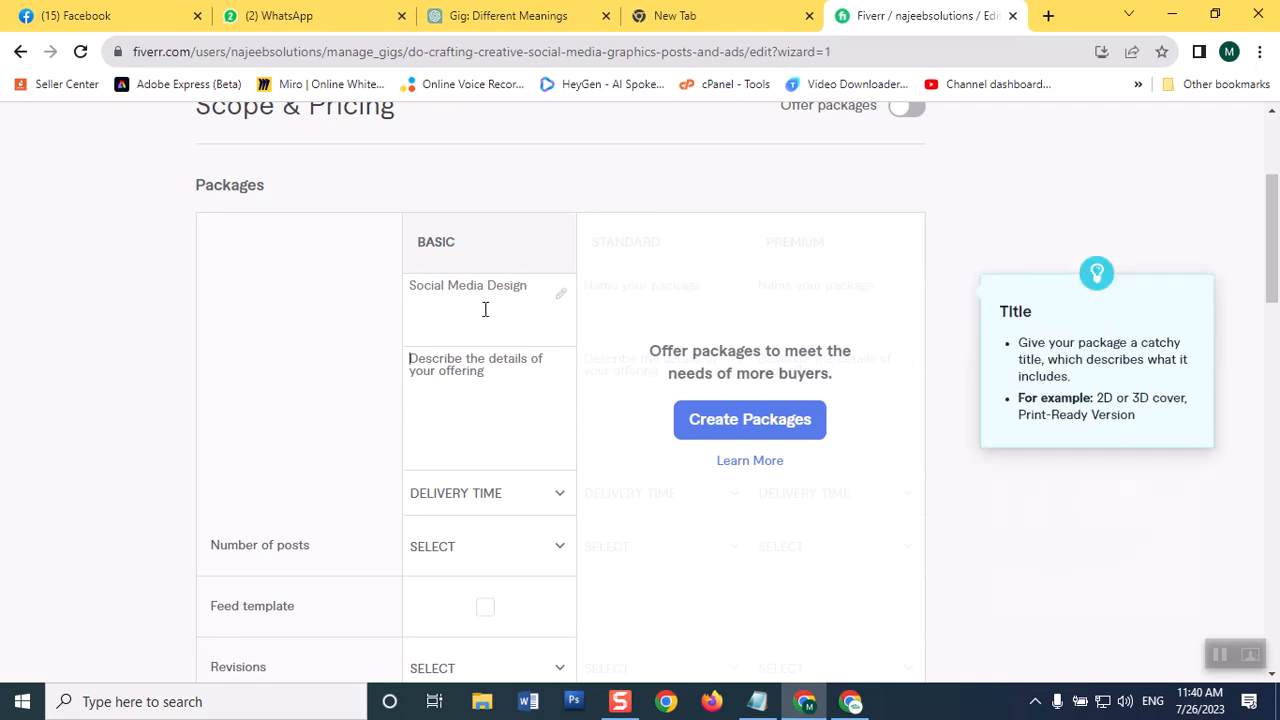
pyautogui.click(510, 380)
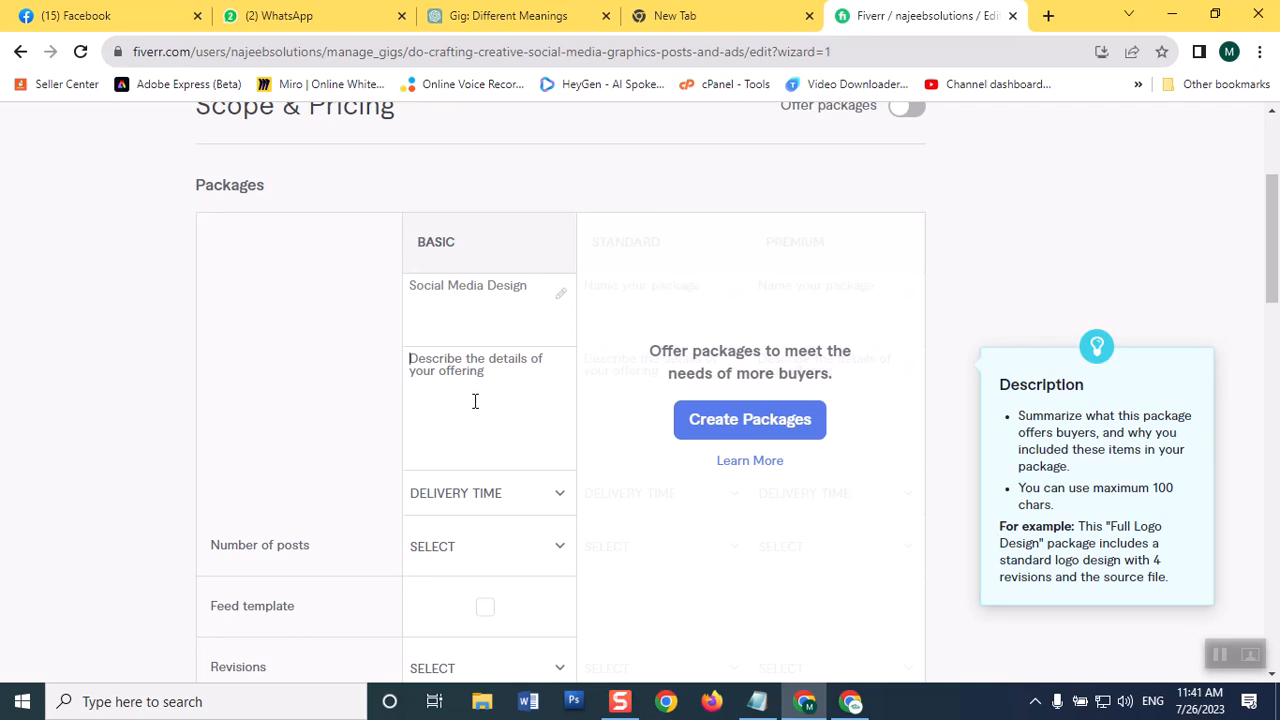
pyautogui.click(848, 705)
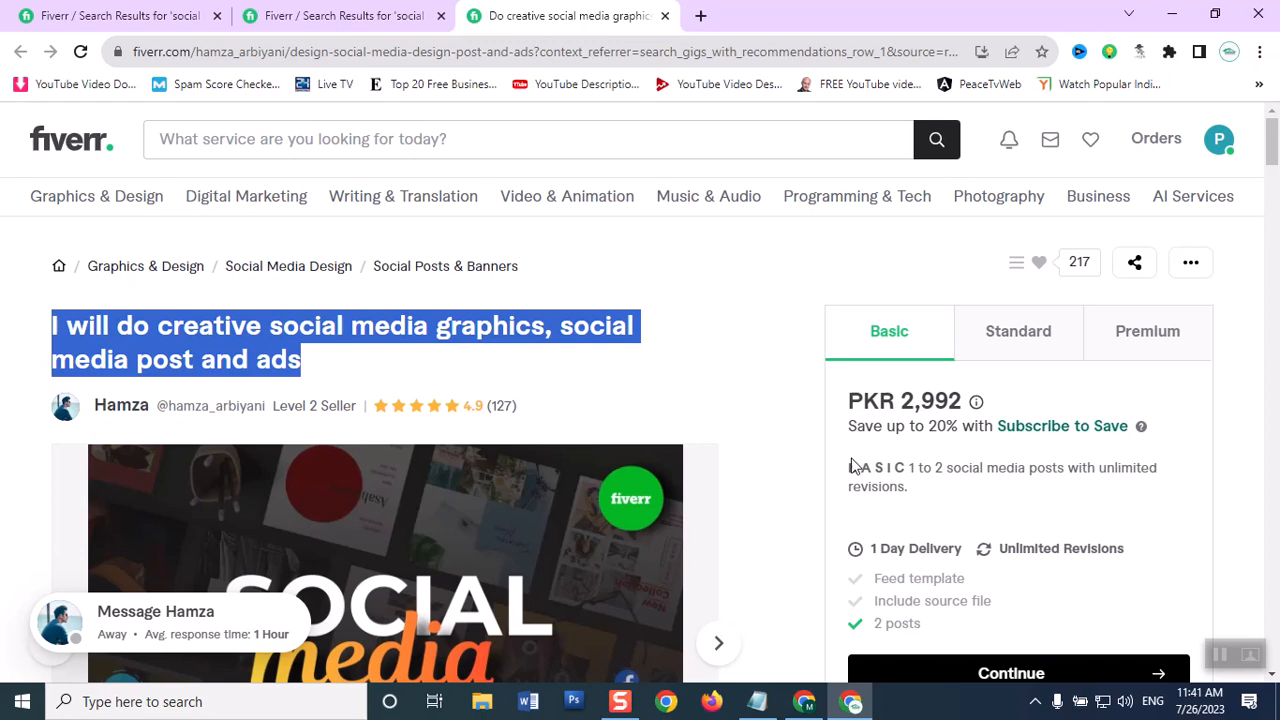
pyautogui.moveTo(852, 468); pyautogui.dragTo(966, 493)
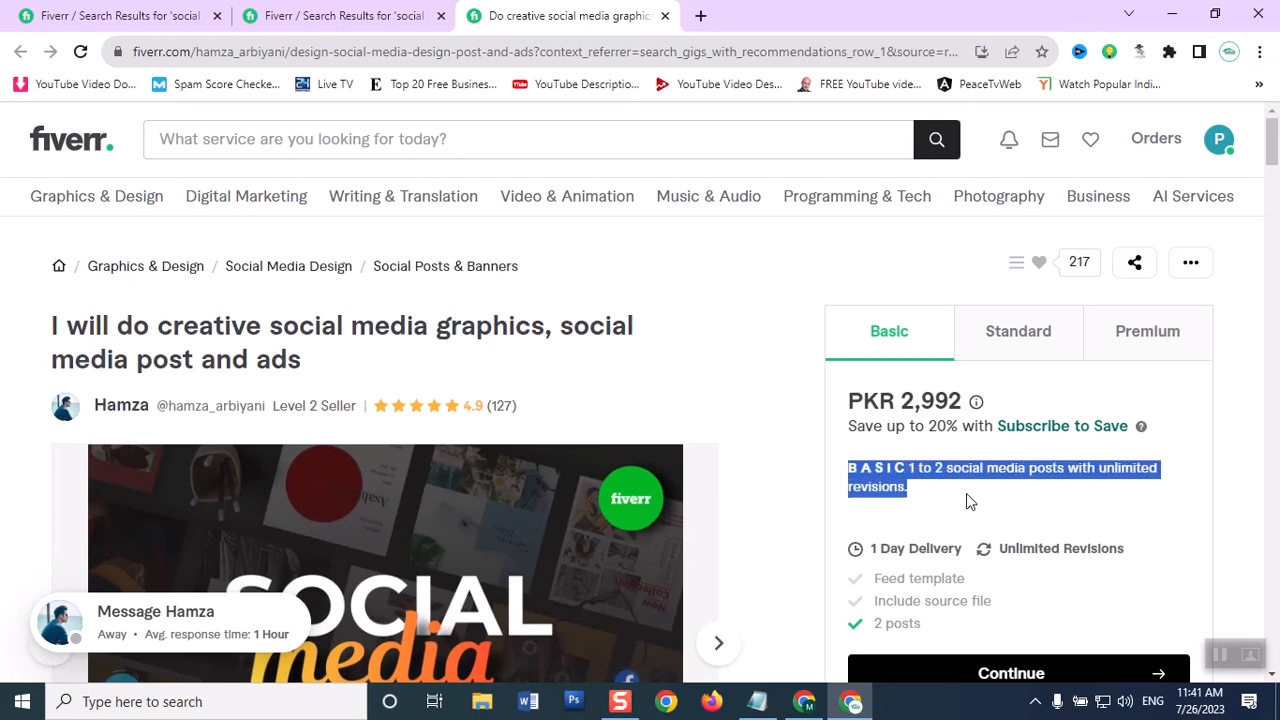
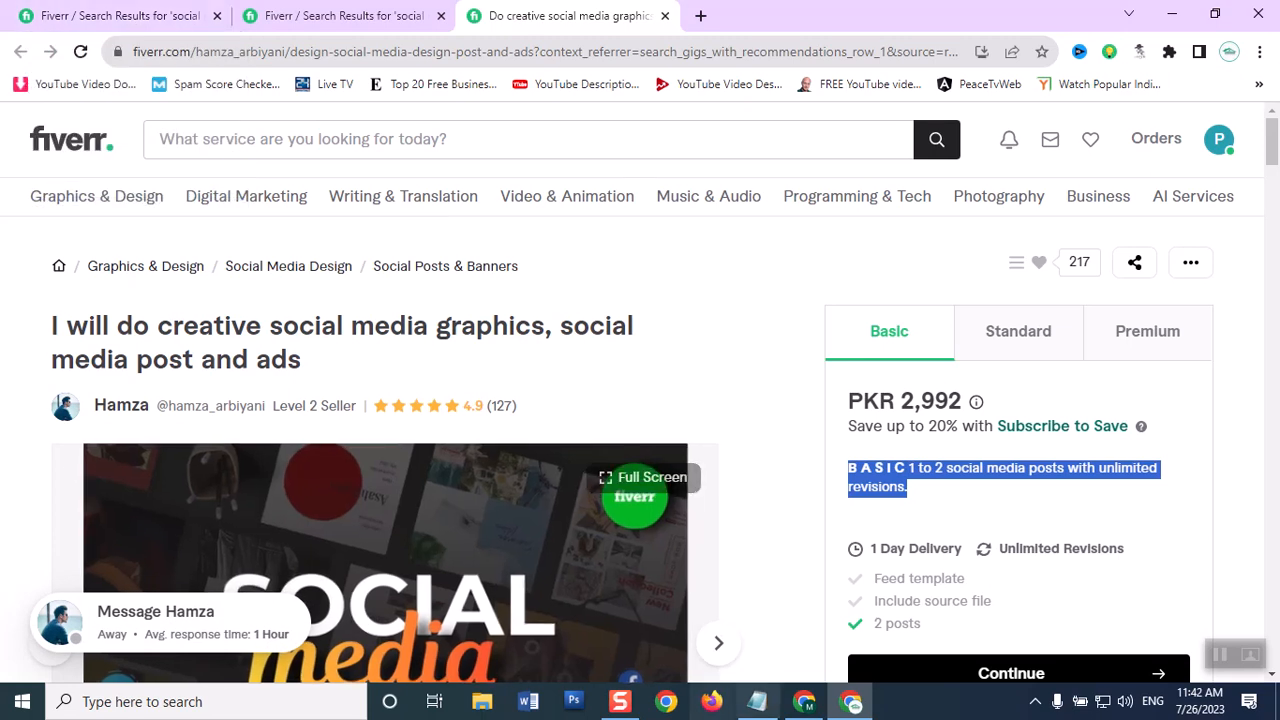
pyautogui.click(806, 704)
pyautogui.click(404, 410)
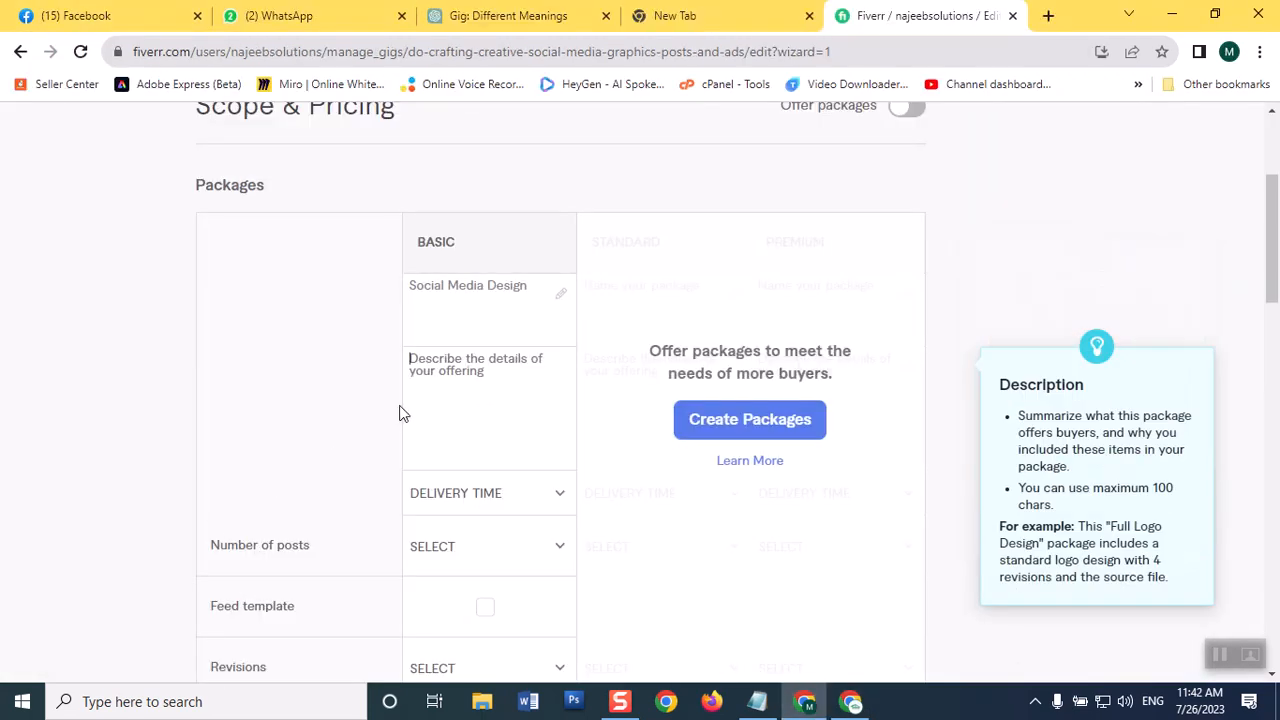
pyautogui.write('B A S I C 1 to 2 social media posts with unlimited revisions.')
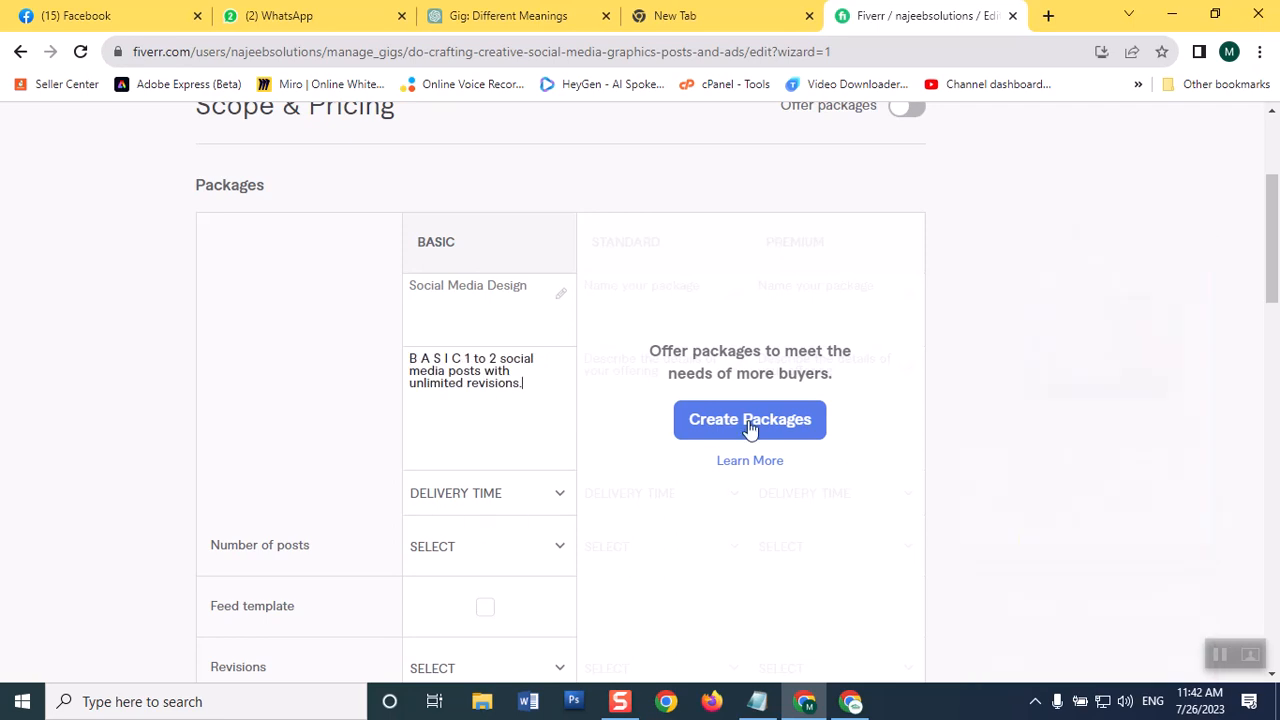
# - Set the Basic package to 1 day delivery and, after checking the competitor's gig, set its number of posts to 4
pyautogui.click(558, 500)
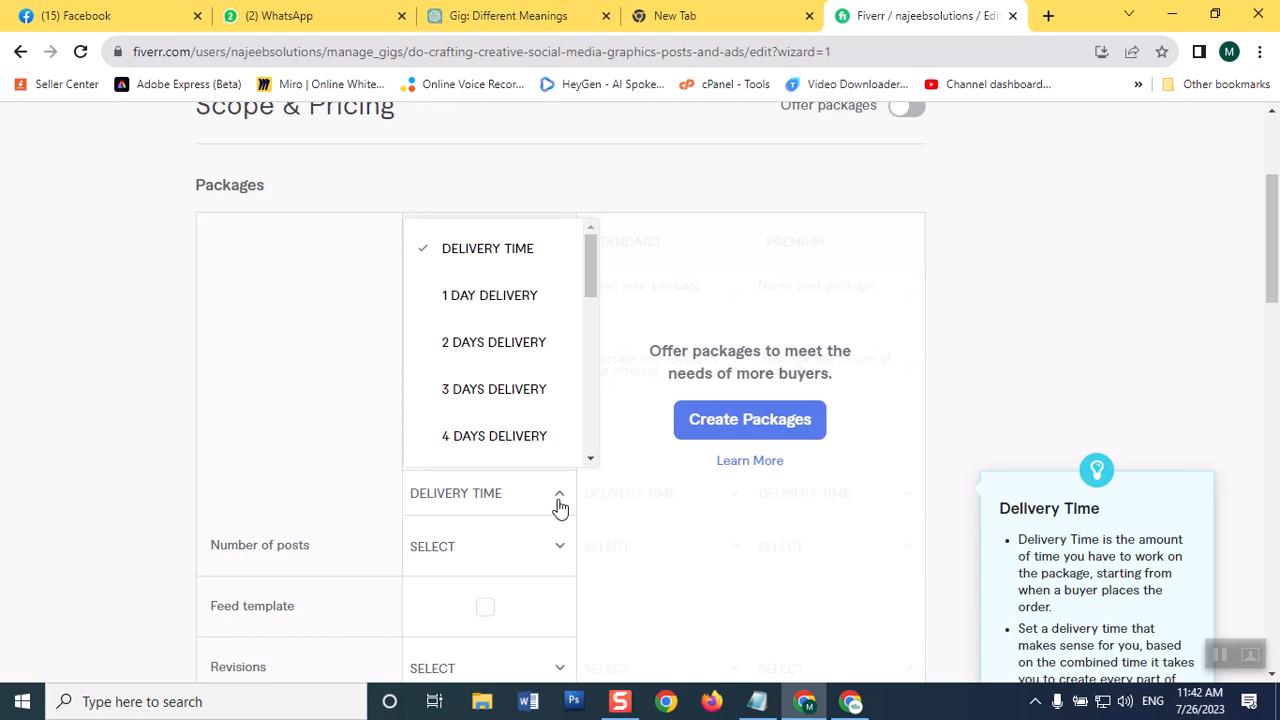
pyautogui.click(490, 300)
pyautogui.click(860, 703)
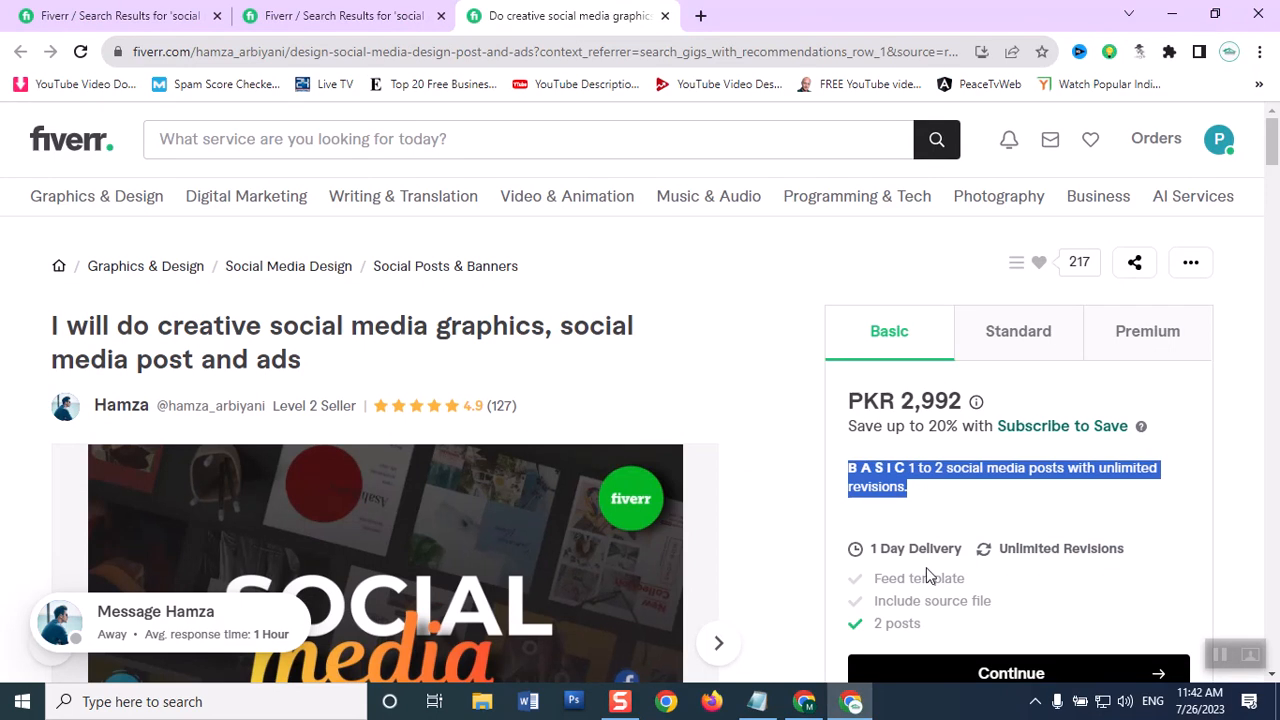
pyautogui.click(852, 703)
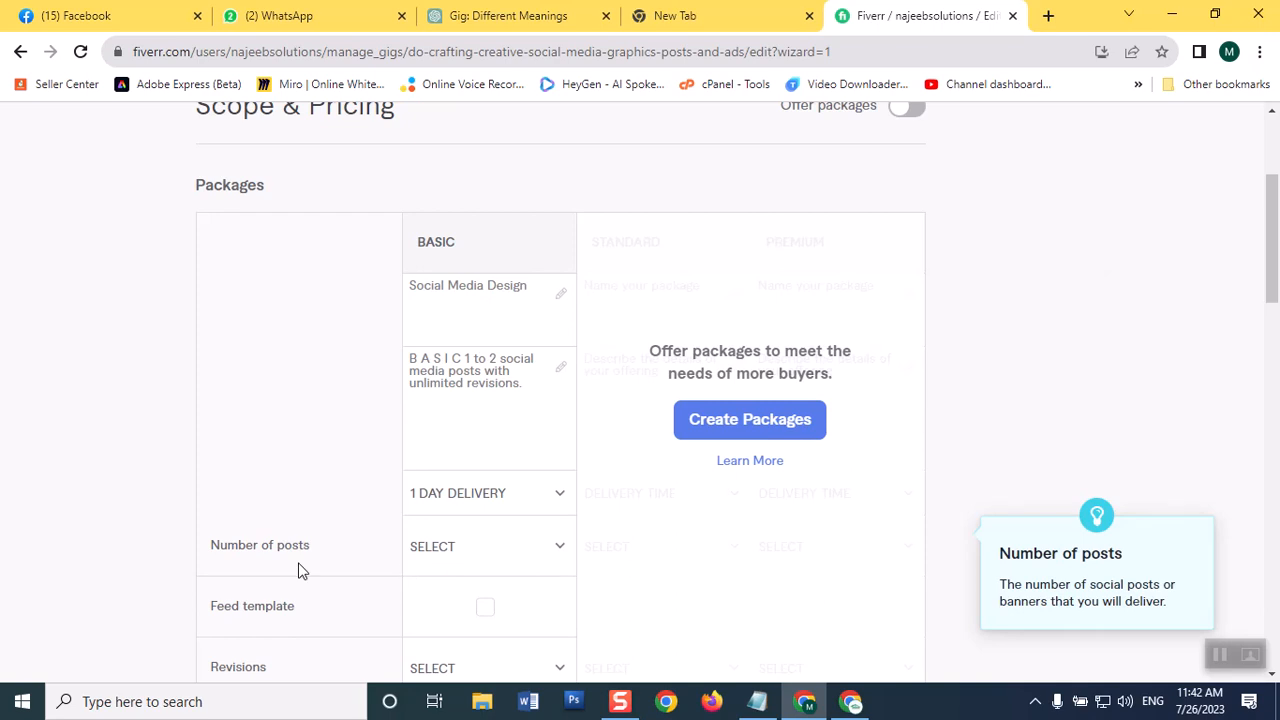
pyautogui.click(511, 552)
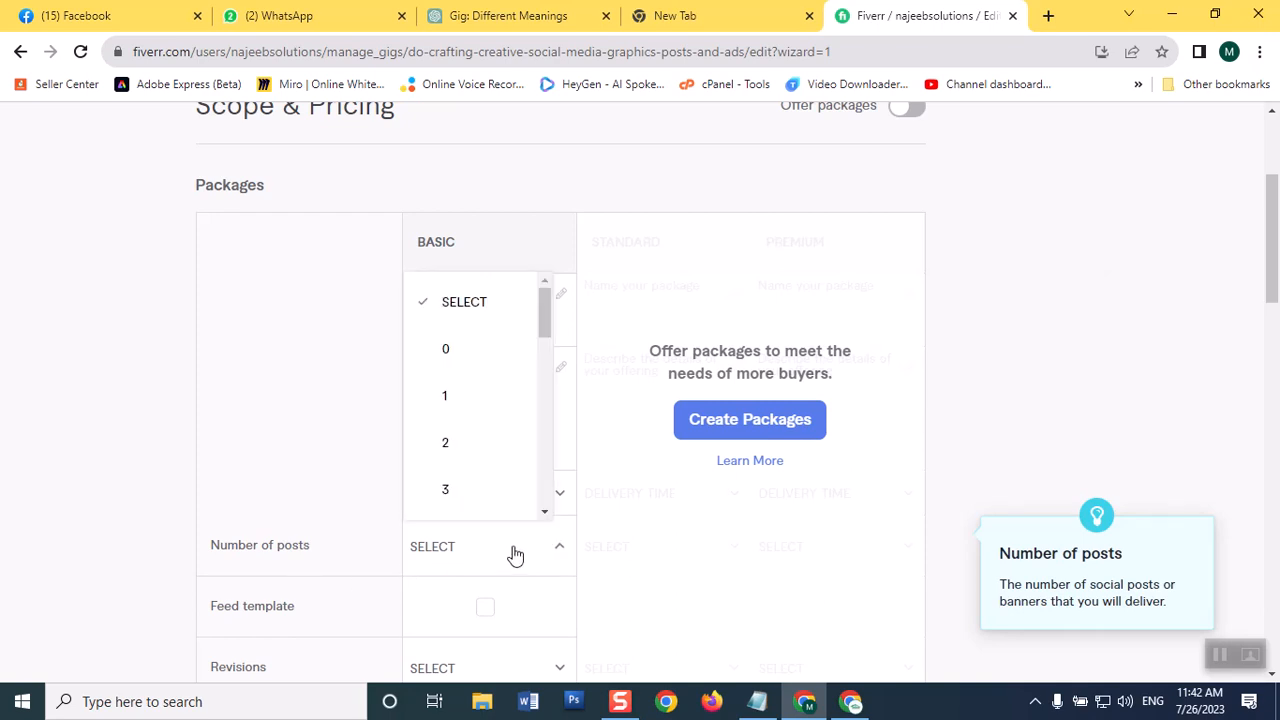
pyautogui.moveTo(543, 331); pyautogui.dragTo(540, 358)
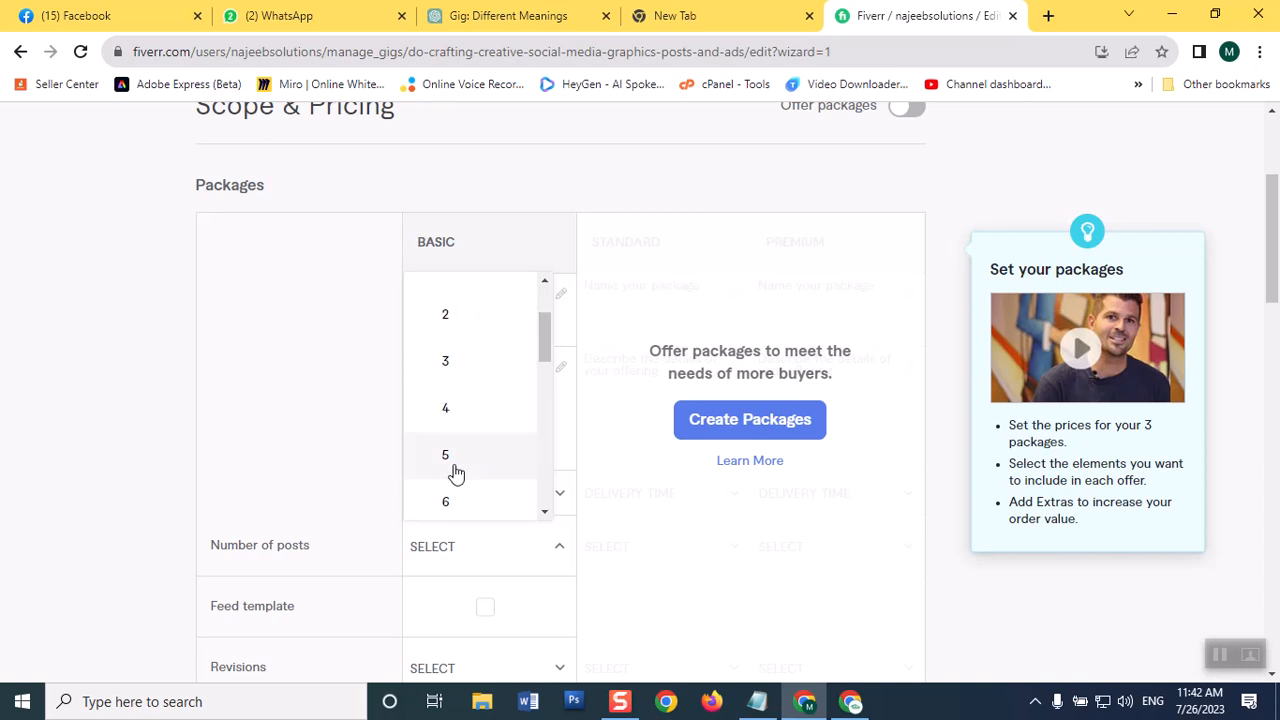
pyautogui.click(464, 409)
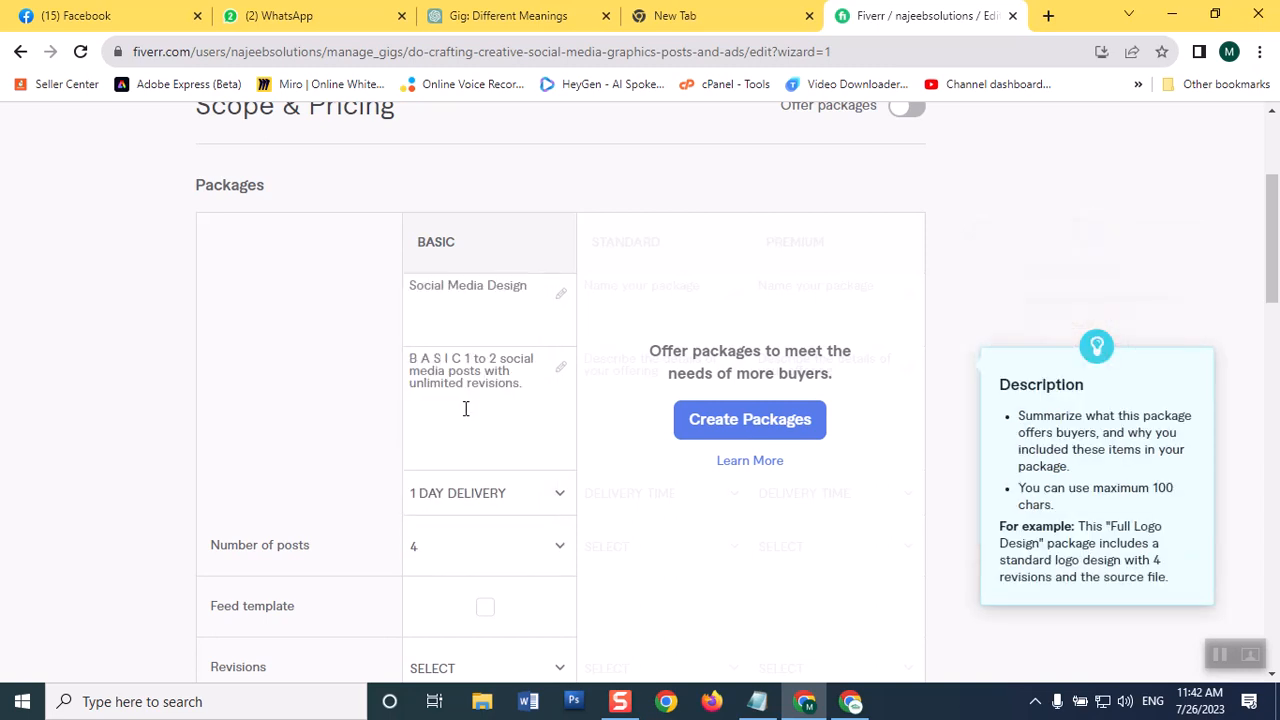
# - Include the feed template and source file in the Basic package and set its revisions to 5
pyautogui.scroll(-2, 1275, 226)
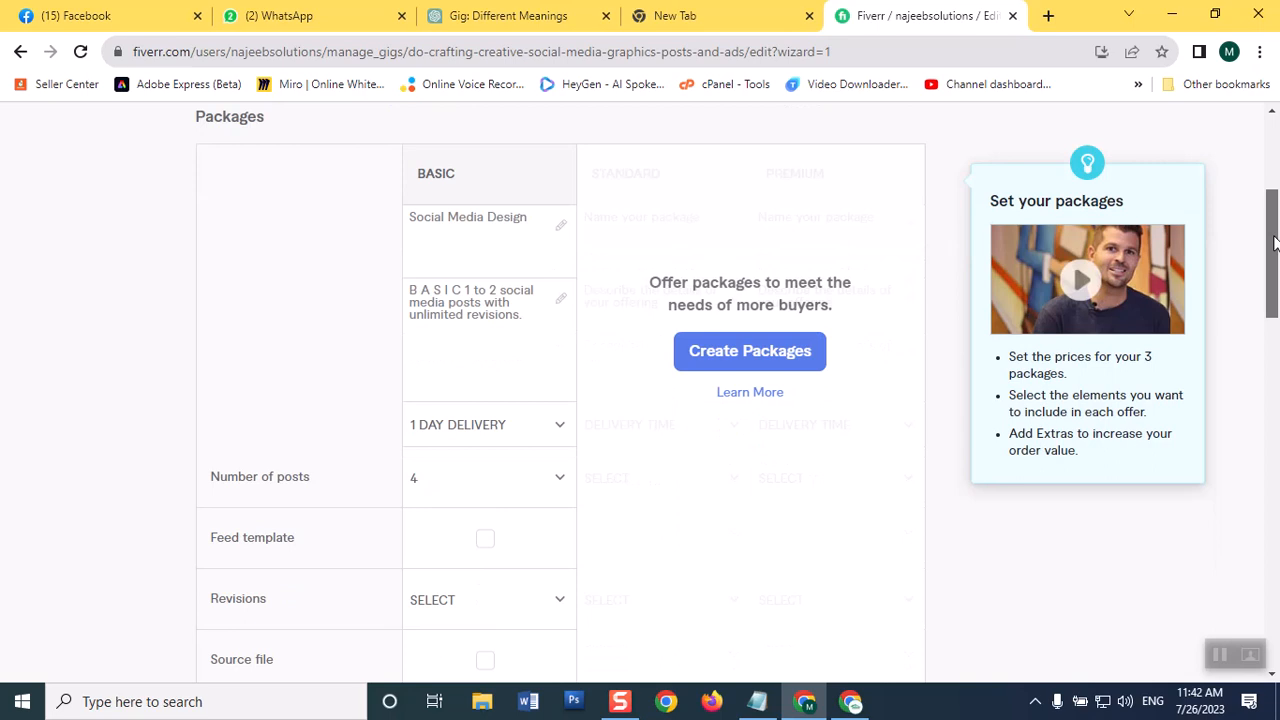
pyautogui.click(485, 481)
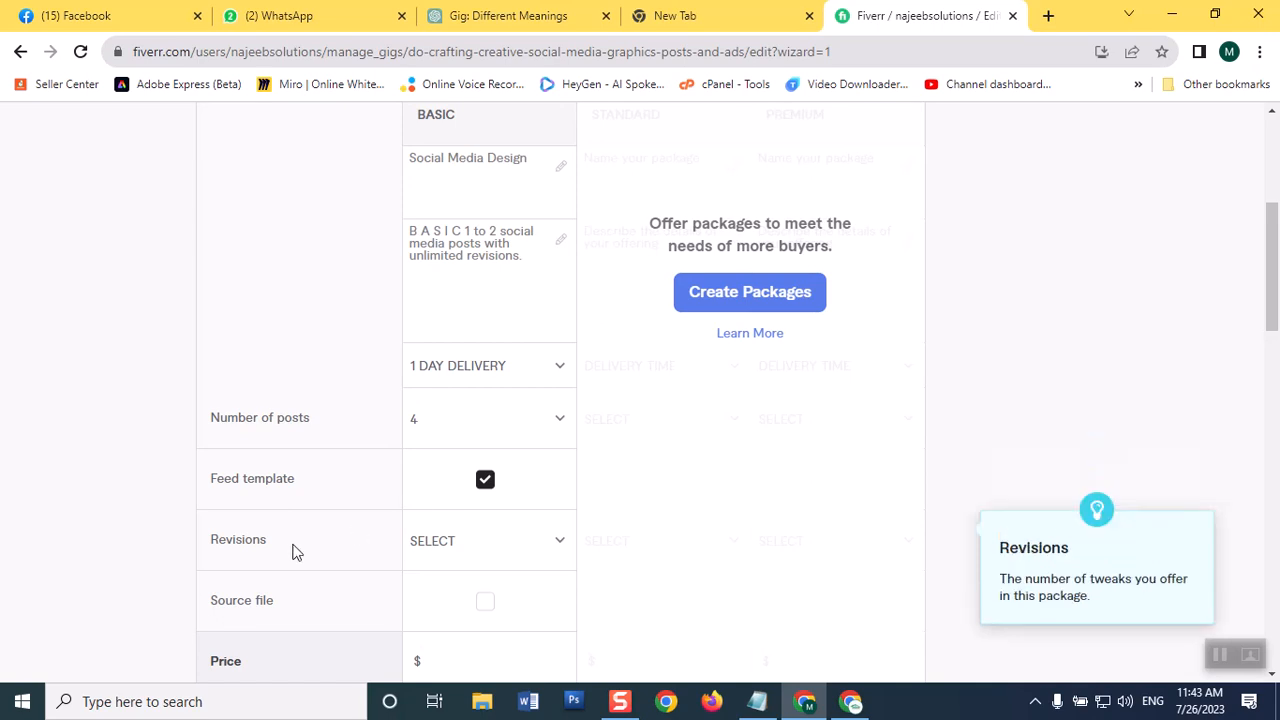
pyautogui.click(500, 555)
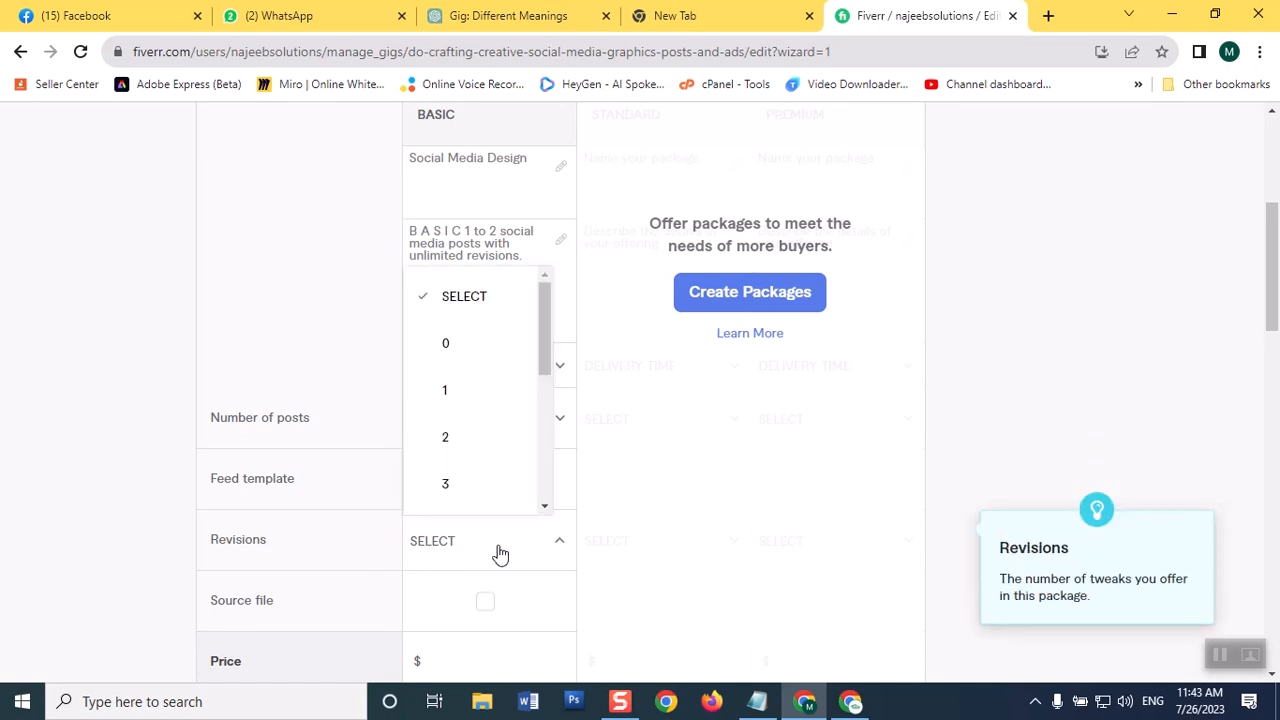
pyautogui.moveTo(548, 326); pyautogui.dragTo(555, 372)
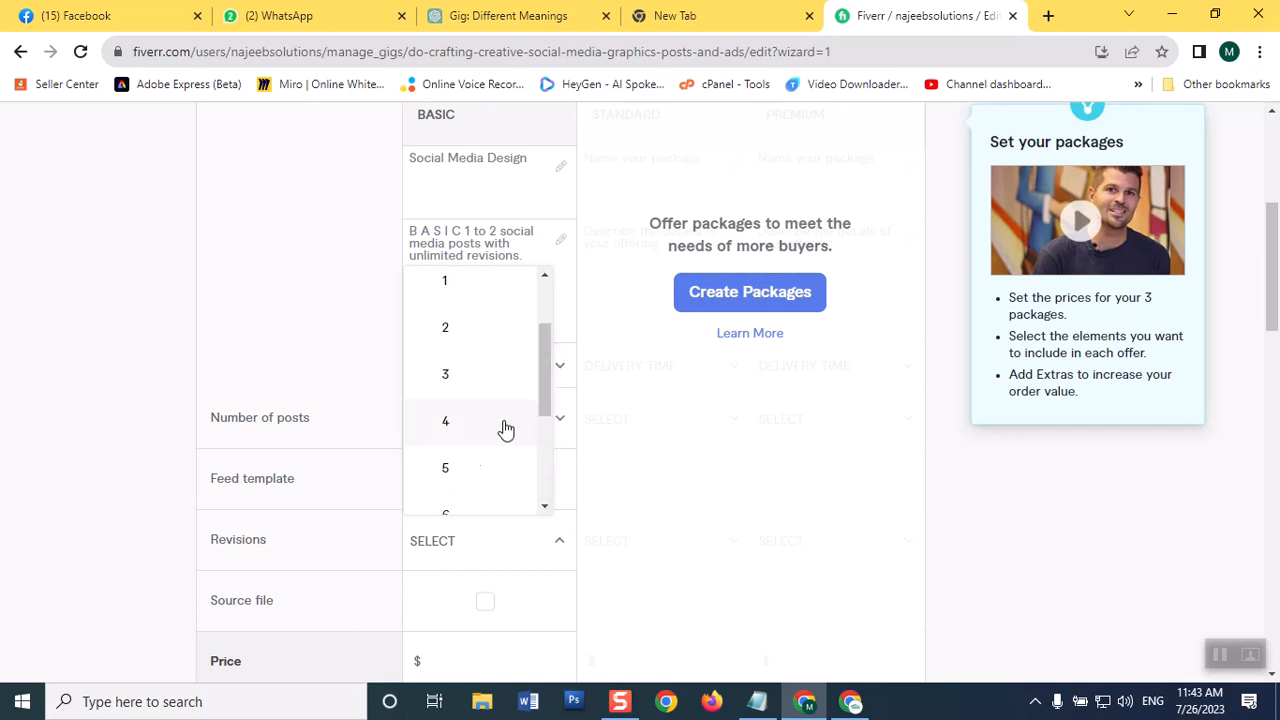
pyautogui.click(450, 468)
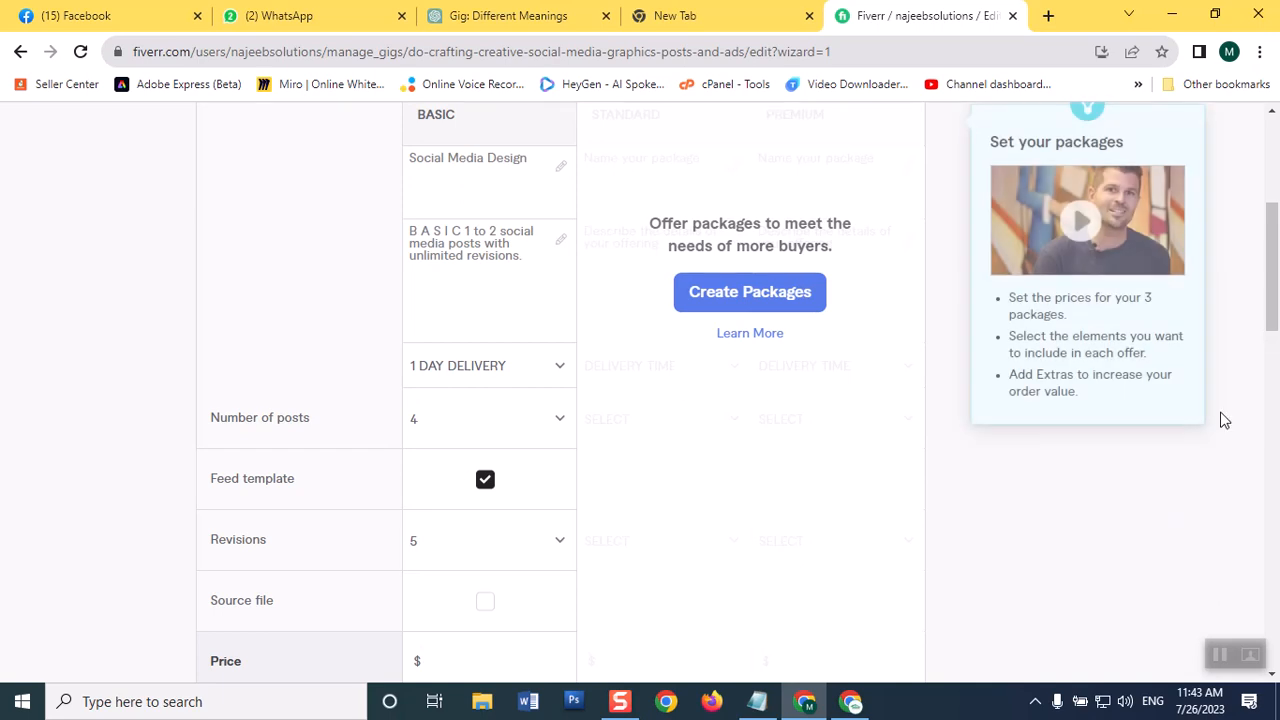
pyautogui.scroll(-1, 735, 540)
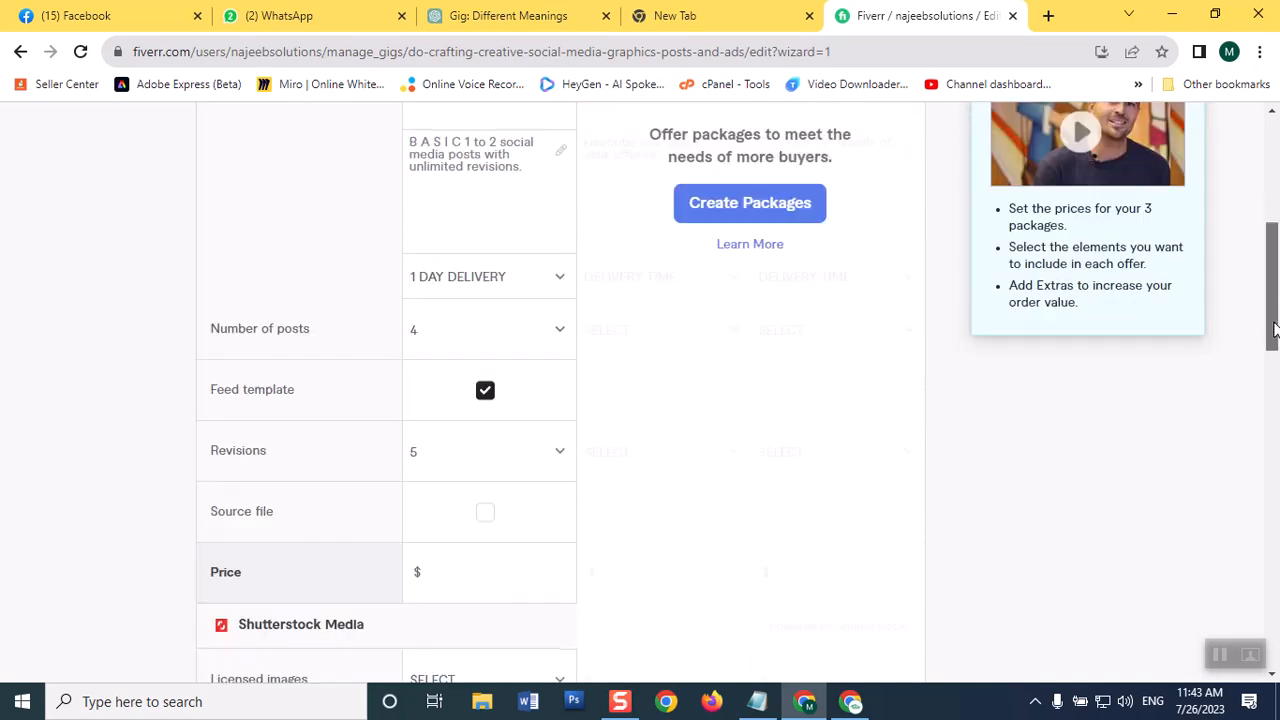
pyautogui.click(488, 518)
# - Set the Basic package's price to $40
pyautogui.scroll(-1, 1192, 380)
pyautogui.click(528, 447)
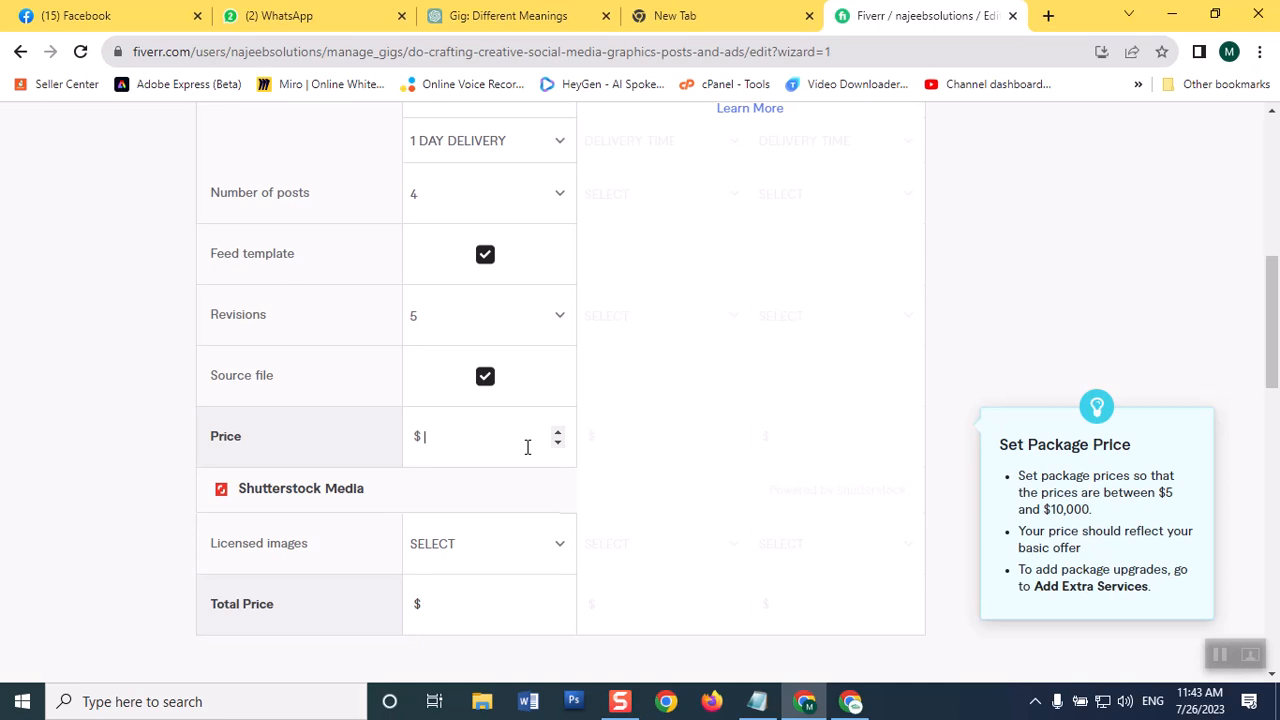
pyautogui.write('20')
pyautogui.press('BackSpace')
pyautogui.press('BackSpace')
pyautogui.write('30')
pyautogui.press('BackSpace')
pyautogui.write('2')
pyautogui.press('BackSpace')
pyautogui.press('BackSpace')
pyautogui.write('40')
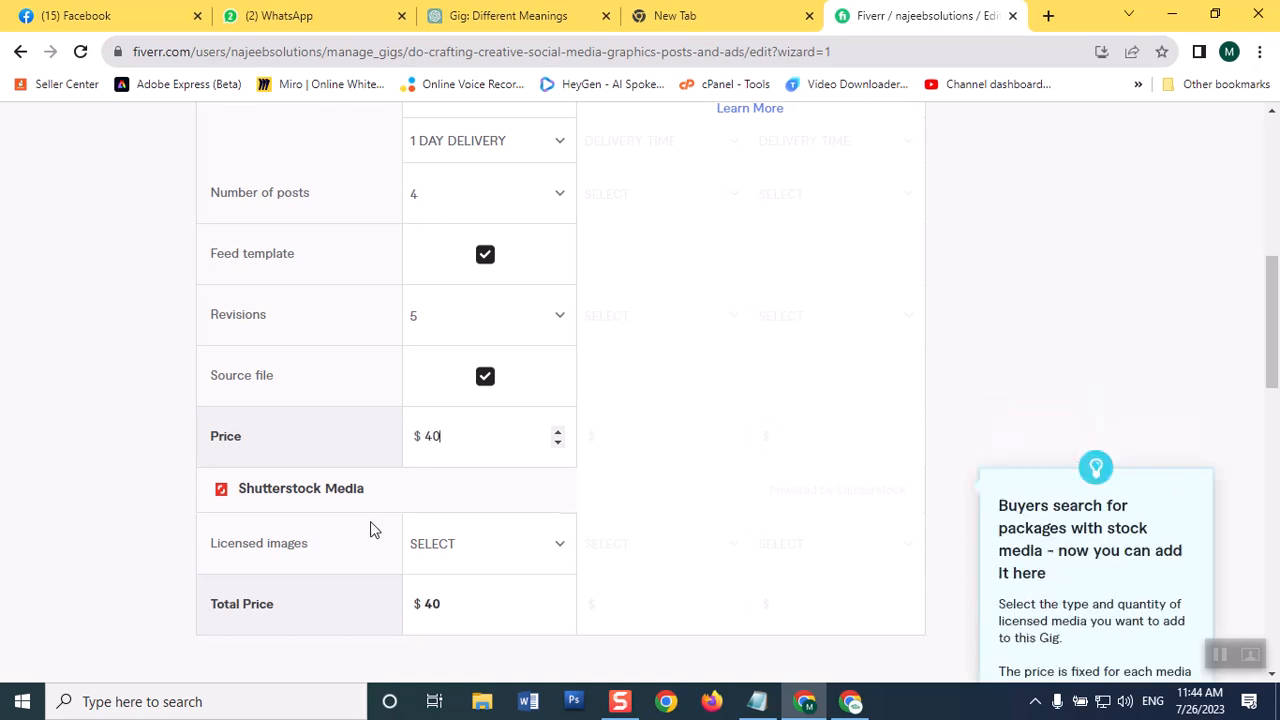
pyautogui.click(144, 556)
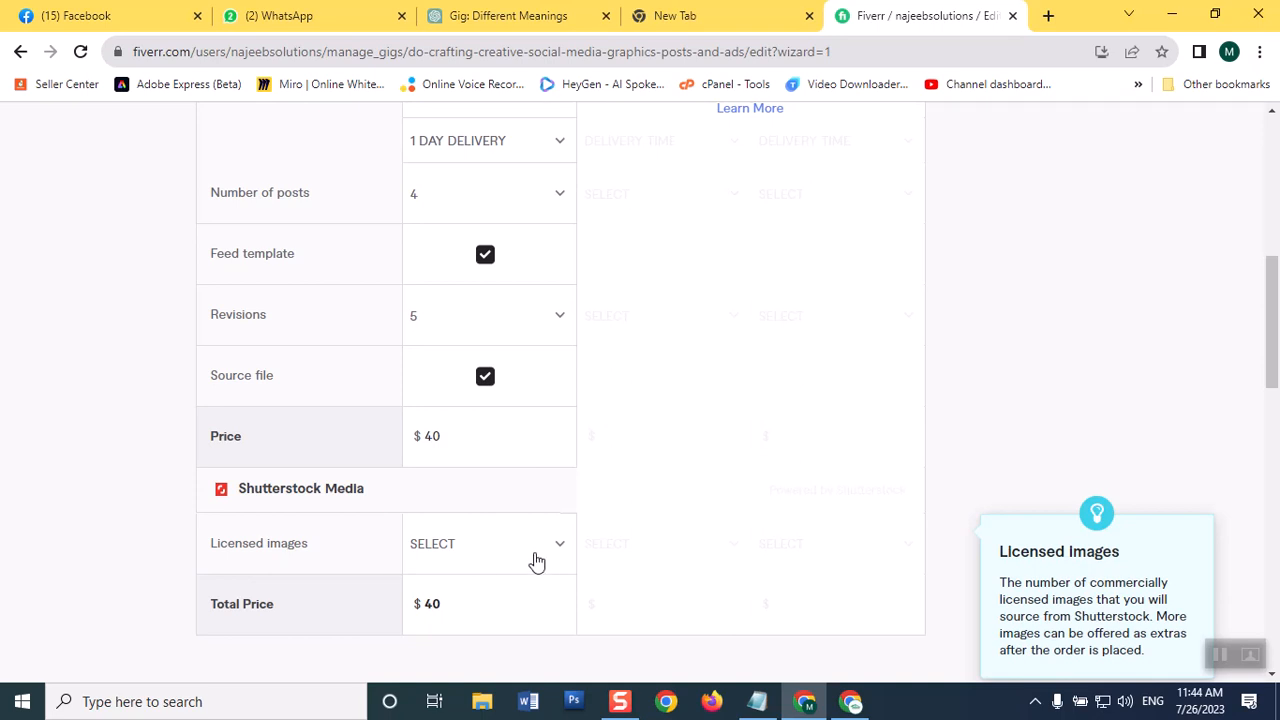
# - Try adding 2 licensed Shutterstock images to the Basic package and clear that selection again
pyautogui.moveTo(1277, 381); pyautogui.dragTo(1277, 411)
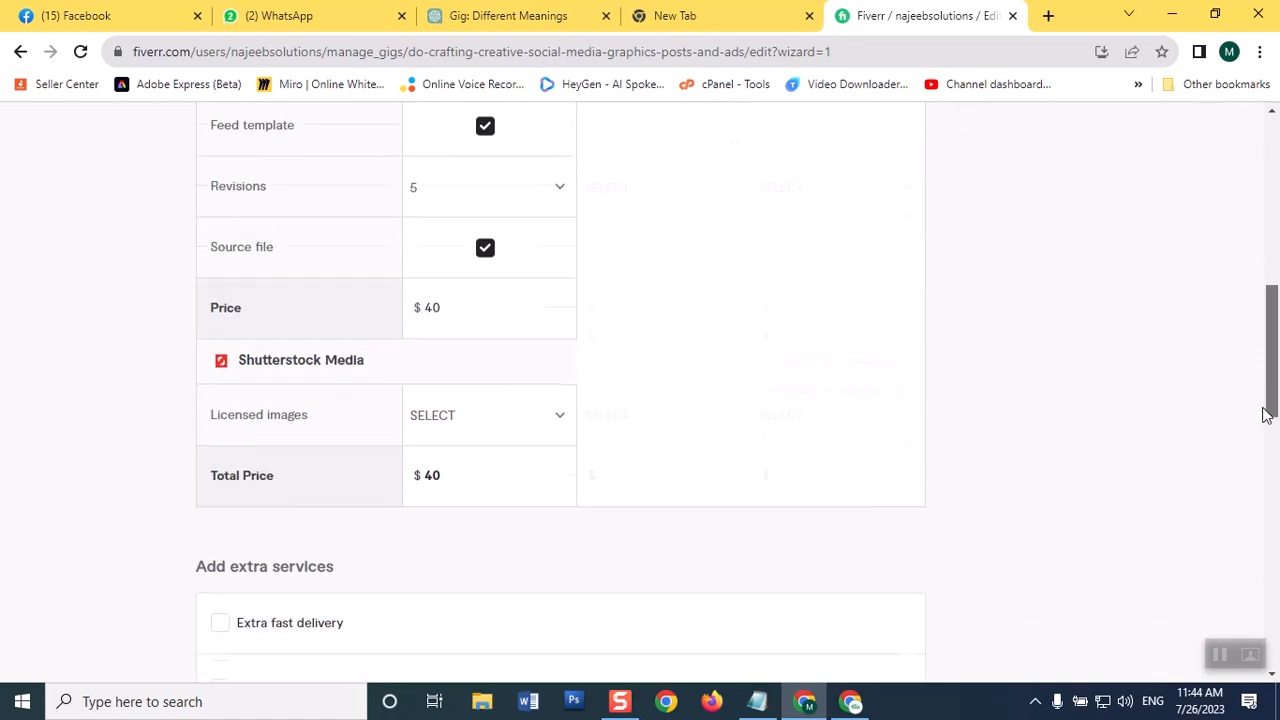
pyautogui.click(553, 420)
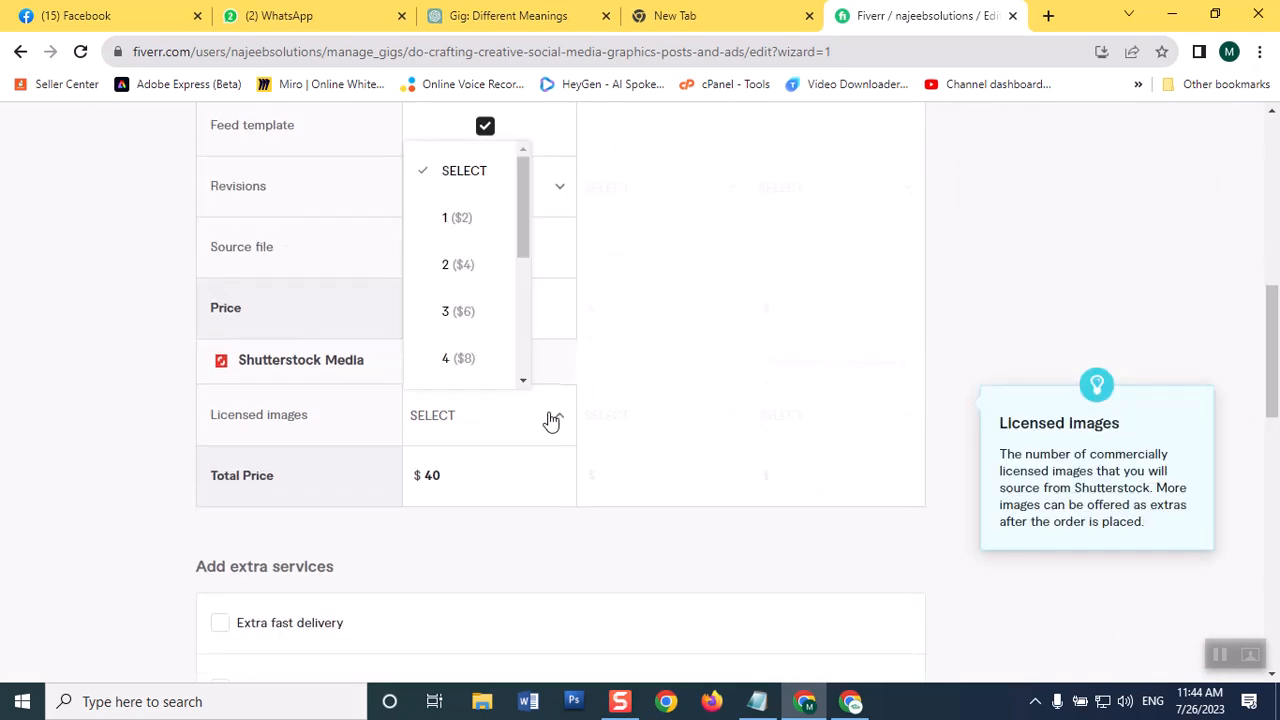
pyautogui.click(453, 268)
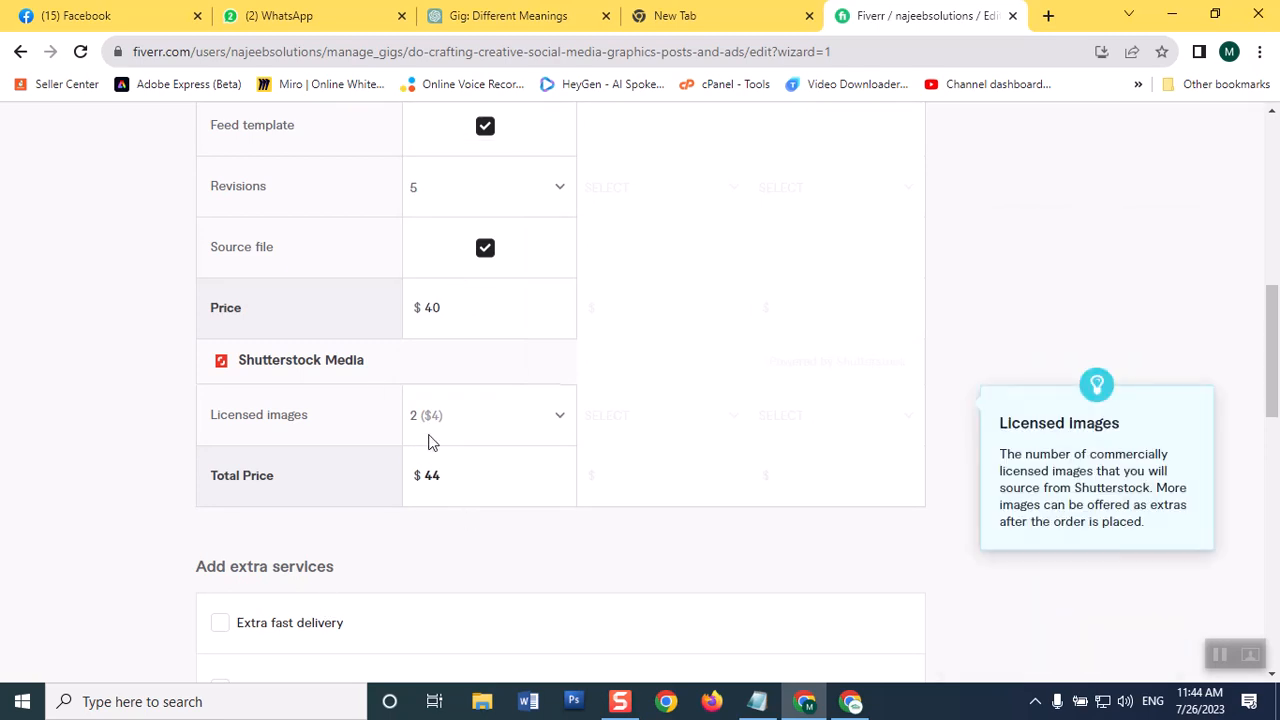
pyautogui.click(486, 428)
pyautogui.click(474, 186)
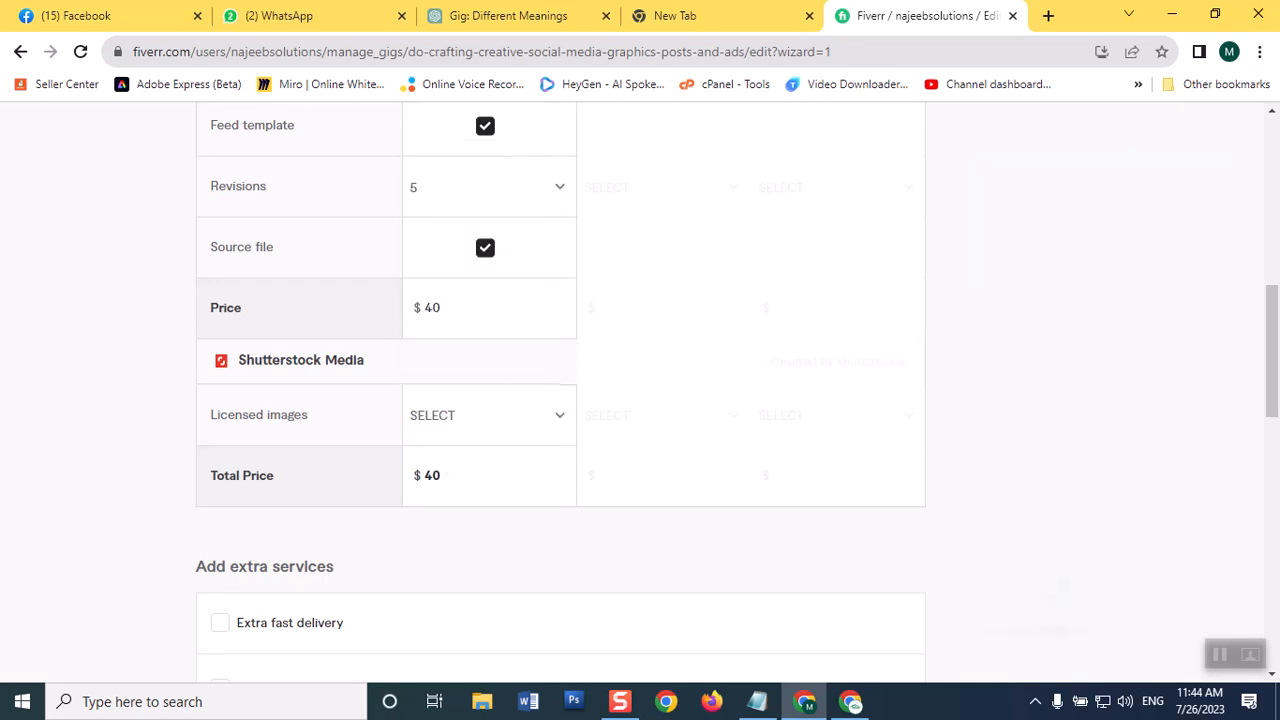
# - Review the available extra services without adding any, and save the pricing to continue to Description & FAQ
pyautogui.moveTo(1276, 318); pyautogui.dragTo(1276, 346)
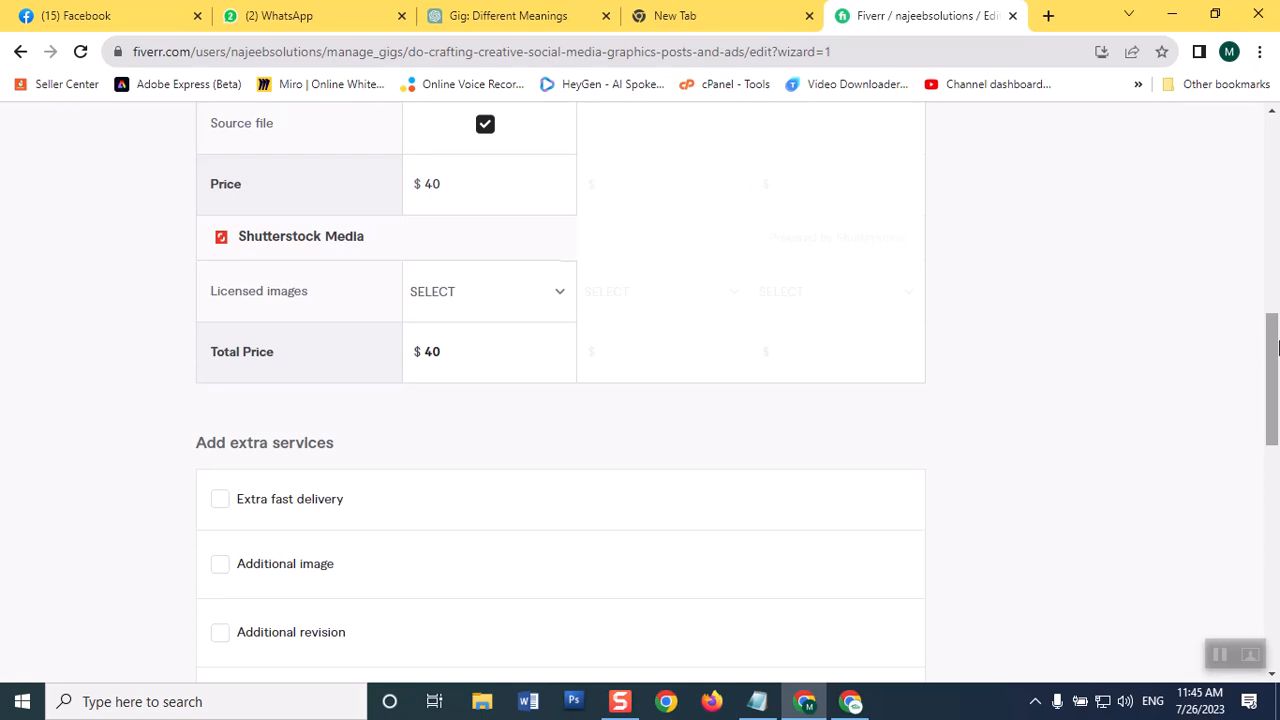
pyautogui.moveTo(1276, 372); pyautogui.dragTo(1268, 415)
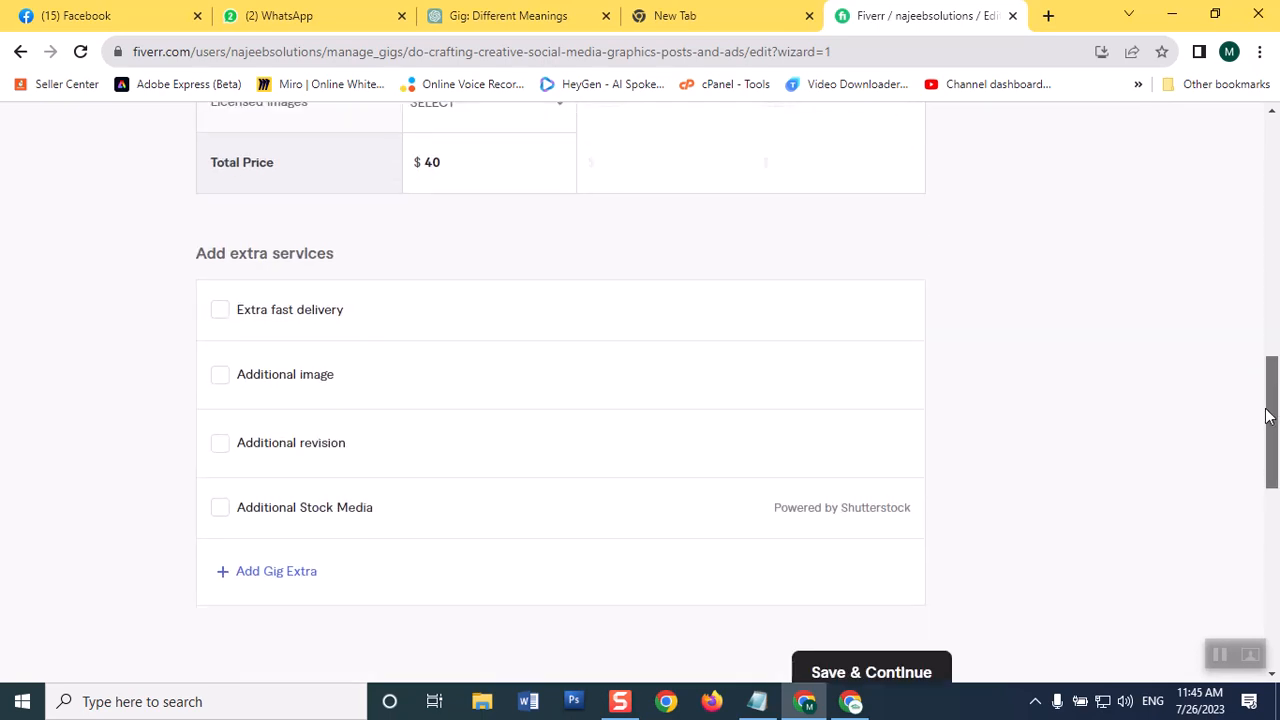
pyautogui.moveTo(1268, 415); pyautogui.dragTo(1268, 416)
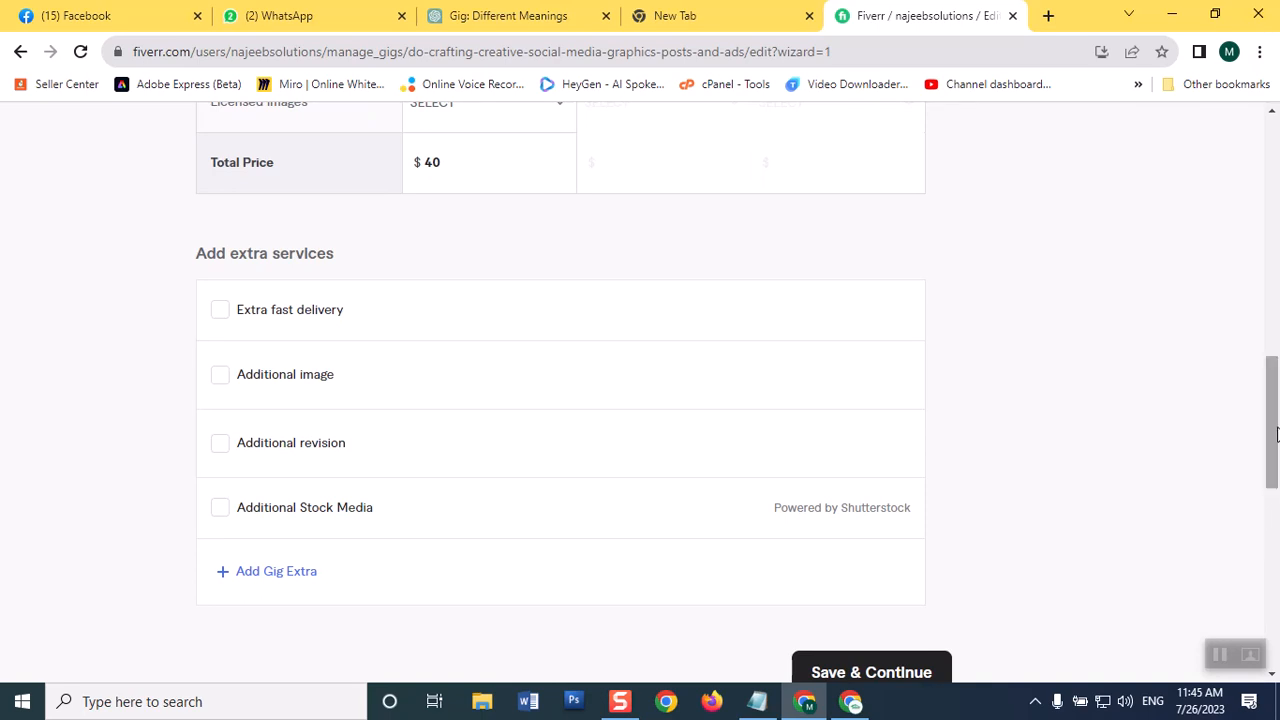
pyautogui.scroll(2, 1276, 432)
pyautogui.moveTo(222, 303)
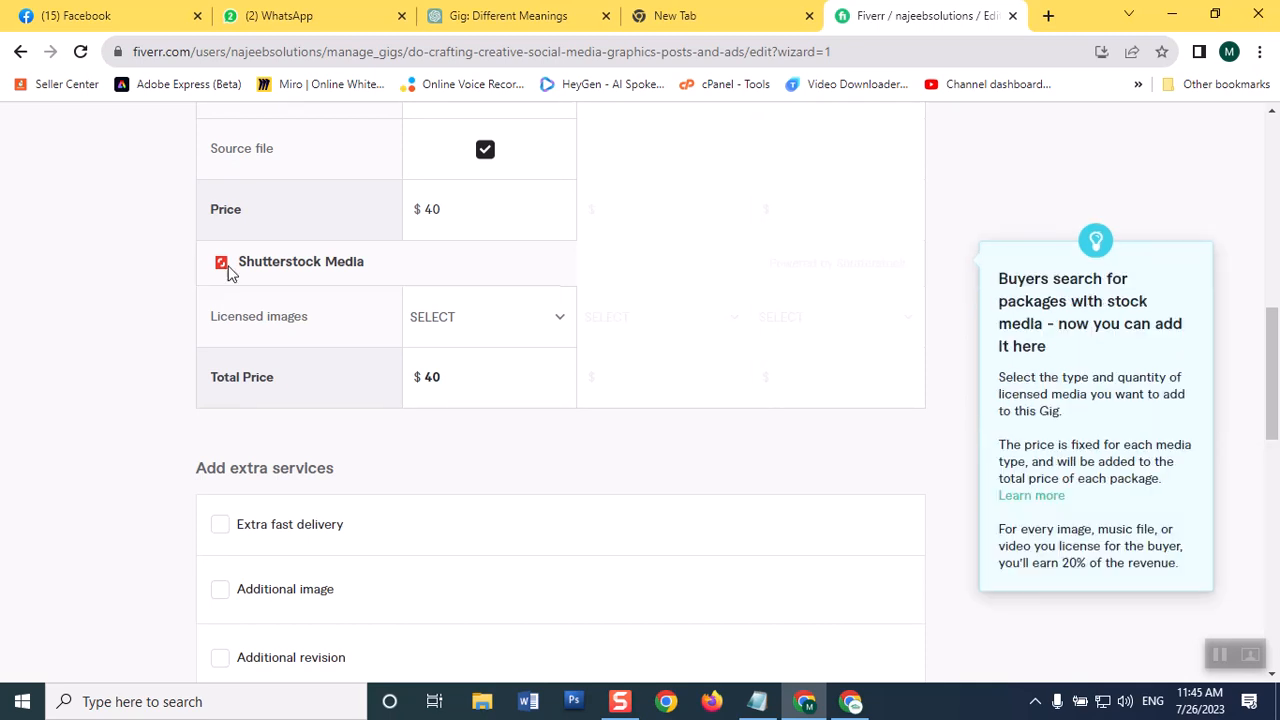
pyautogui.moveTo(1274, 377); pyautogui.dragTo(1276, 450)
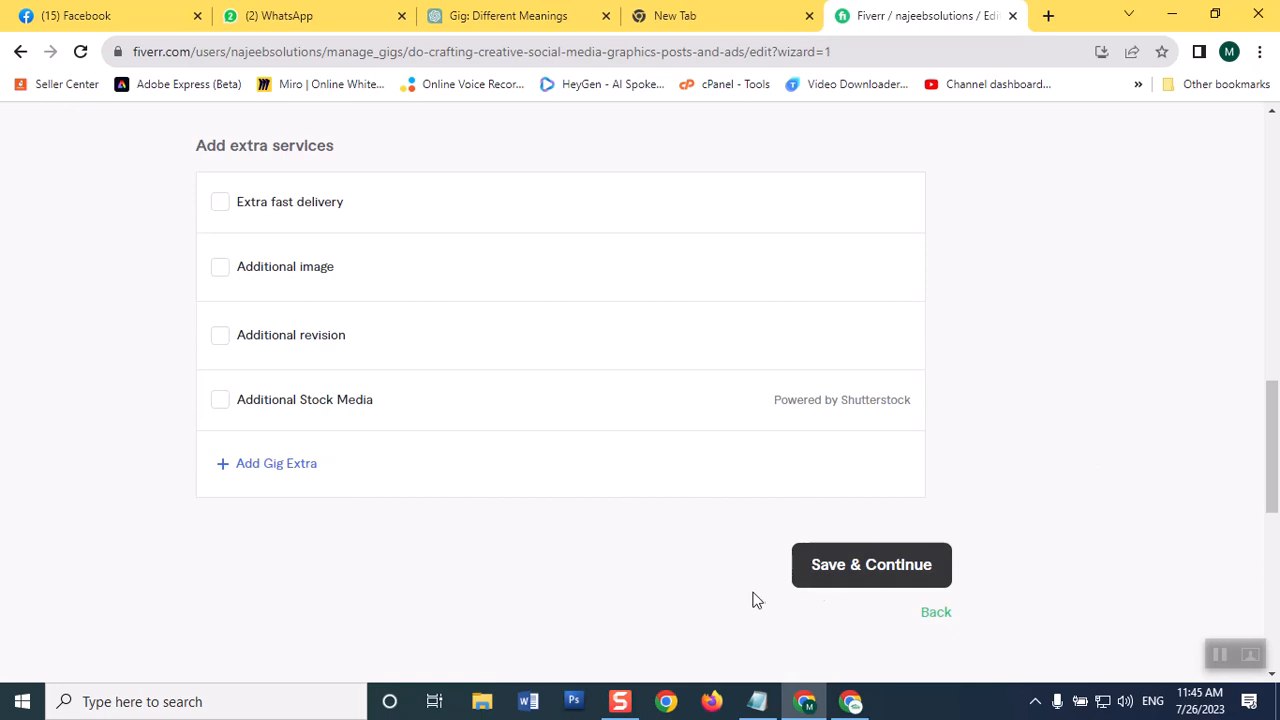
pyautogui.click(847, 583)
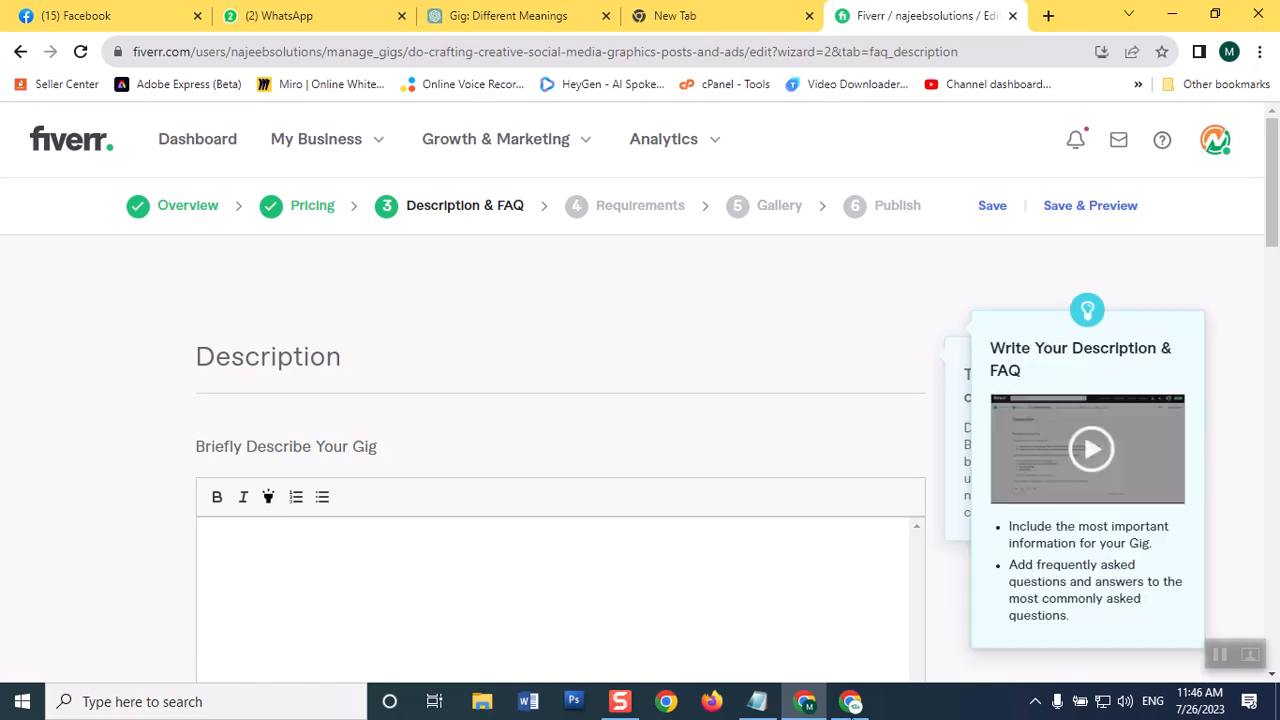
# - Read through the "About this gig" description on the competitor's gig page
pyautogui.click(851, 701)
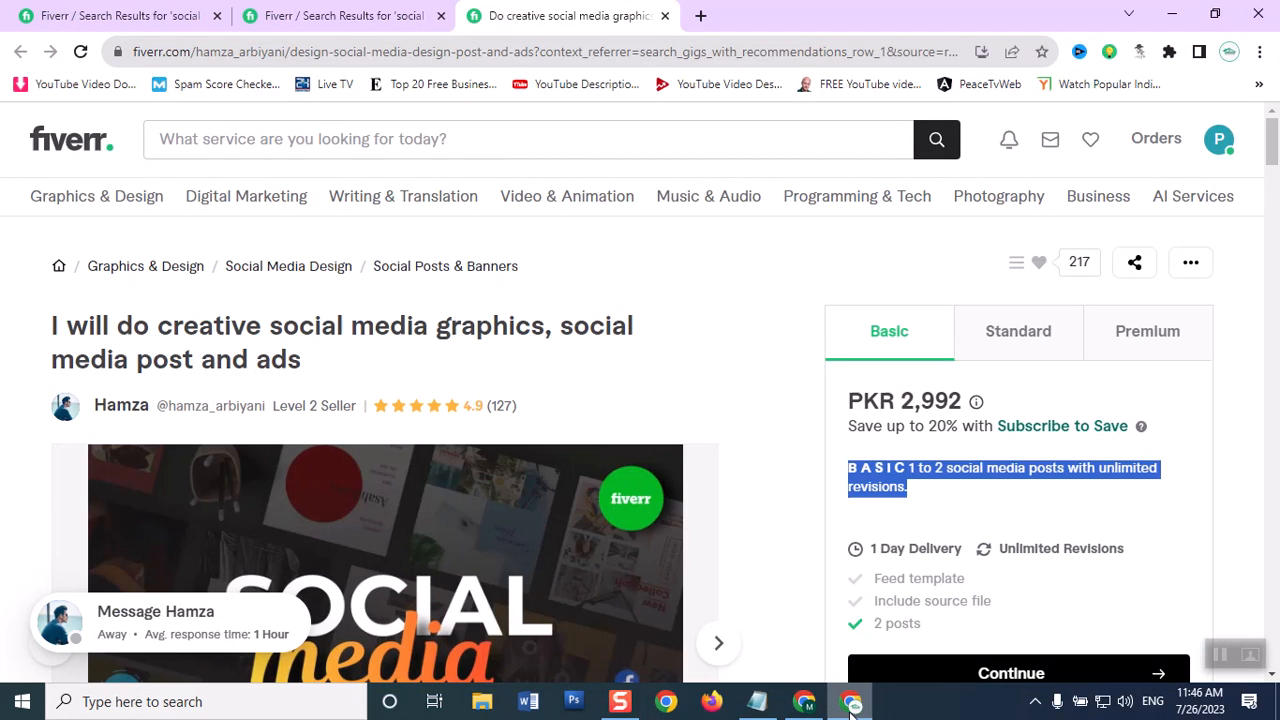
pyautogui.moveTo(1272, 150); pyautogui.dragTo(1264, 212)
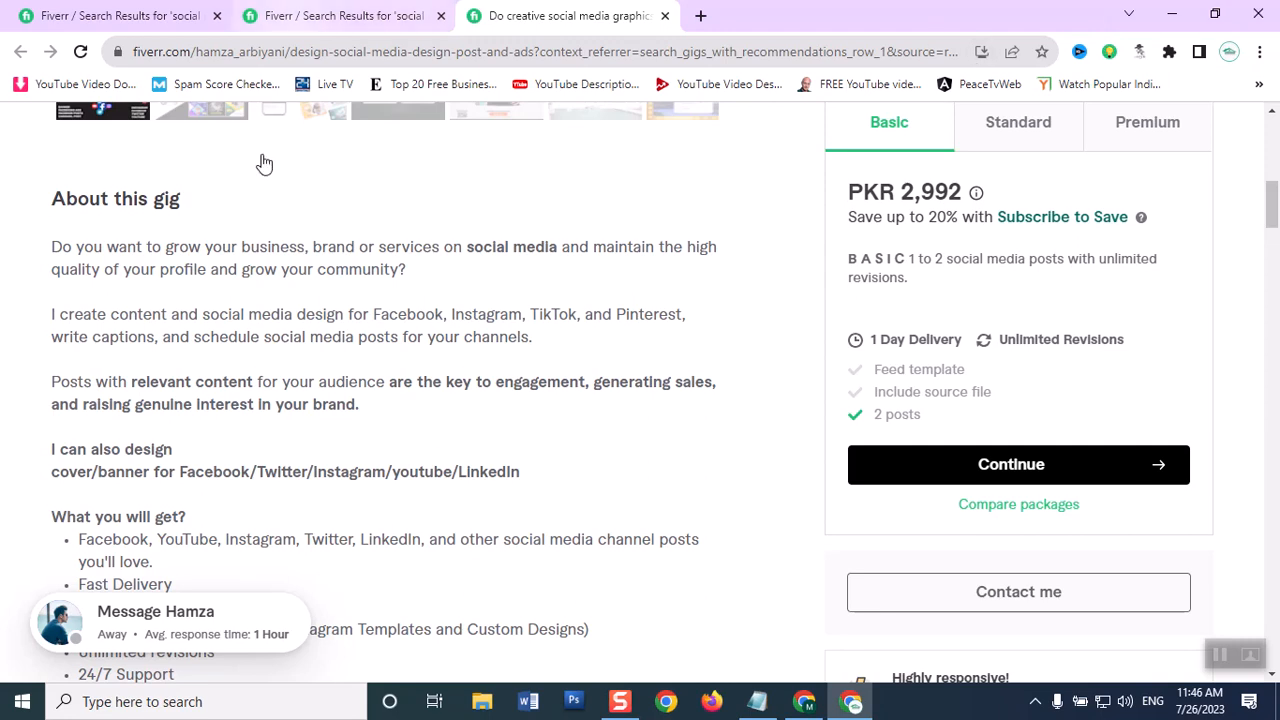
pyautogui.moveTo(55, 248); pyautogui.dragTo(162, 450)
pyautogui.moveTo(1274, 202); pyautogui.dragTo(1273, 228)
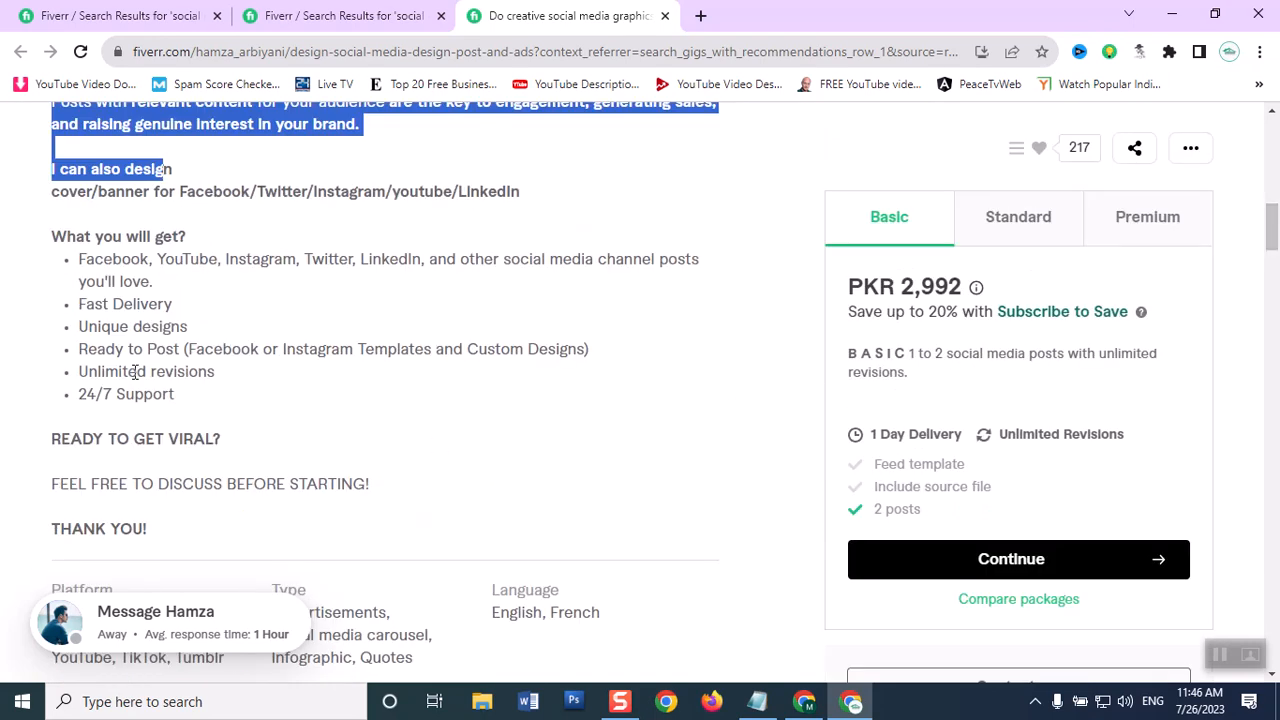
# - Copy the competitor's gig description down to "24/7 Support" and switch to the open ChatGPT conversation
pyautogui.keyDown('shift'); pyautogui.click(193, 397); pyautogui.keyUp('shift')
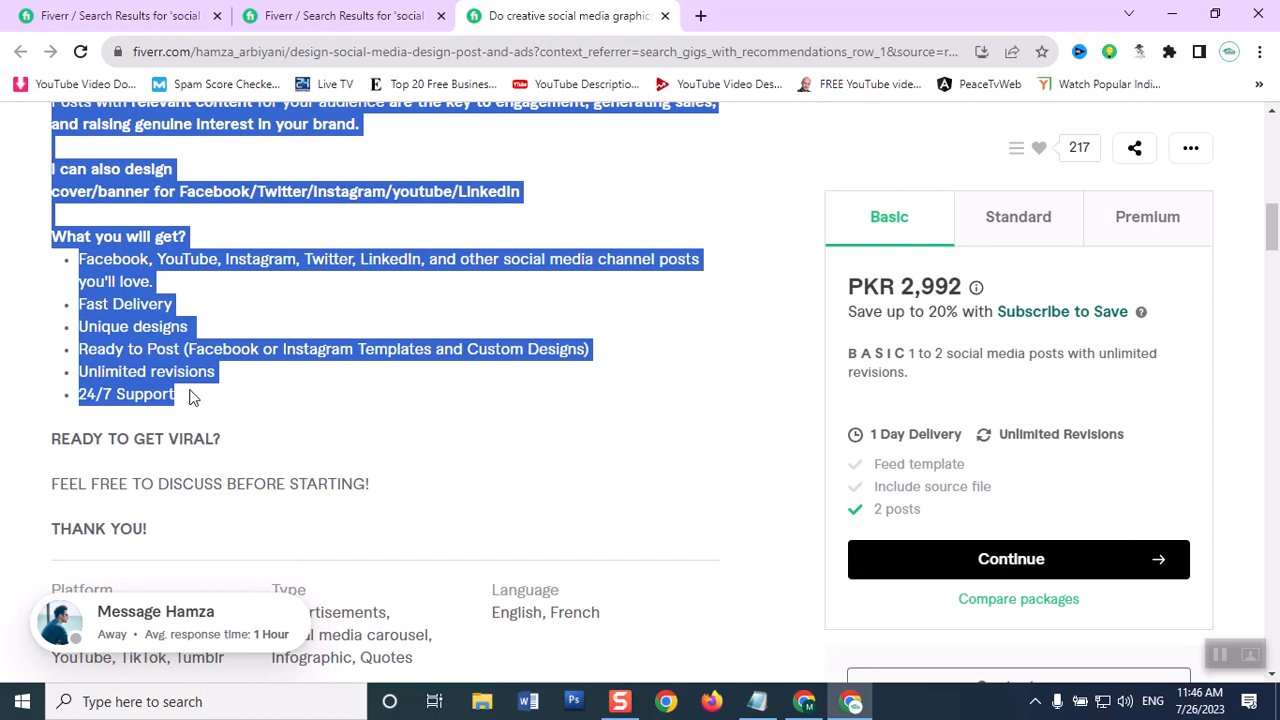
pyautogui.click(804, 703)
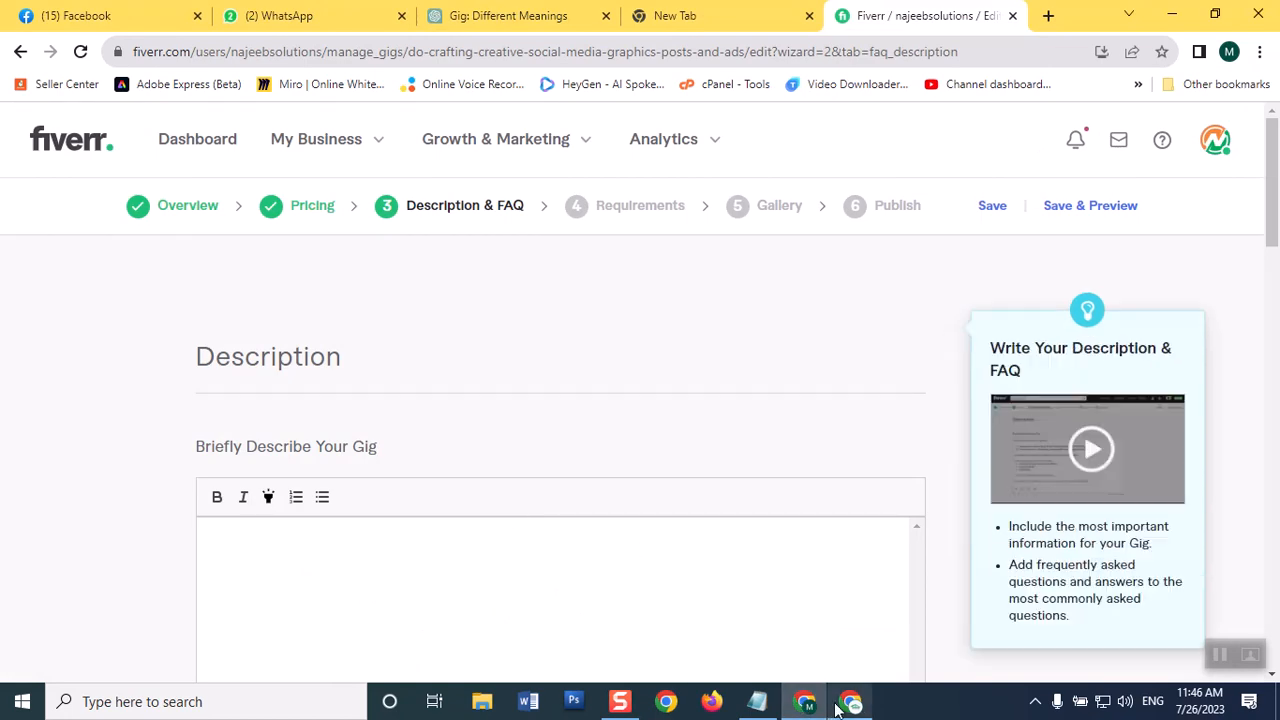
pyautogui.click(508, 15)
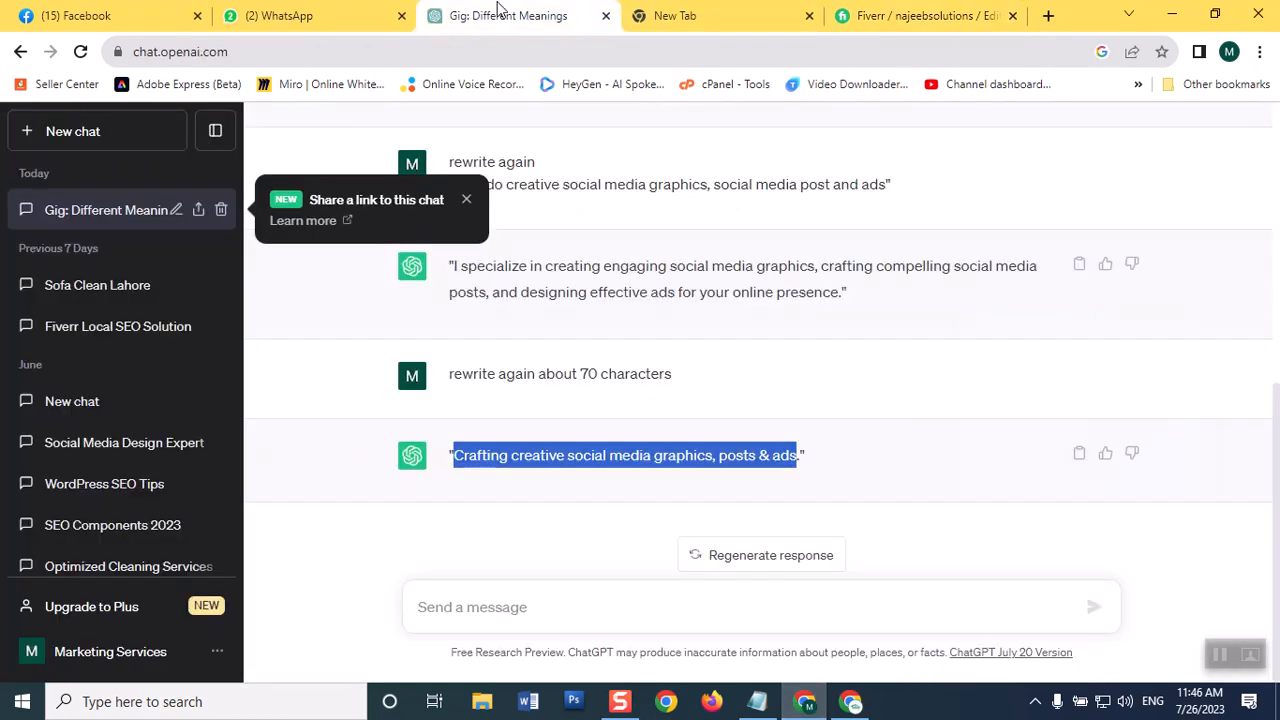
# - Ask ChatGPT to "rewrite following with more optimization about 1000 characters:" with the copied competitor description in quotation marks
pyautogui.click(465, 625)
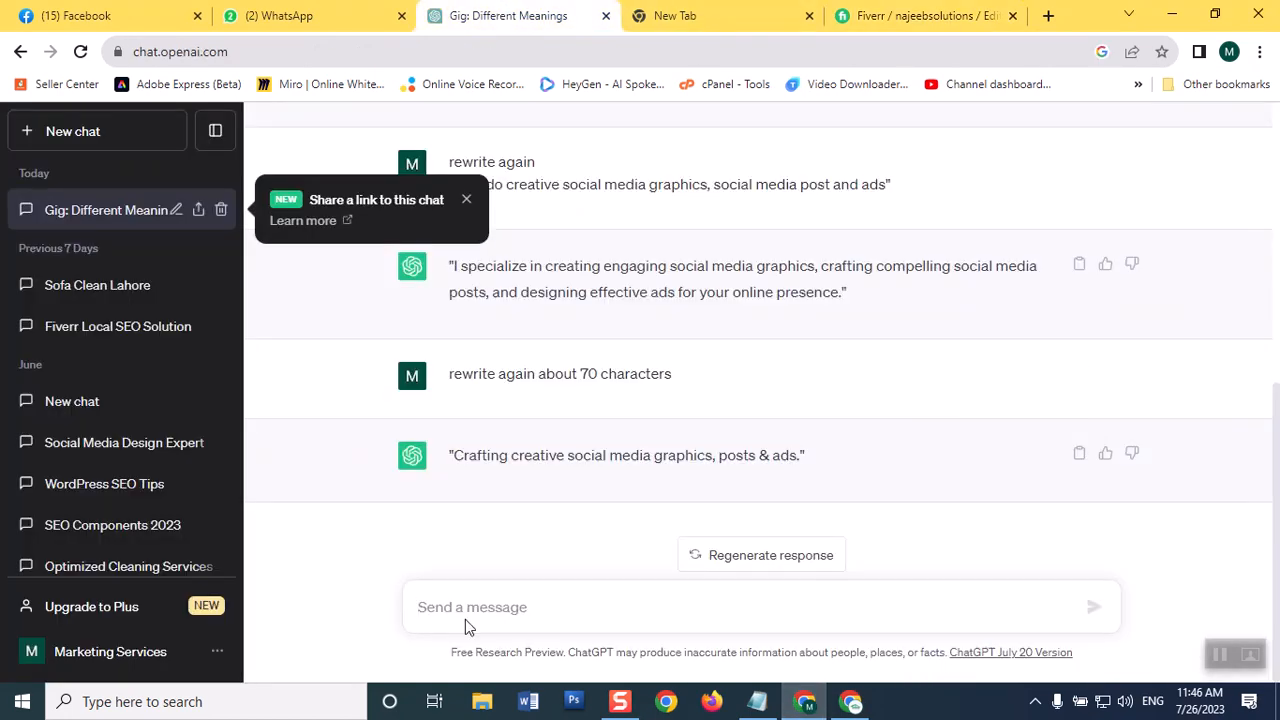
pyautogui.write('rewrit')
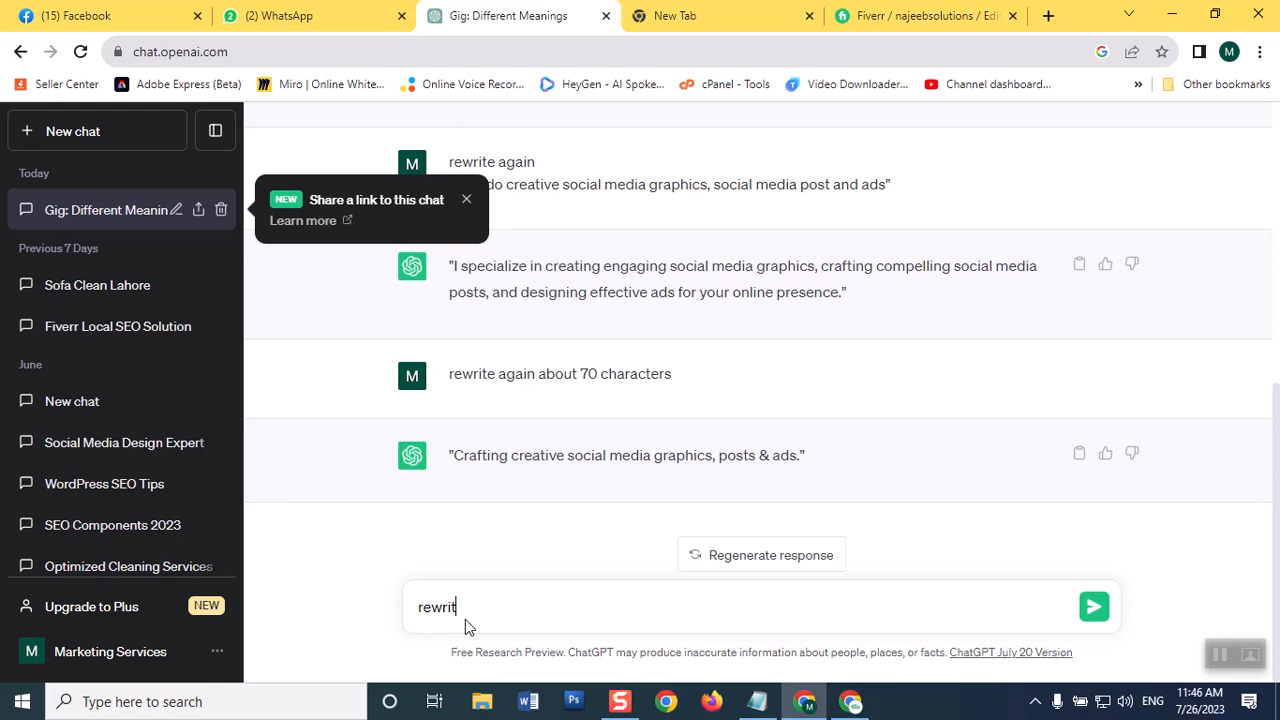
pyautogui.write('e following with')
pyautogui.write('more optimization')
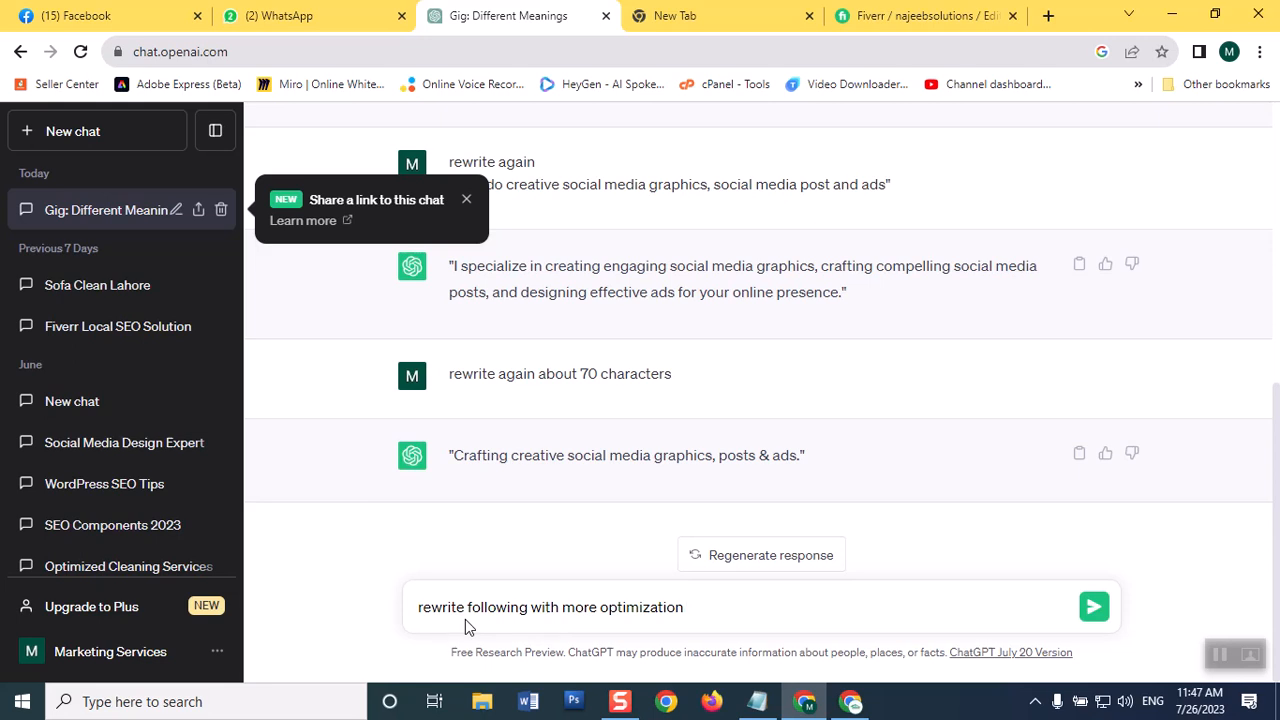
pyautogui.write('about 1000 characters')
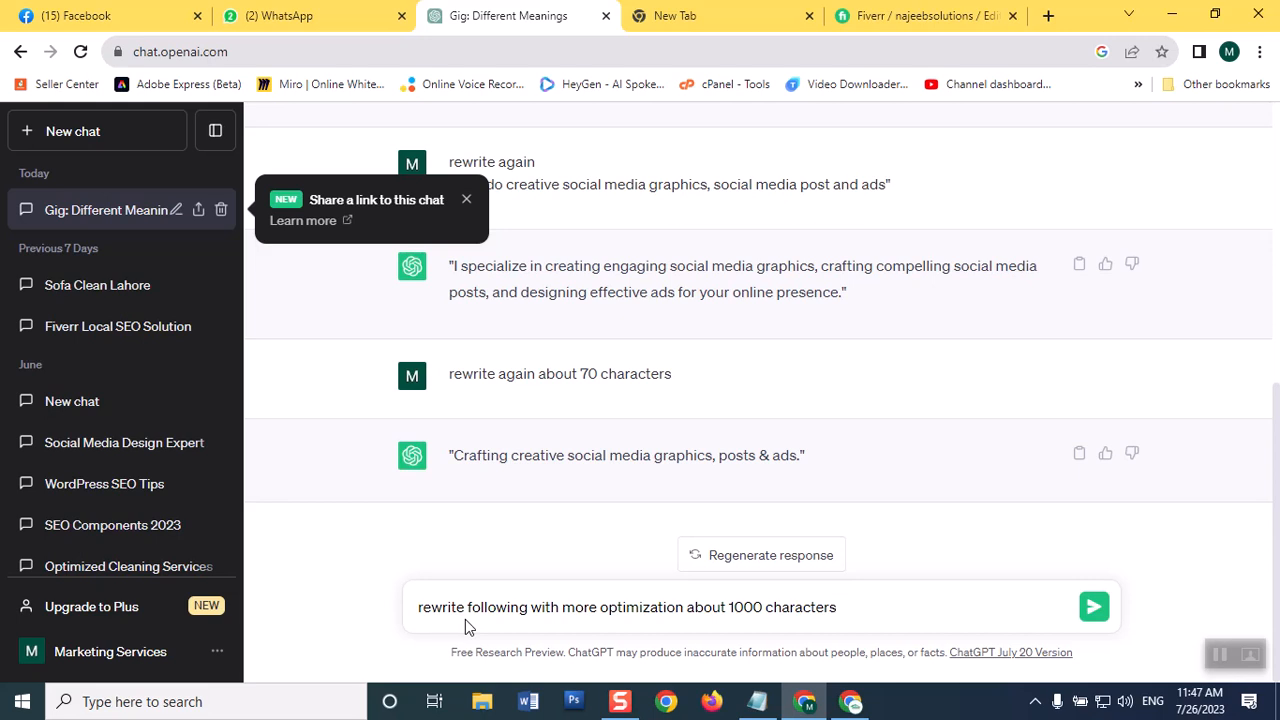
pyautogui.write(':')
pyautogui.hotkey('shift', 'Return')
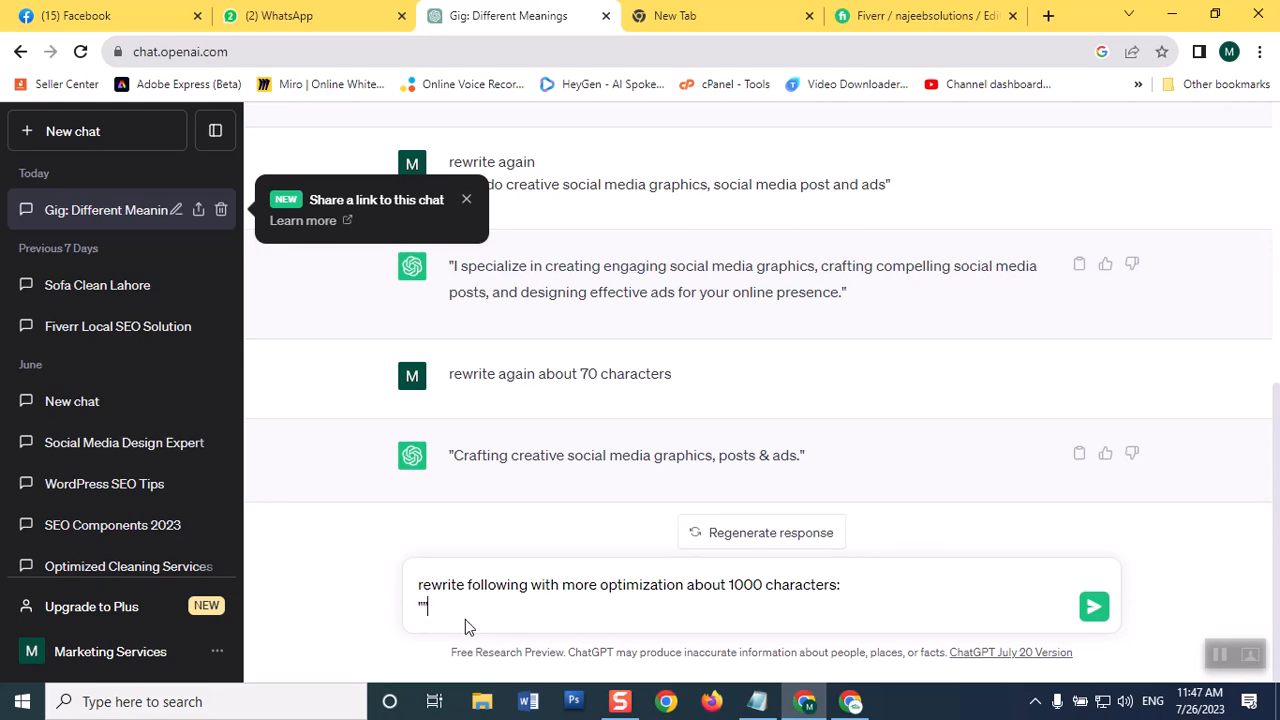
pyautogui.hotkey('ctrl', 'v')
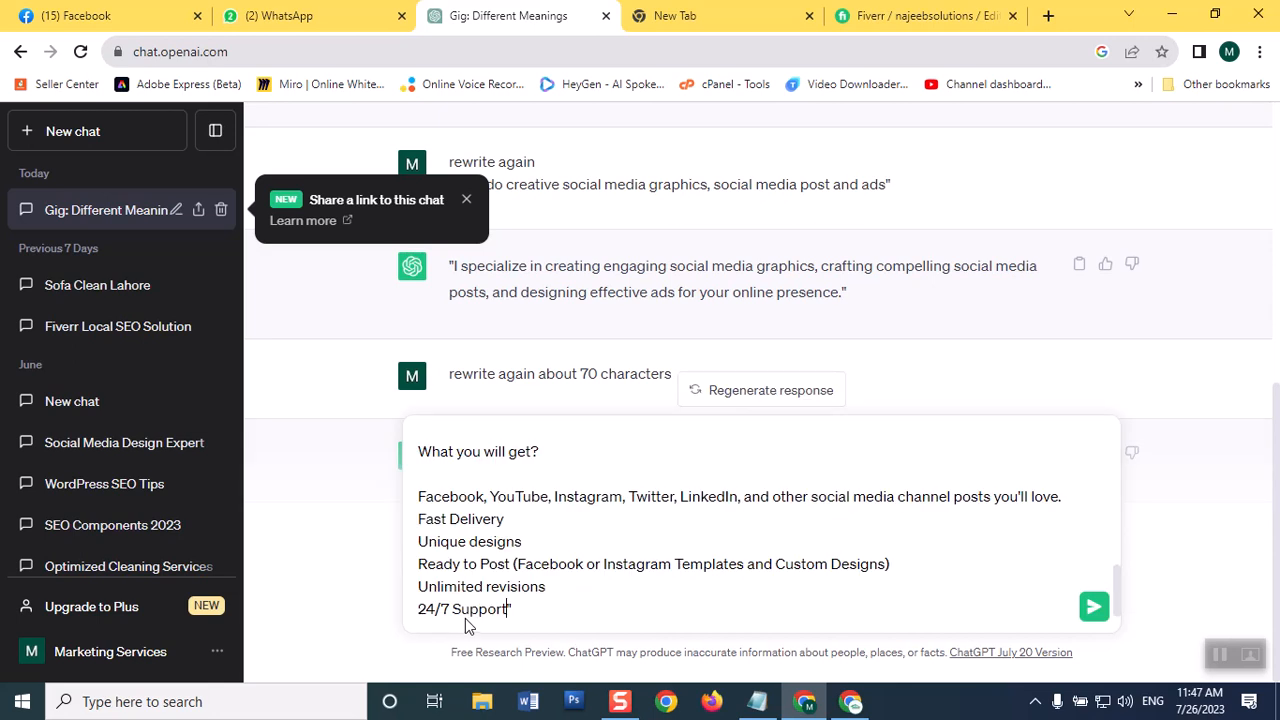
pyautogui.click(1094, 607)
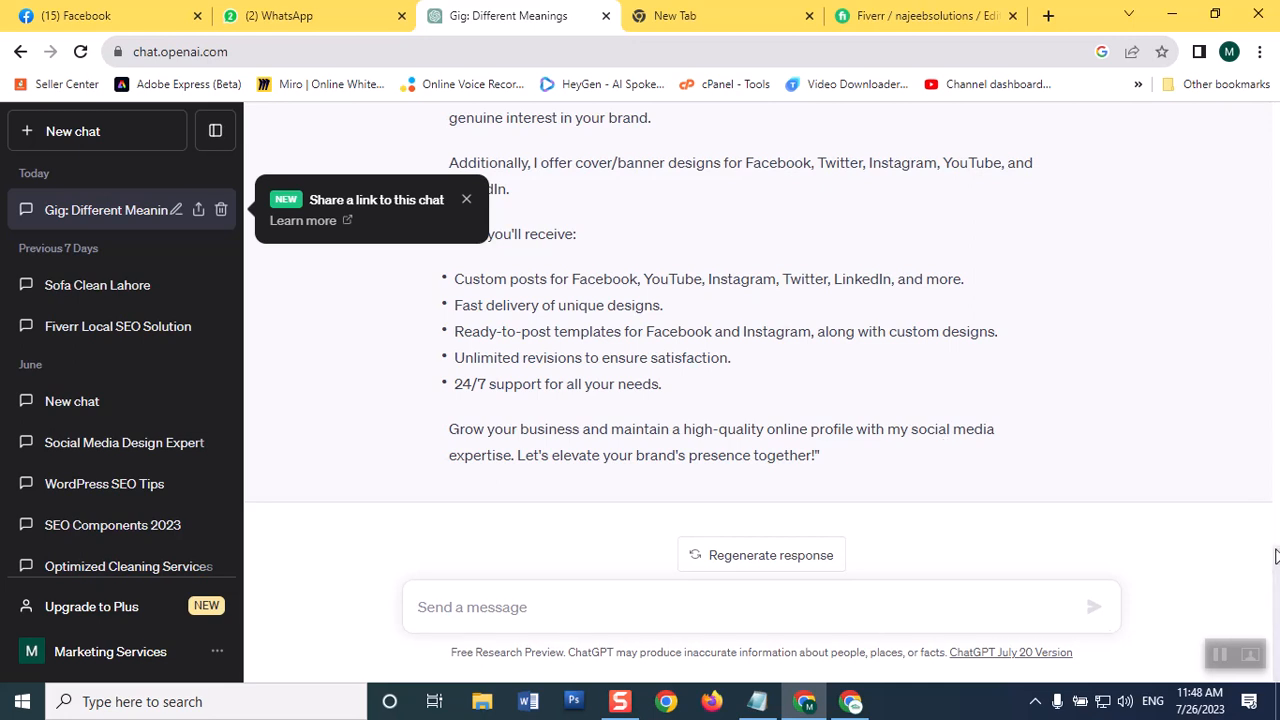
# - Copy ChatGPT's whole rewritten description, from "Enhance your online presence" through "Let's elevate your brand's presence together!"
pyautogui.moveTo(1277, 557); pyautogui.dragTo(1277, 460)
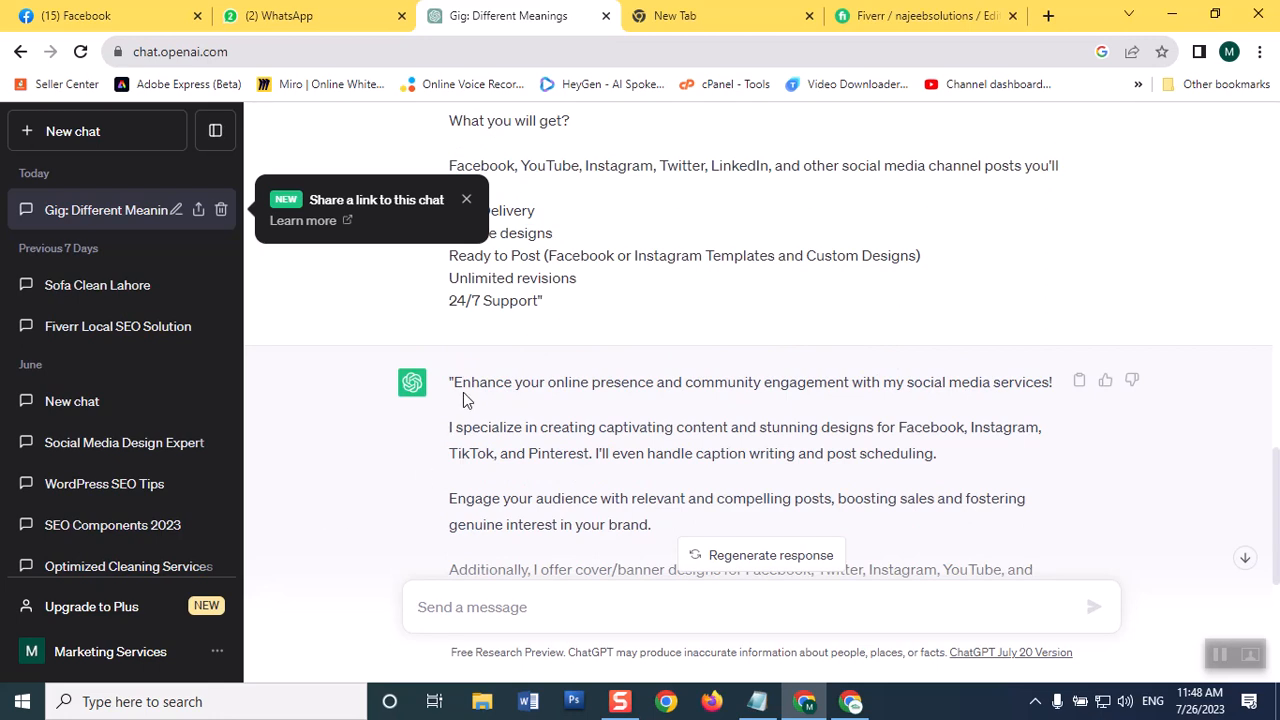
pyautogui.moveTo(451, 381); pyautogui.dragTo(625, 538)
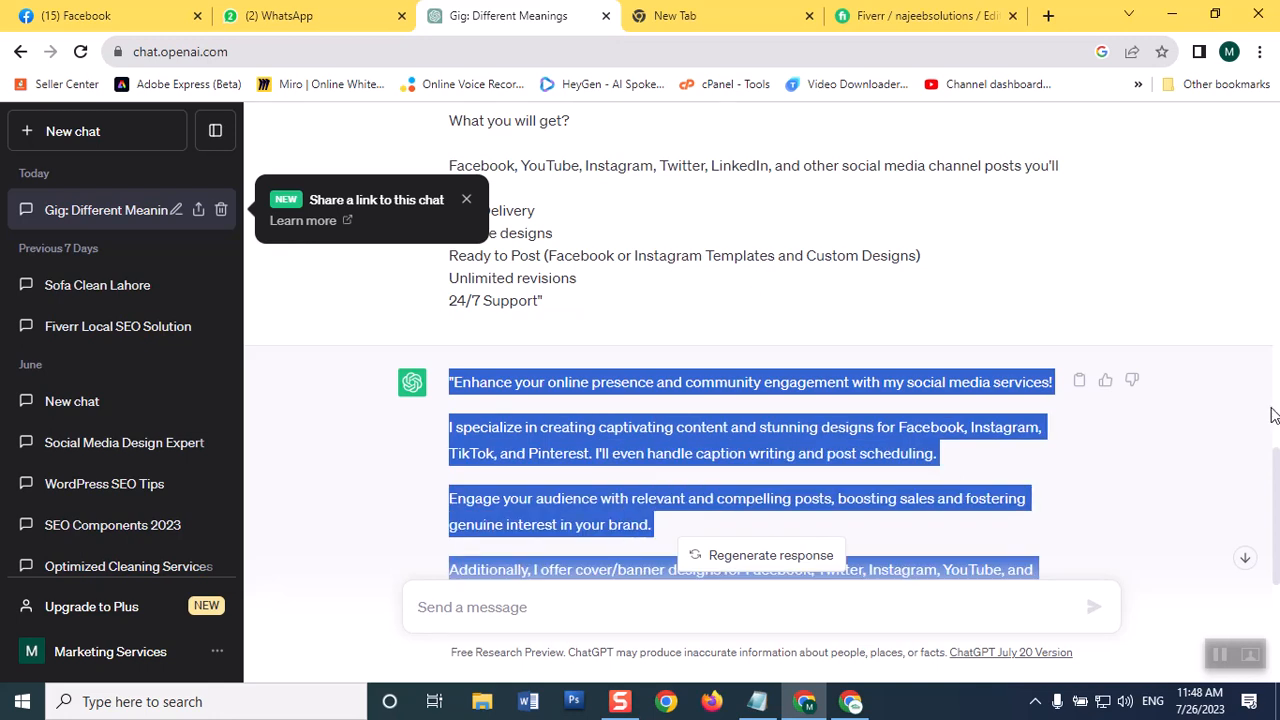
pyautogui.moveTo(1278, 442); pyautogui.dragTo(1268, 584)
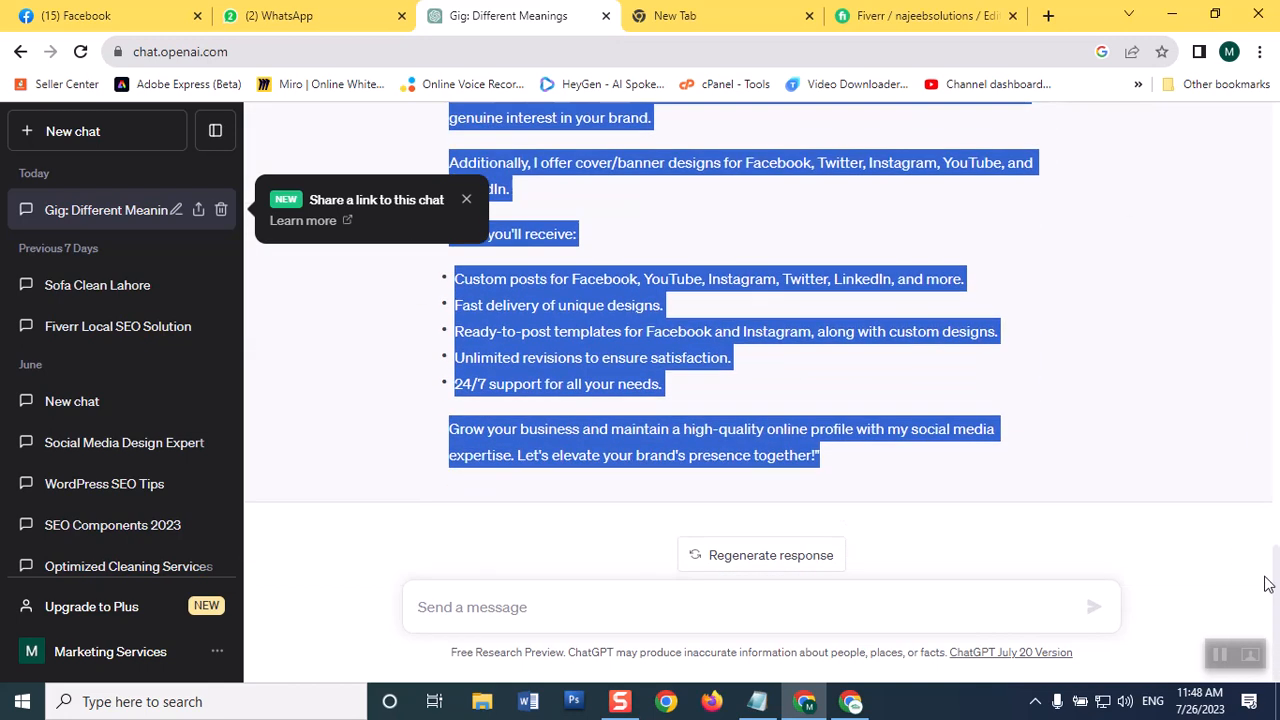
pyautogui.rightClick(510, 453)
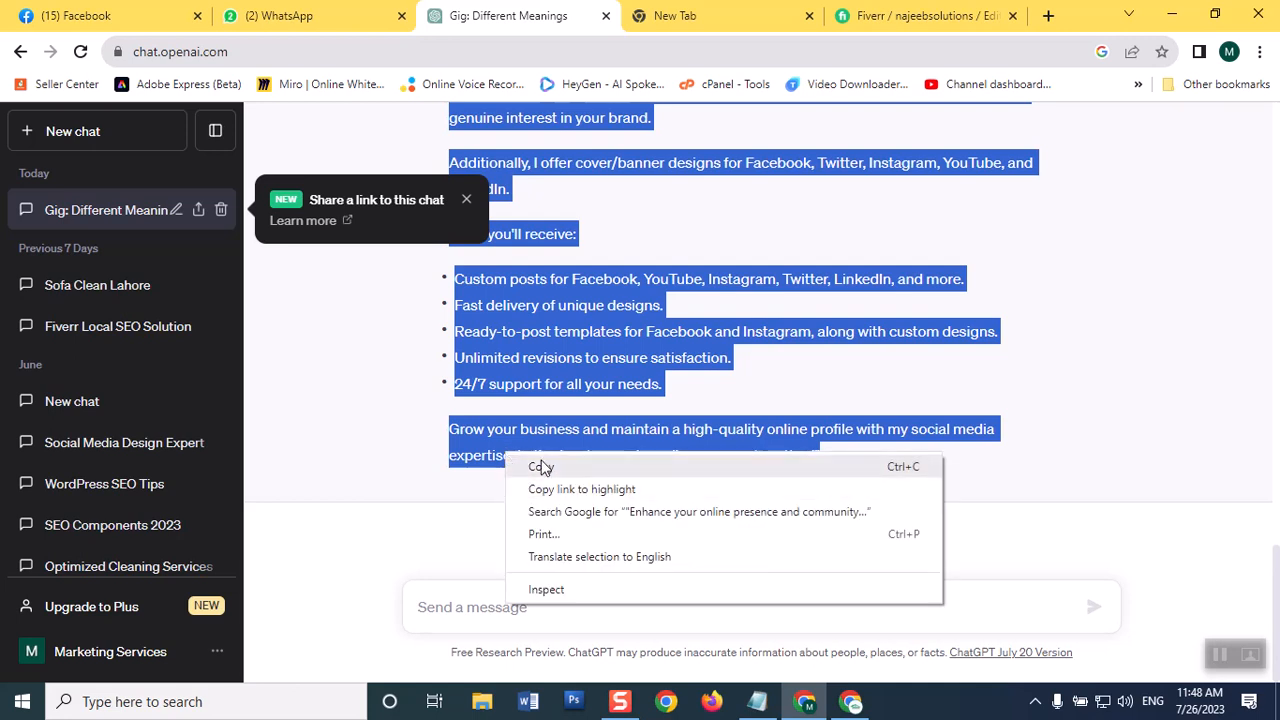
pyautogui.click(542, 462)
# - Return to the Fiverr gig editor, paste the rewritten text as the gig description and look it over
pyautogui.moveTo(850, 703)
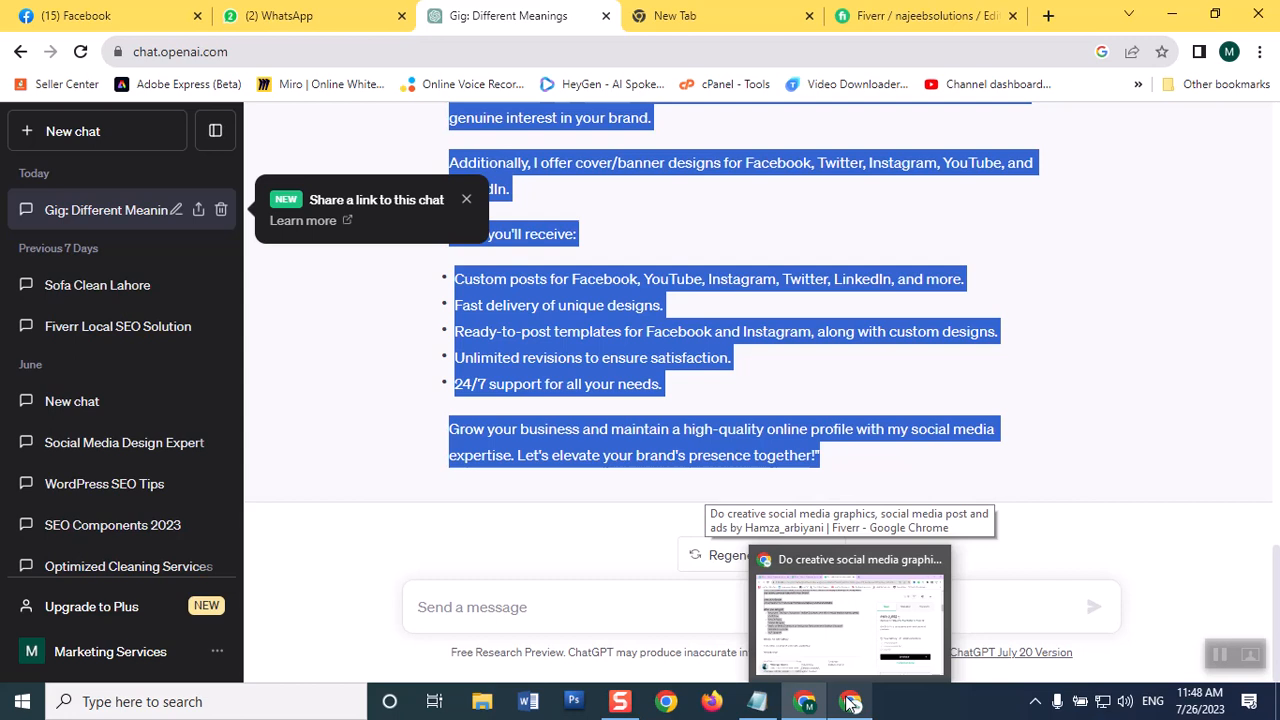
pyautogui.click(850, 703)
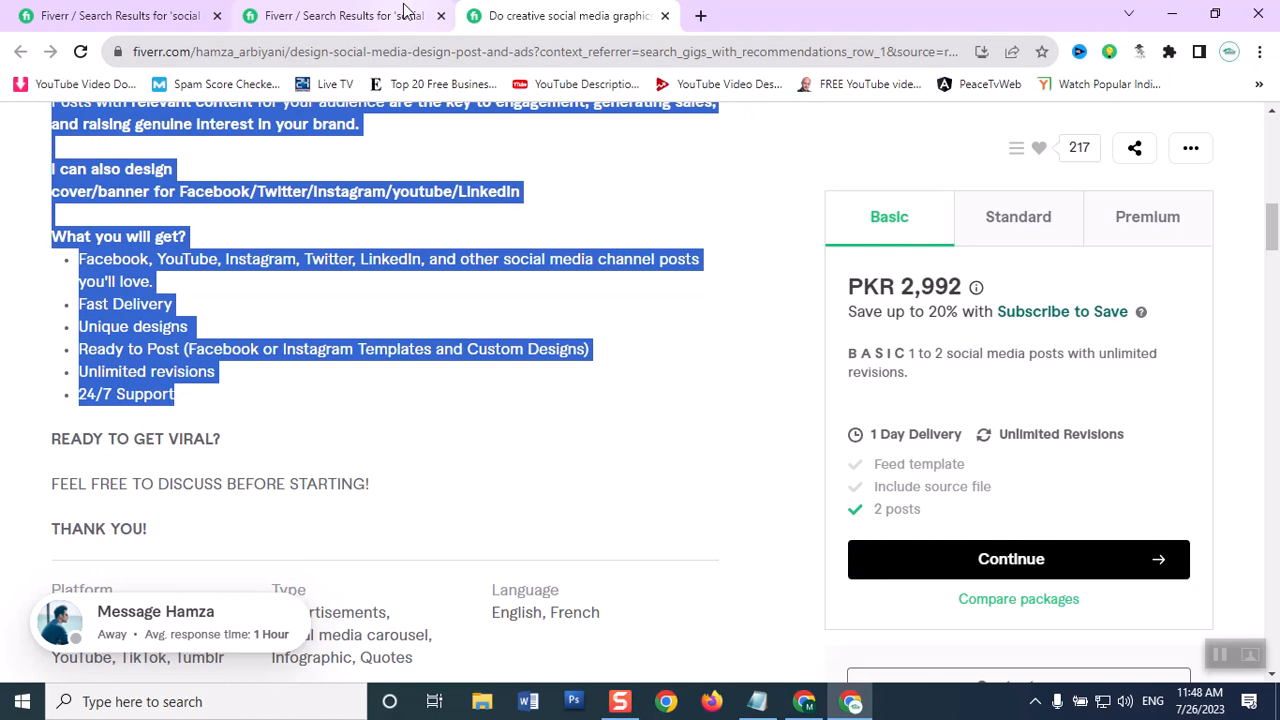
pyautogui.click(800, 707)
pyautogui.click(918, 15)
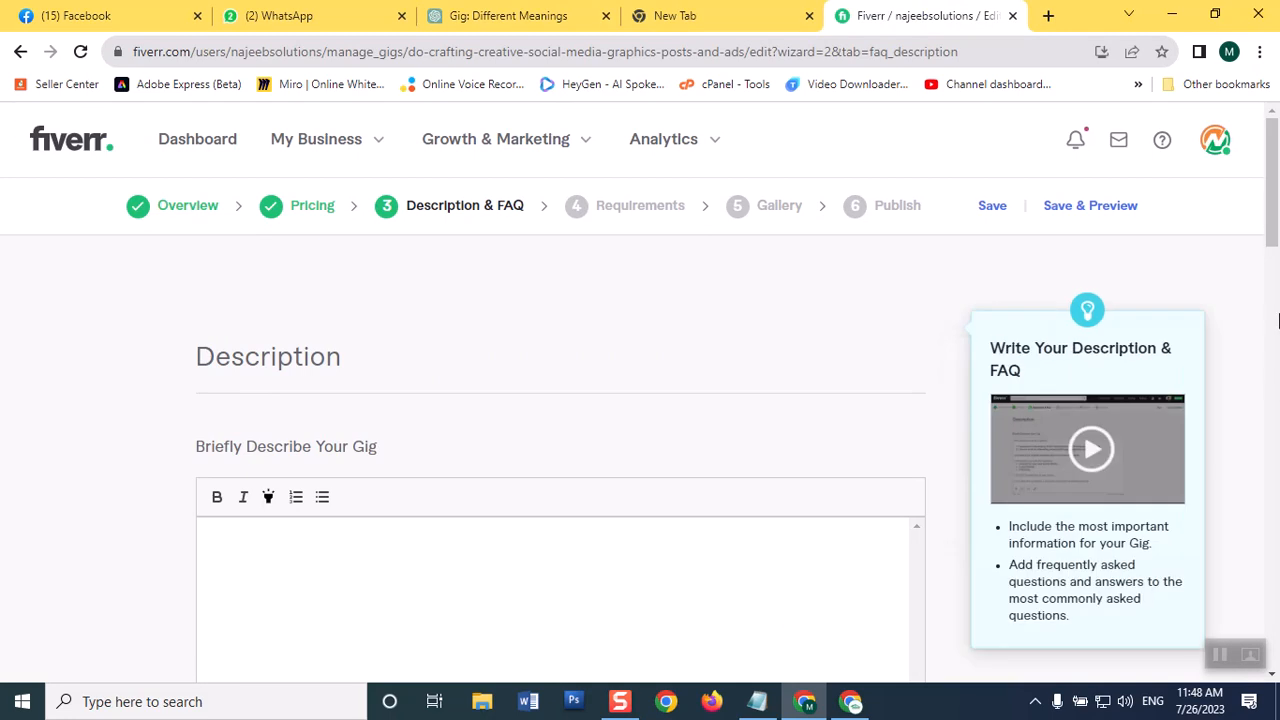
pyautogui.scroll(-1, 1270, 319)
pyautogui.click(334, 425)
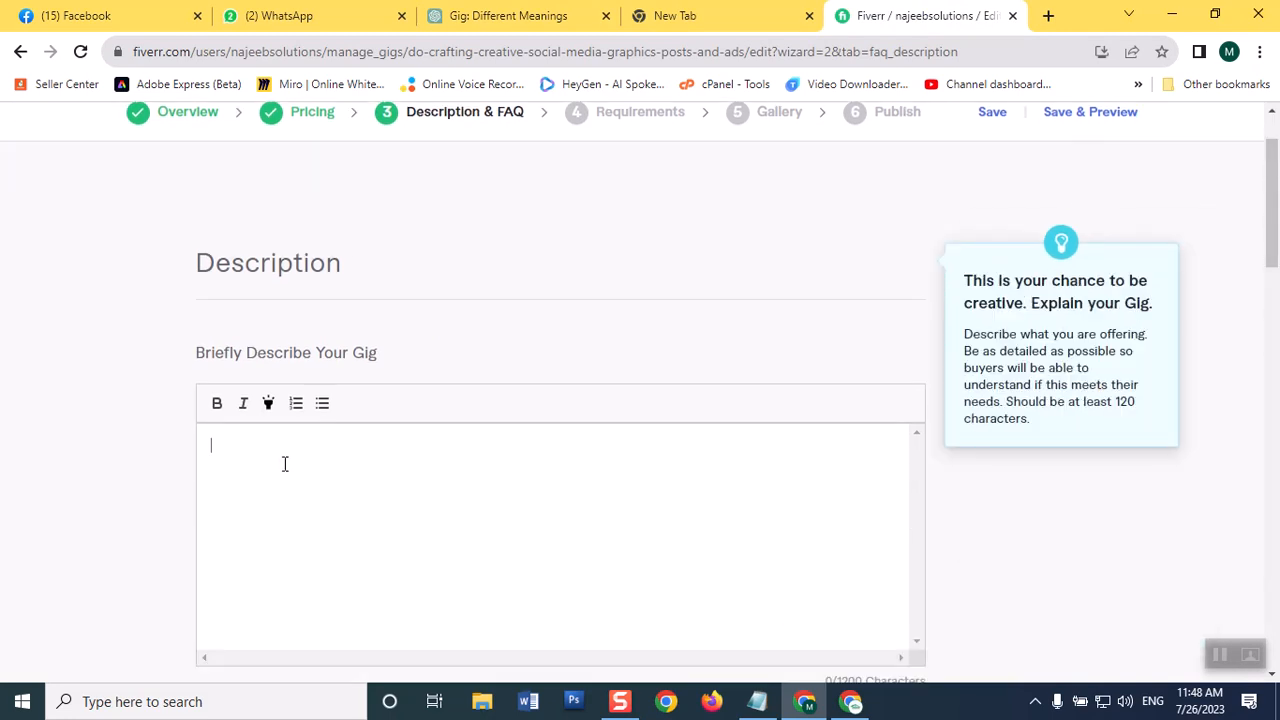
pyautogui.hotkey('ctrl', 'v')
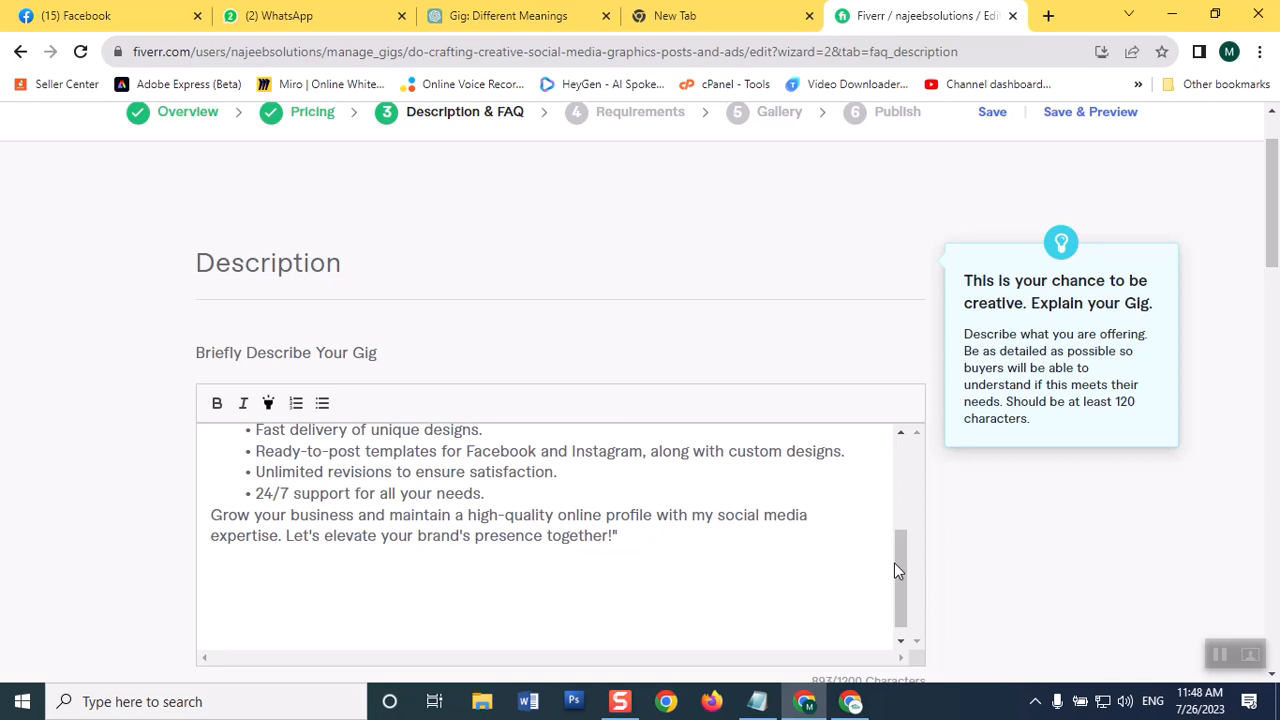
pyautogui.moveTo(897, 563); pyautogui.dragTo(892, 448)
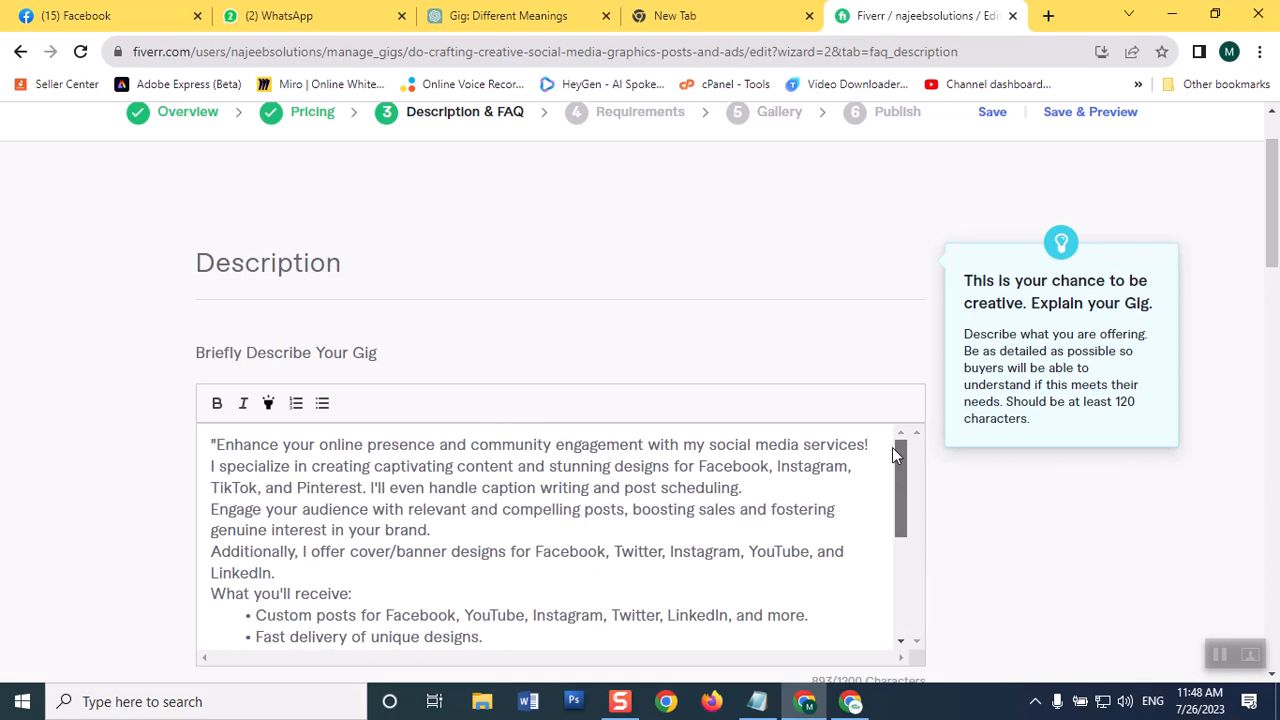
pyautogui.moveTo(892, 447)
pyautogui.mouseDown()
pyautogui.moveTo(892, 528)
pyautogui.moveTo(892, 467)
pyautogui.mouseUp()
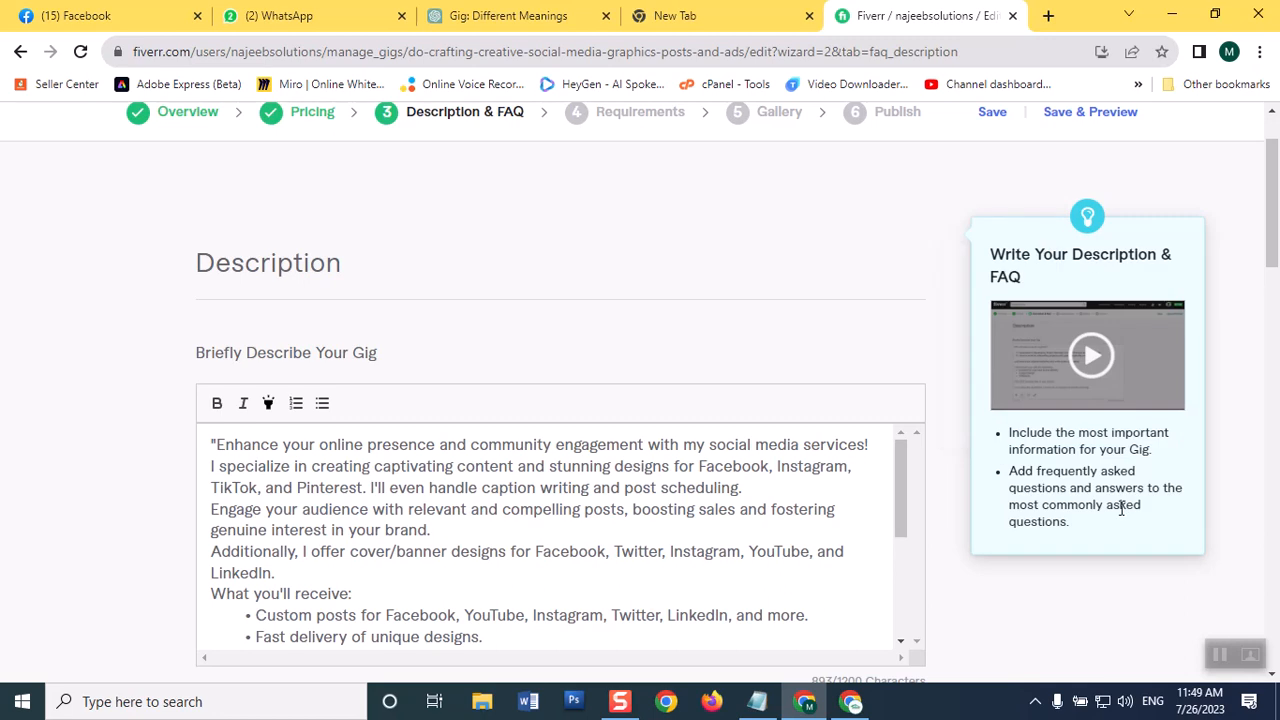
pyautogui.moveTo(897, 526); pyautogui.dragTo(907, 618)
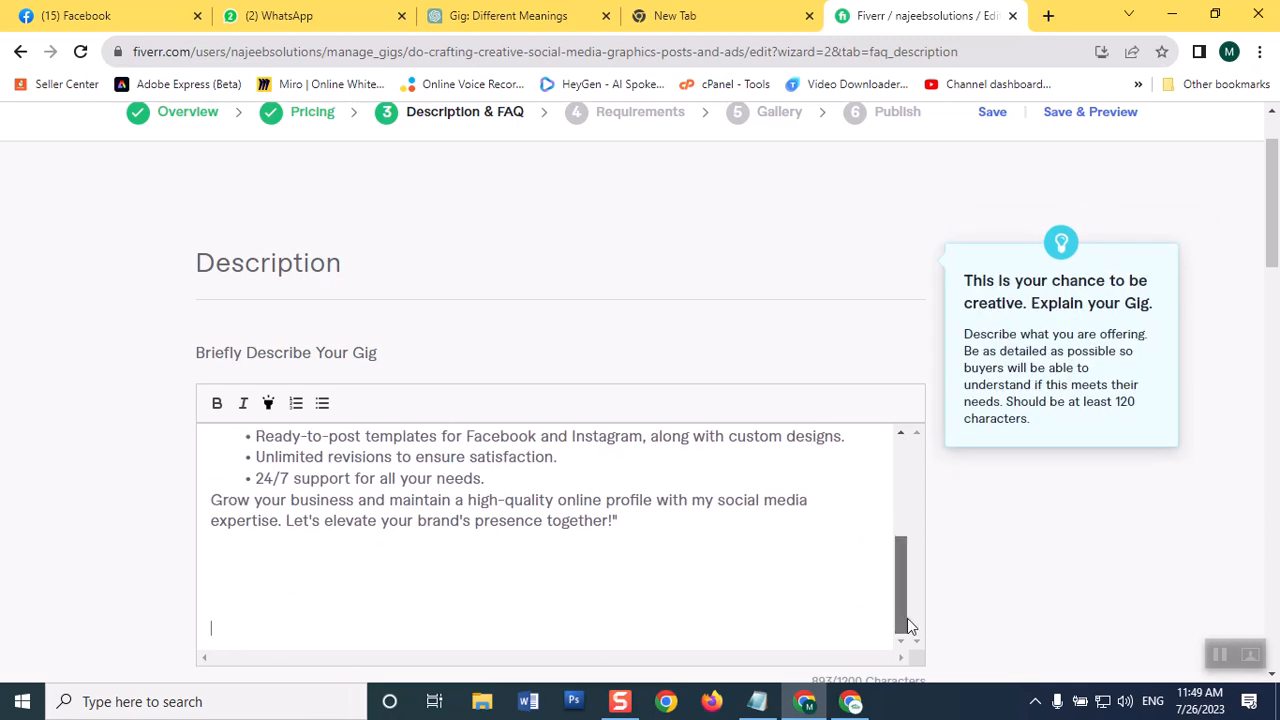
pyautogui.click(688, 500)
pyautogui.scroll(-1, 1274, 288)
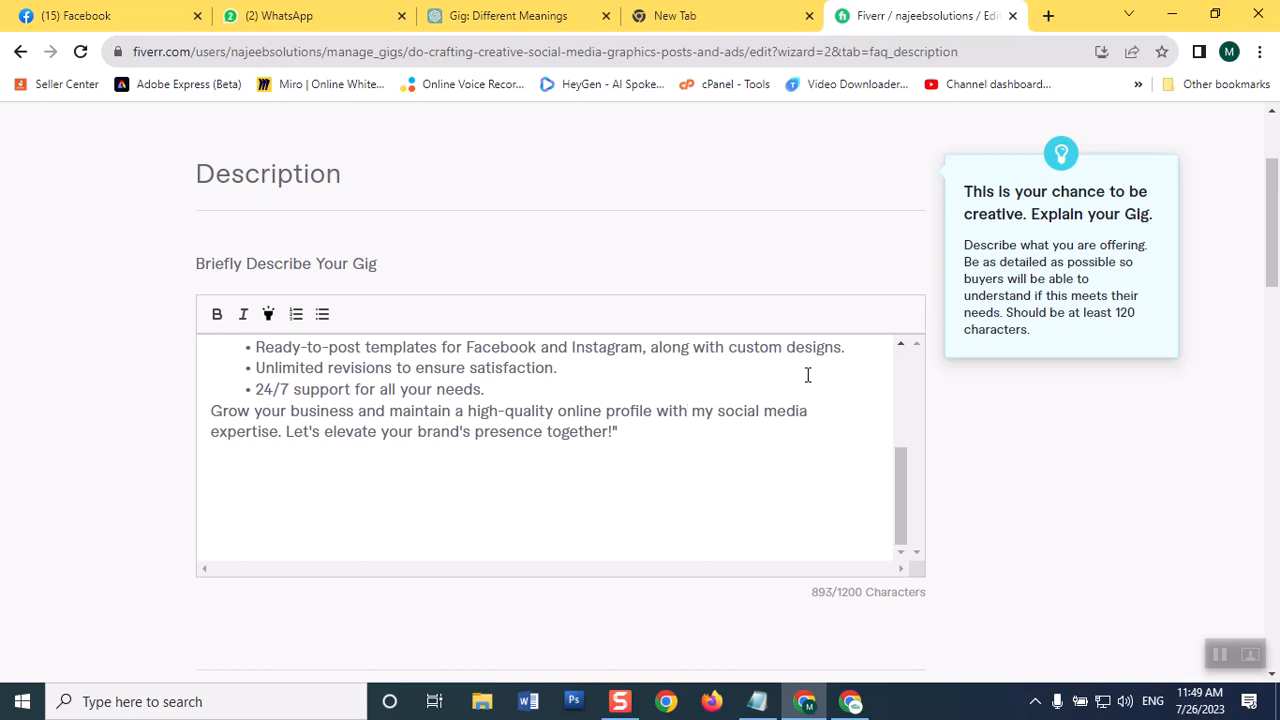
# - Expand the competitor gig's first FAQ entry and copy its question "What are things do I need to get started?"
pyautogui.moveTo(1274, 260); pyautogui.dragTo(1231, 471)
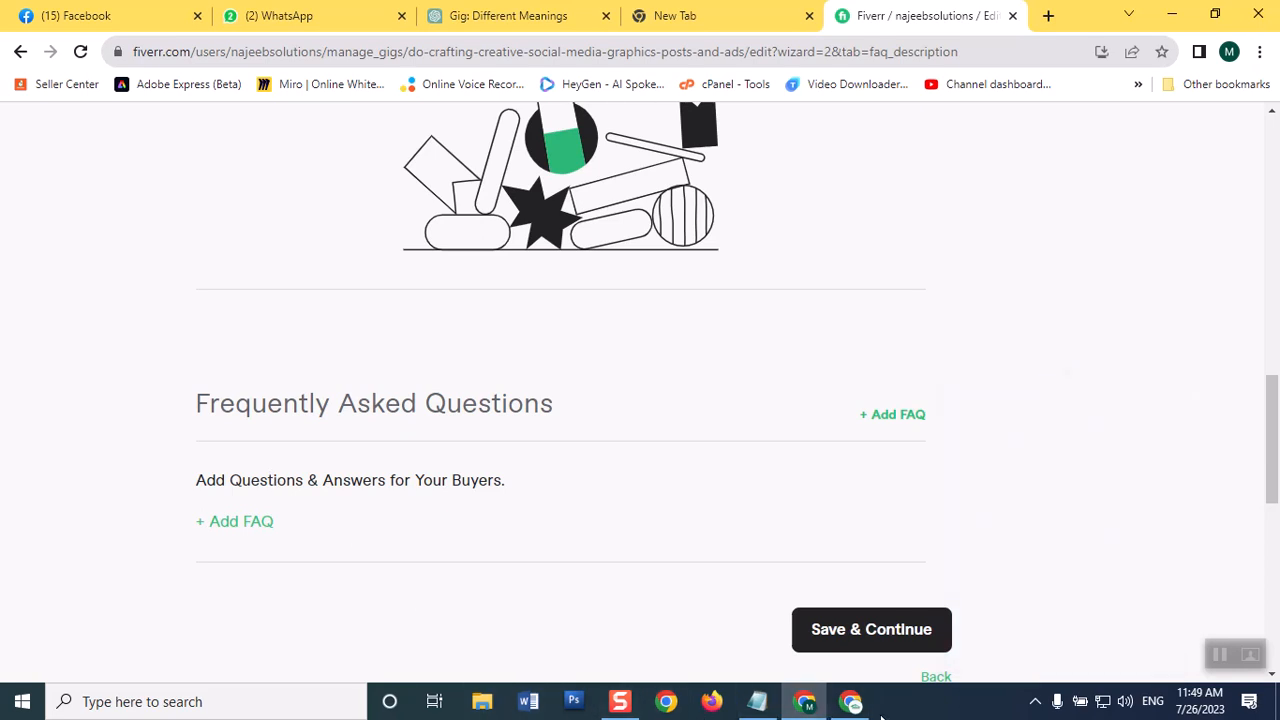
pyautogui.click(848, 700)
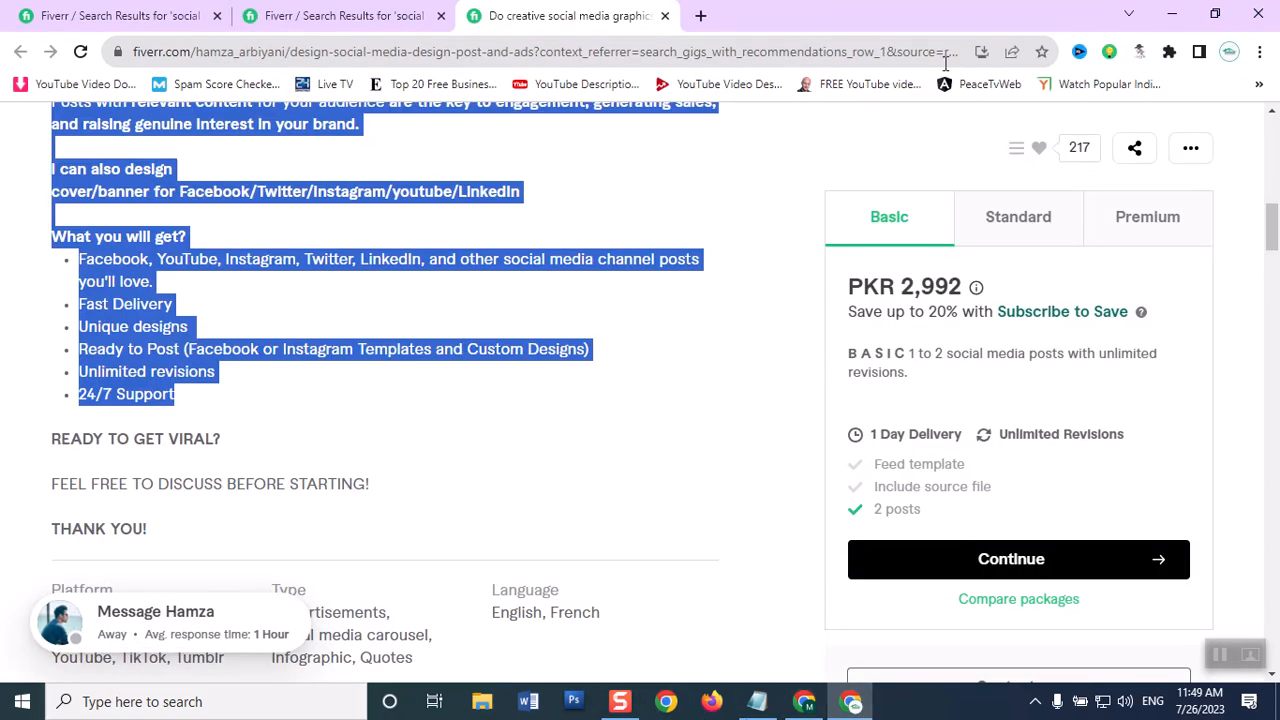
pyautogui.moveTo(1273, 222); pyautogui.dragTo(1265, 273)
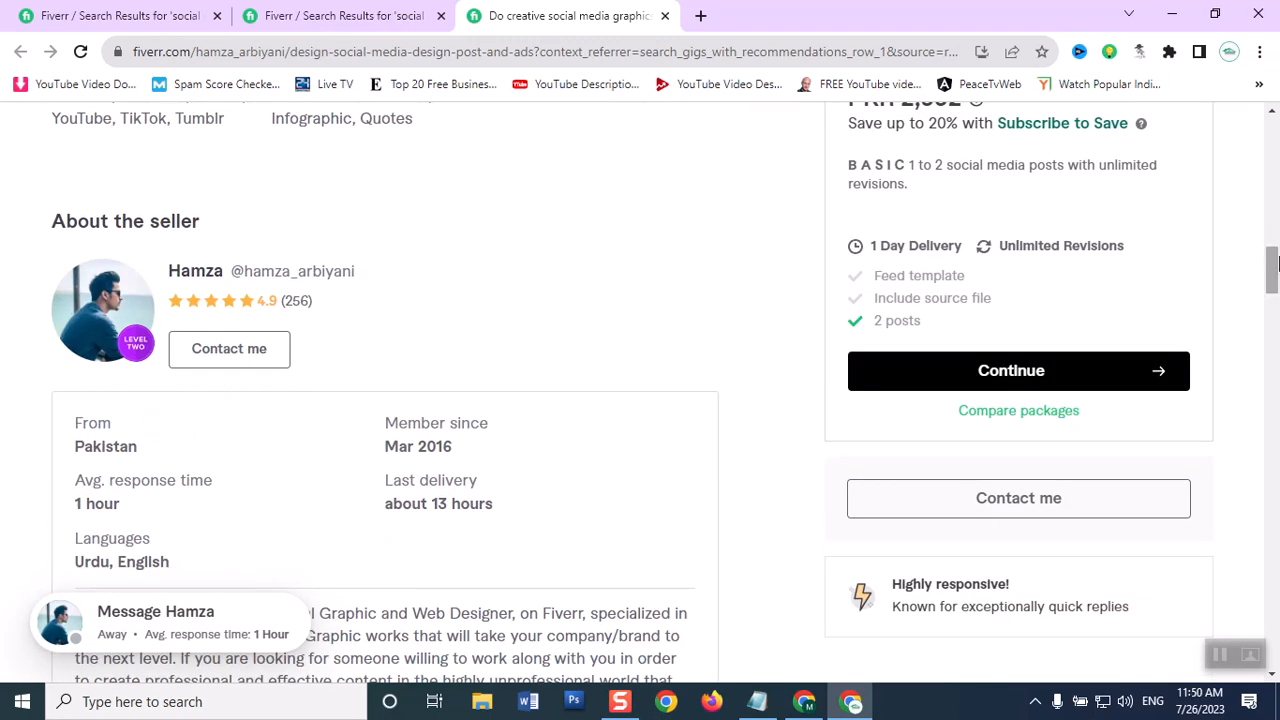
pyautogui.moveTo(1275, 273); pyautogui.dragTo(1275, 385)
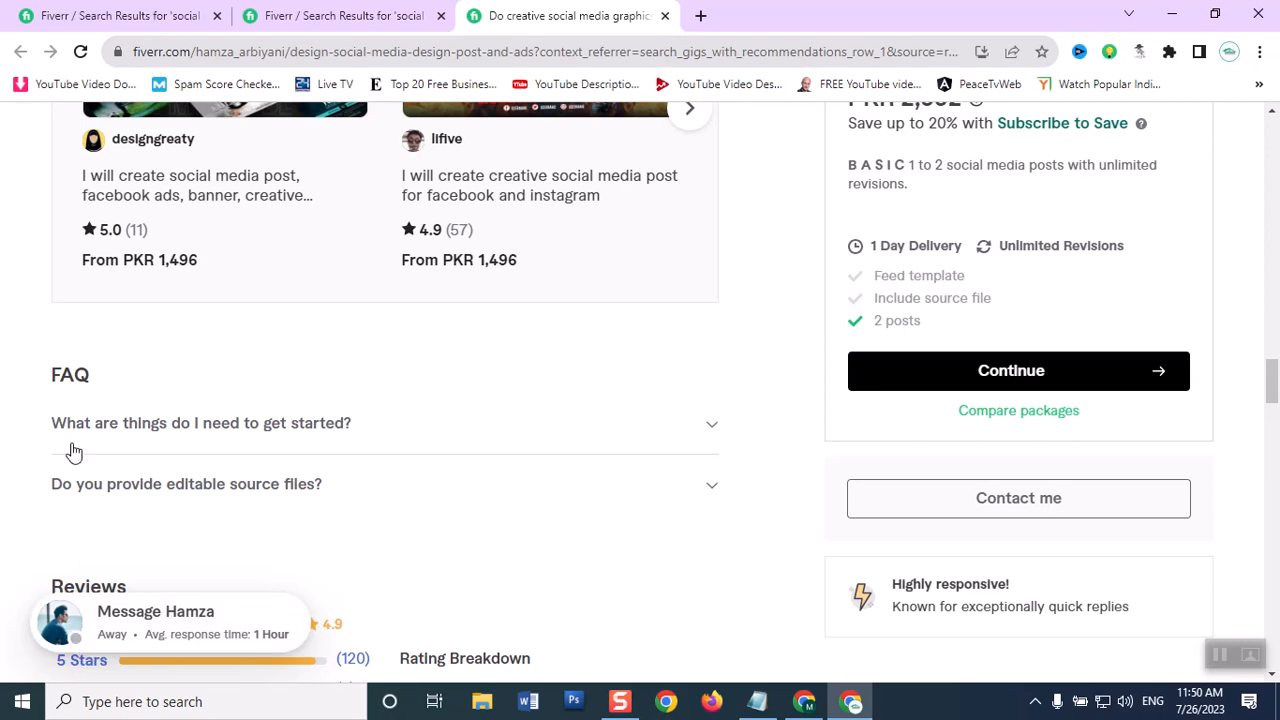
pyautogui.click(248, 437)
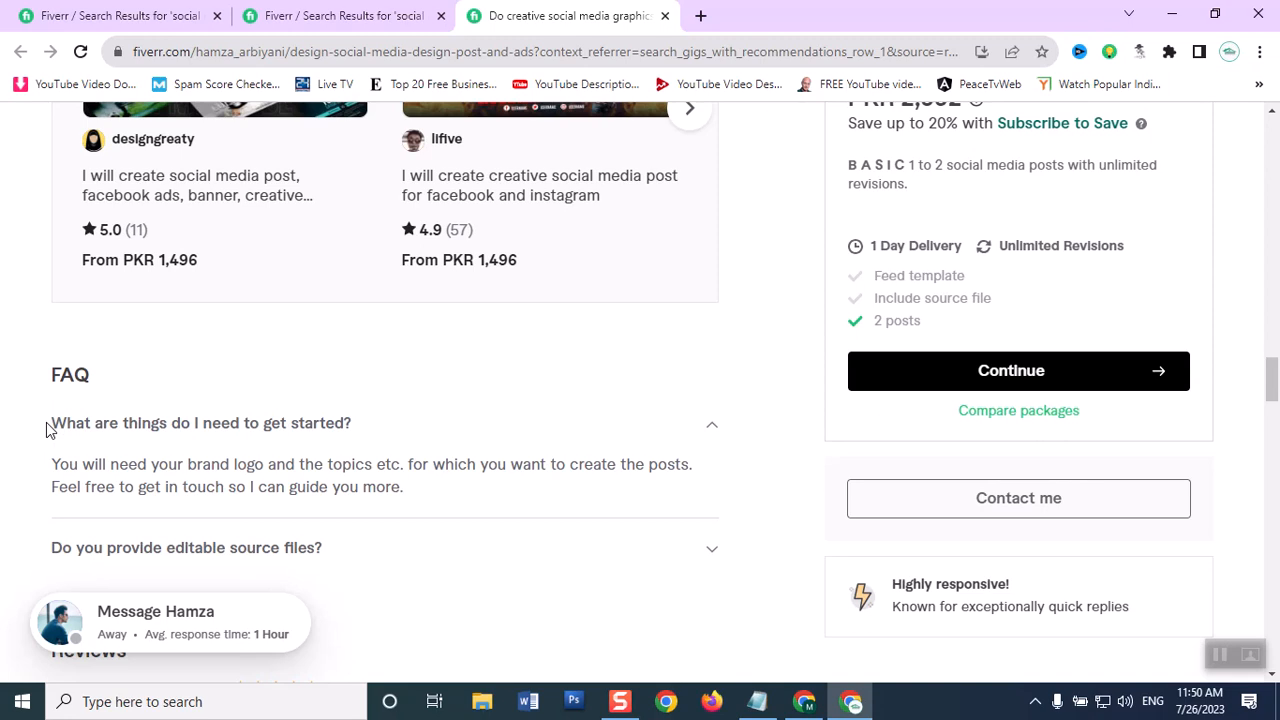
pyautogui.moveTo(55, 431); pyautogui.dragTo(368, 440)
pyautogui.hotkey('ctrl', 'c')
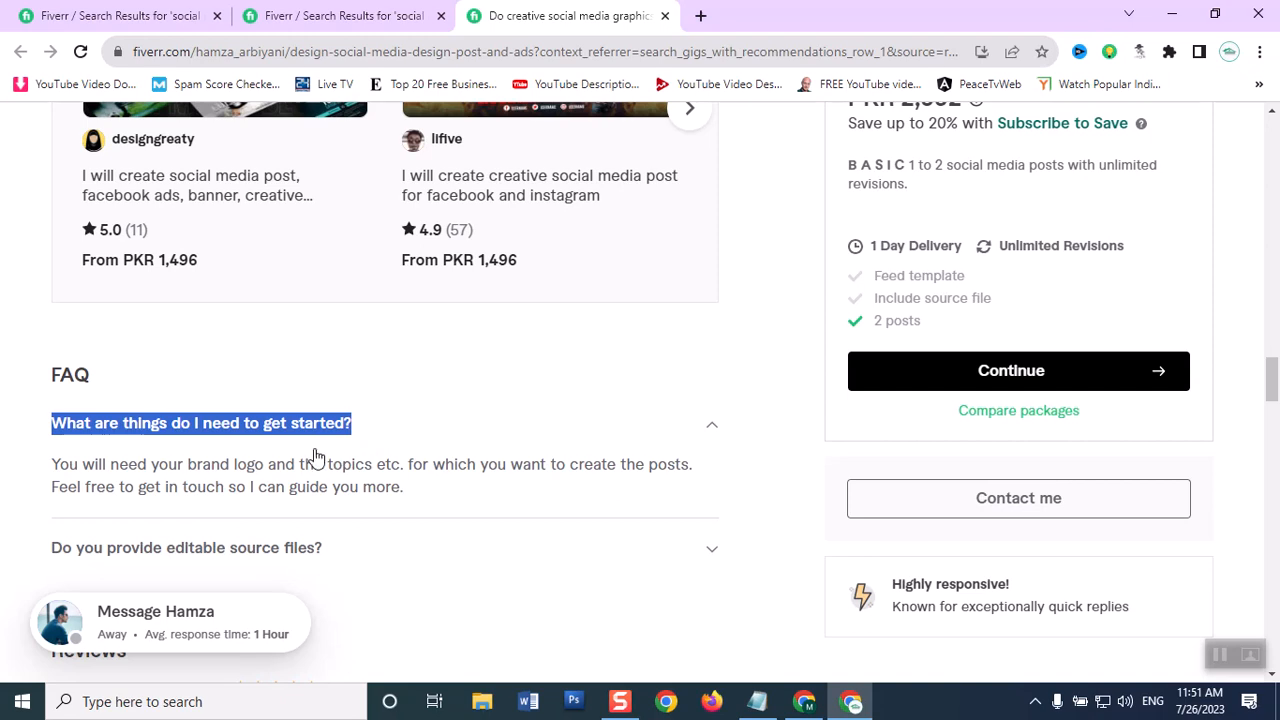
# - Start a new FAQ in the gig editor with the question "What are things do I need to get started?"
pyautogui.click(808, 703)
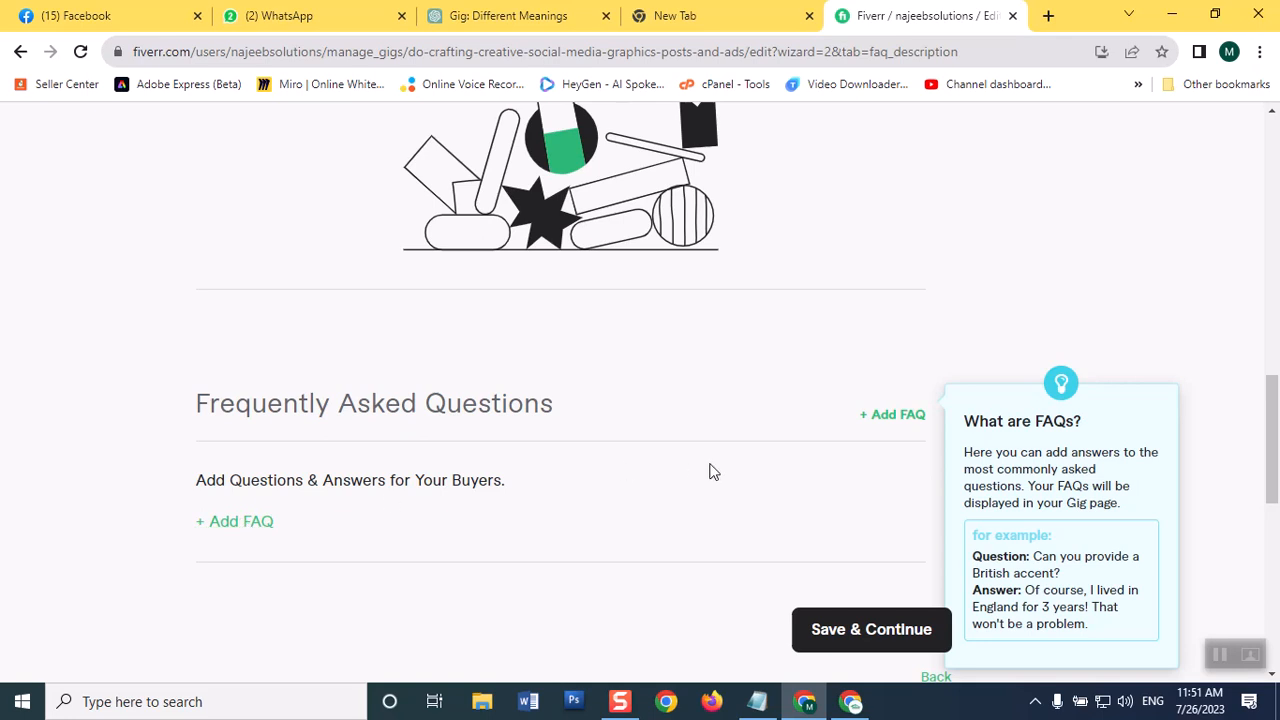
pyautogui.click(870, 420)
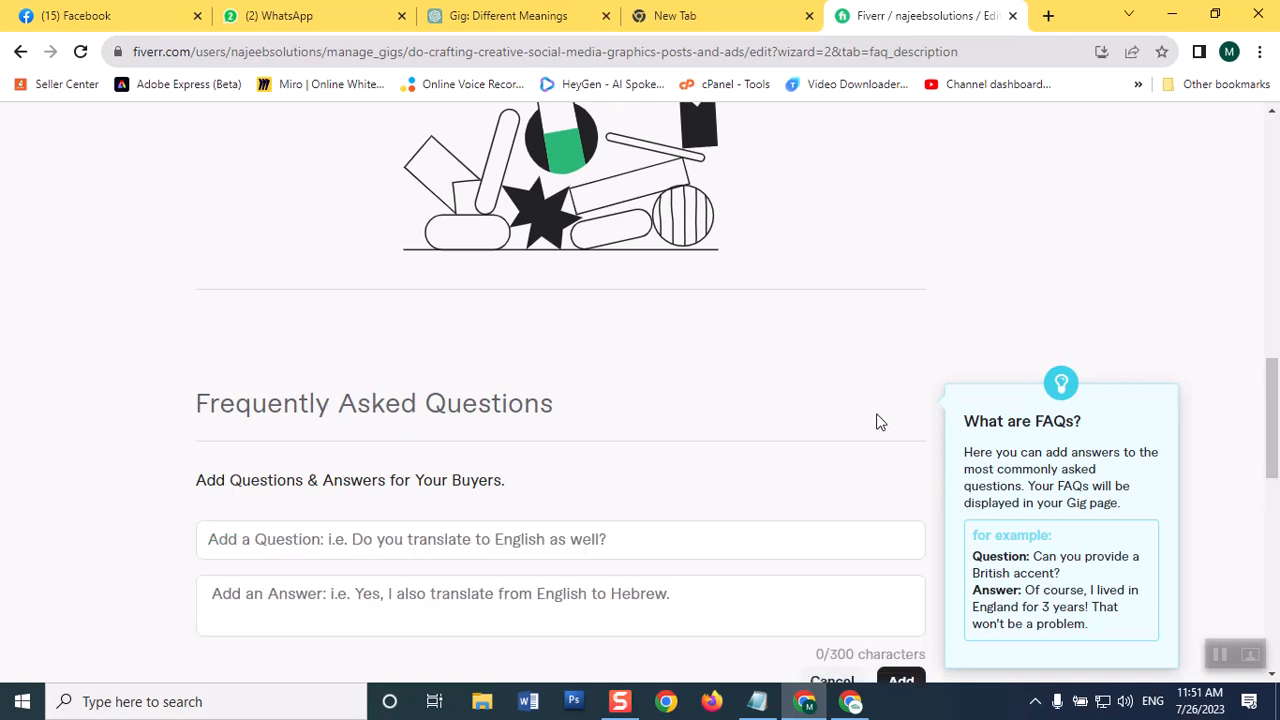
pyautogui.click(380, 540)
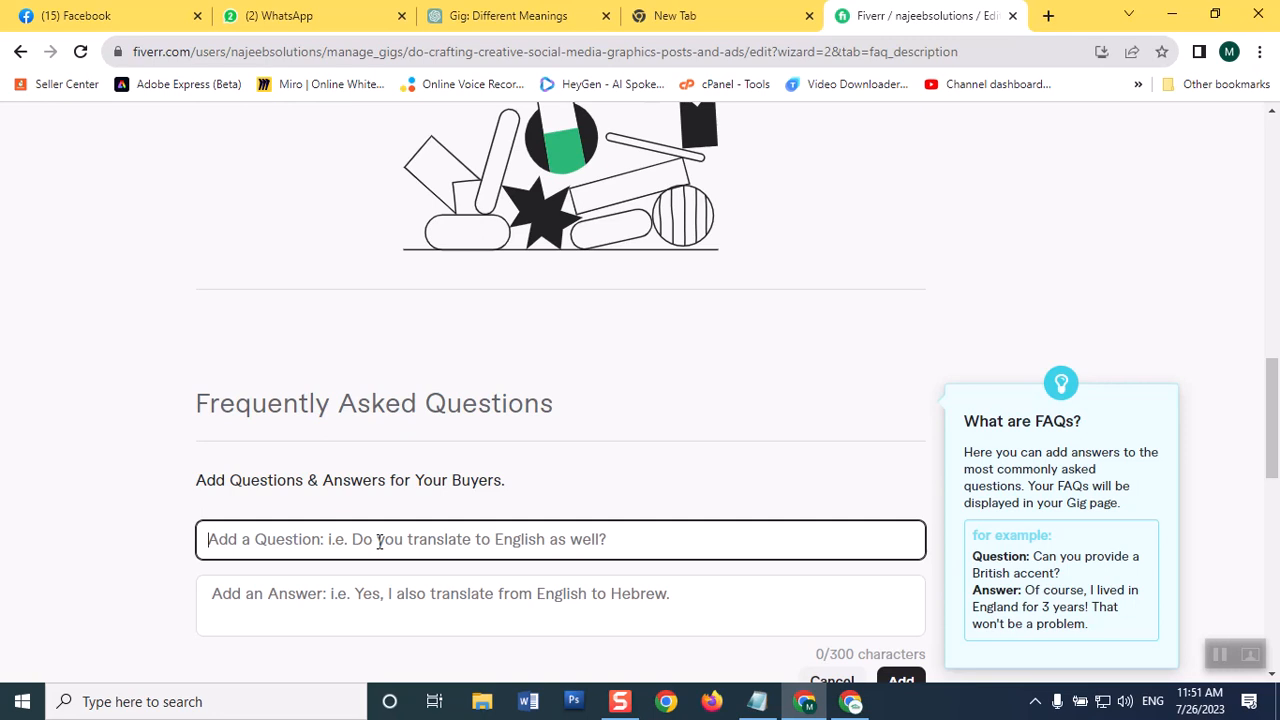
pyautogui.hotkey('ctrl', 'v')
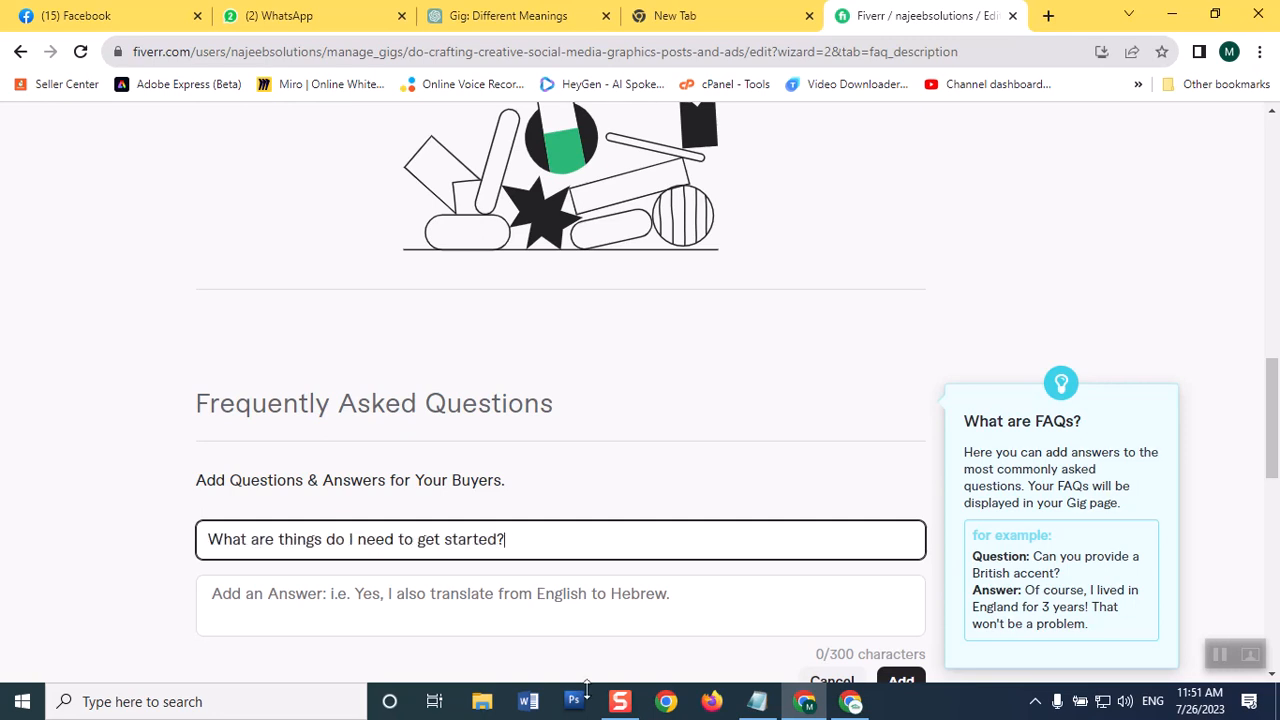
# - Copy the answer to the first FAQ question on the competitor's gig page
pyautogui.click(853, 703)
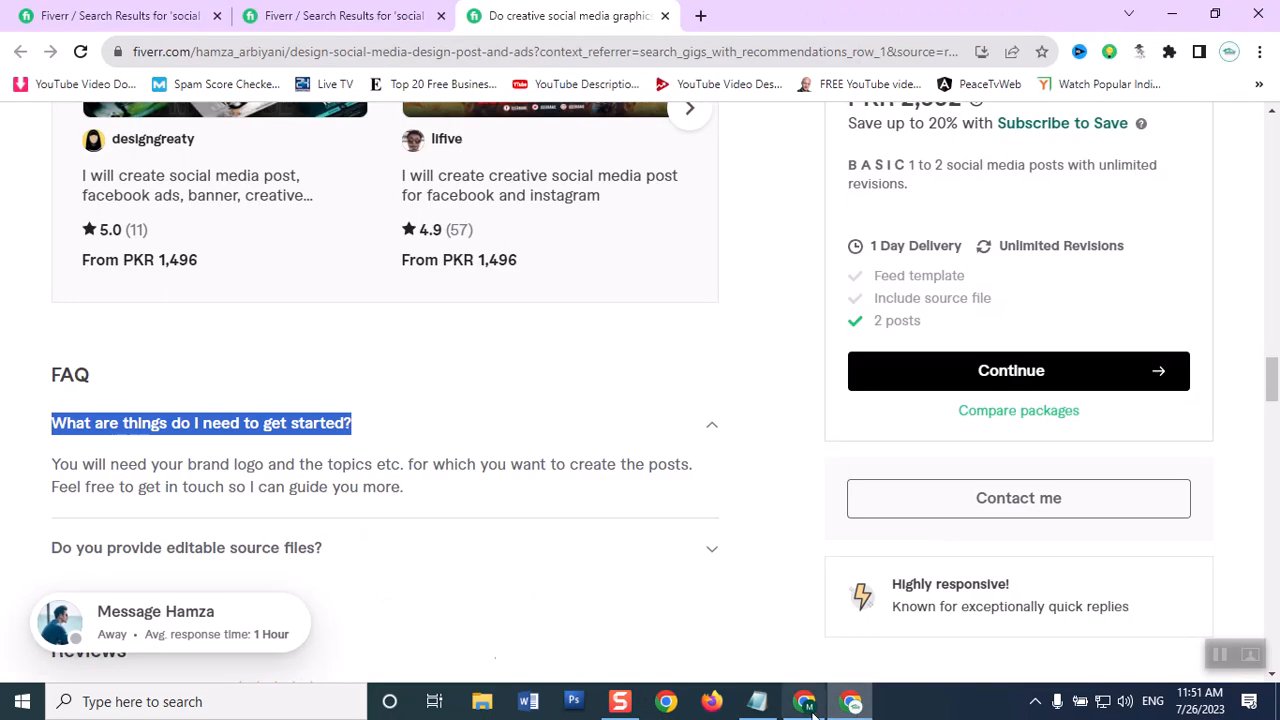
pyautogui.moveTo(54, 462); pyautogui.dragTo(451, 517)
pyautogui.hotkey('ctrl', 'c')
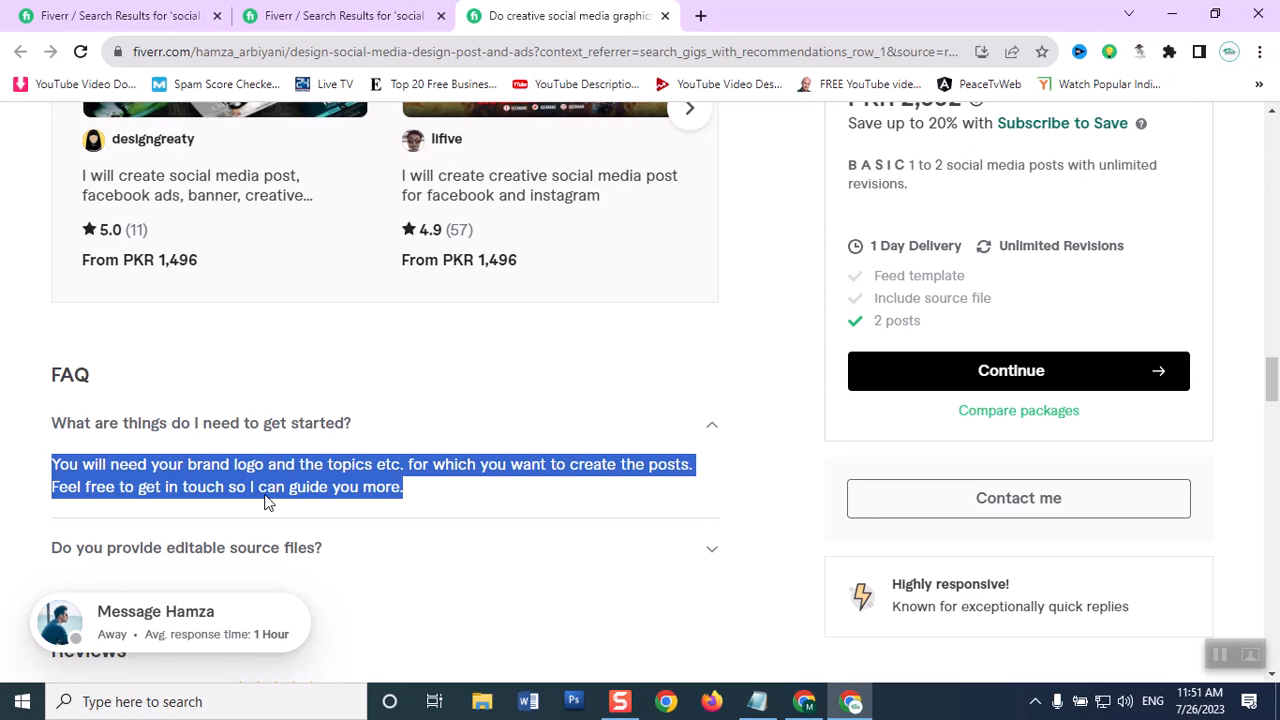
# - Return to the gig editor, add the FAQ with the copied answer and save to continue to the Requirements stage
pyautogui.click(804, 701)
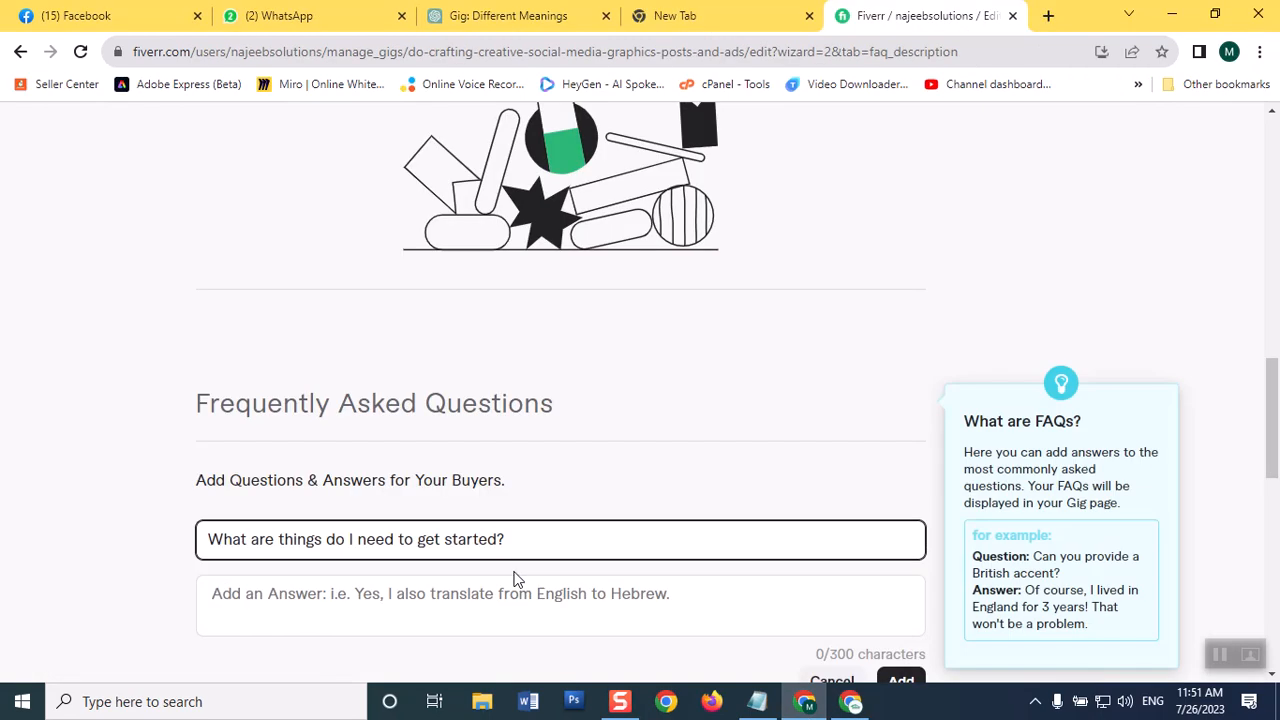
pyautogui.click(448, 601)
pyautogui.hotkey('ctrl', 'v')
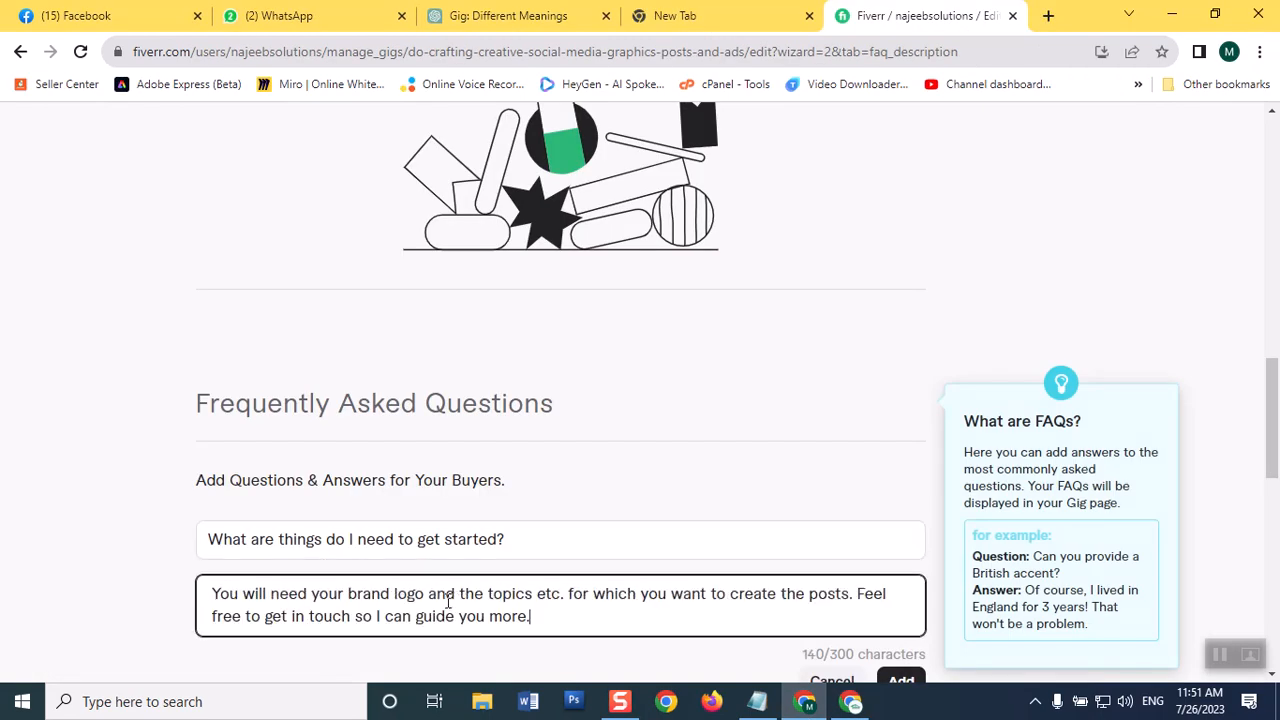
pyautogui.moveTo(1273, 410); pyautogui.dragTo(1273, 450)
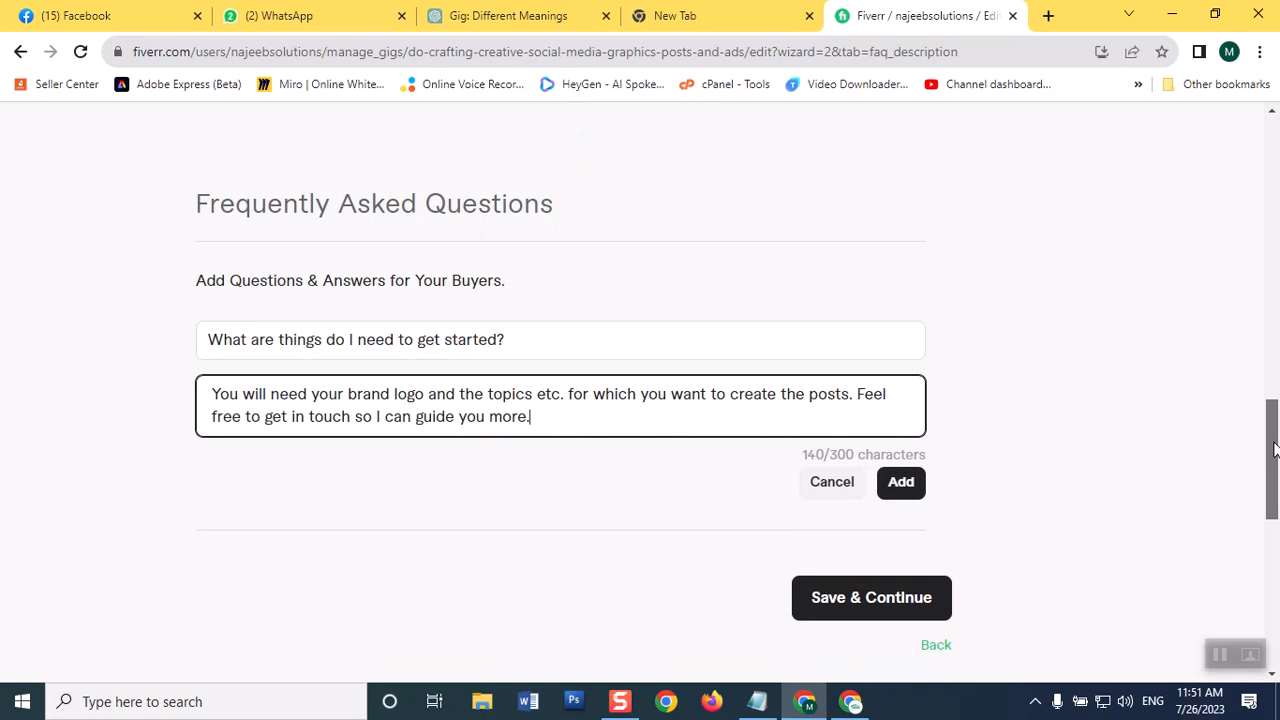
pyautogui.click(897, 485)
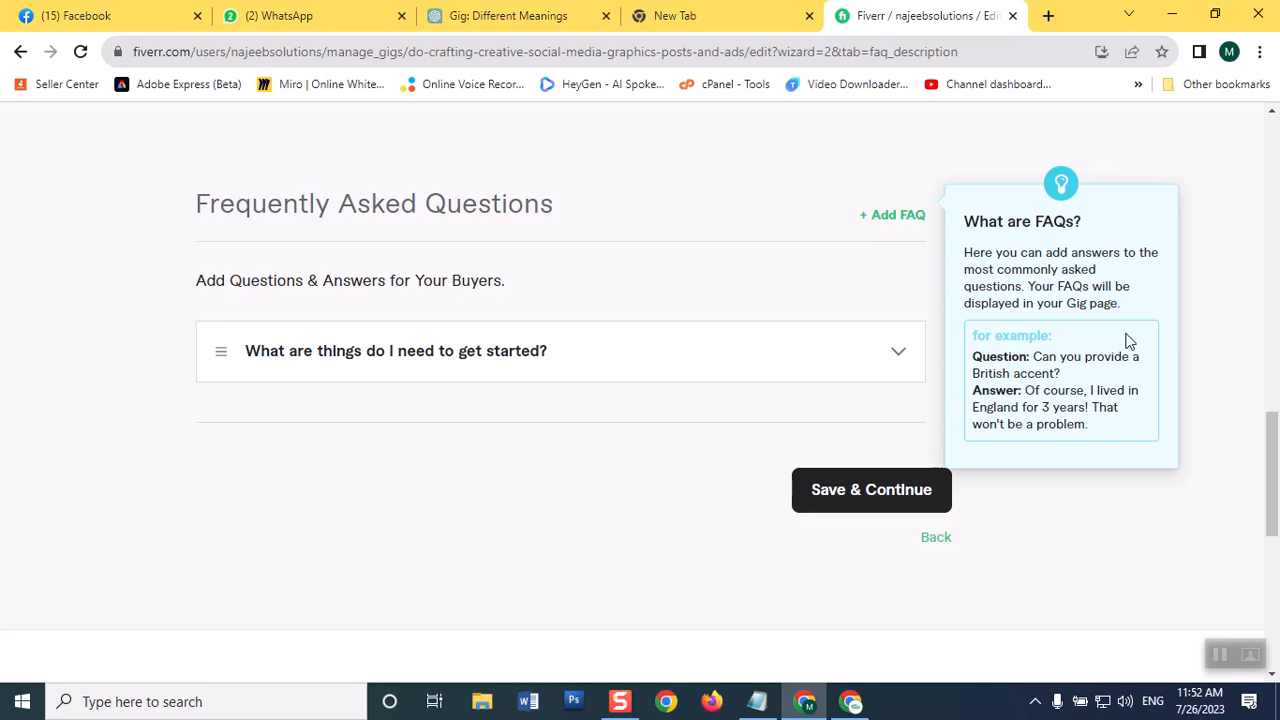
pyautogui.click(848, 495)
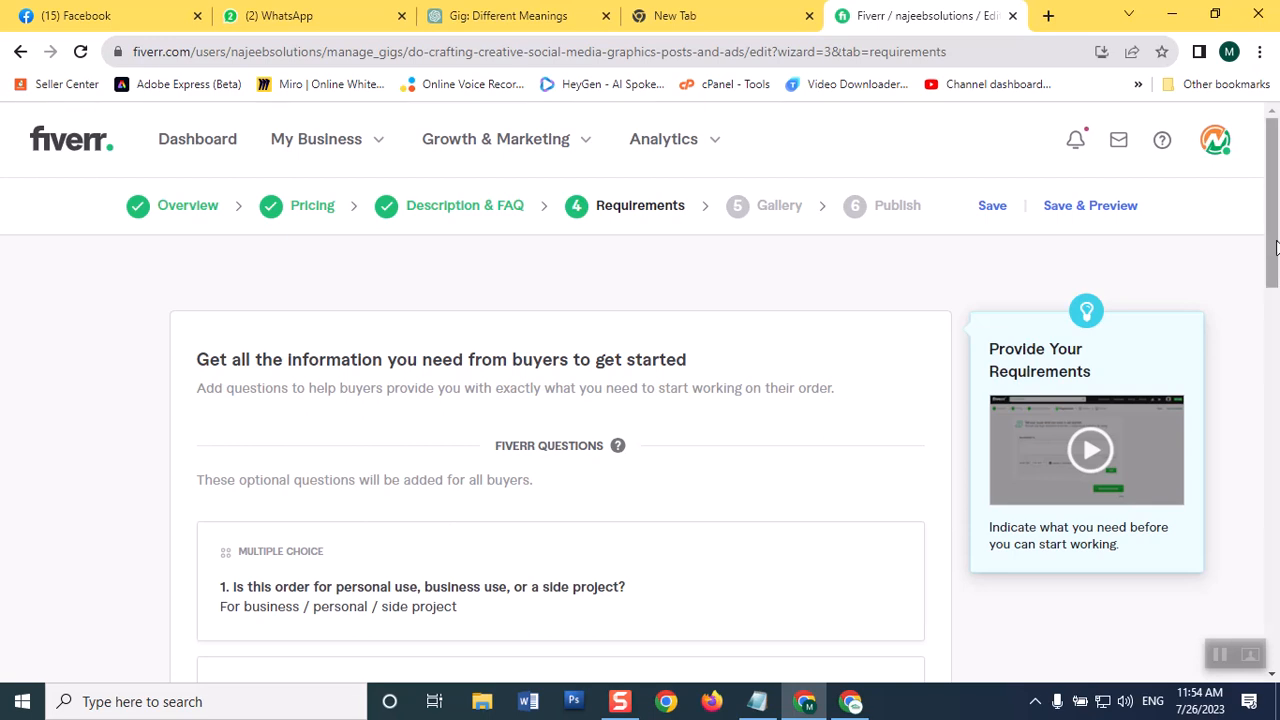
# - Start a new required buyer question reading "Please share URL's of your social media platforms"
pyautogui.scroll(-5, 1270, 360)
pyautogui.scroll(-1, 1263, 396)
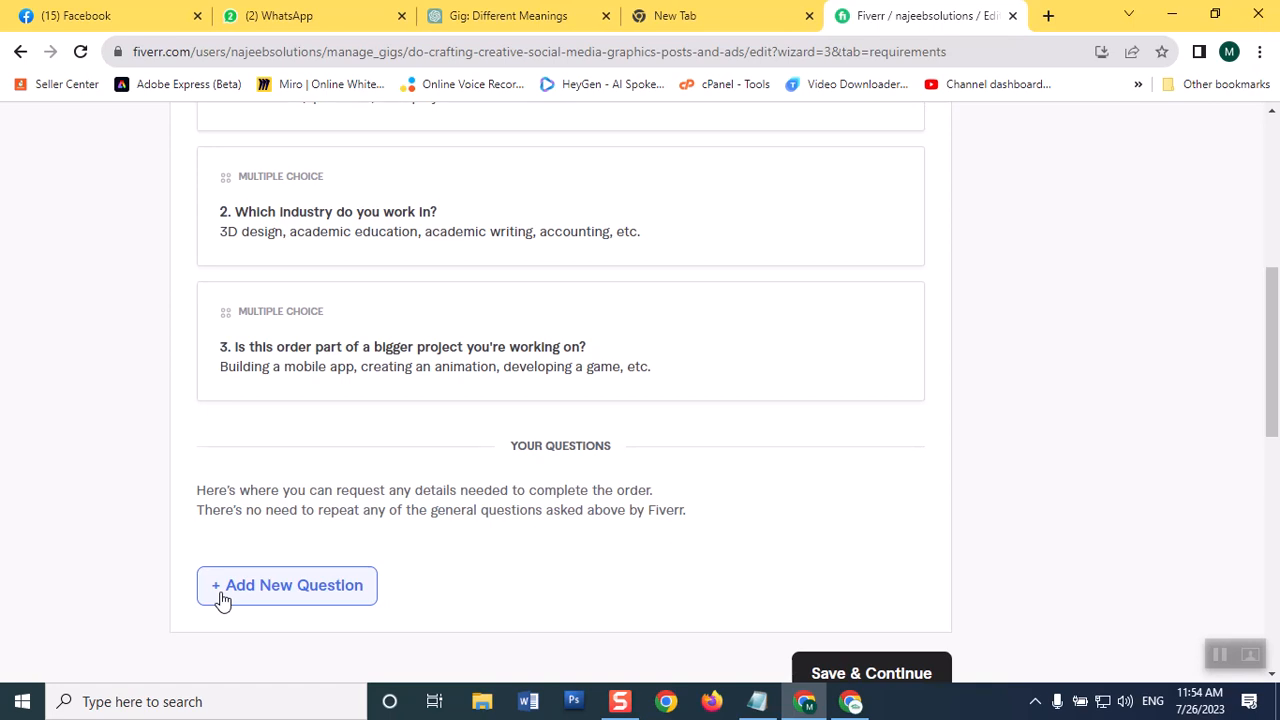
pyautogui.click(223, 599)
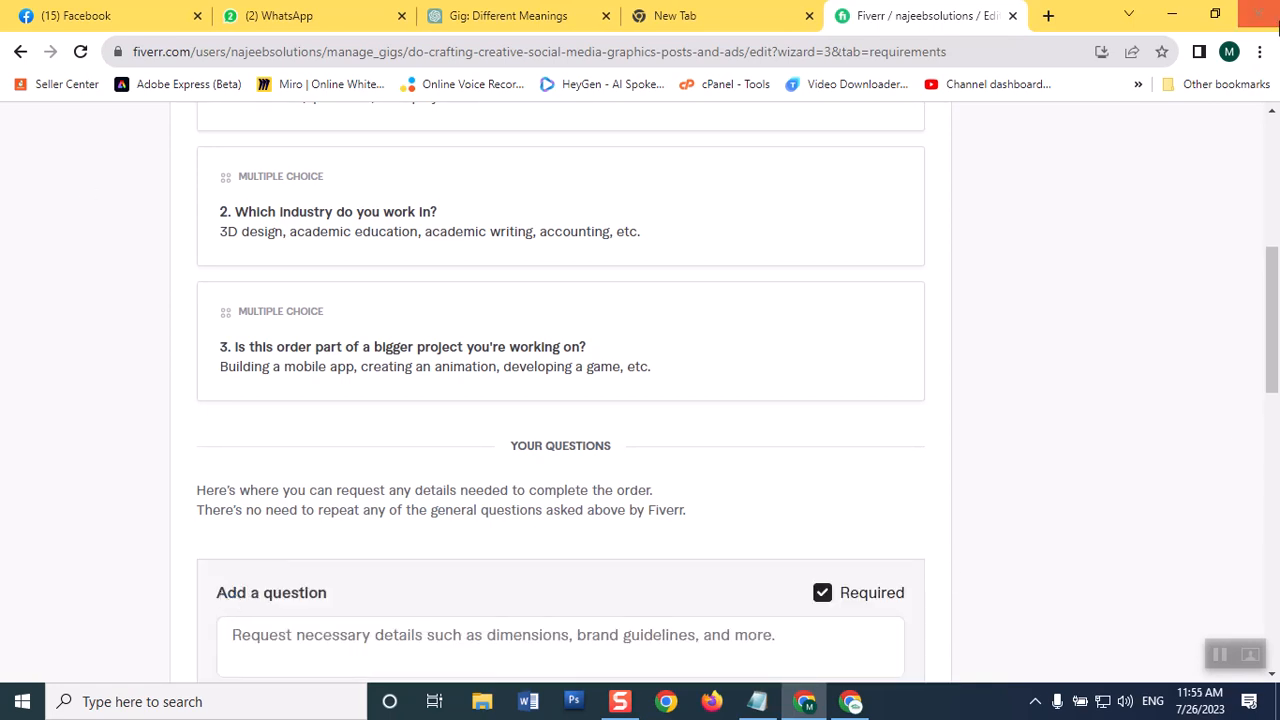
pyautogui.moveTo(1272, 256); pyautogui.dragTo(1272, 313)
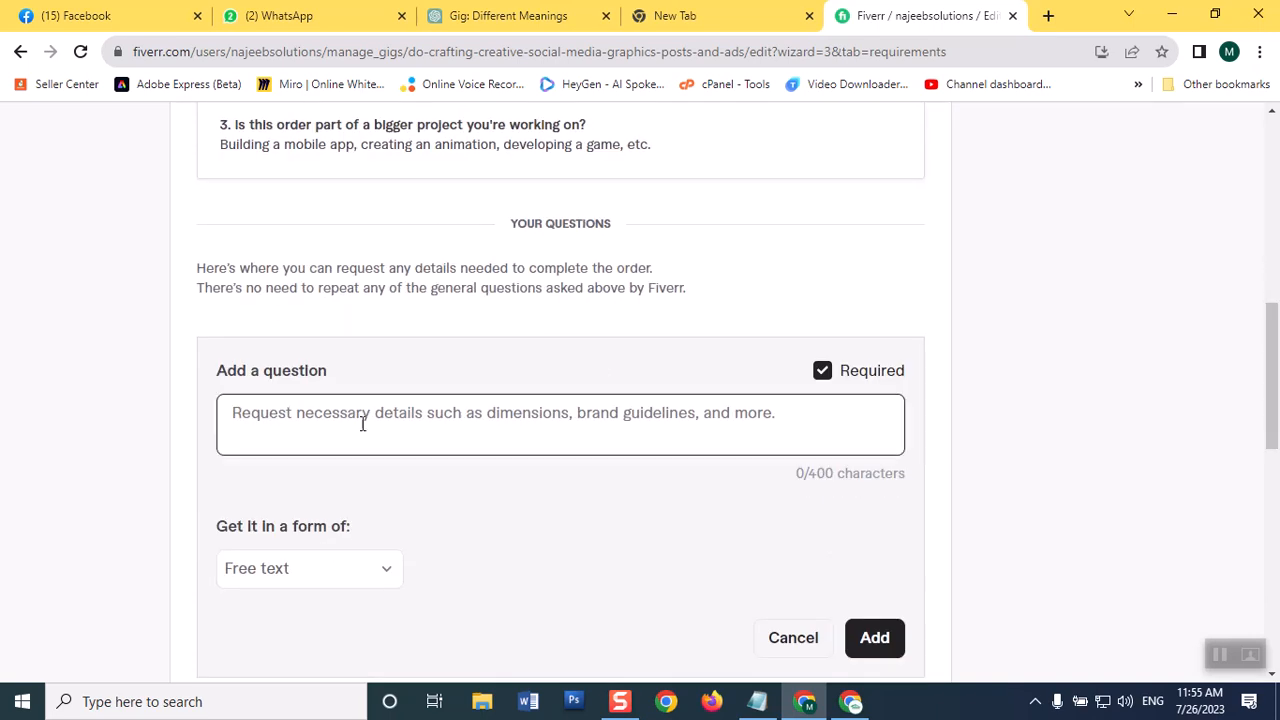
pyautogui.click(261, 434)
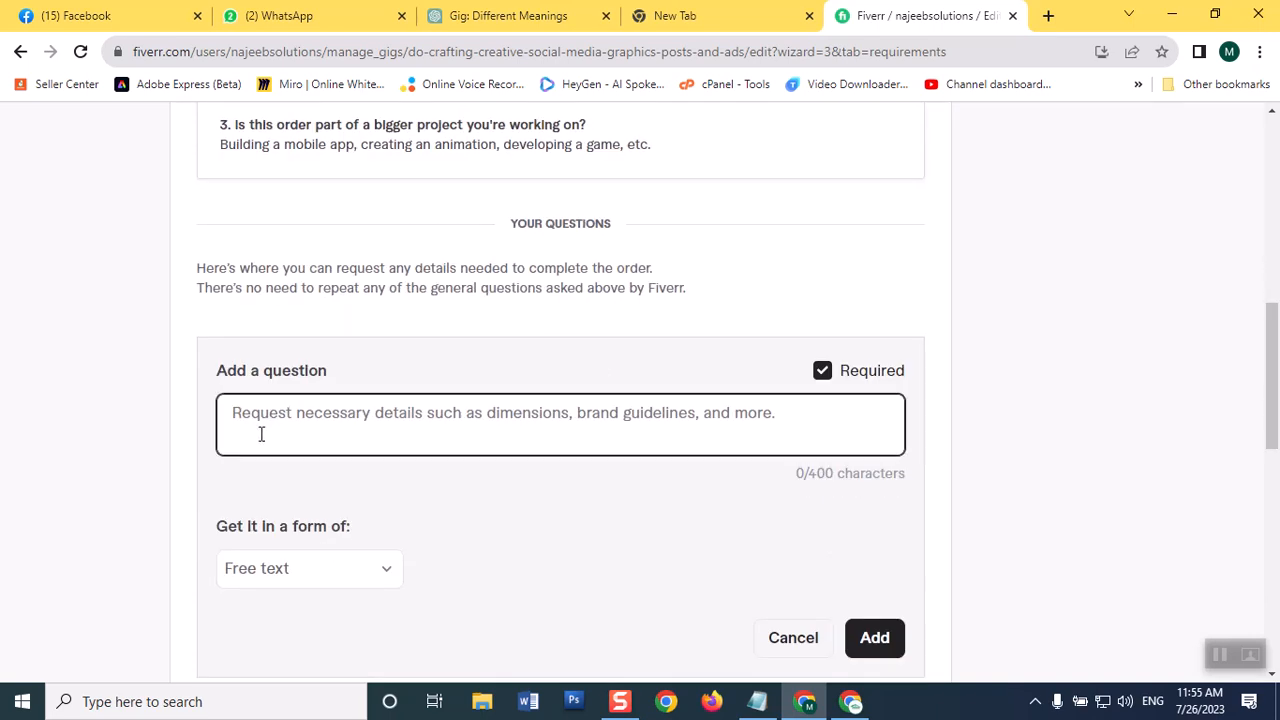
pyautogui.write('Plea')
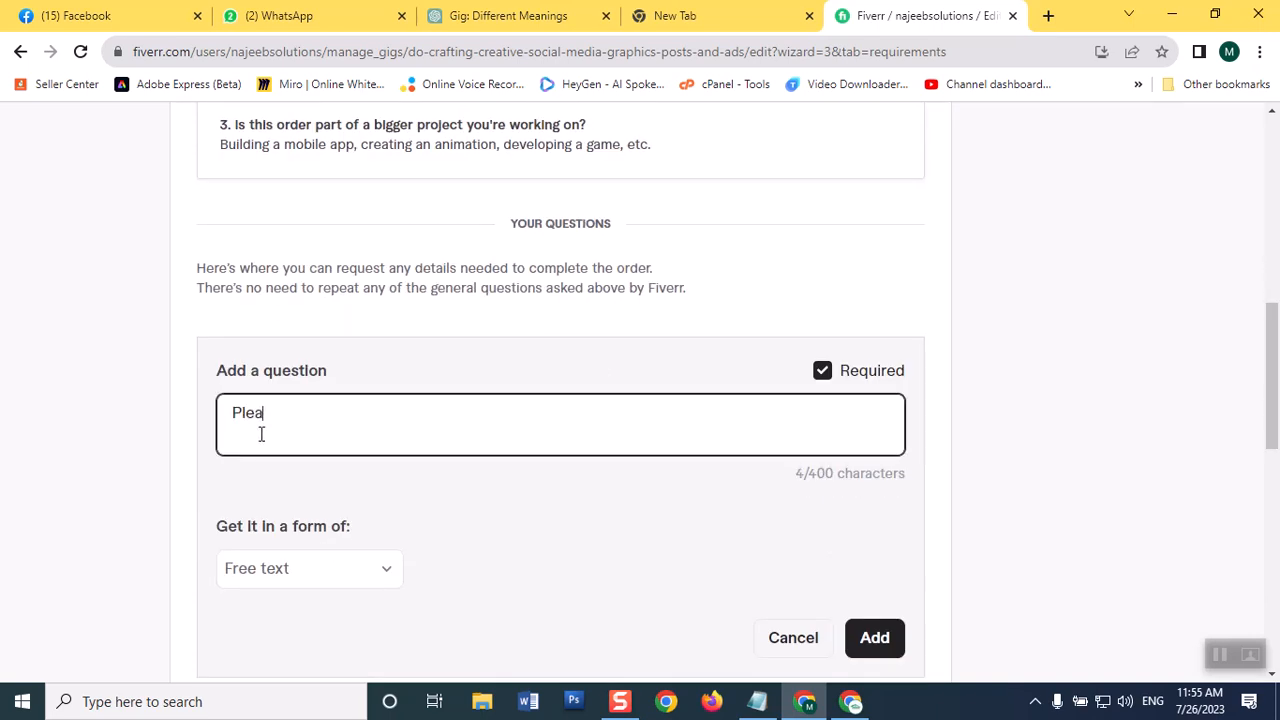
pyautogui.write('se share ')
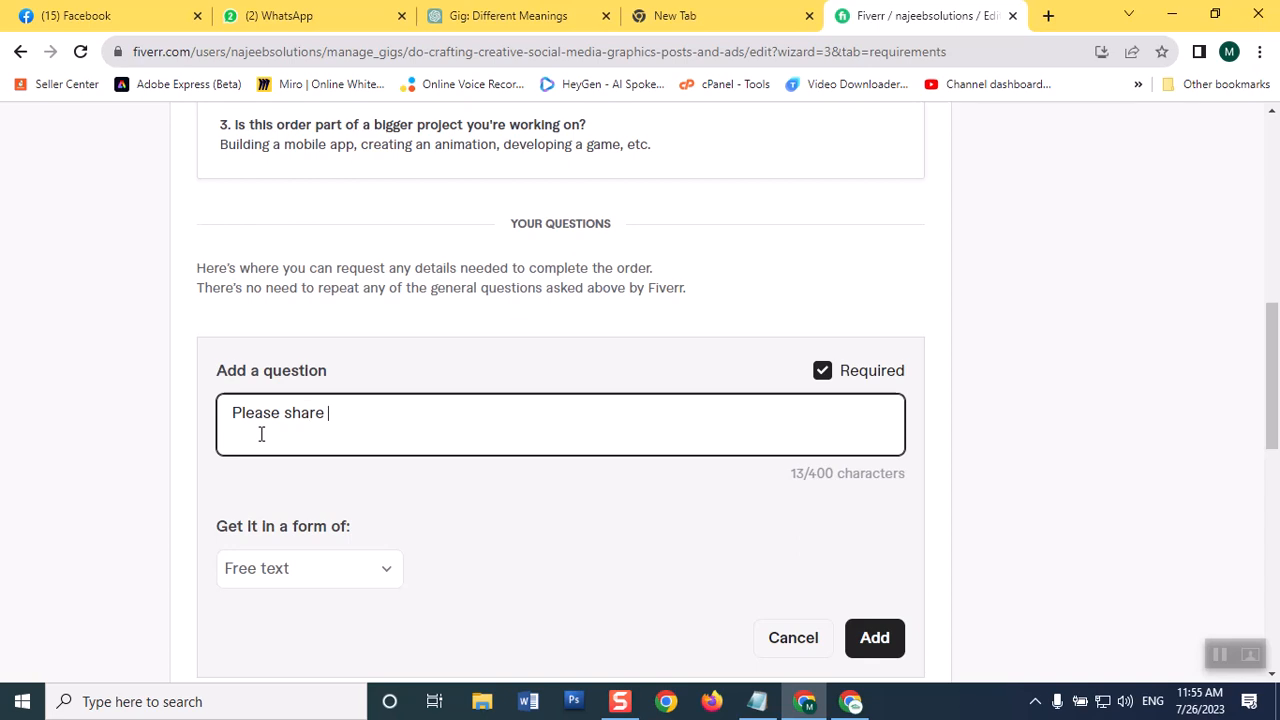
pyautogui.write("URL's ")
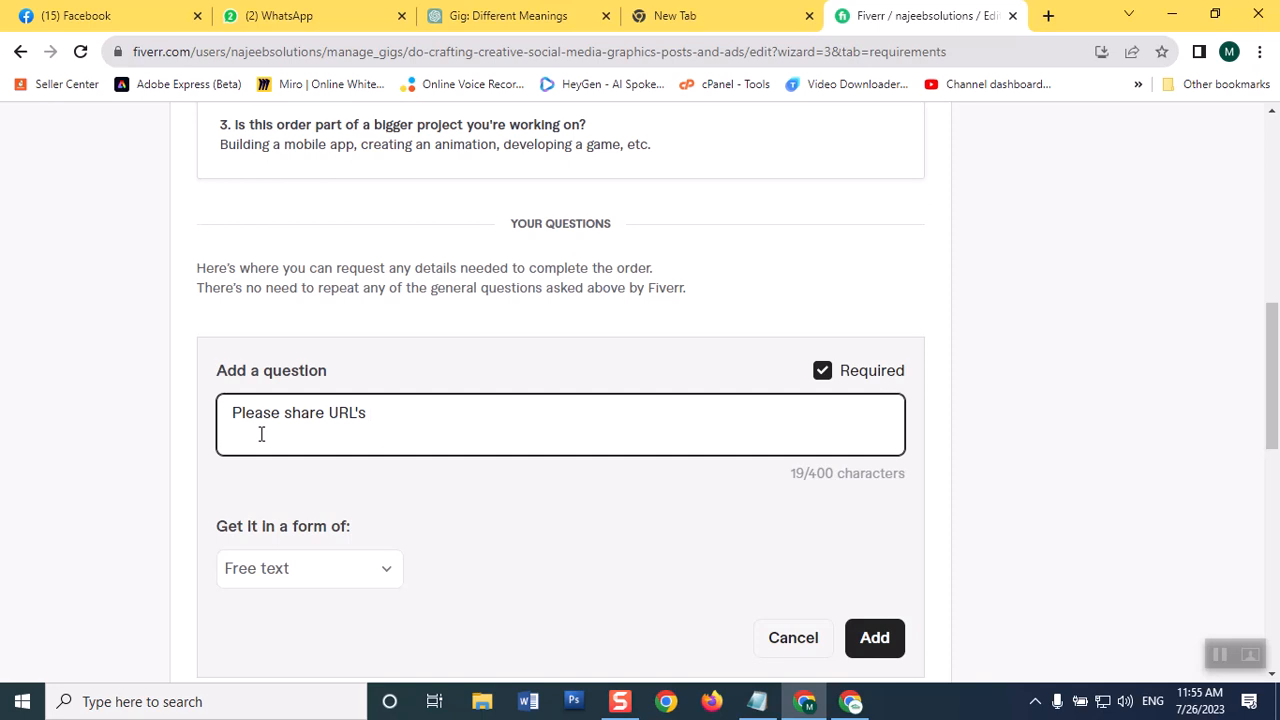
pyautogui.write('of your social m')
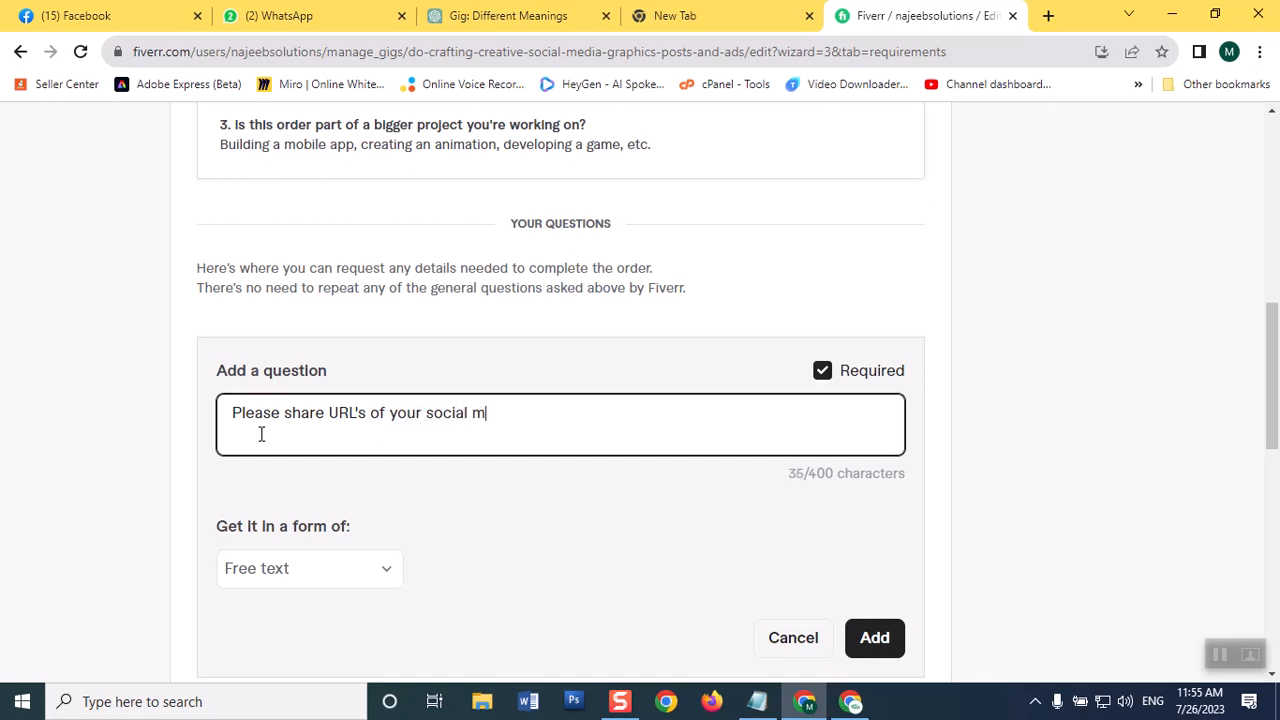
pyautogui.write('edia platforms')
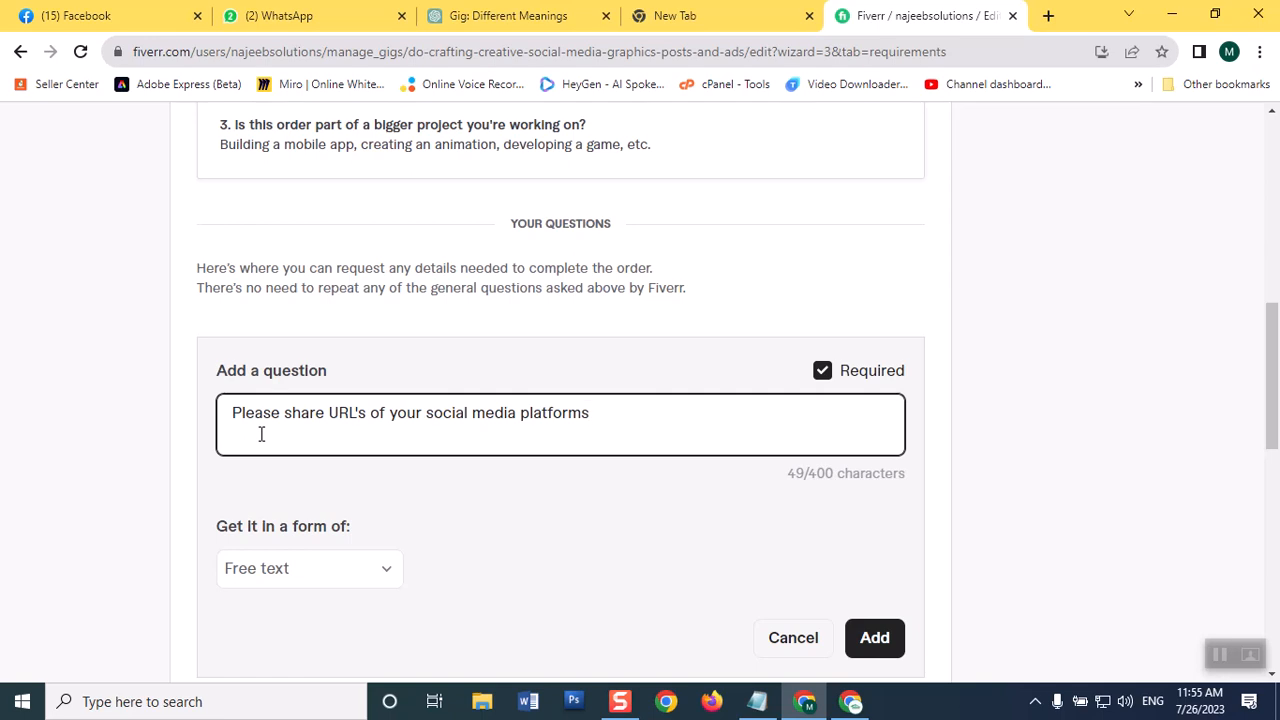
# - Add the buyer question with Free text as its answer form and save to continue to the Gallery stage
pyautogui.click(337, 578)
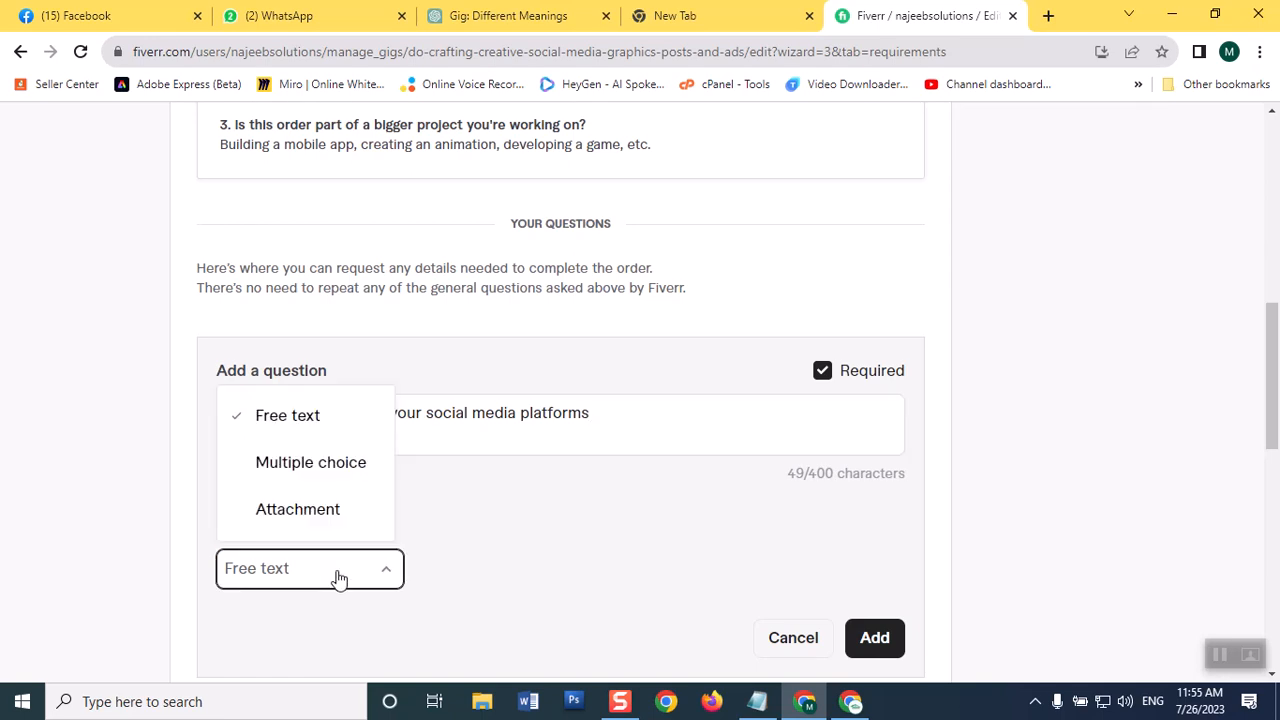
pyautogui.click(303, 415)
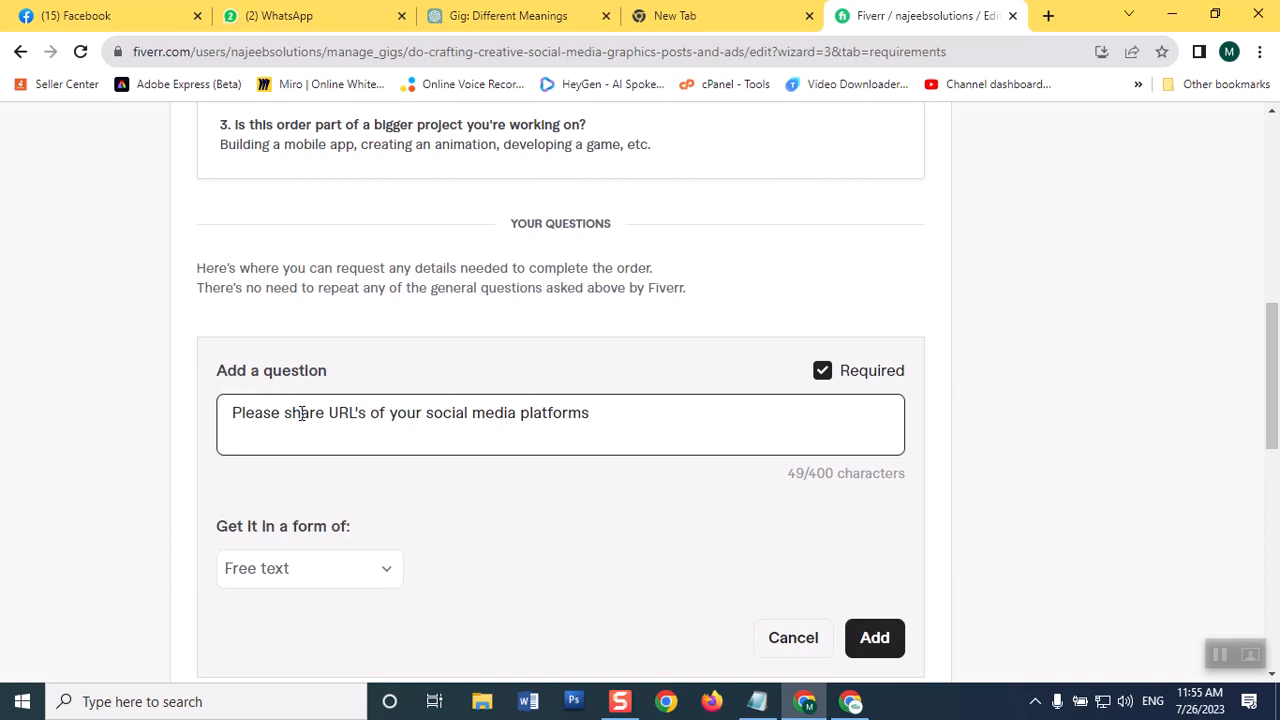
pyautogui.click(340, 567)
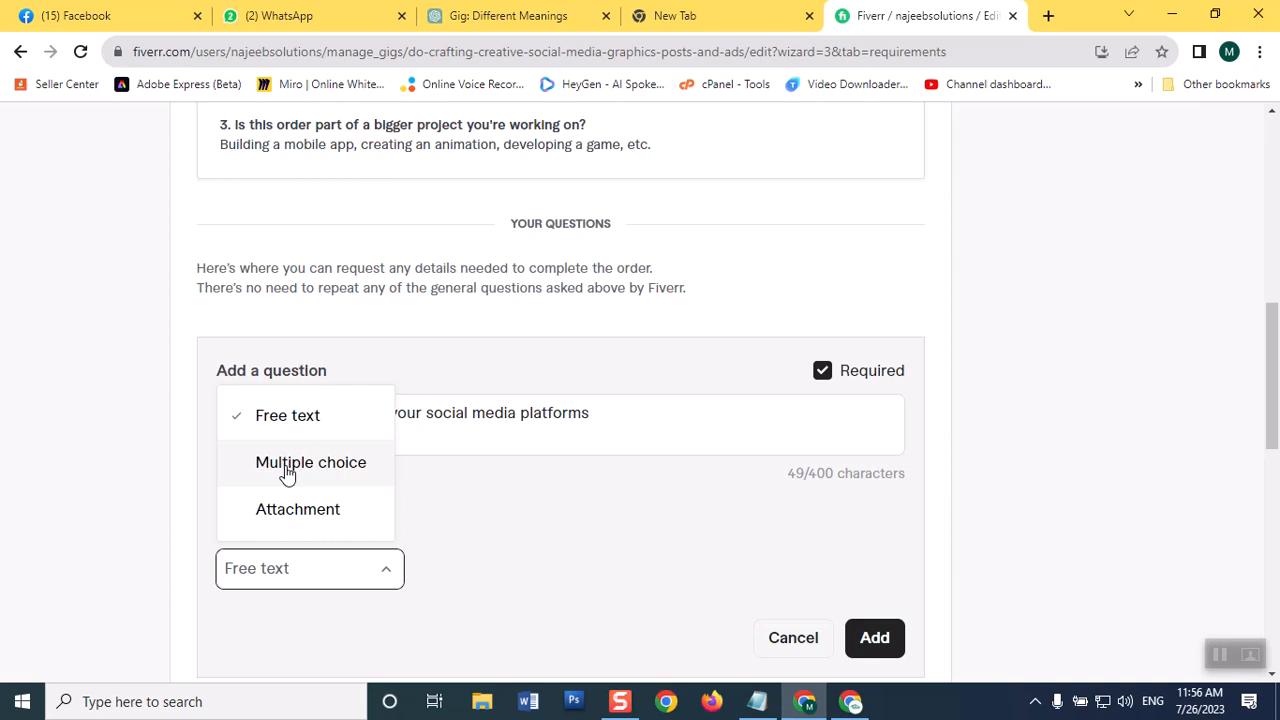
pyautogui.click(304, 415)
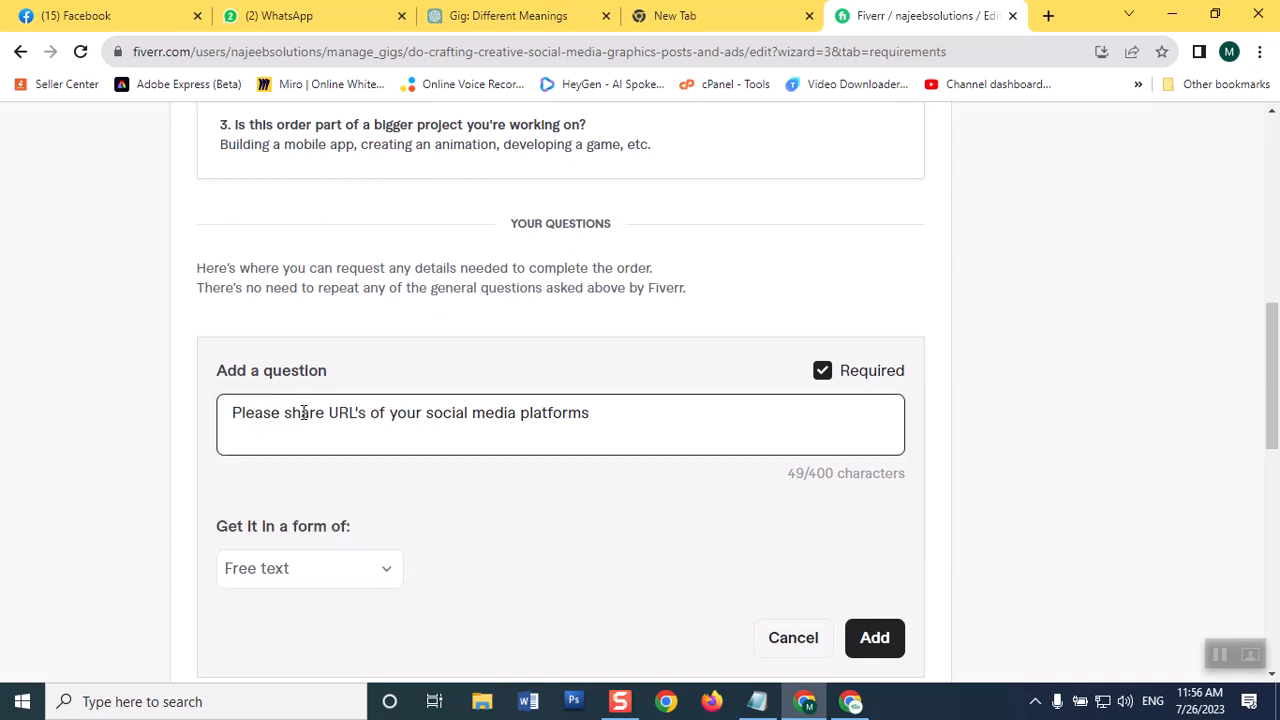
pyautogui.click(868, 630)
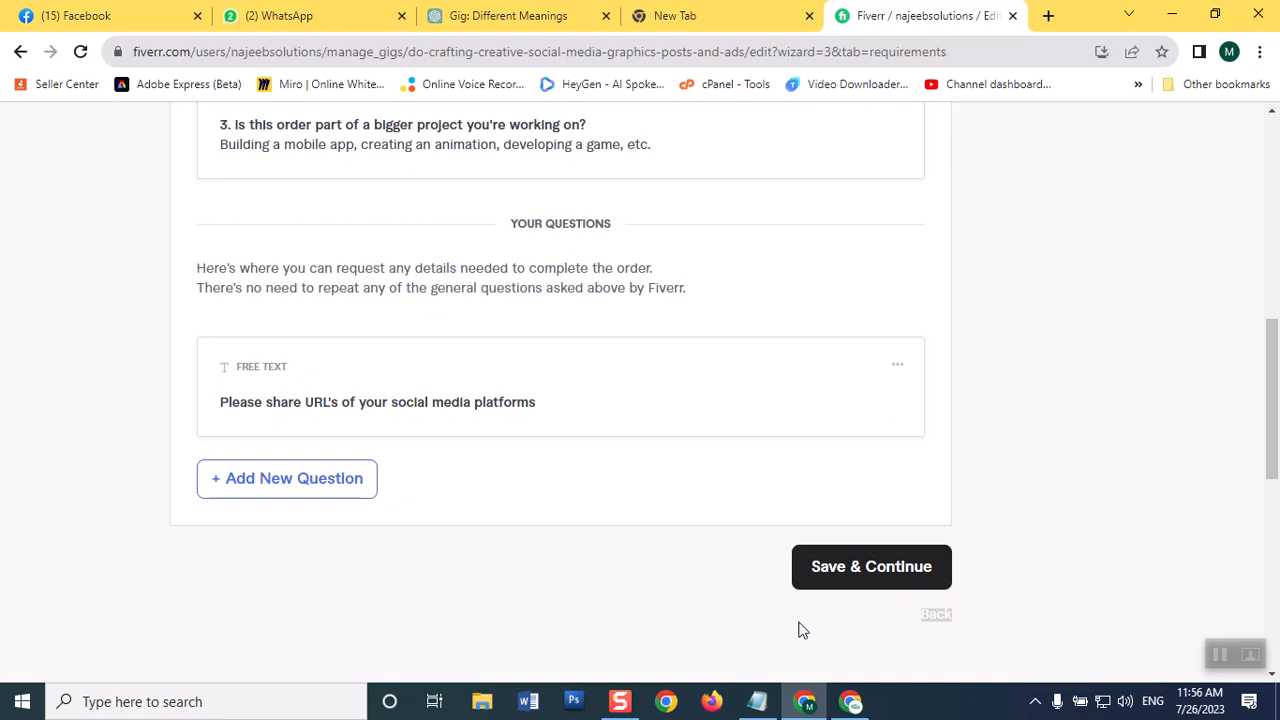
pyautogui.click(829, 566)
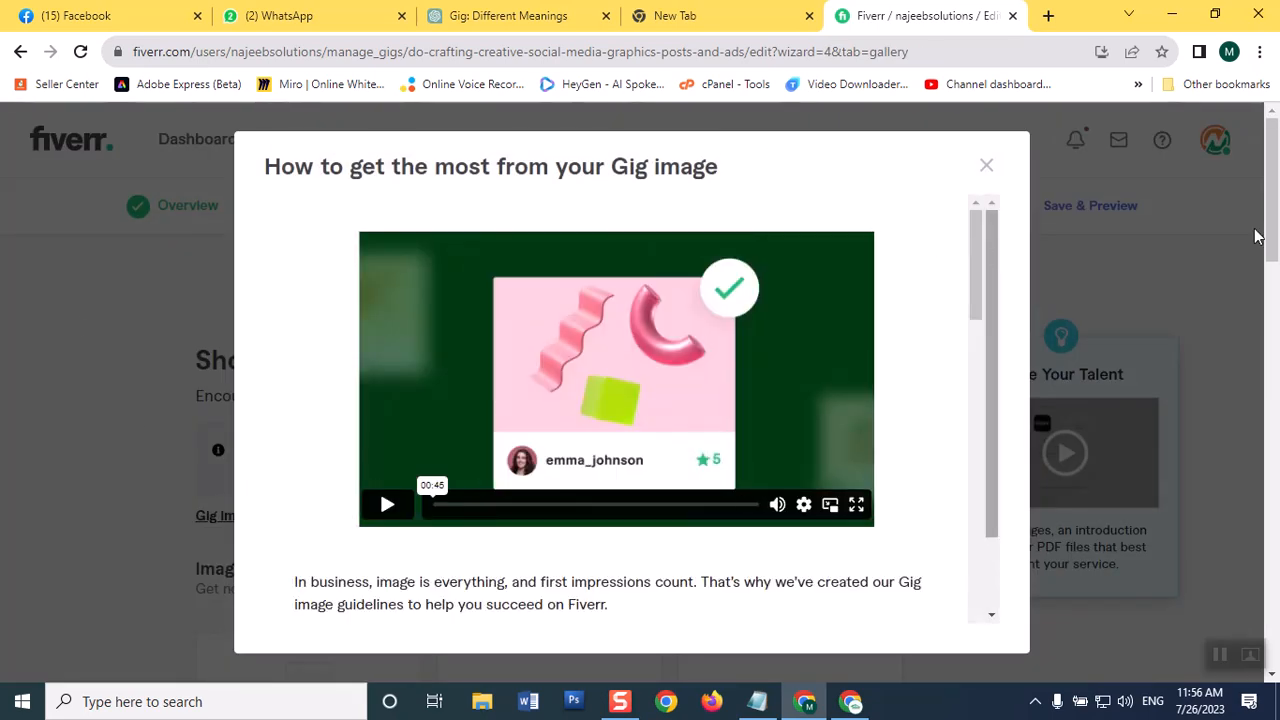
# - Look through the tips on getting the most from the gig image and close them
pyautogui.moveTo(983, 316); pyautogui.dragTo(955, 616)
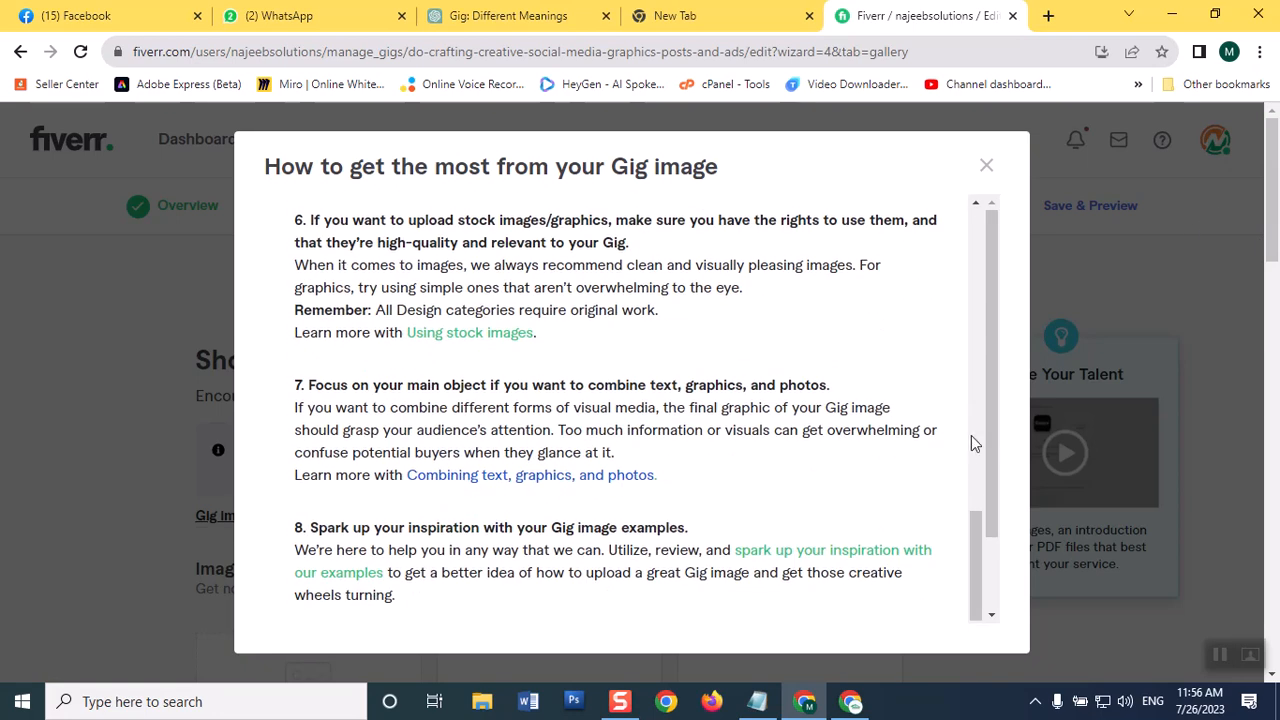
pyautogui.scroll(-1, 987, 423)
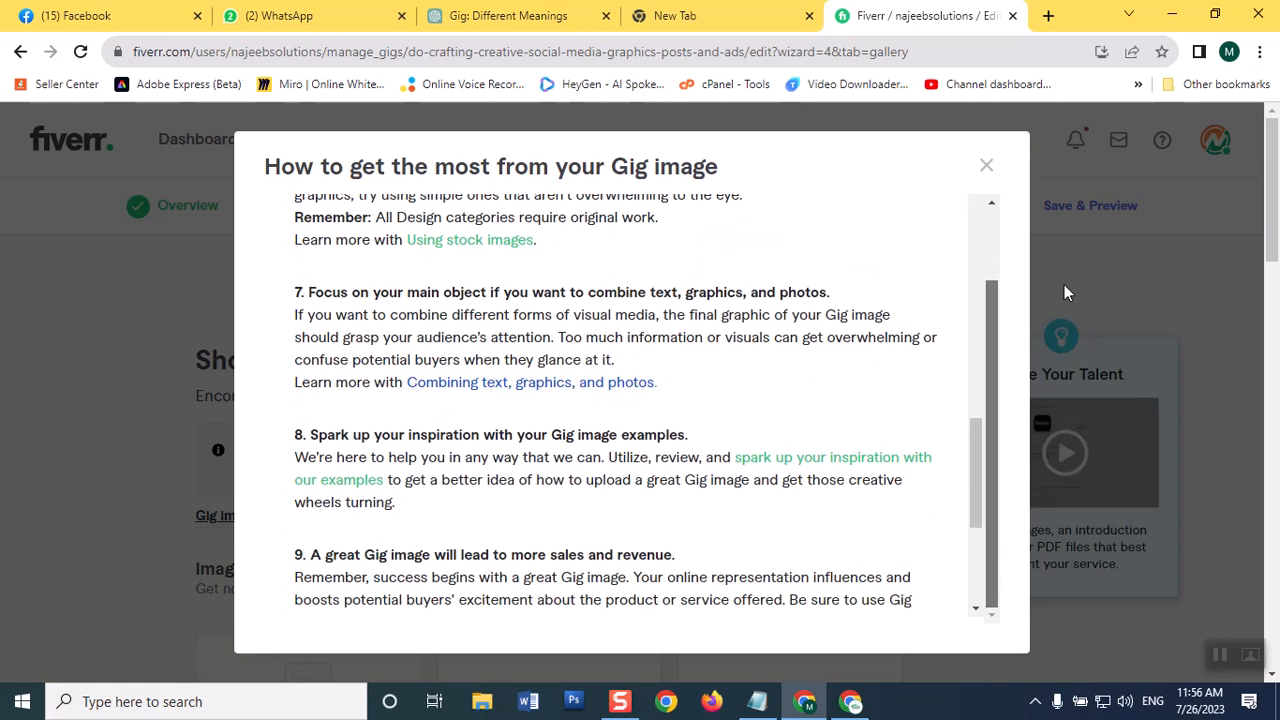
pyautogui.scroll(-4, 1040, 250)
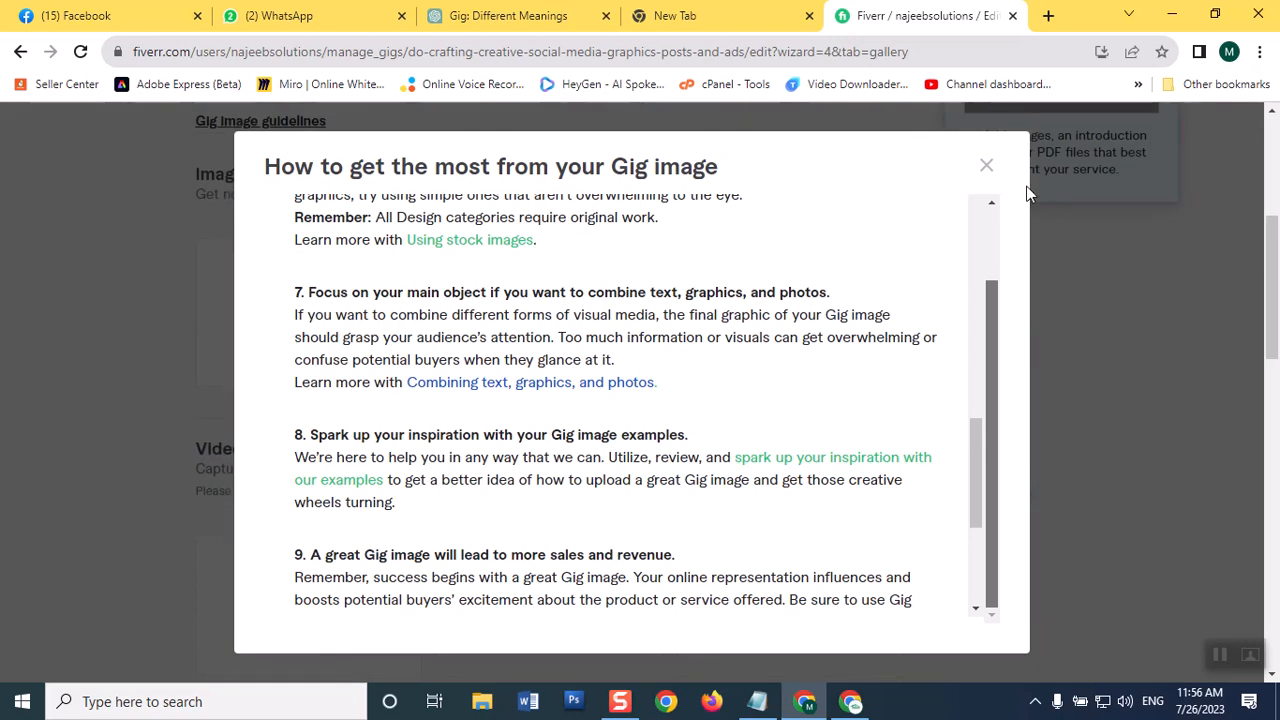
pyautogui.click(986, 165)
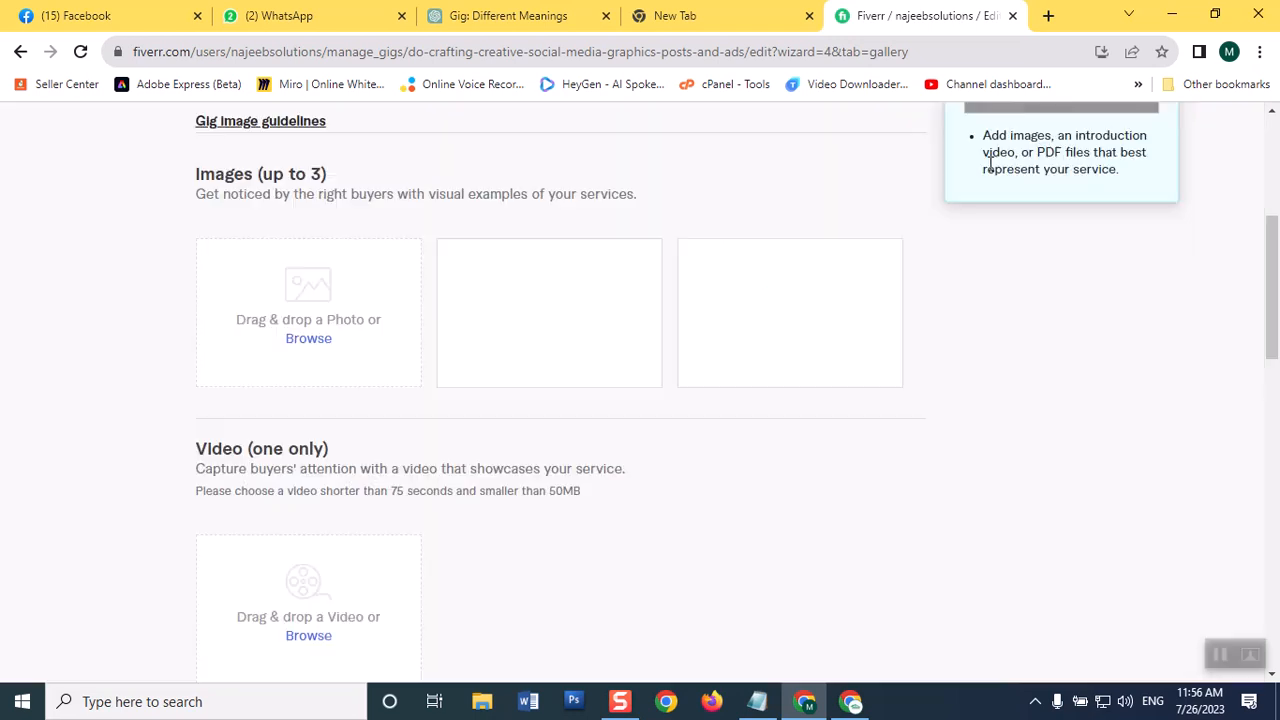
# - Review the Gallery stage's requirements for images, video and PDF documents, including the recommended image size
pyautogui.moveTo(1264, 263); pyautogui.dragTo(1277, 178)
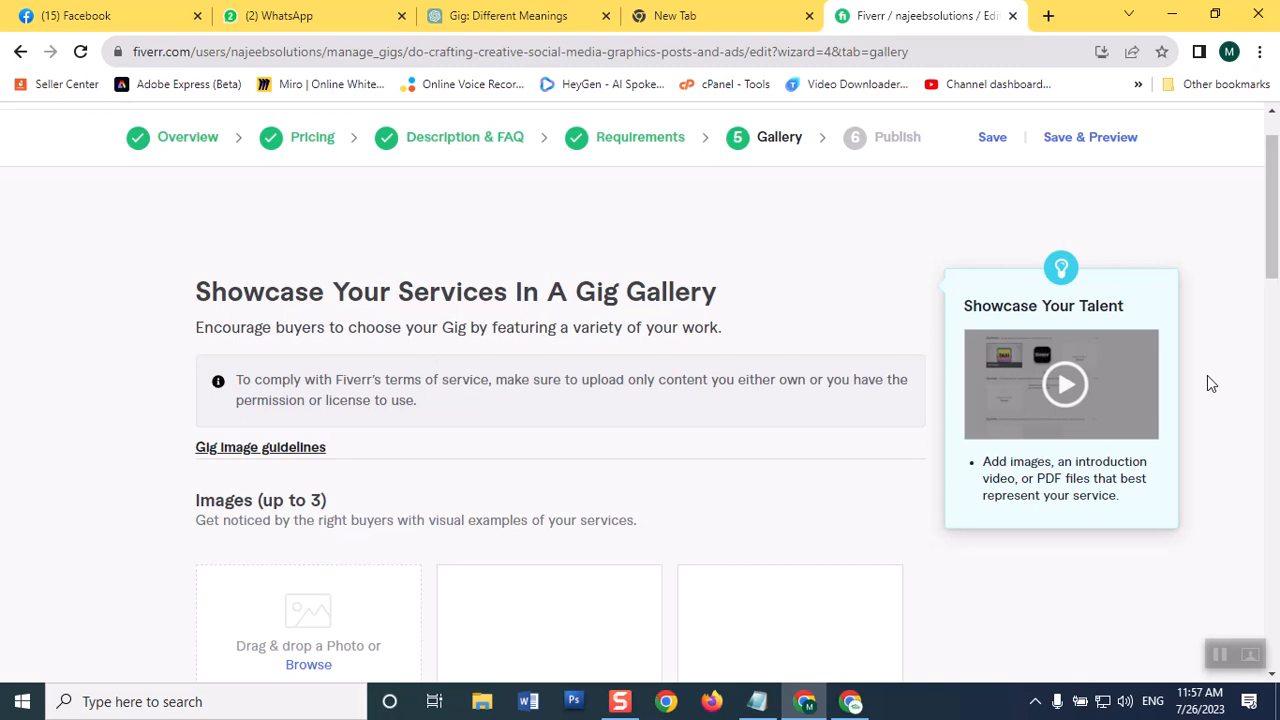
pyautogui.moveTo(1276, 185); pyautogui.dragTo(1275, 220)
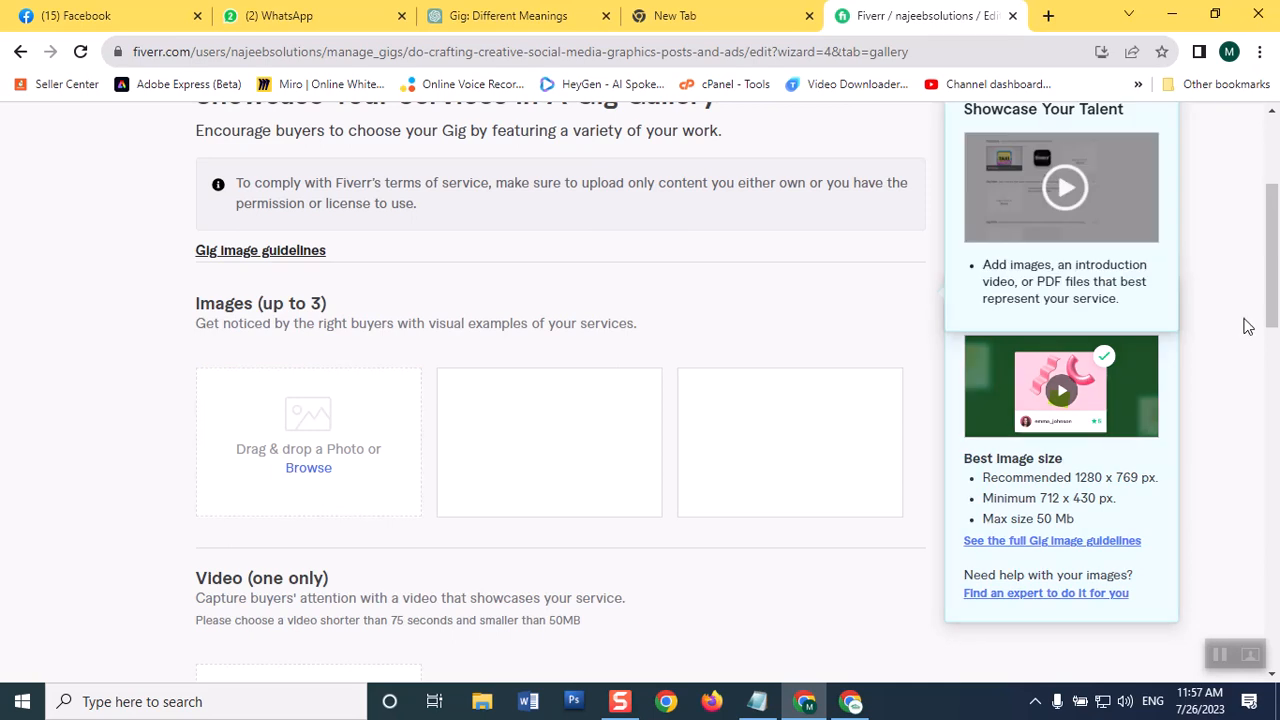
pyautogui.moveTo(1268, 287); pyautogui.dragTo(1267, 374)
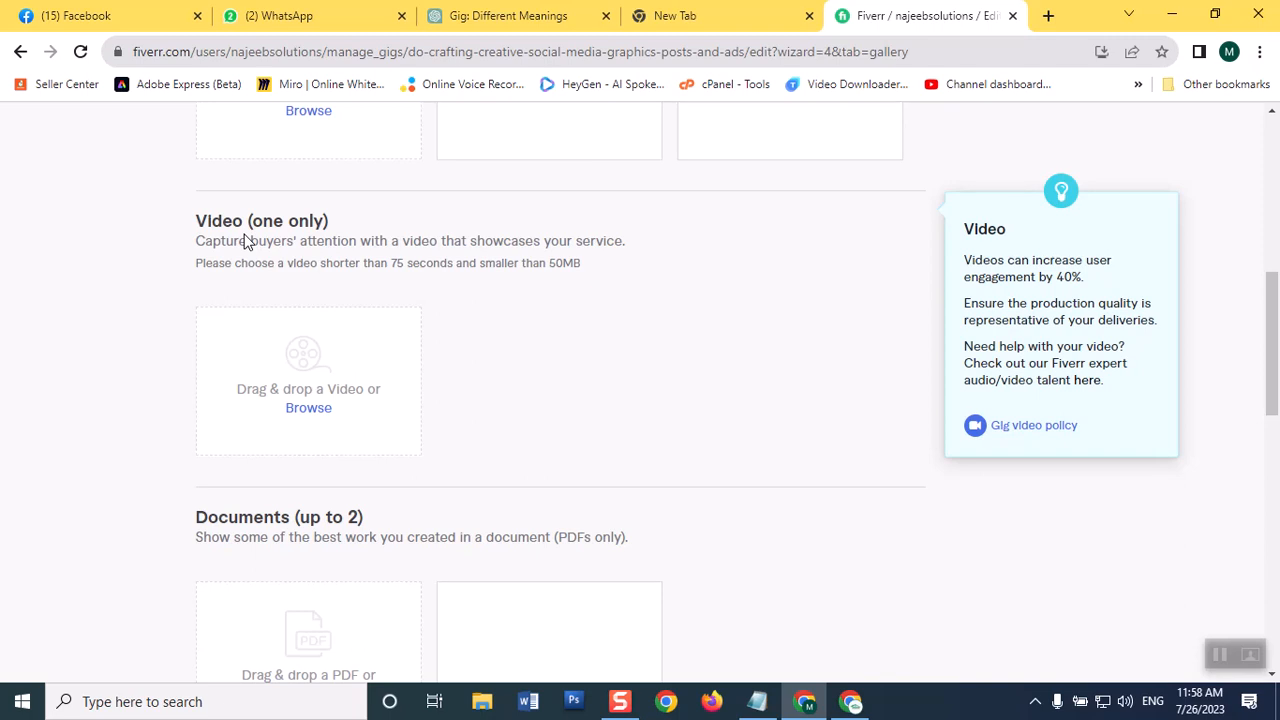
pyautogui.moveTo(1276, 310); pyautogui.dragTo(1276, 210)
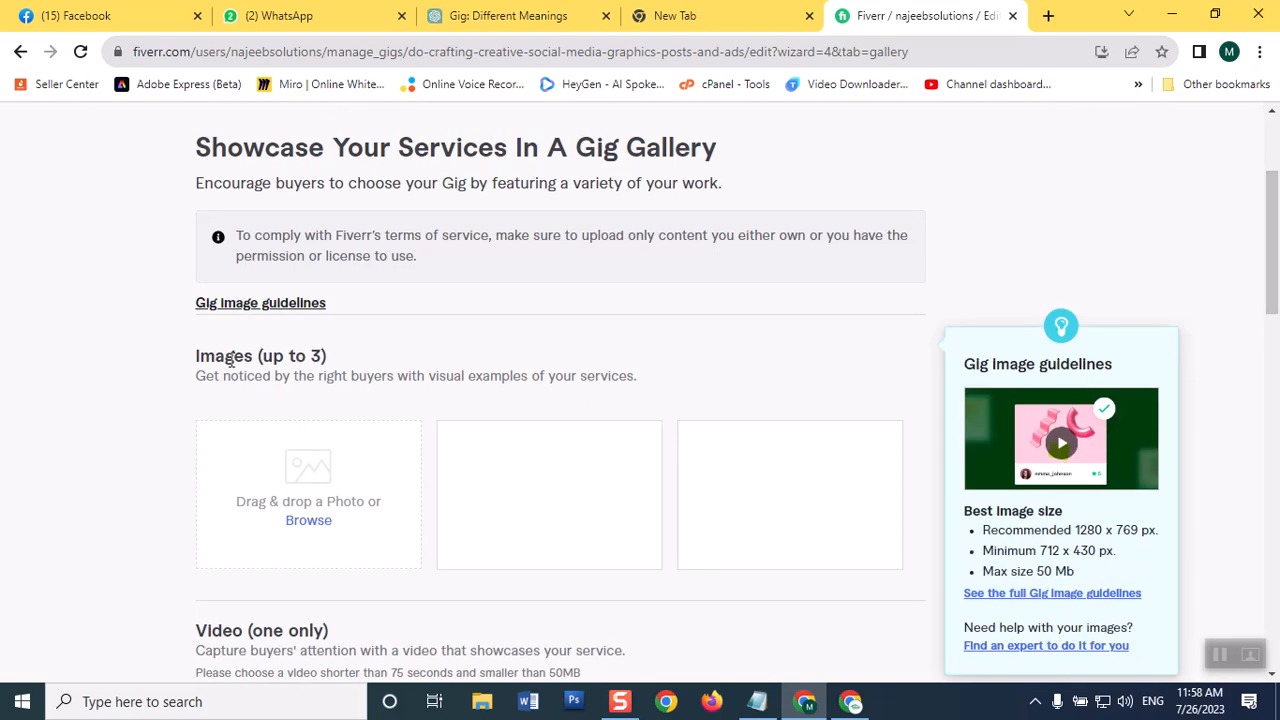
pyautogui.moveTo(1273, 225); pyautogui.dragTo(1249, 420)
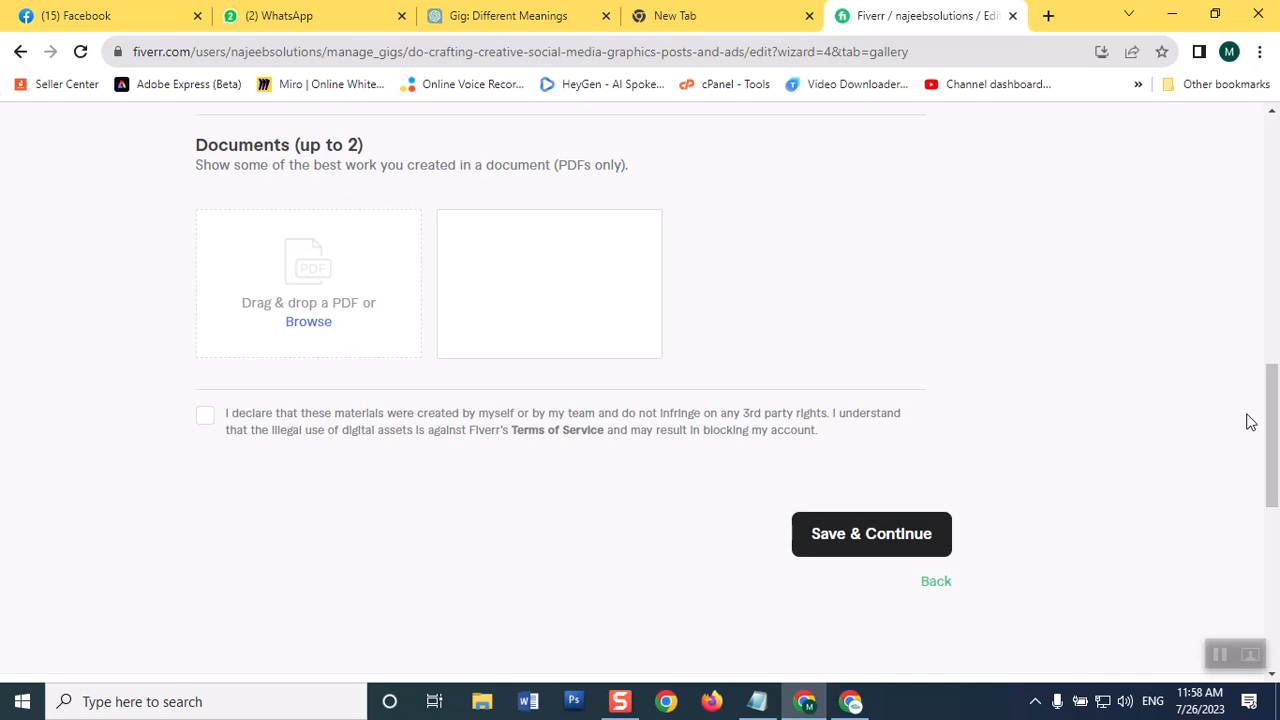
pyautogui.moveTo(1272, 430); pyautogui.dragTo(1278, 237)
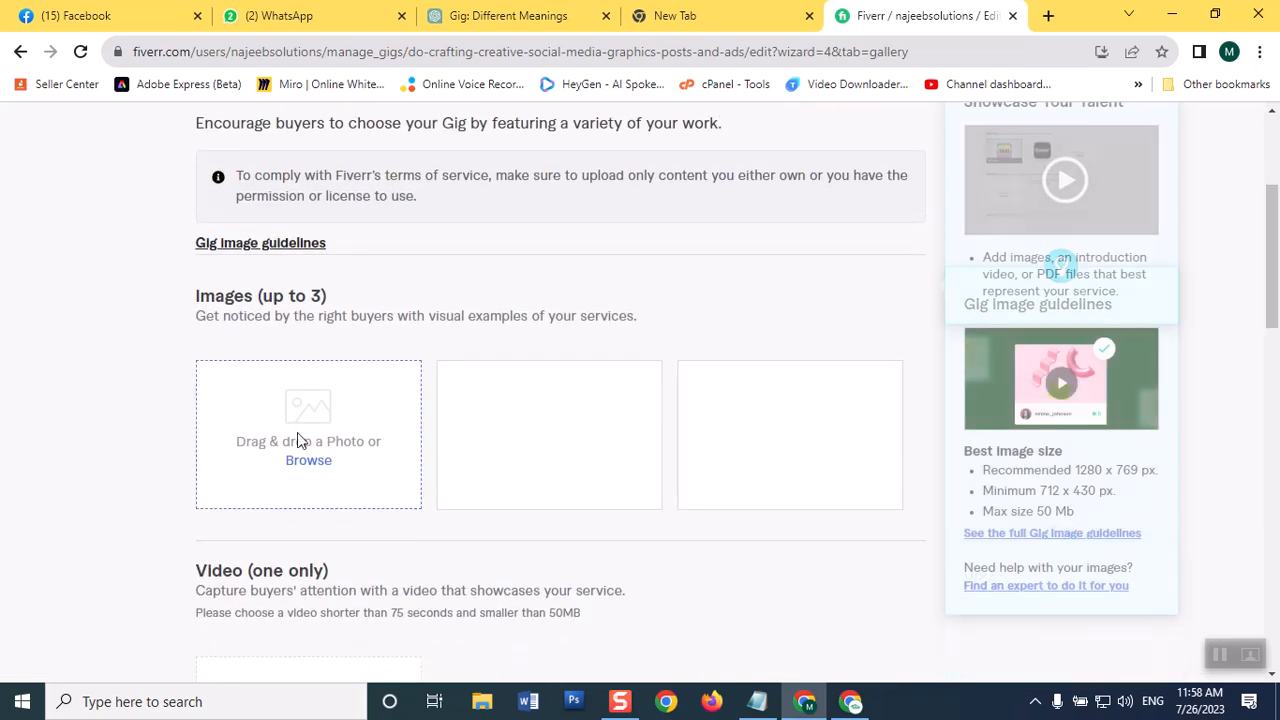
pyautogui.click(296, 461)
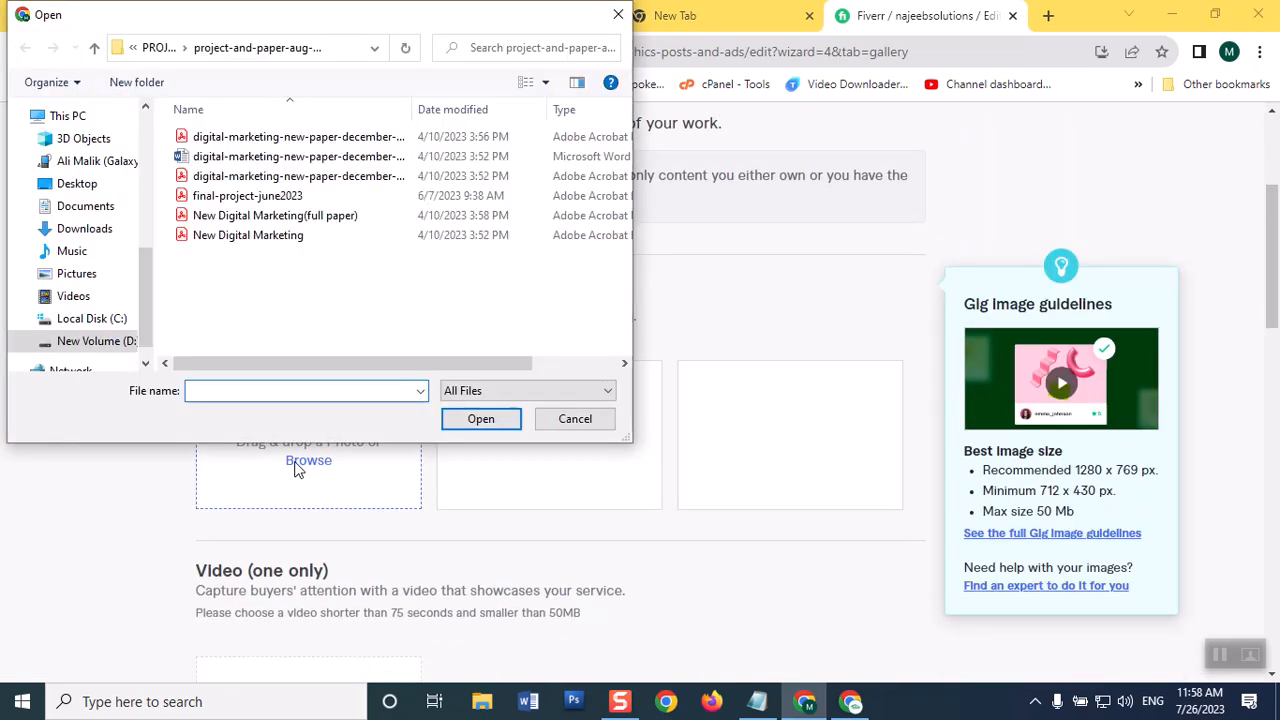
pyautogui.click(140, 199)
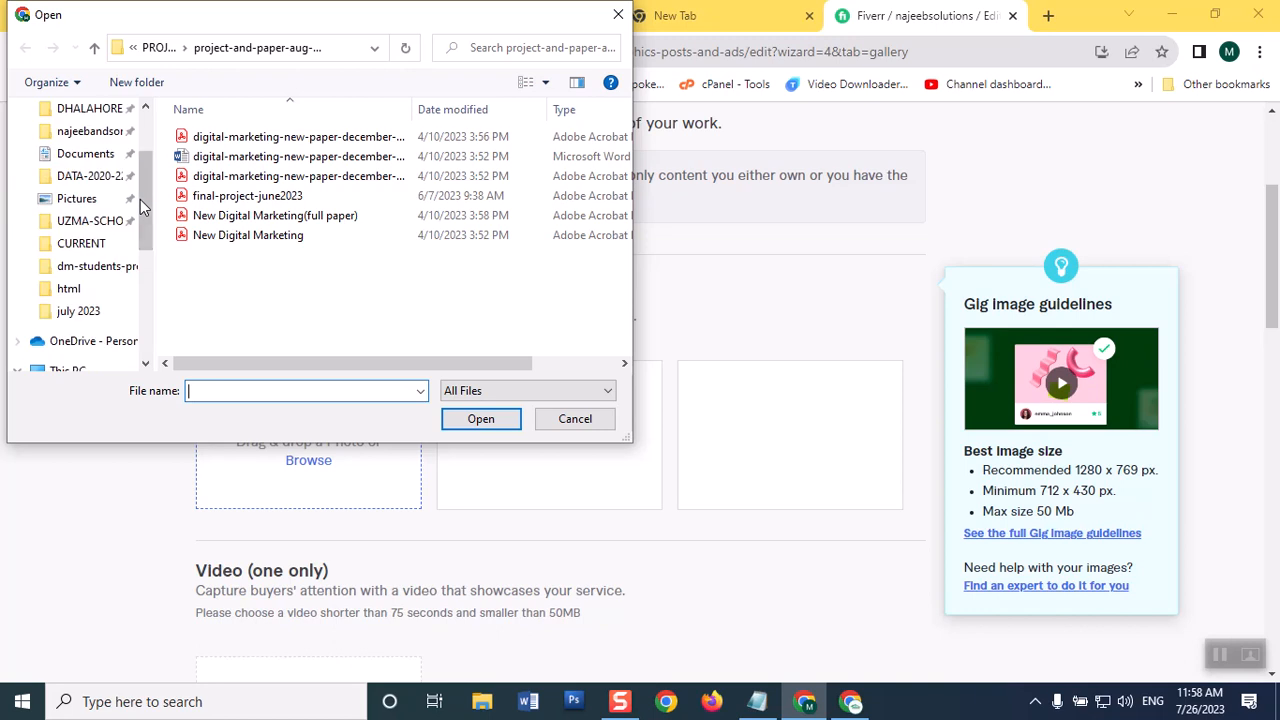
pyautogui.click(113, 143)
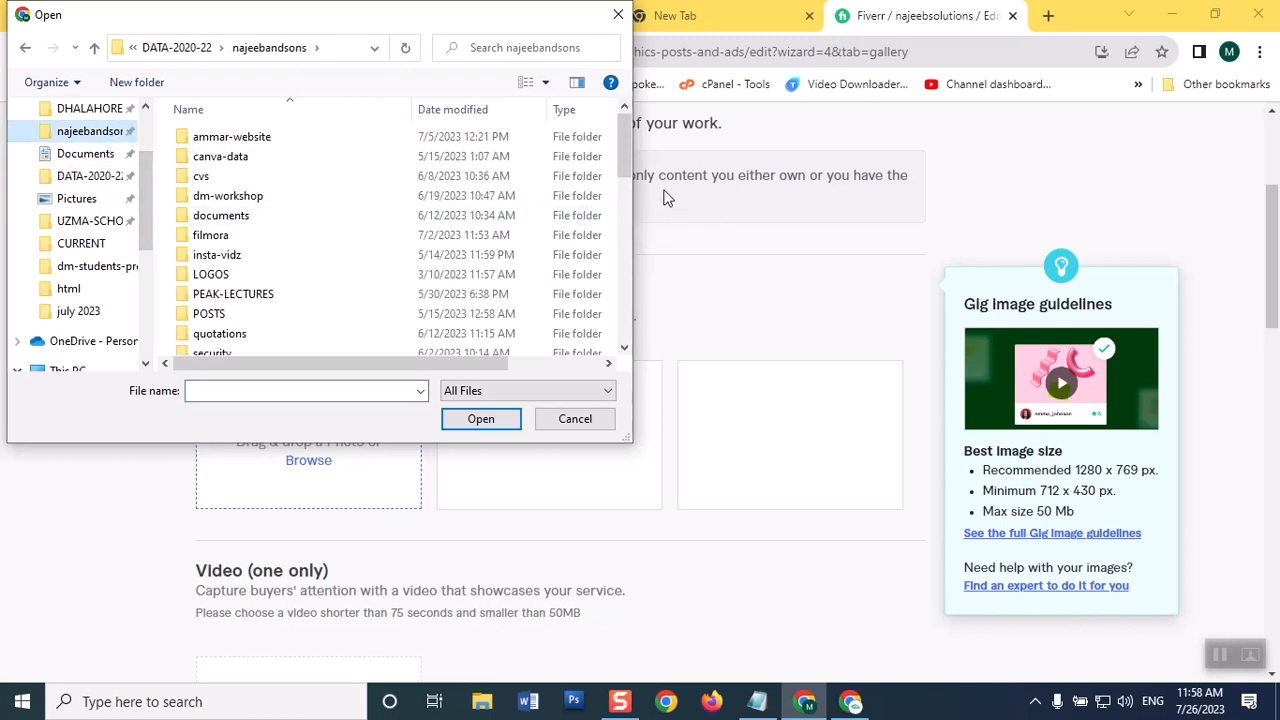
pyautogui.moveTo(629, 148); pyautogui.dragTo(628, 228)
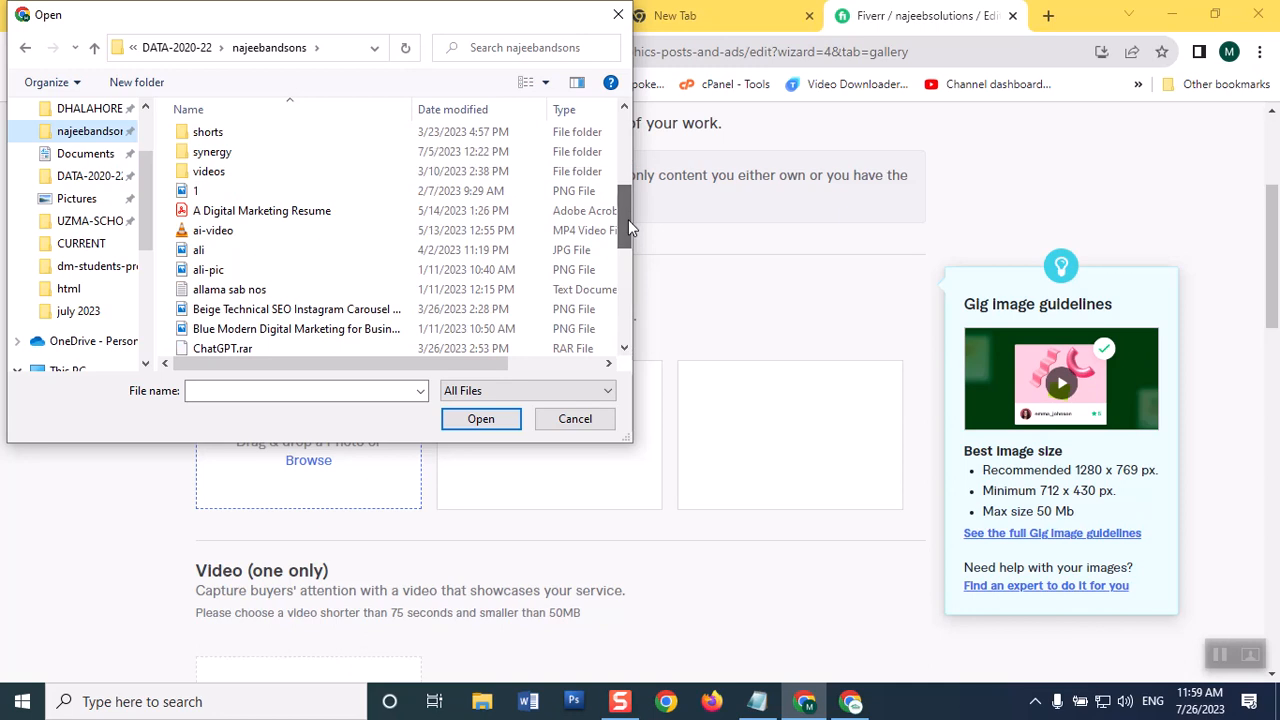
pyautogui.click(547, 86)
pyautogui.click(610, 18)
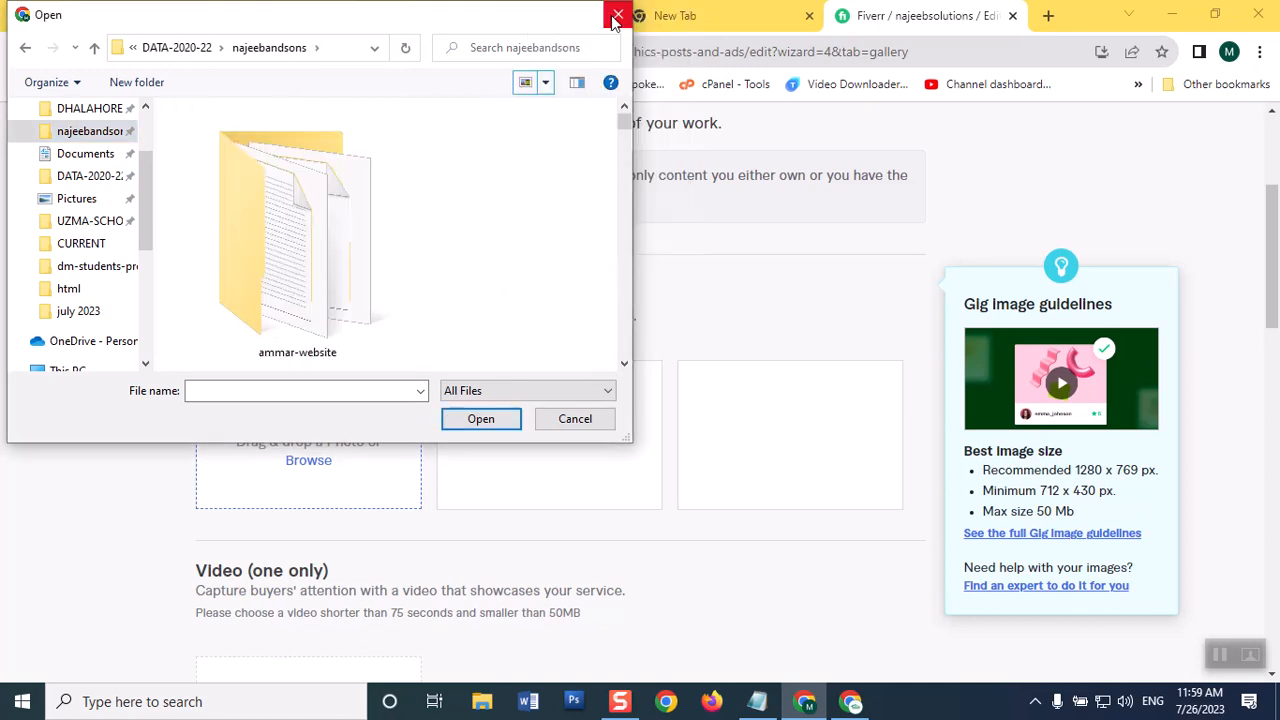
# - Upload the "Technical SEO" picture from the najeebandsons folder as the gig's primary gallery image
pyautogui.moveTo(625, 125); pyautogui.dragTo(603, 255)
pyautogui.doubleClick(340, 290)
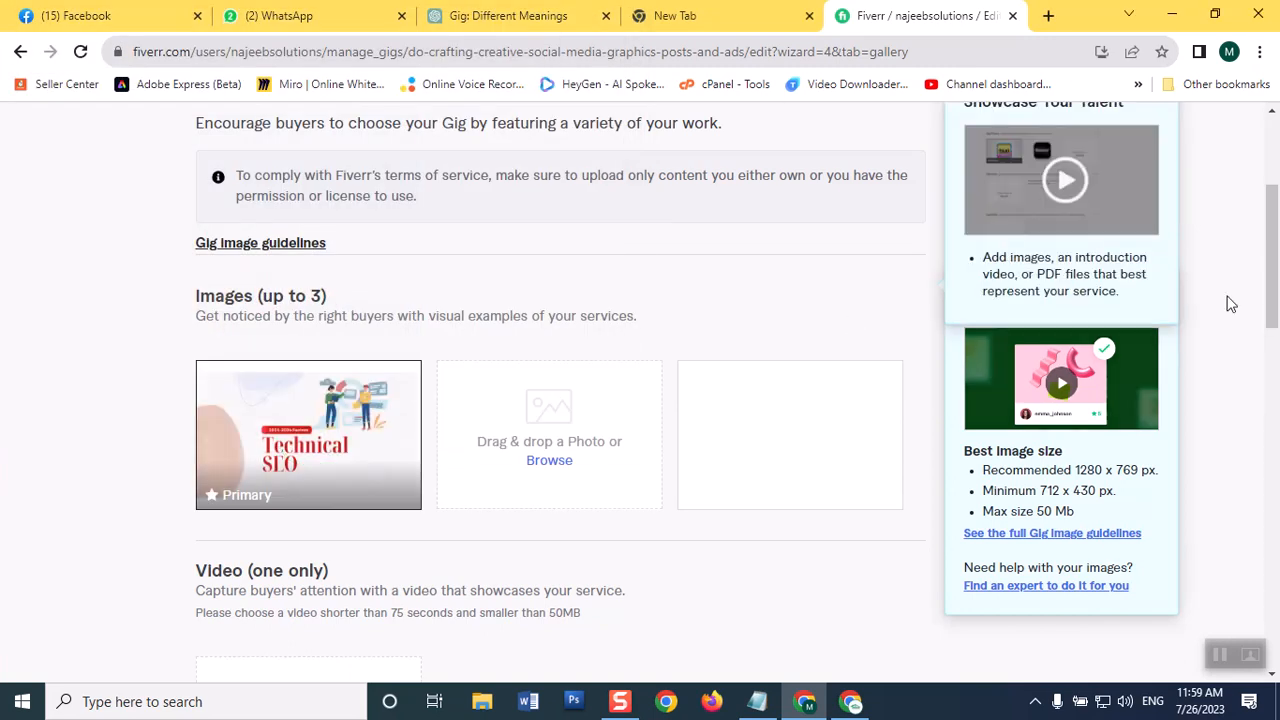
# - Accept the declaration that the gallery materials are original, and save to continue to the Publish stage
pyautogui.moveTo(1277, 260); pyautogui.dragTo(1270, 409)
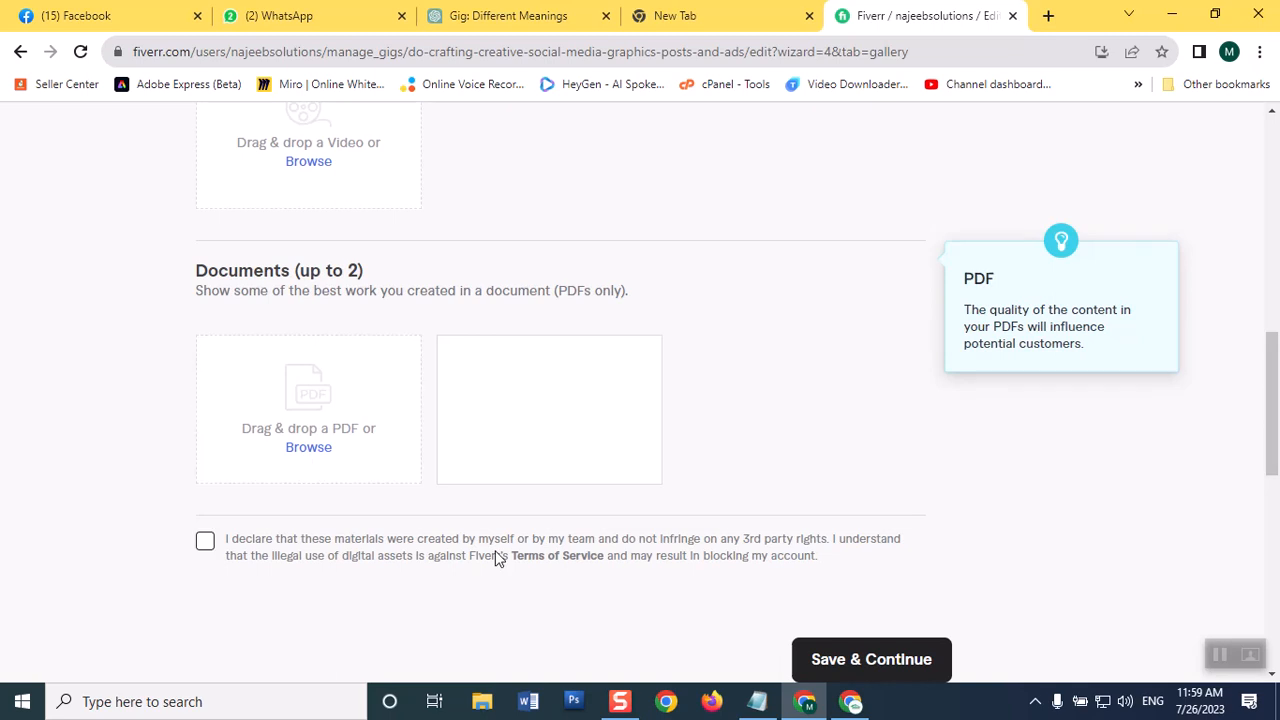
pyautogui.click(898, 668)
pyautogui.scroll(-2, 897, 668)
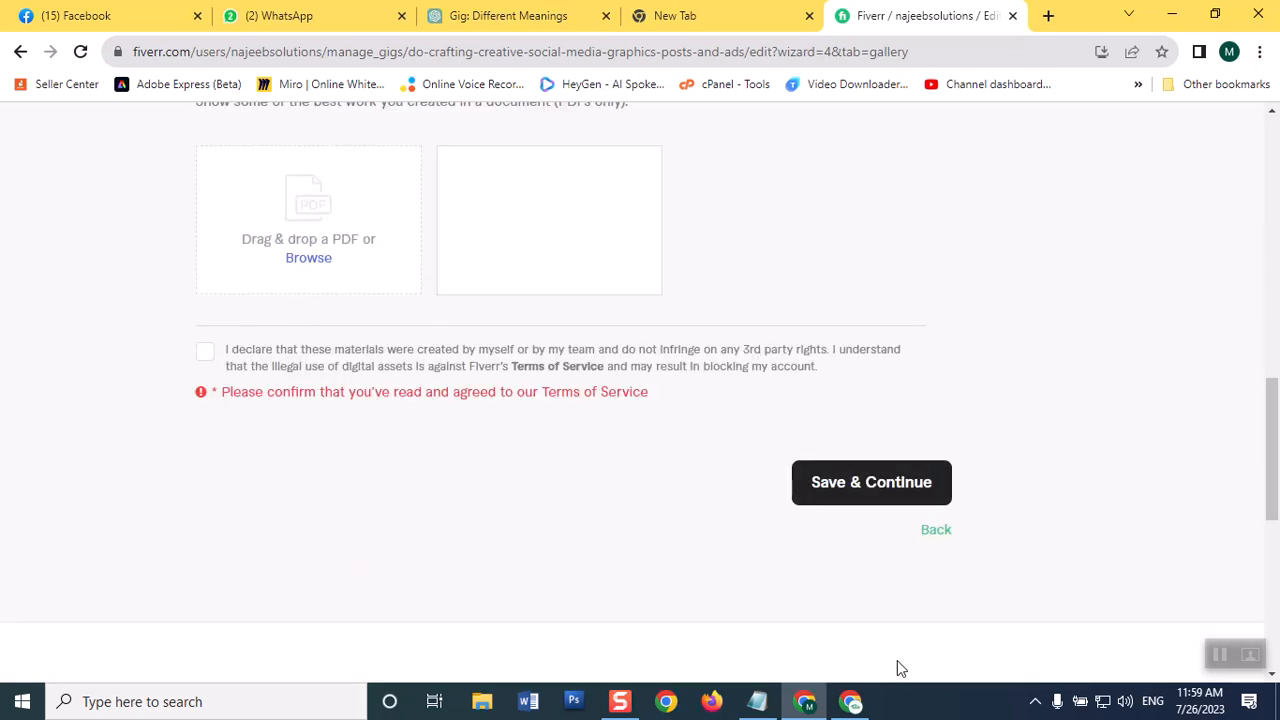
pyautogui.click(204, 351)
pyautogui.click(864, 488)
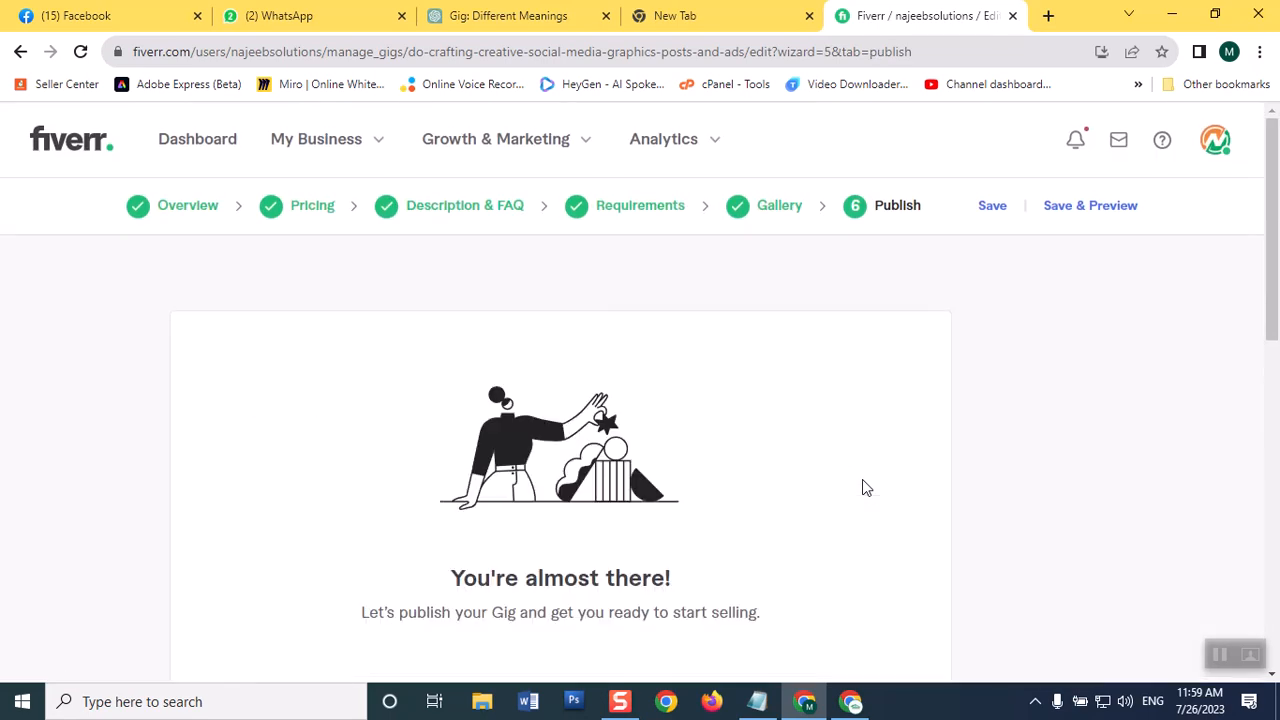
# - Publish the gig and finish the wizard to reach the list of active gigs
pyautogui.moveTo(1275, 307); pyautogui.dragTo(1270, 390)
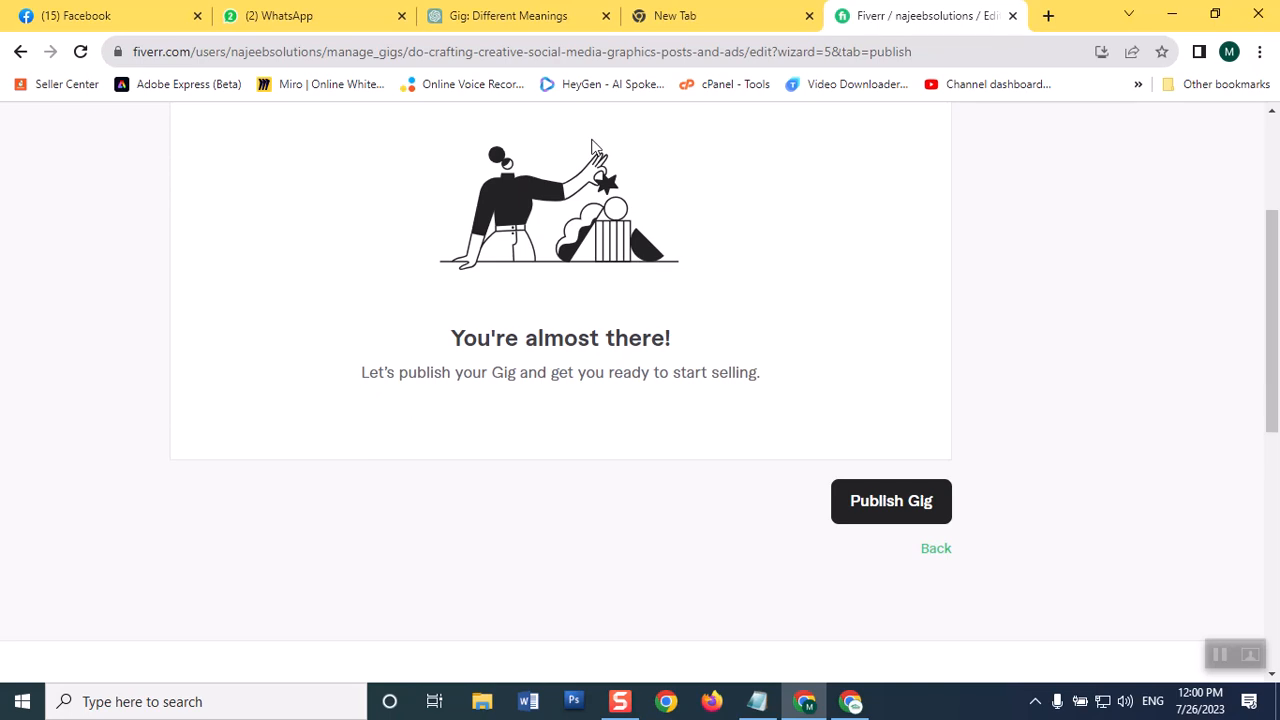
pyautogui.click(922, 508)
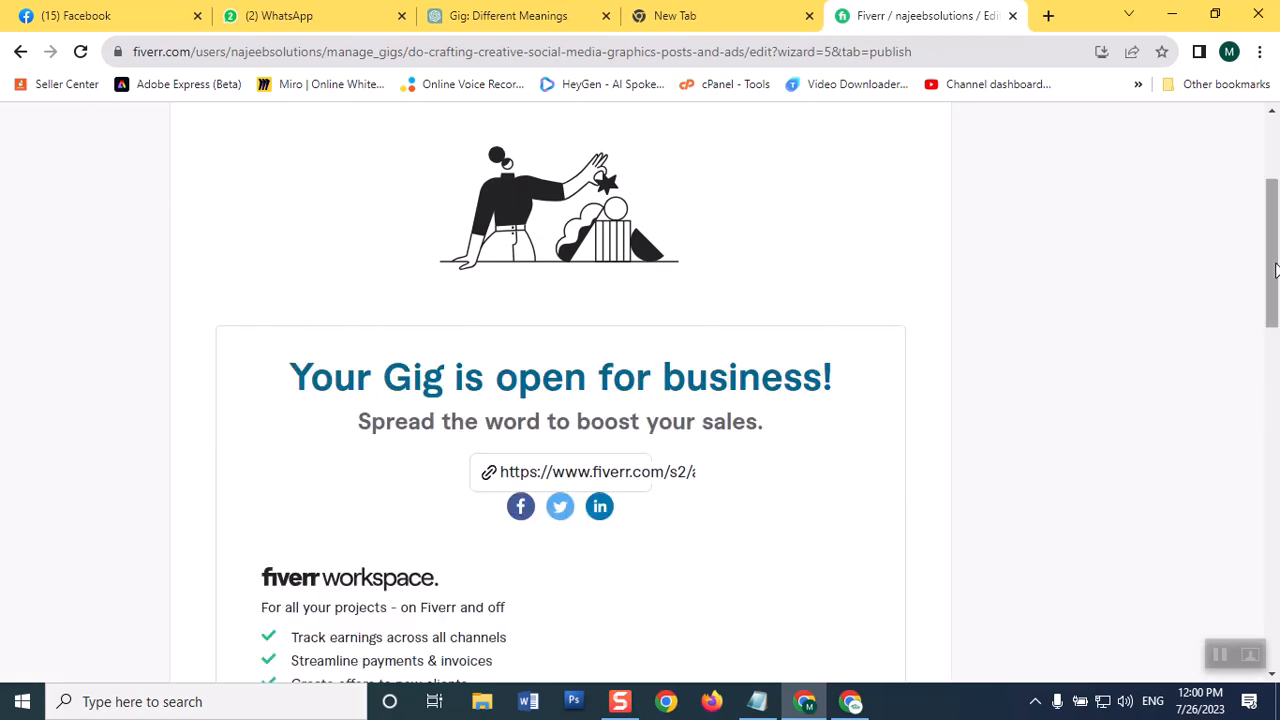
pyautogui.moveTo(1278, 232); pyautogui.dragTo(1257, 415)
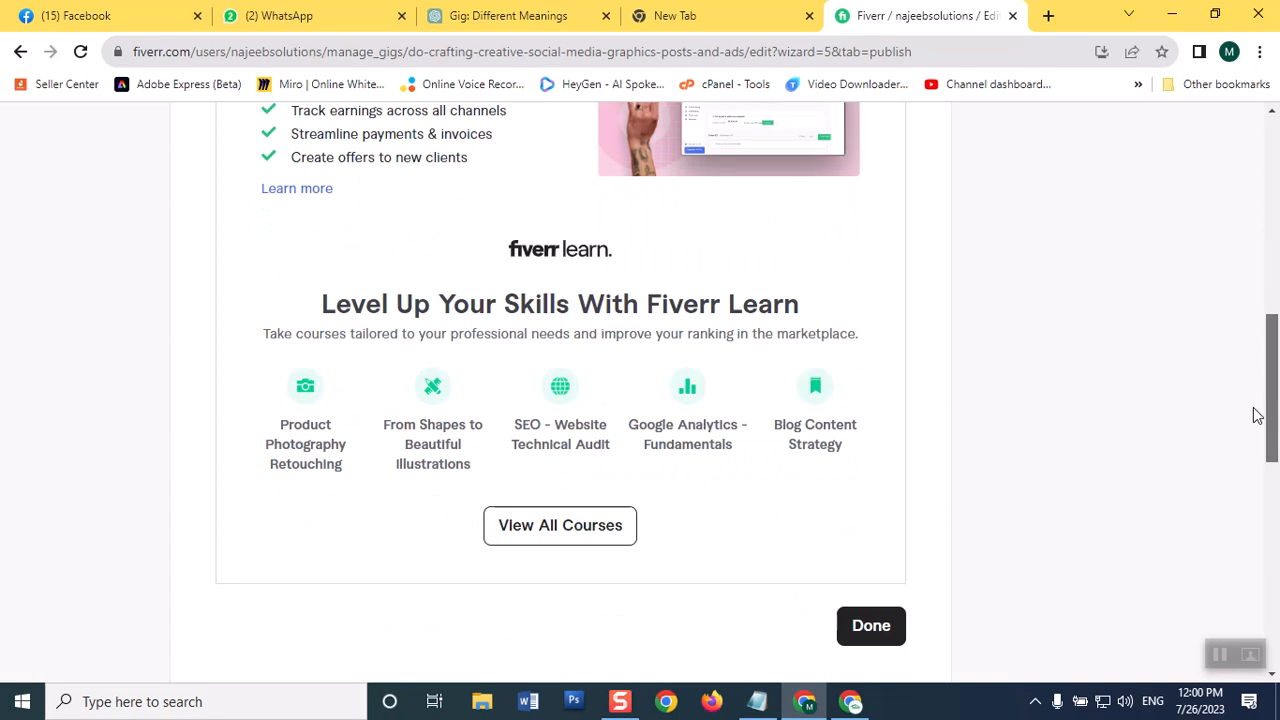
pyautogui.click(871, 627)
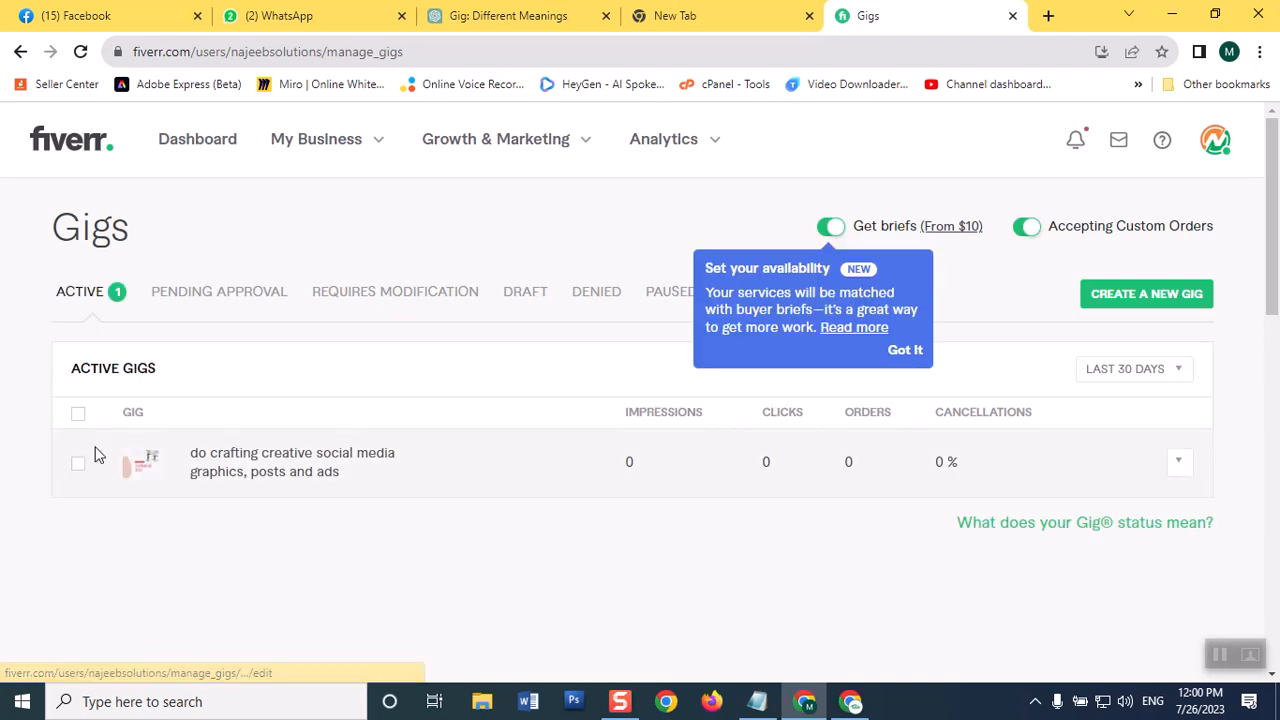
# - Pause the active gig "do crafting creative social media graphics, posts and ads"
pyautogui.click(1177, 472)
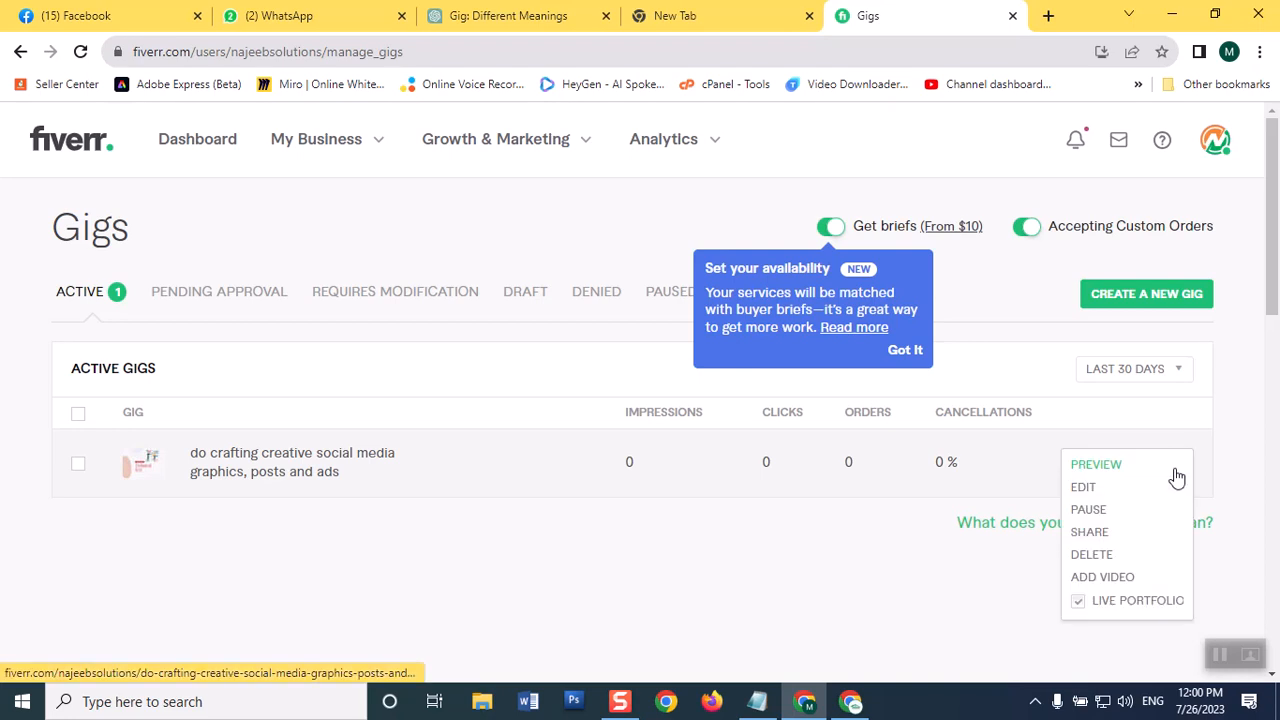
pyautogui.click(1088, 510)
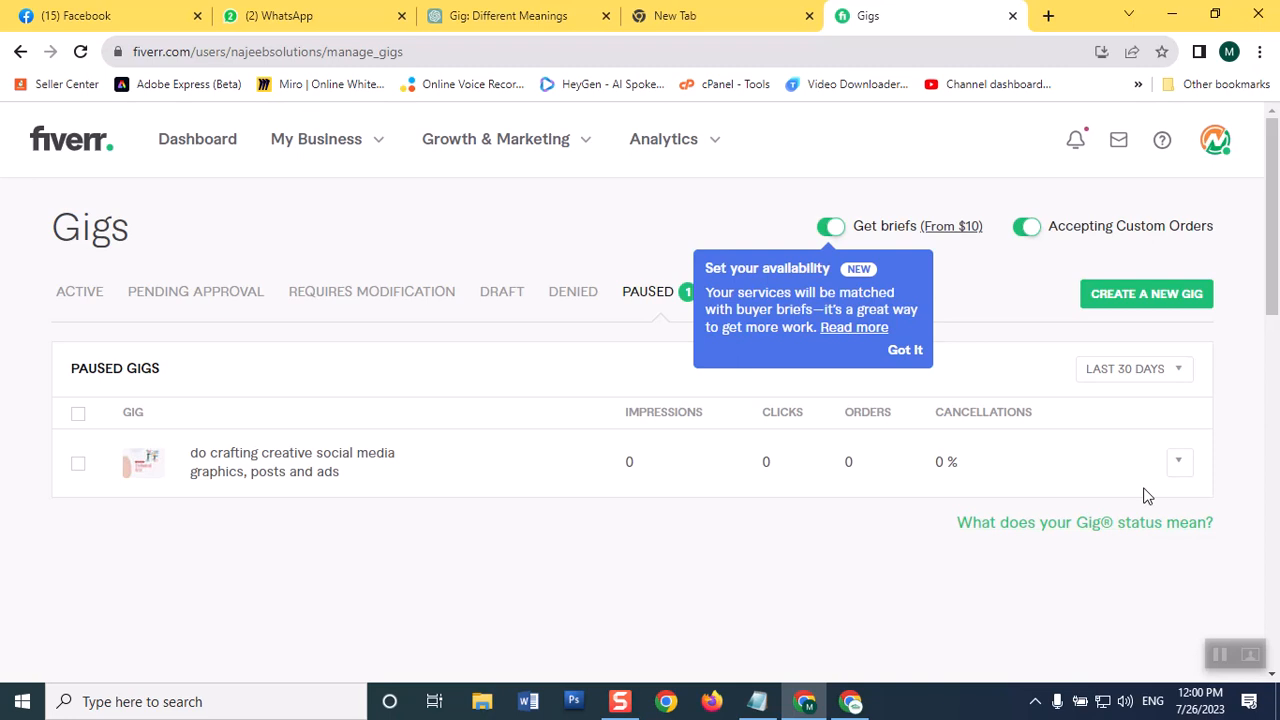
# - Preview the paused gig's public page and return to the gigs list
pyautogui.click(1181, 461)
pyautogui.click(1175, 463)
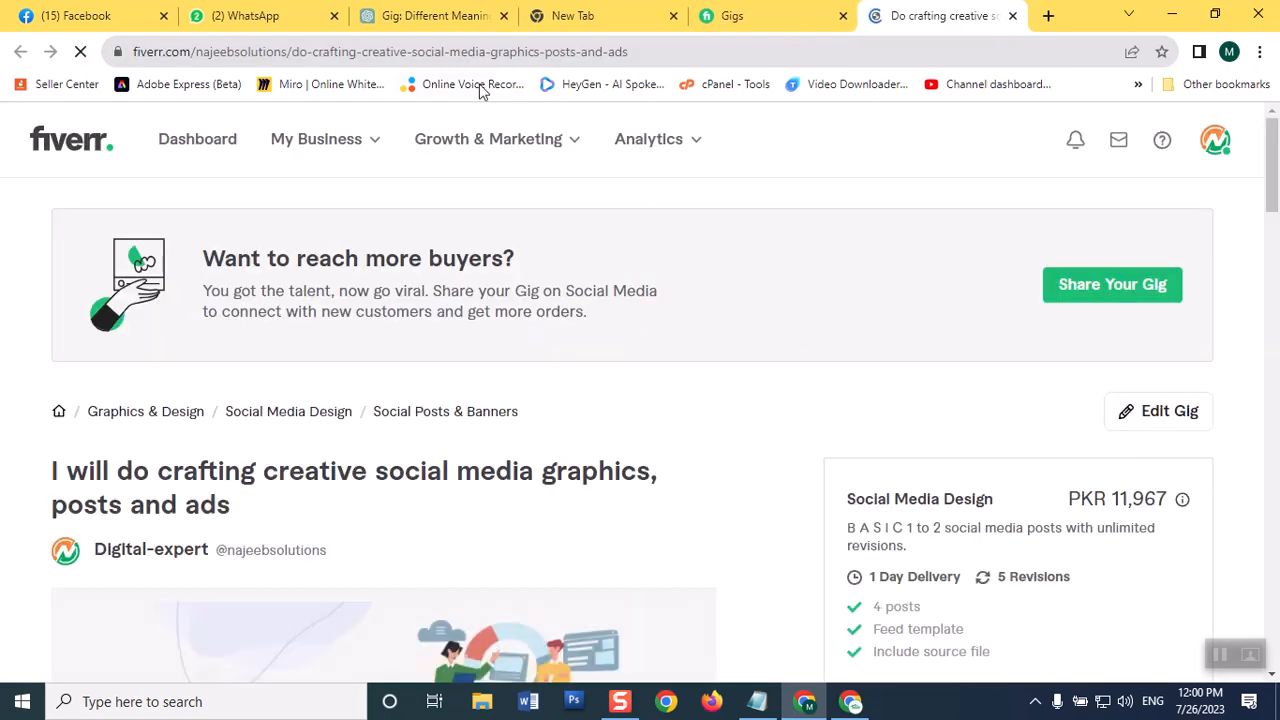
pyautogui.click(725, 15)
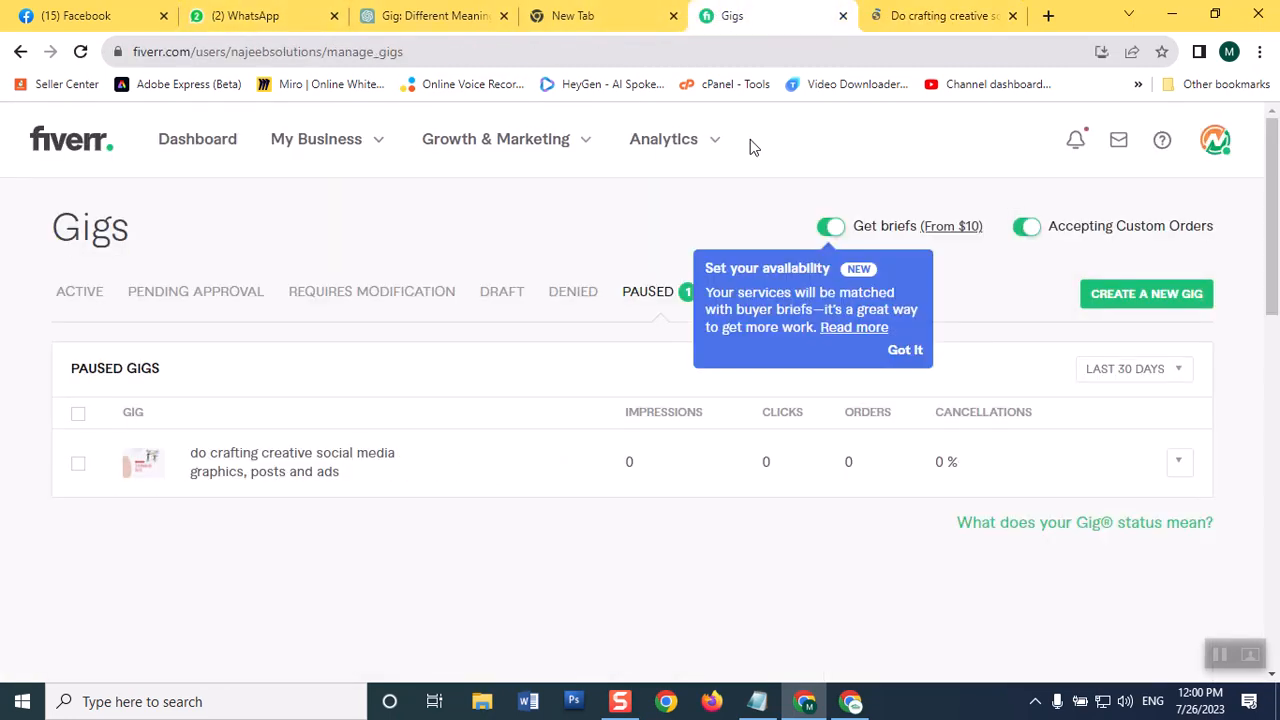
pyautogui.click(1180, 462)
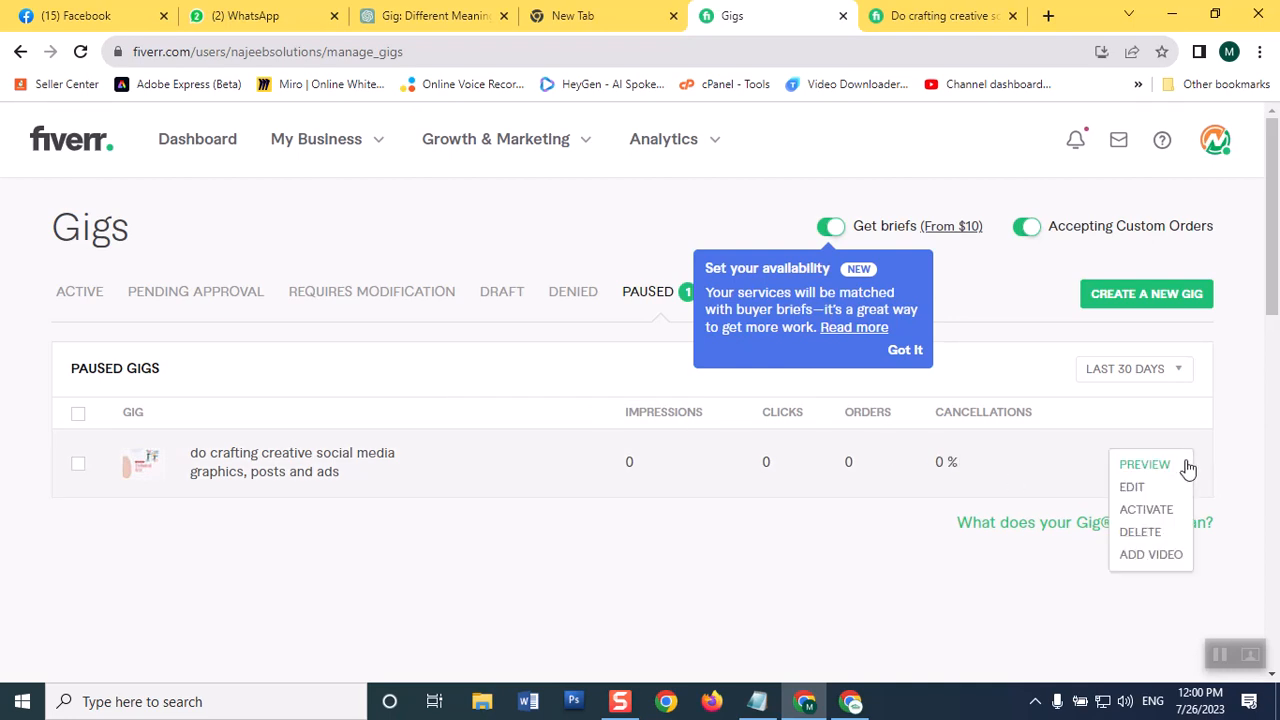
pyautogui.click(1186, 465)
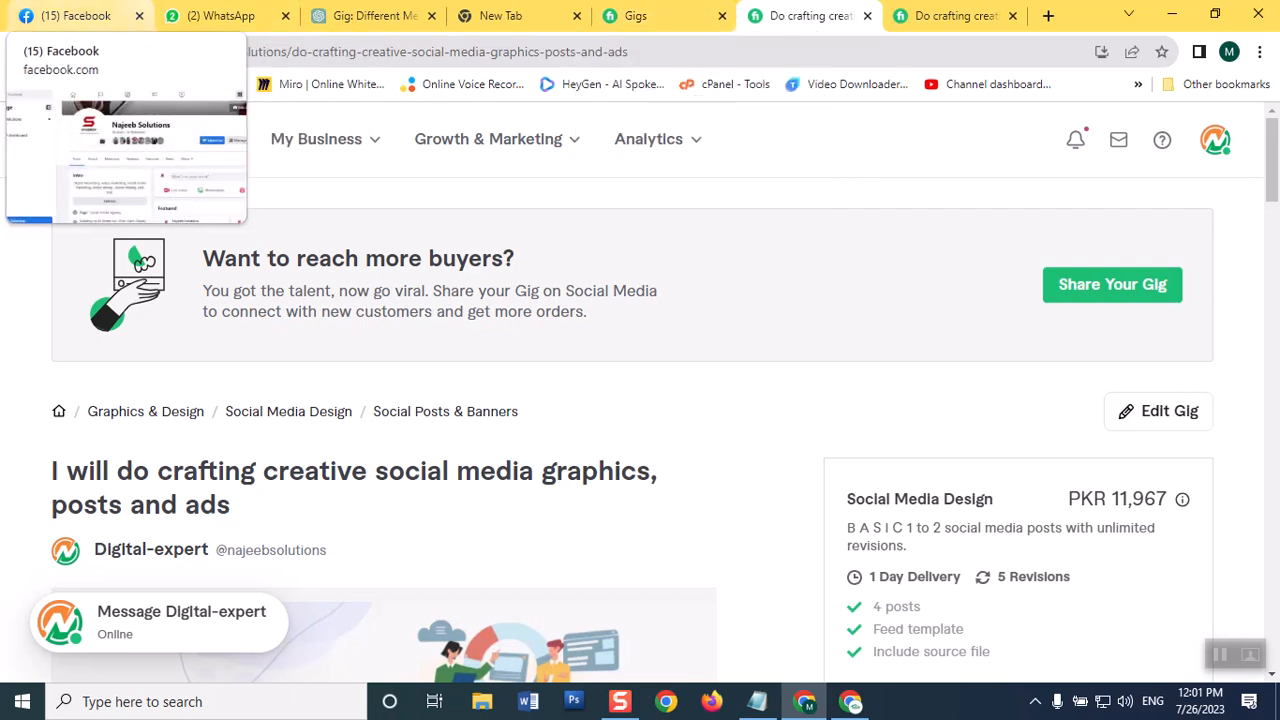
pyautogui.click(618, 20)
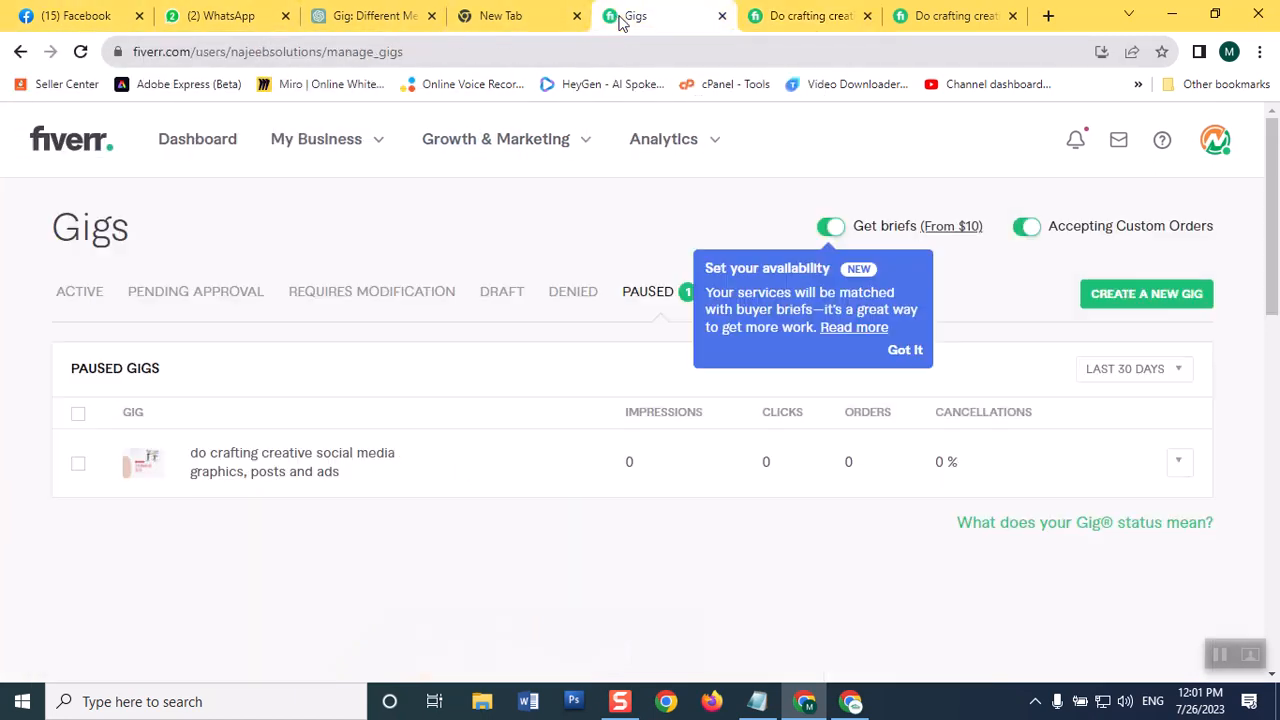